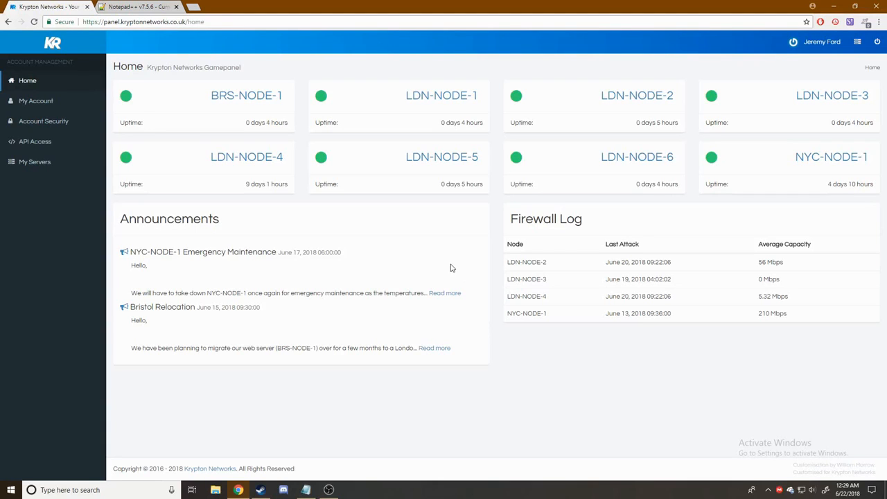
- Open garrysmod/cfg/server.cfg of Tutorial-Server_1606 from its File Management page
click(15, 166)
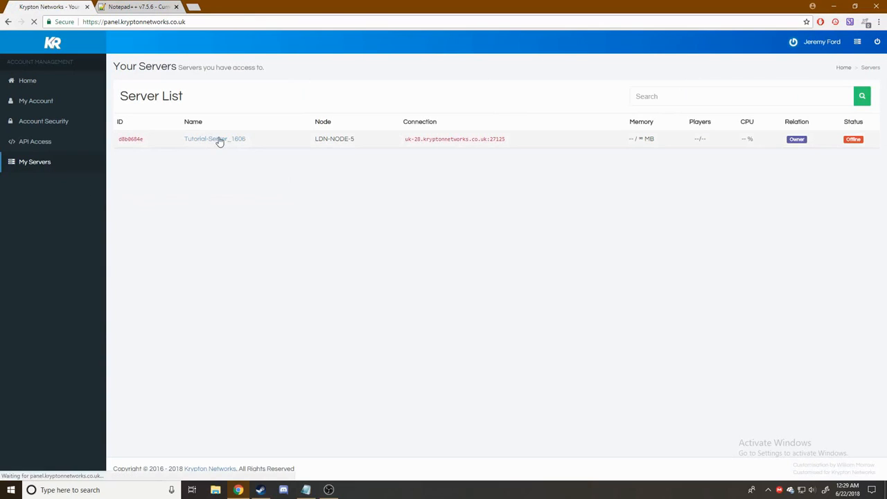
click(216, 140)
scroll(273, 272, down, 4)
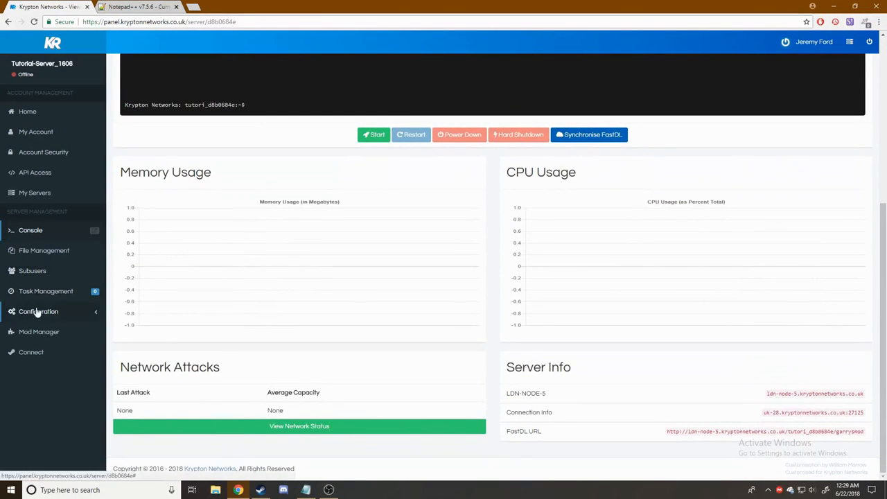
click(50, 253)
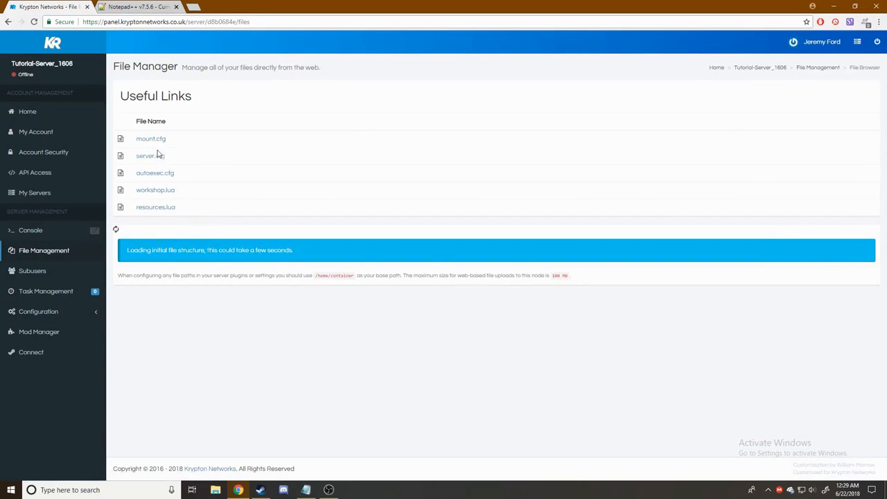
click(148, 158)
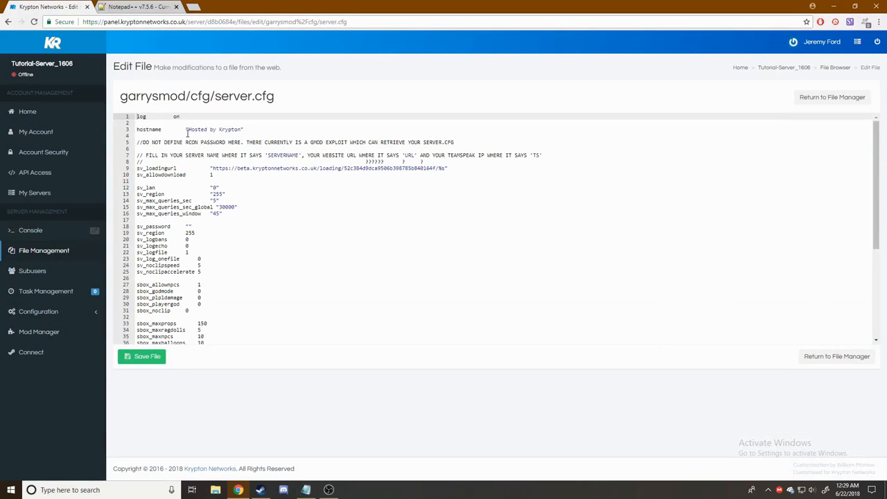
- Set the hostname to Krypton Imperial and an sv_password, save server.cfg, and open Mod Manager
drag(187, 129, 242, 128)
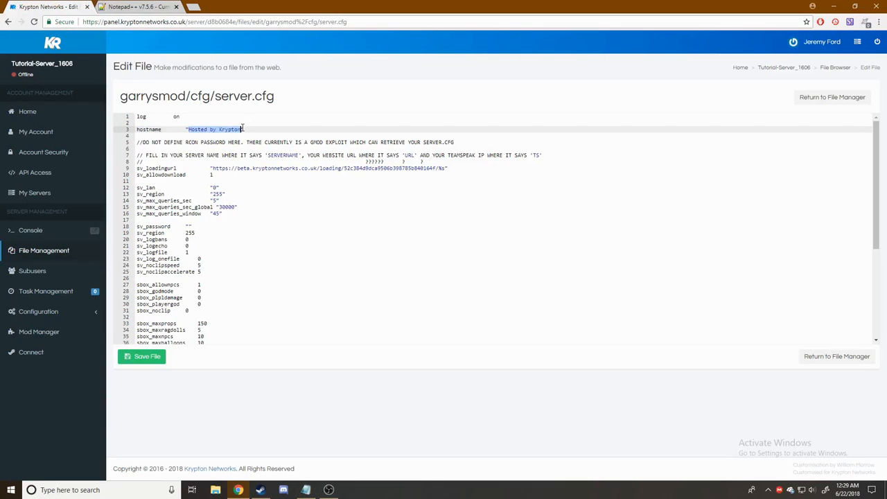
text("Krypton In)
text(perial)
click(188, 227)
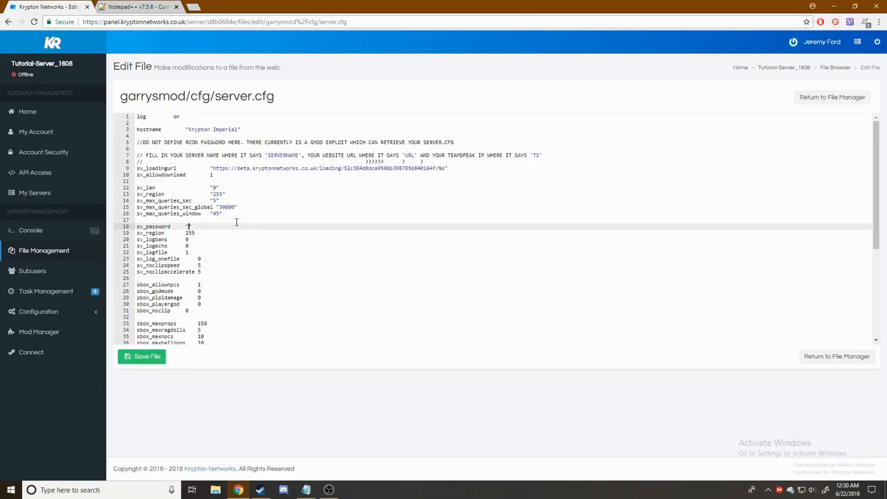
click(148, 358)
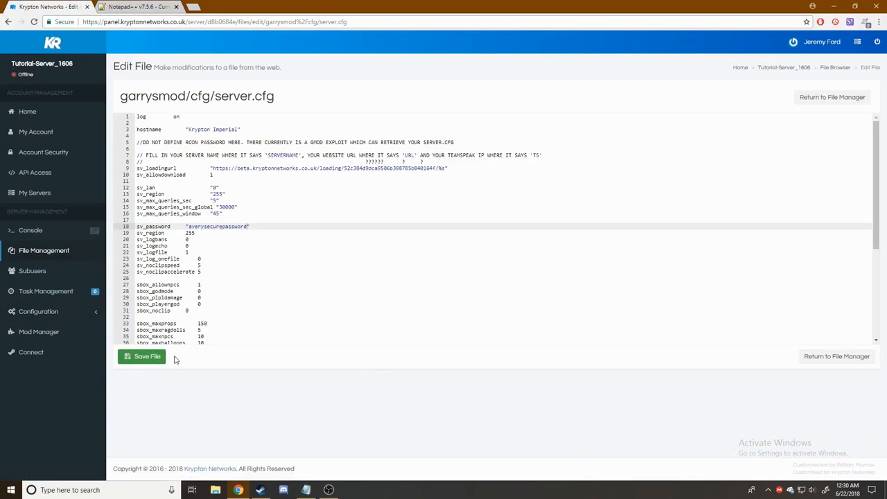
click(29, 337)
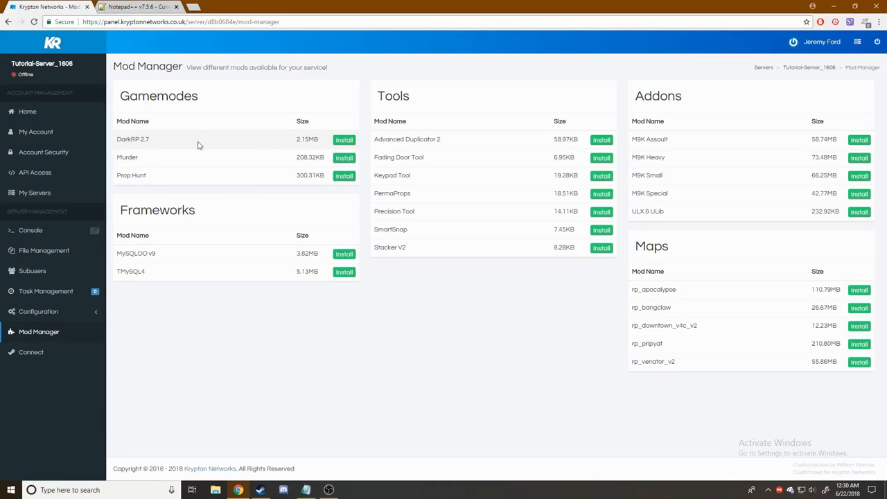
- Install DarkRP 2.7 and ULX & ULib, dismissing each success message
click(342, 141)
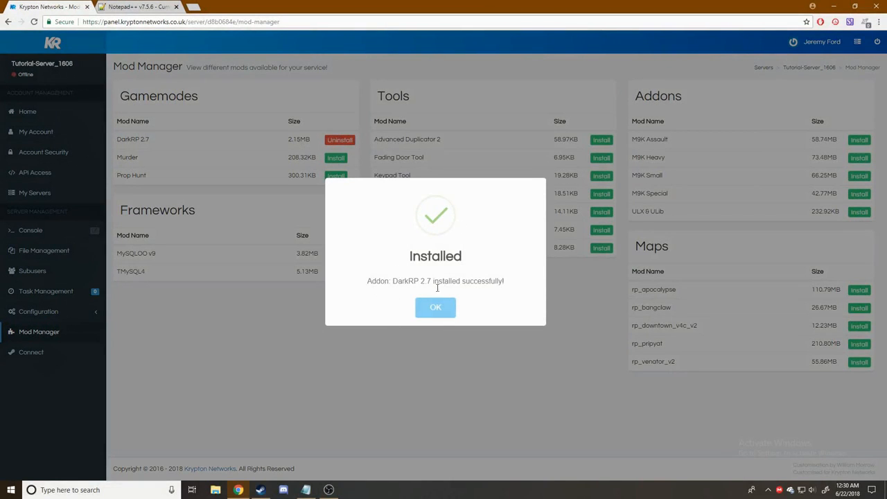
click(447, 315)
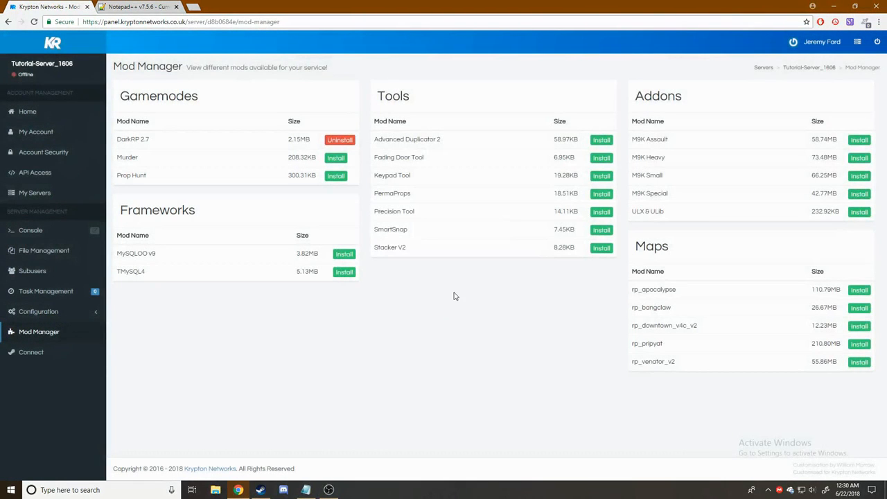
click(857, 216)
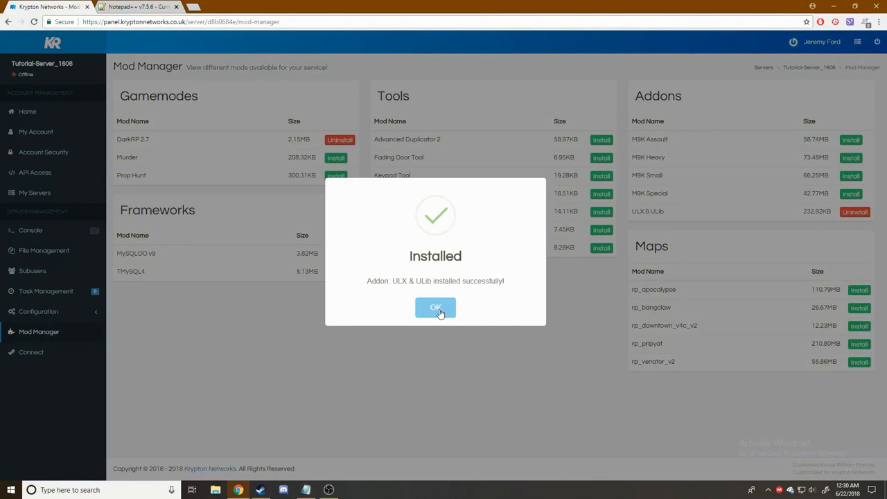
click(449, 309)
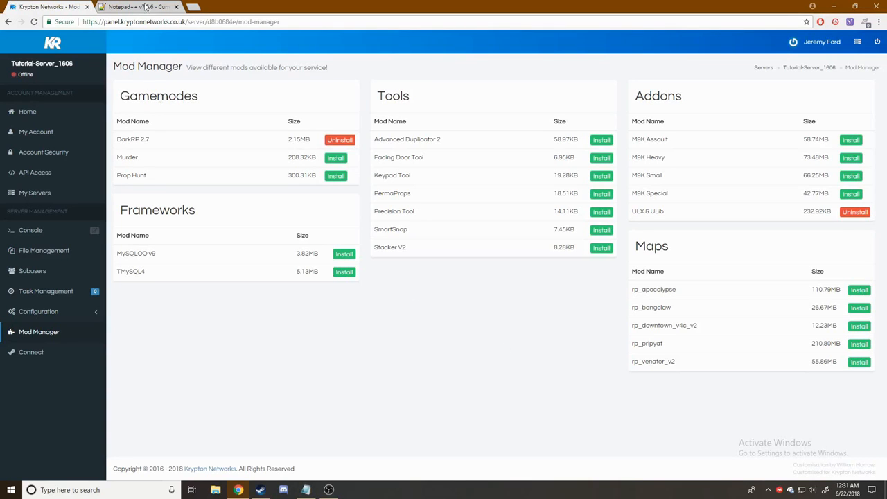
click(138, 5)
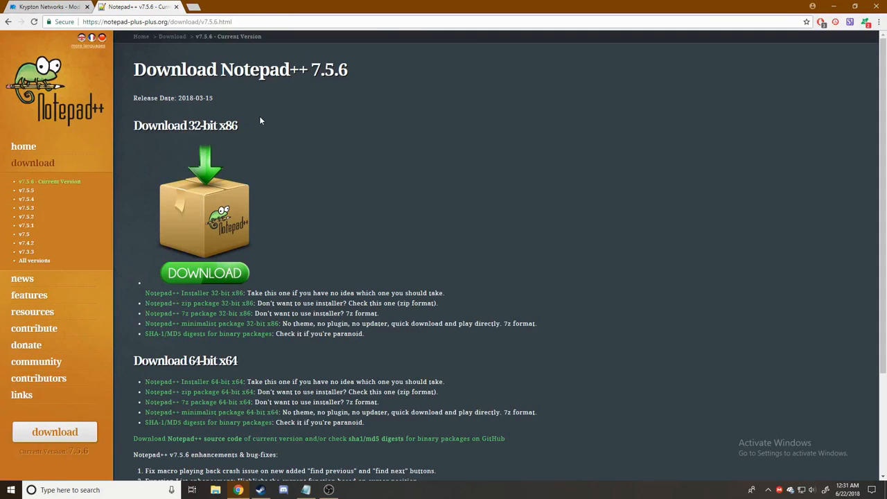
click(50, 6)
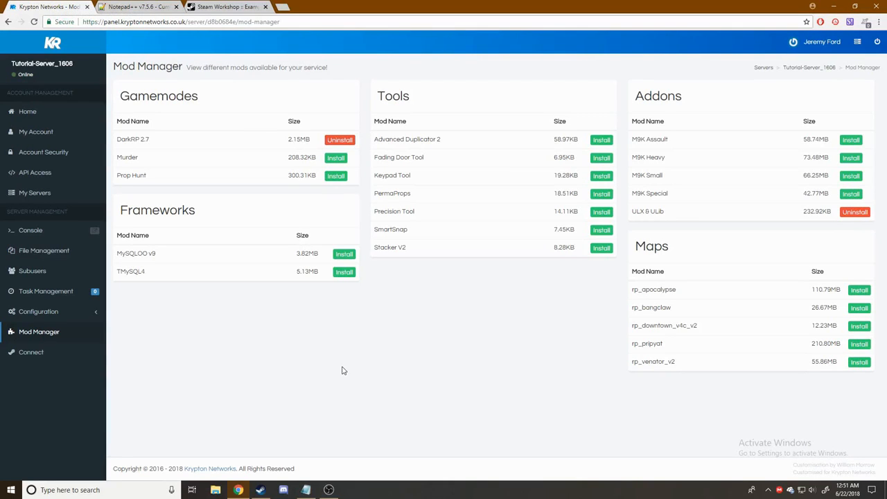
- Rename the darkrp folder in garrysmod/gamemodes to starwarsrp
click(38, 256)
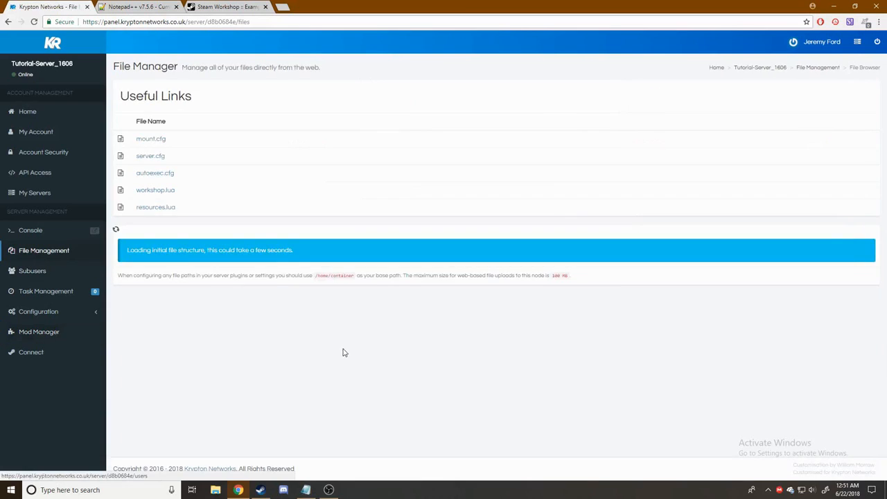
scroll(173, 259, down, 1)
click(150, 225)
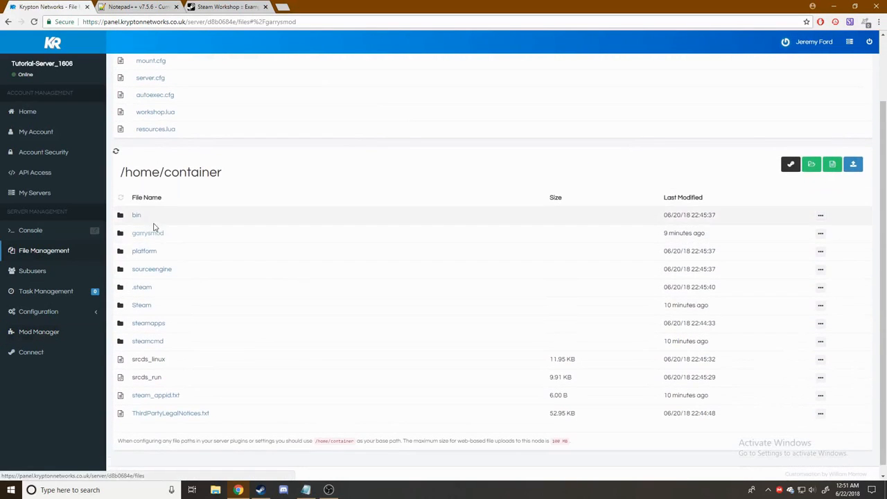
scroll(312, 302, down, 2)
scroll(309, 309, down, 2)
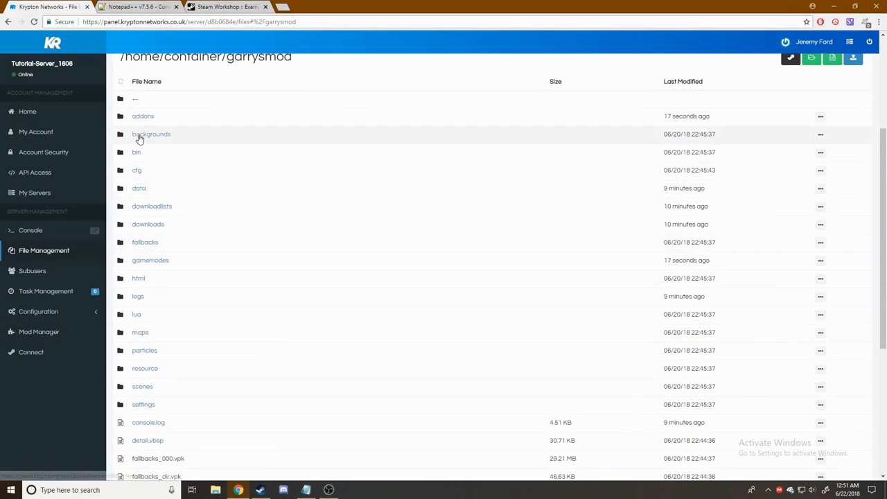
click(149, 260)
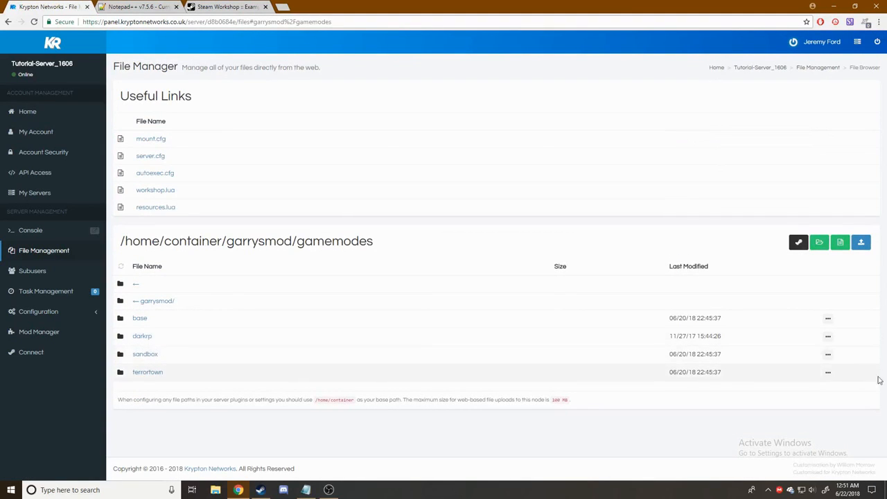
click(828, 336)
click(806, 347)
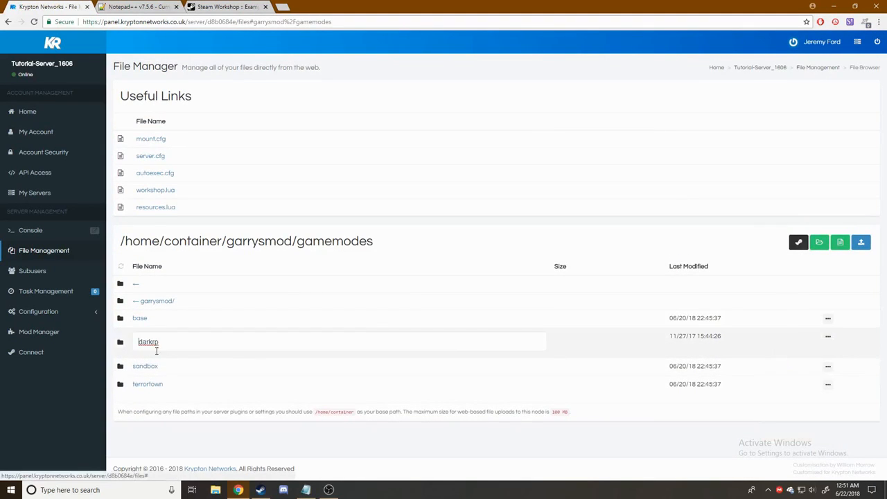
double_click(165, 343)
text(st)
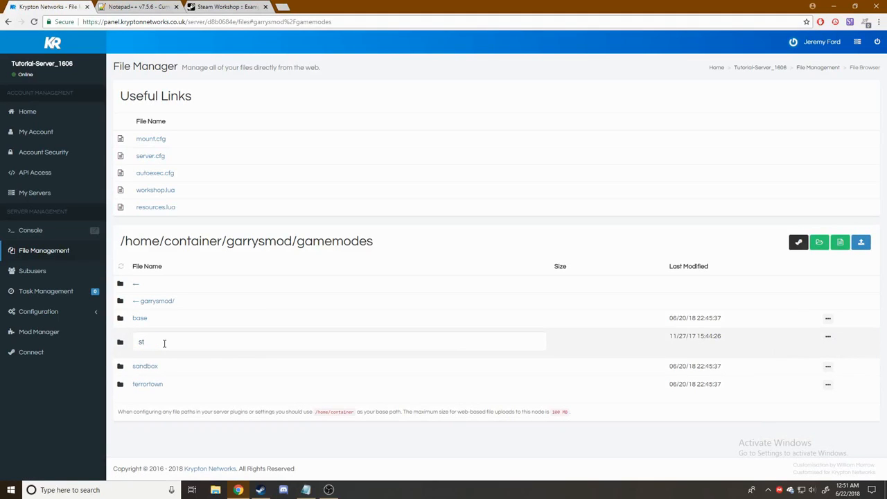
text(arwarsrp)
key(Return)
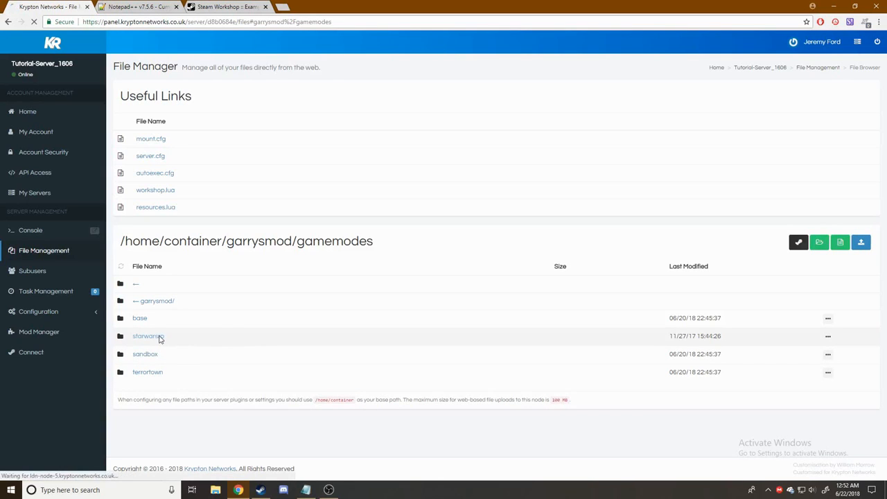
- Inside garrysmod/gamemodes/starwarsrp, rename darkrp.txt to starwarsrp.txt
click(159, 339)
scroll(273, 332, down, 2)
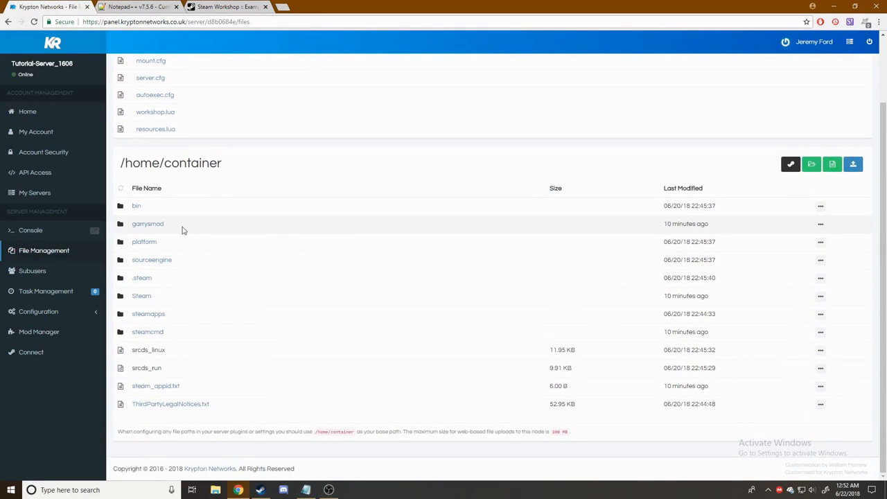
click(148, 226)
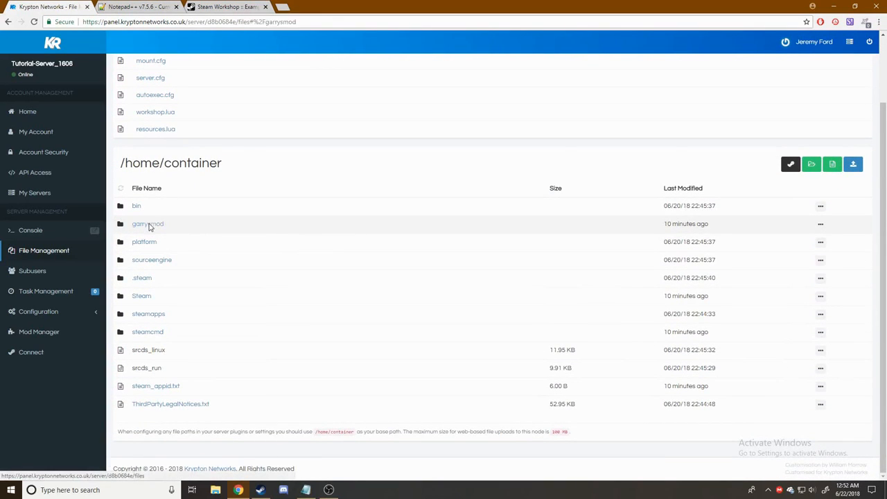
scroll(214, 290, down, 2)
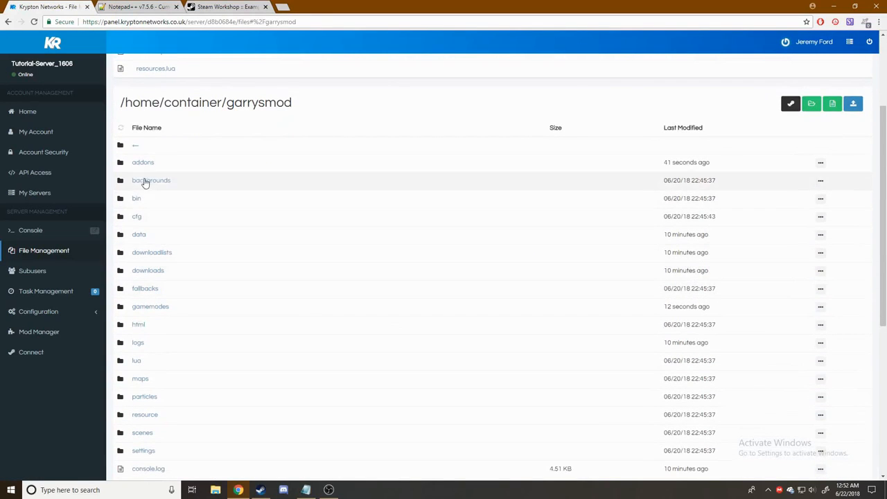
click(157, 309)
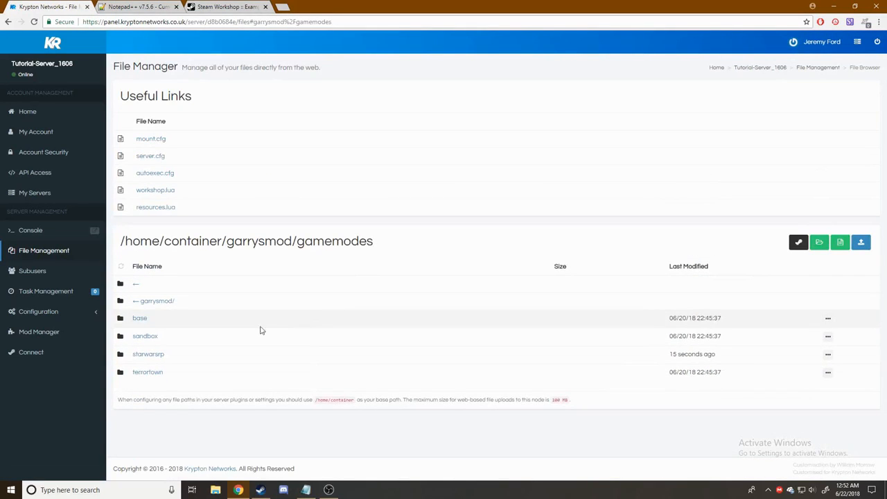
click(149, 354)
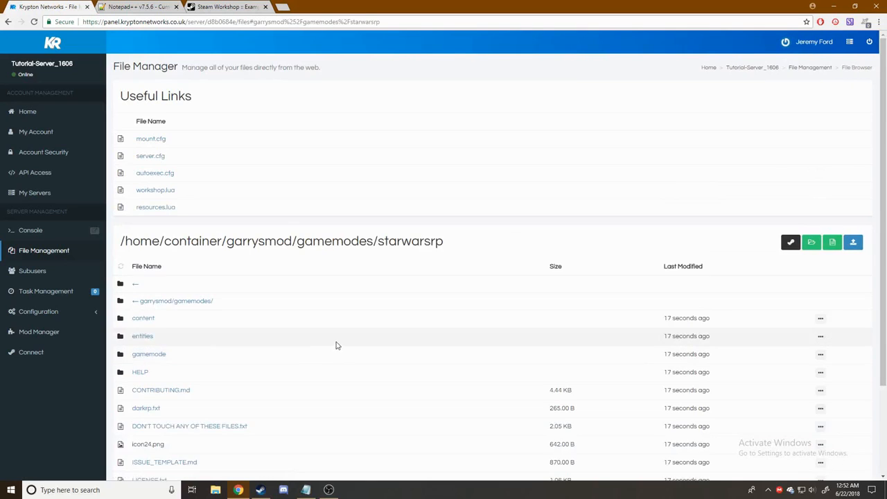
scroll(336, 346, down, 2)
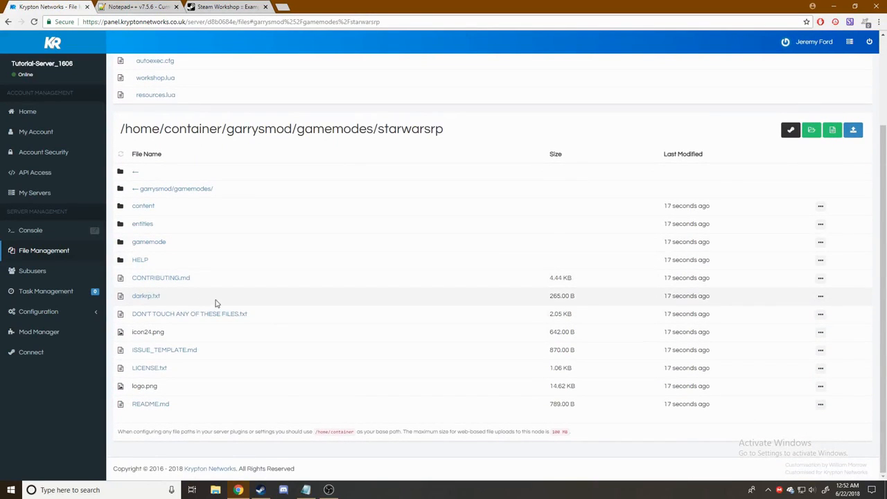
click(820, 297)
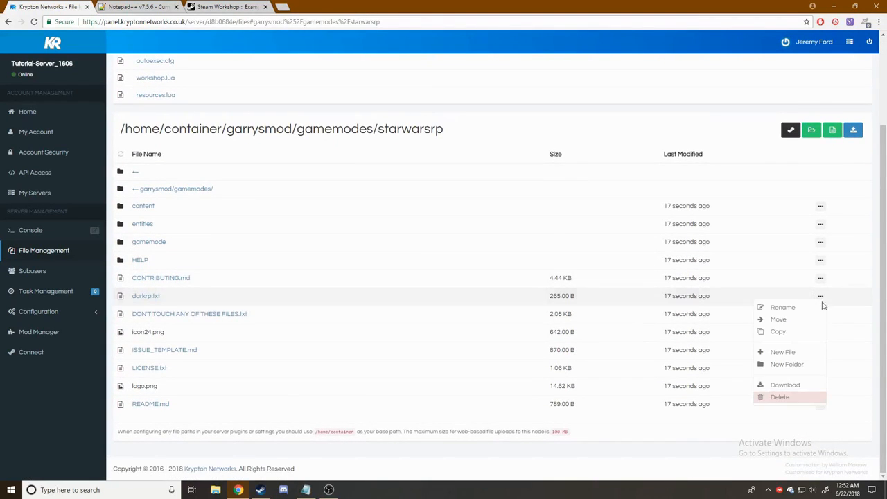
click(794, 309)
double_click(152, 303)
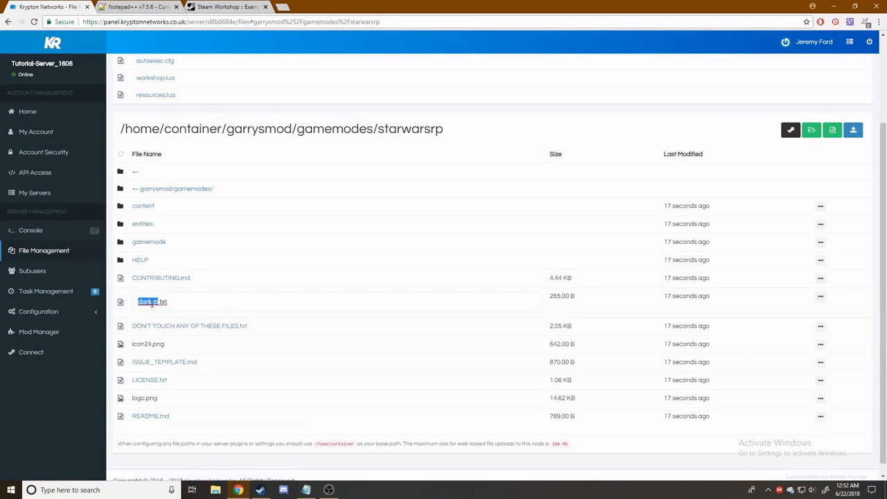
text(starwarsrp)
key(Return)
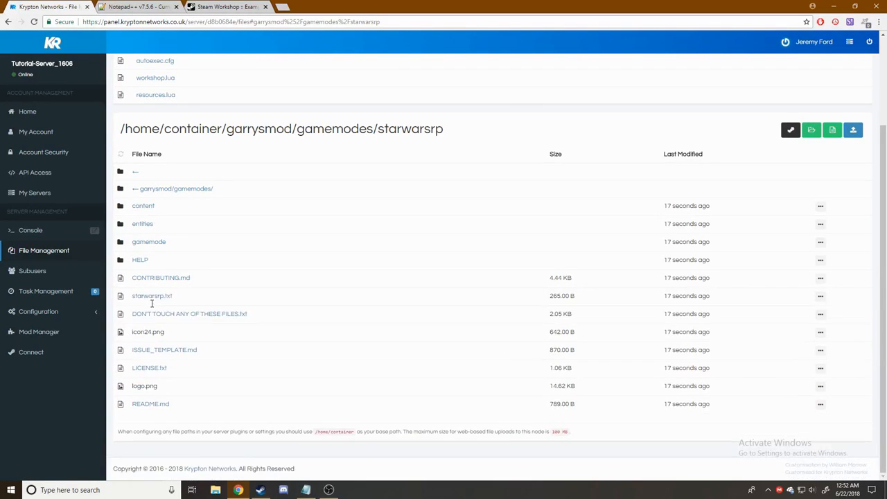
- Change GM.Name in cl_init.lua from DarkRP to "starwarsrp" and save it
click(152, 243)
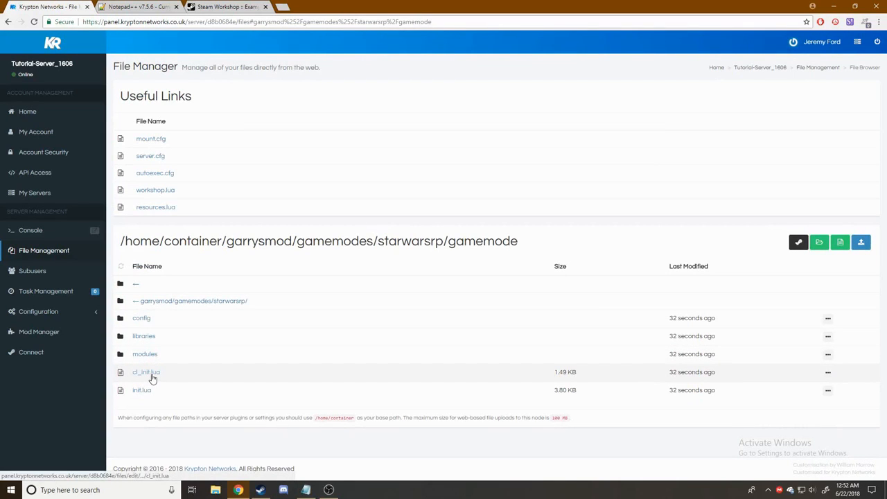
click(152, 373)
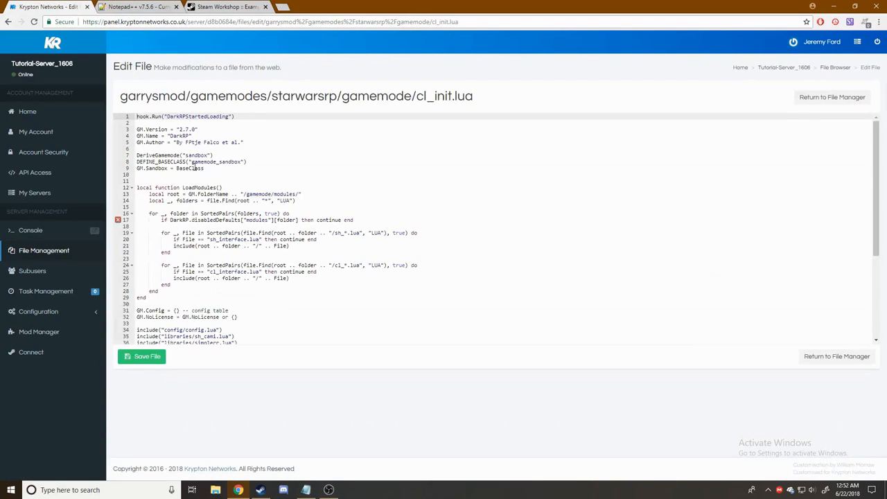
double_click(183, 136)
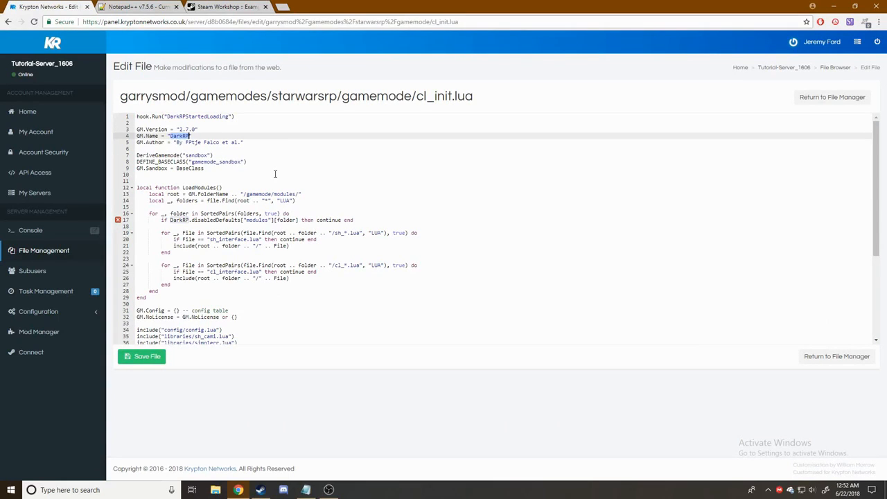
text(S)
click(154, 357)
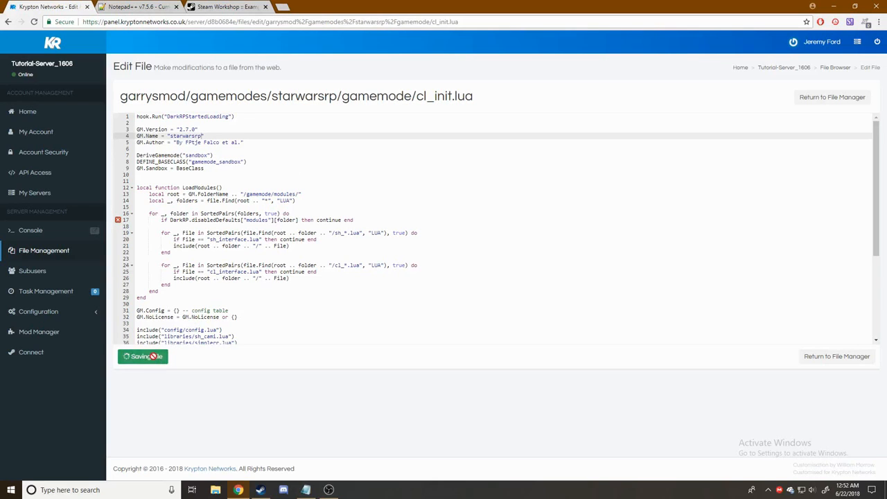
click(847, 357)
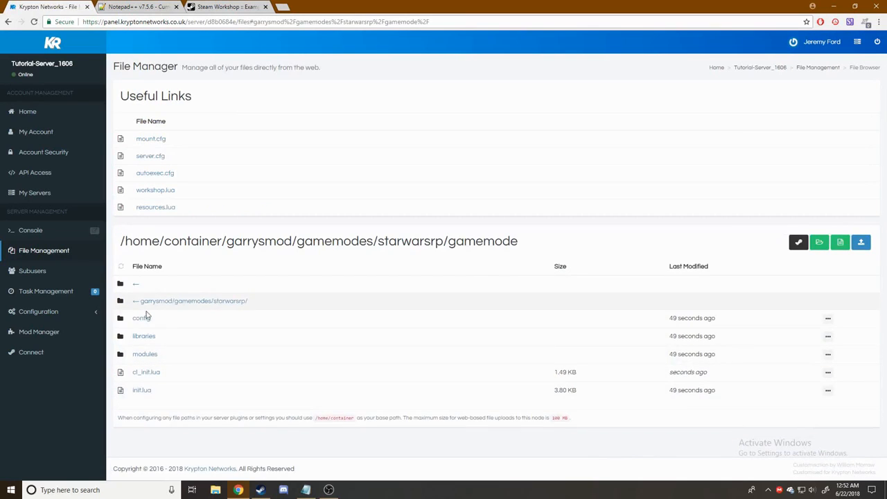
- Change GM.Name in init.lua from DarkRP to "starwarsrp" and save it
click(143, 396)
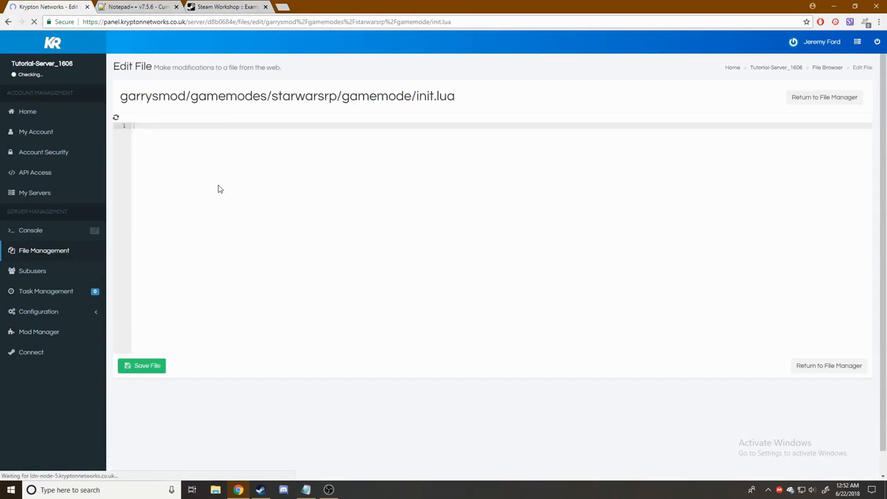
click(185, 136)
double_click(185, 136)
text(S)
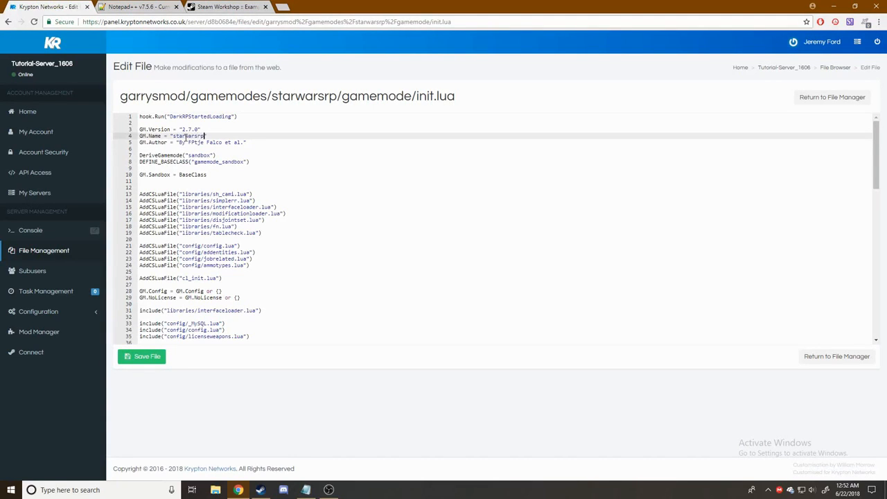
click(161, 359)
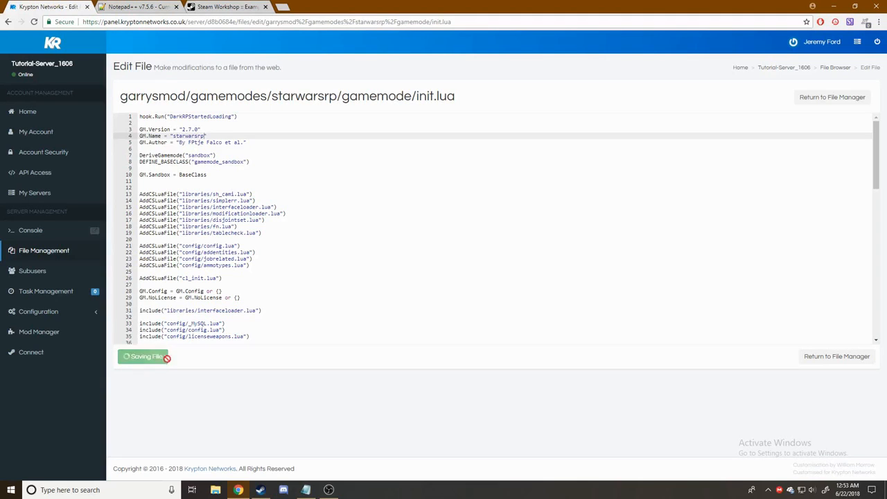
click(848, 357)
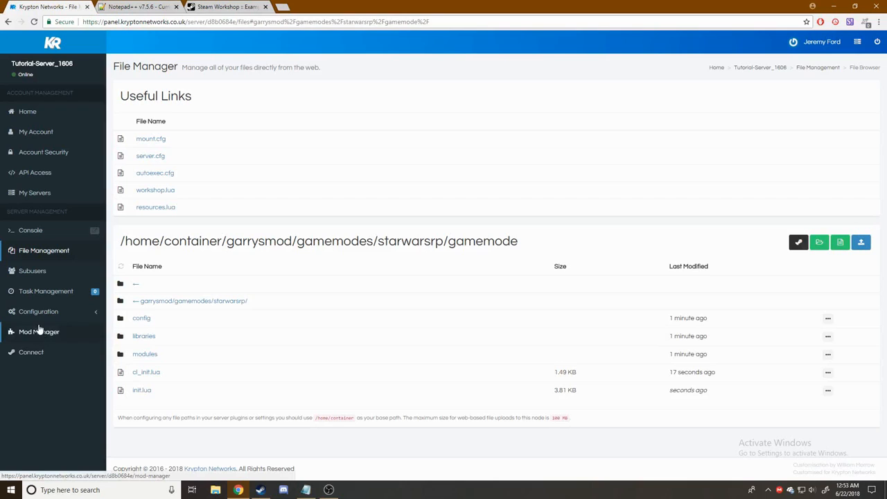
click(82, 311)
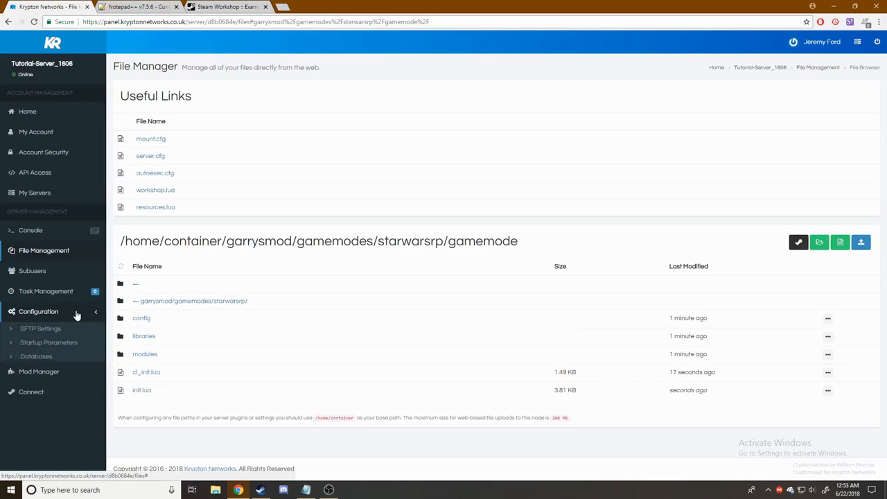
- Review the Startup Parameters page, where Game Map still reads gm_flatgrass
click(59, 346)
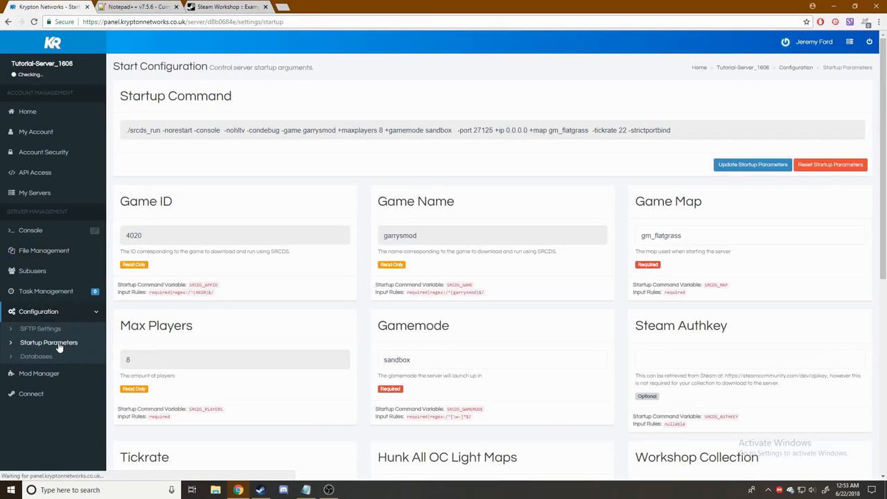
scroll(220, 315, down, 1)
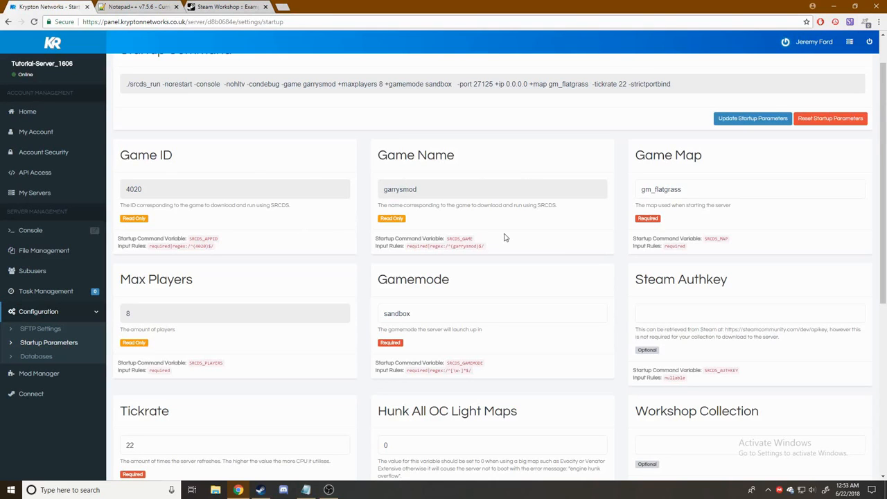
scroll(499, 234, down, 2)
scroll(380, 229, up, 1)
scroll(380, 229, up, 2)
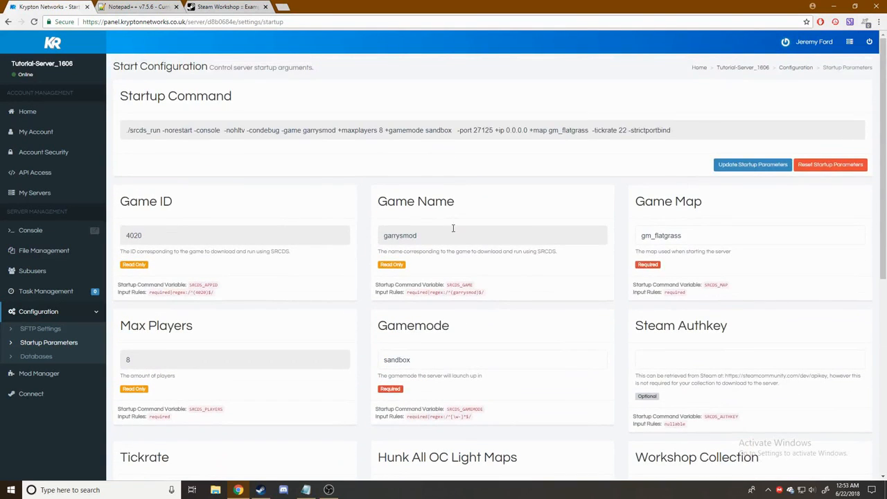
scroll(457, 228, down, 2)
scroll(473, 229, up, 2)
- Search the Workshop collection for 'infin' and select the map name rp_stardestroyer_v2_3_inf
click(234, 8)
scroll(660, 214, down, 1)
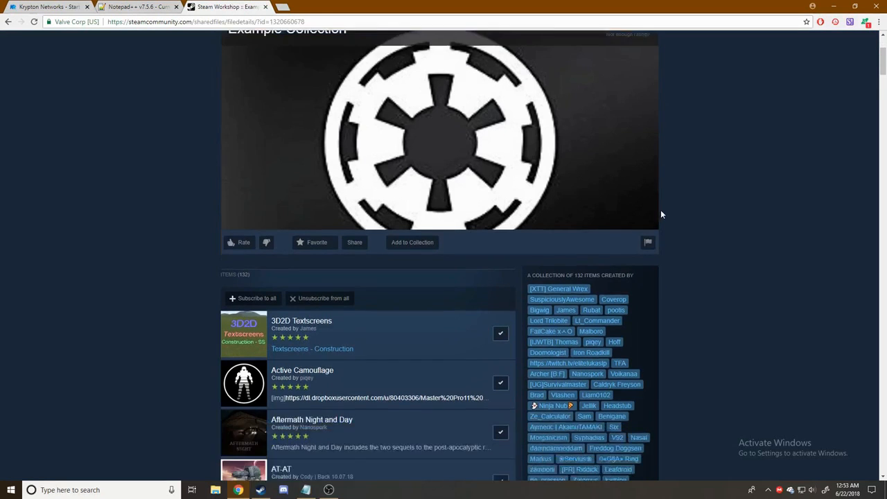
scroll(660, 214, down, 12)
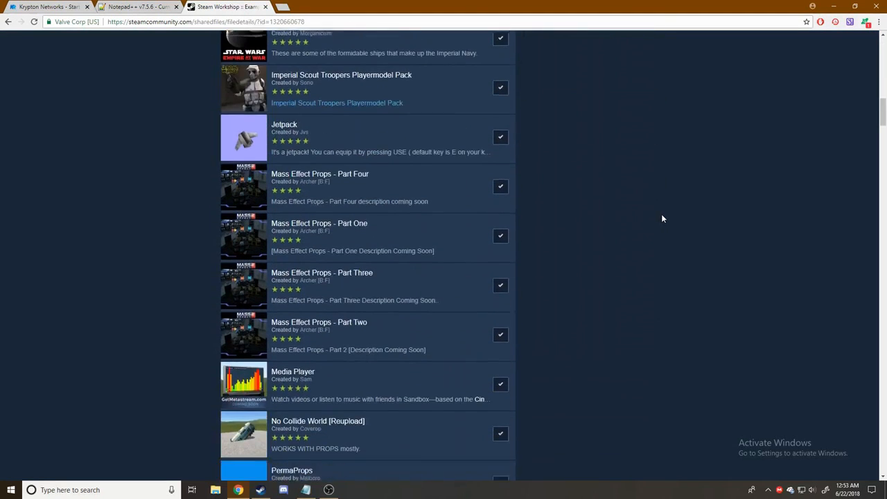
scroll(662, 215, down, 11)
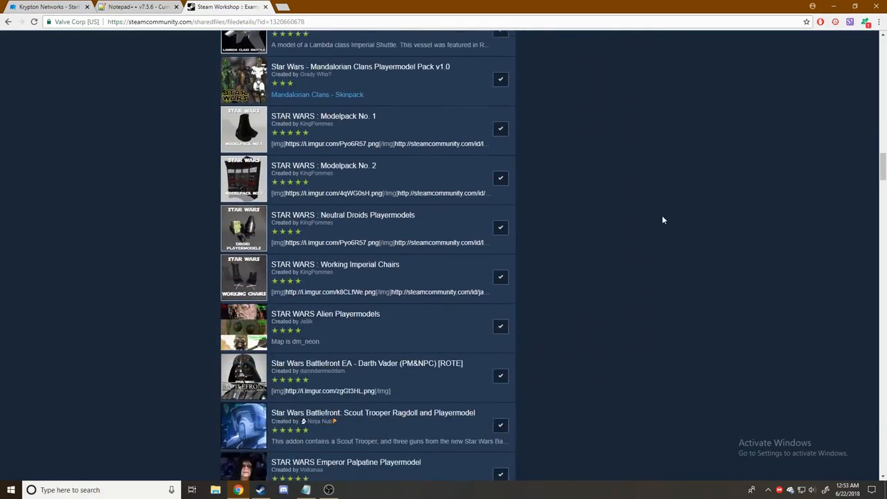
scroll(662, 220, down, 13)
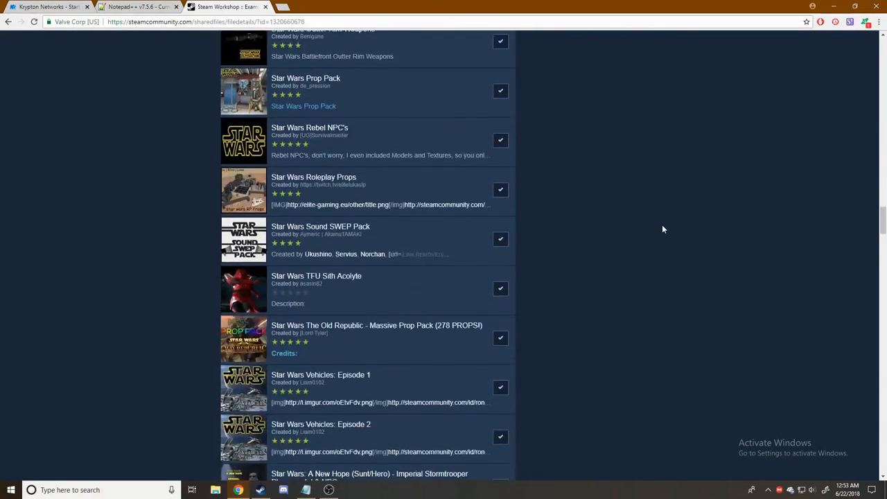
scroll(662, 229, down, 13)
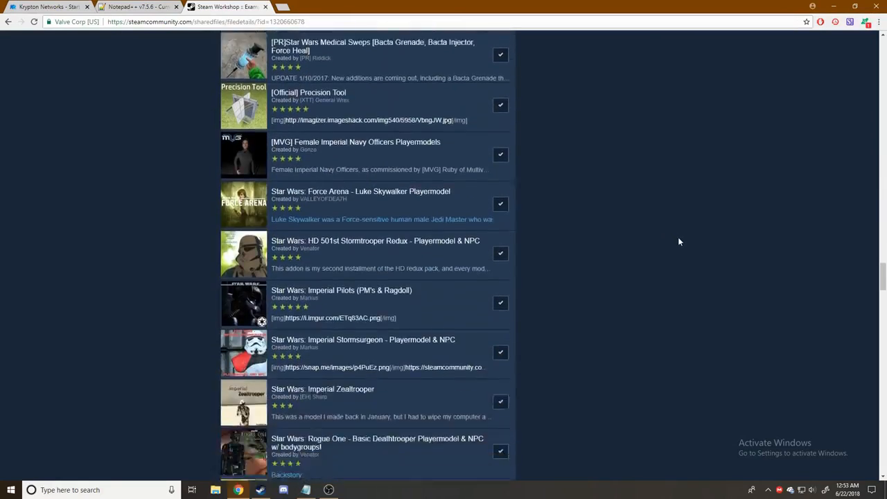
scroll(676, 239, down, 13)
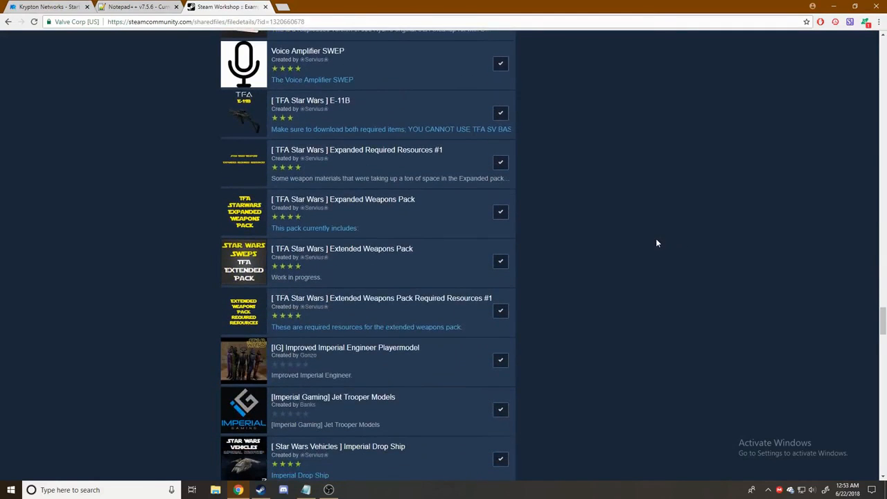
key(ctrl+f)
text(inf)
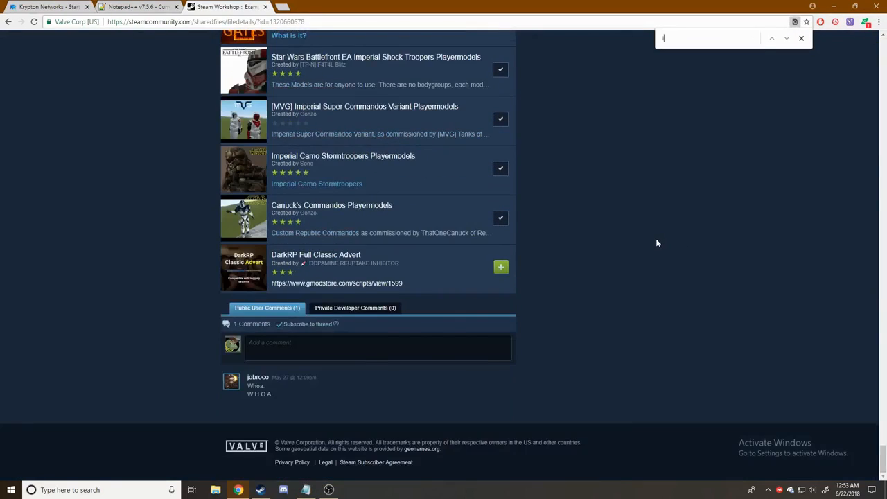
text(in)
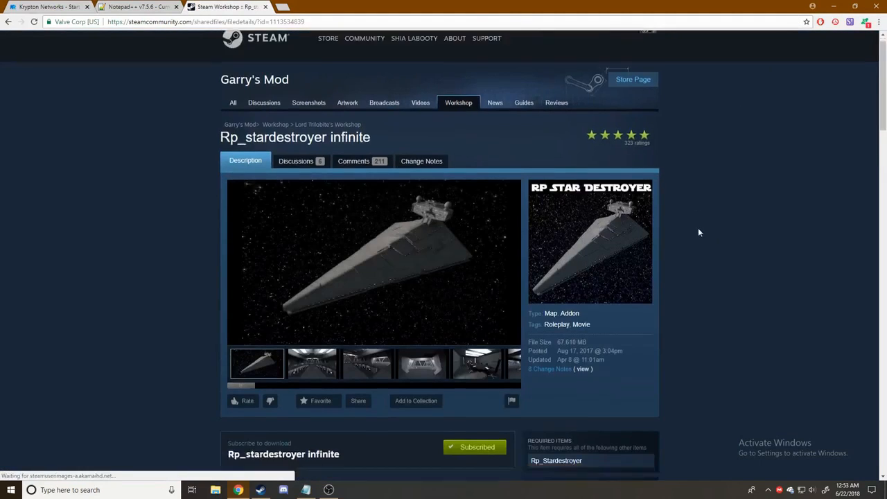
scroll(485, 277, down, 3)
scroll(339, 346, down, 3)
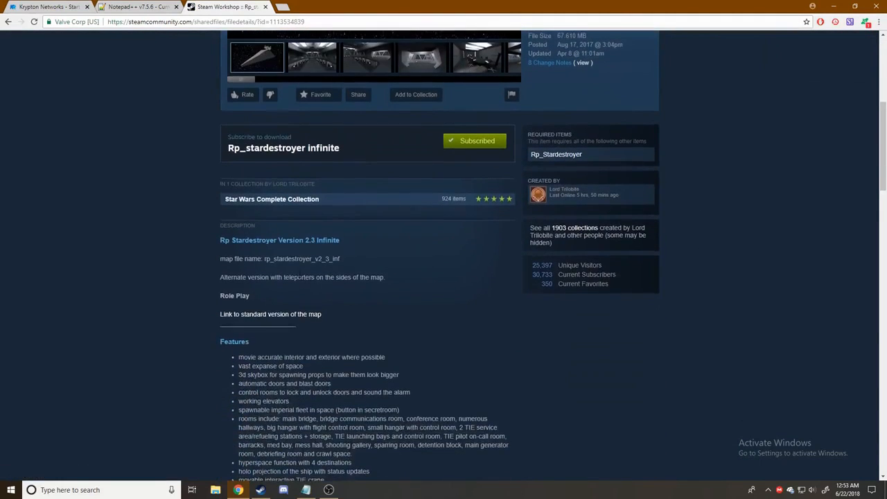
scroll(342, 340, up, 3)
scroll(178, 210, up, 2)
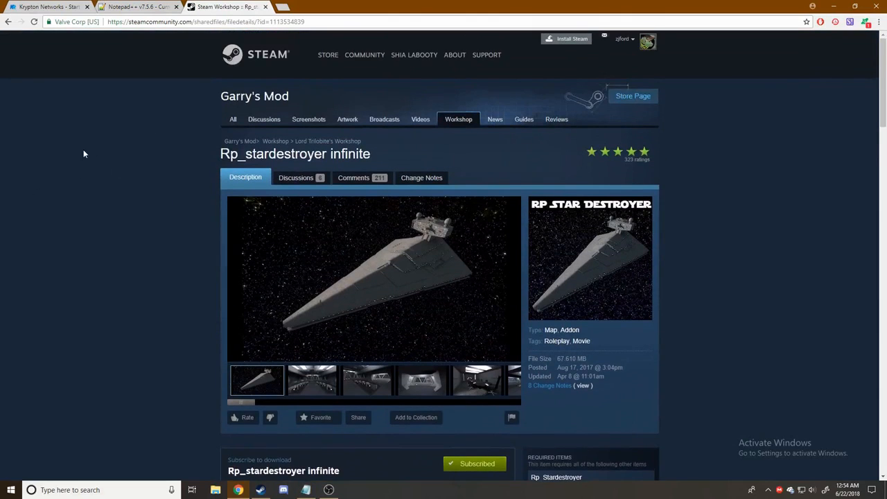
scroll(105, 166, down, 3)
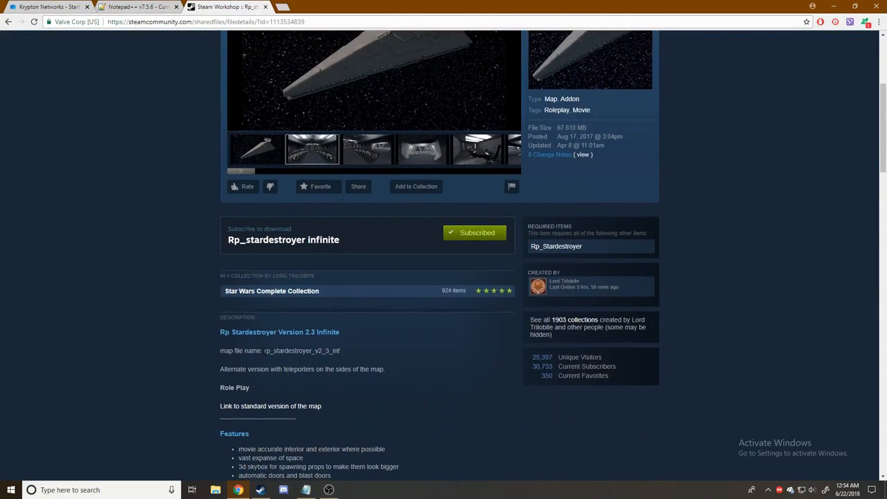
drag(264, 351, 347, 352)
key(ctrl+c)
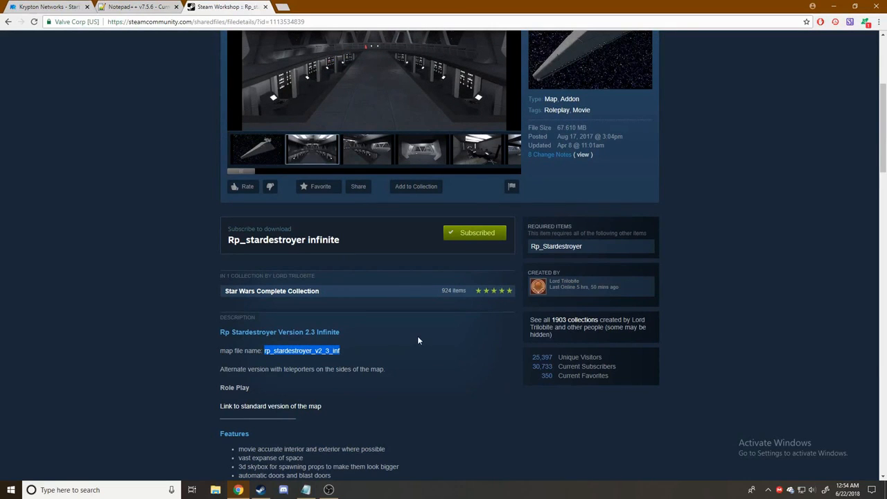
- Replace the Game Map gm_flatgrass with rp_stardestroyer_v2_3_inf
click(48, 6)
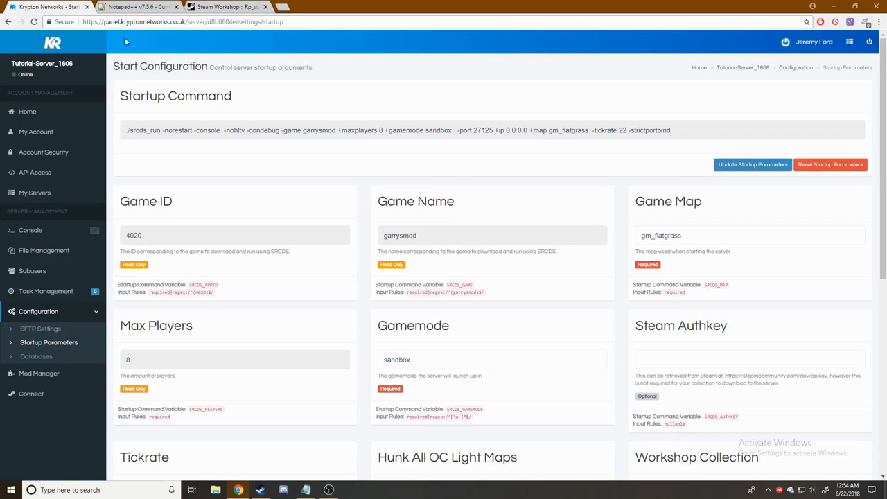
scroll(690, 278, down, 1)
double_click(692, 144)
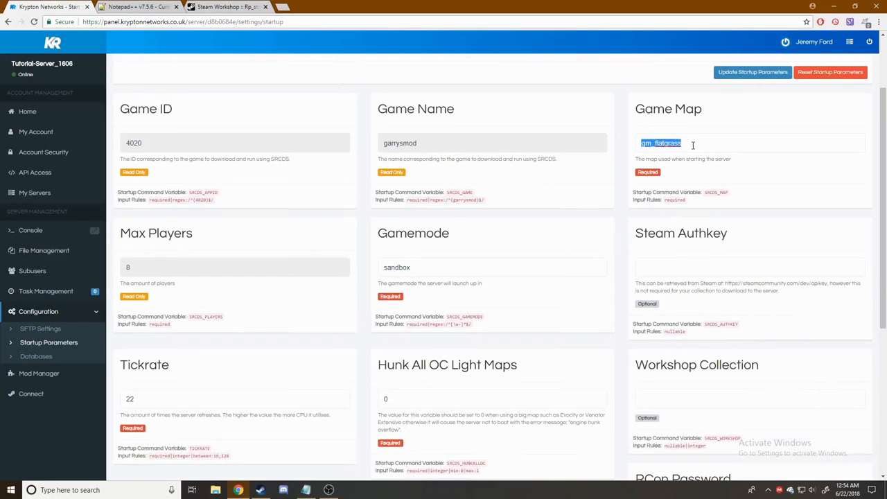
key(ctrl+v)
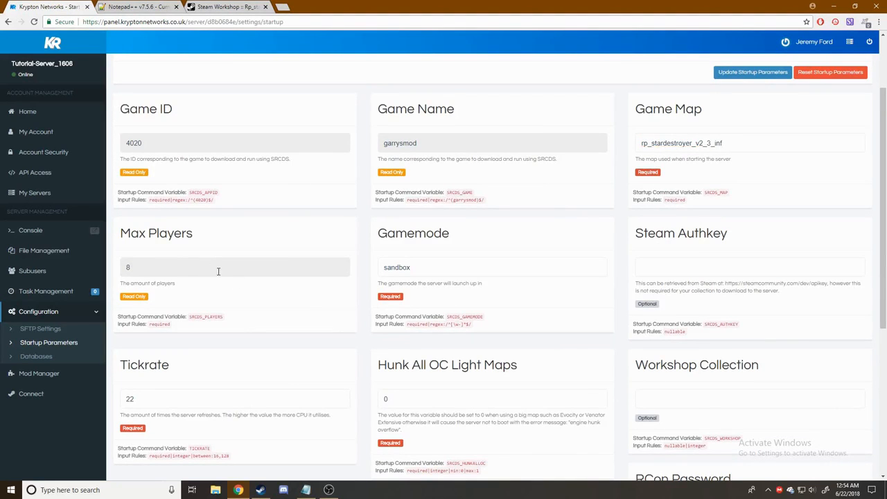
- Select the sandbox value in the Gamemode field
scroll(218, 271, down, 2)
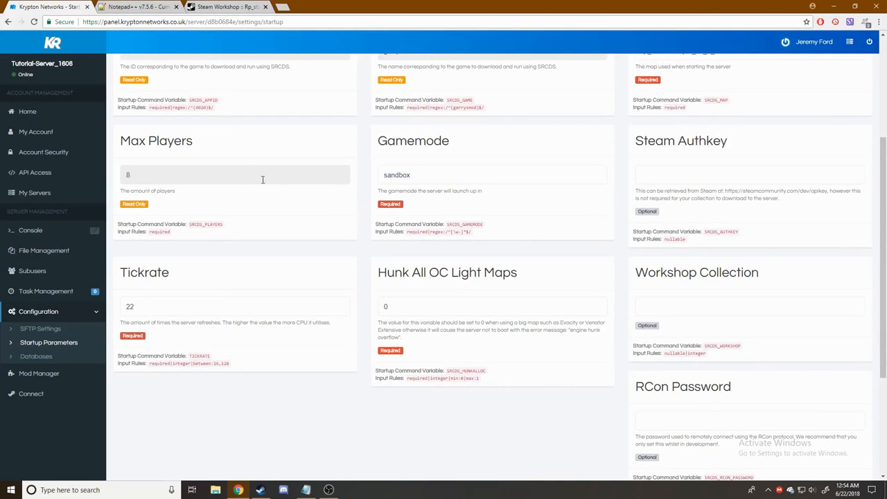
scroll(299, 204, up, 2)
scroll(414, 178, down, 2)
double_click(428, 174)
scroll(500, 171, up, 2)
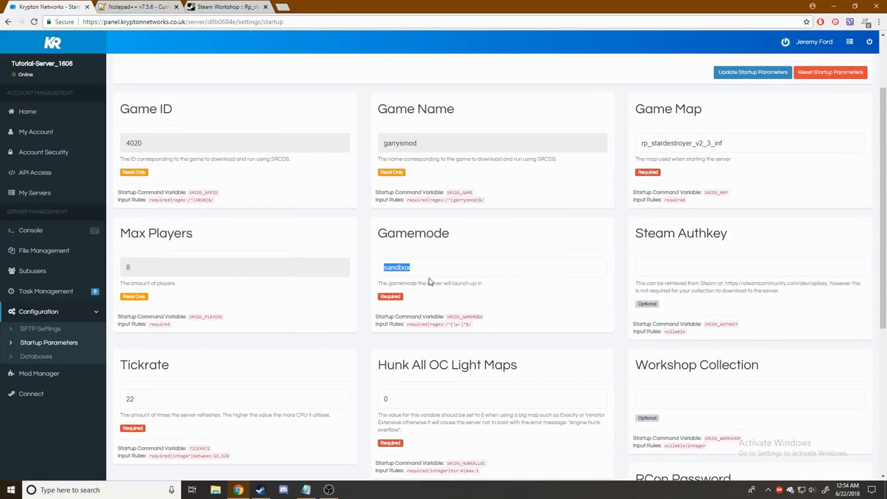
- Overwrite the Gamemode value sandbox with starwarsrp
text(starwarsrp)
scroll(429, 283, down, 2)
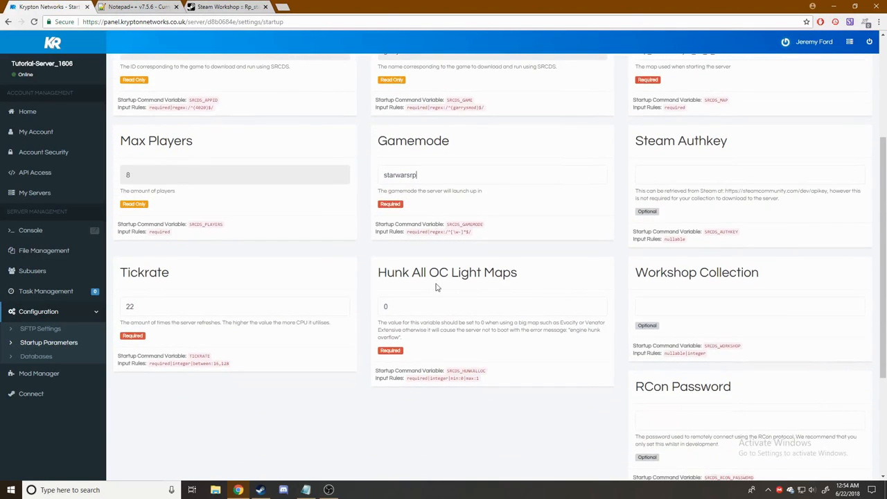
scroll(436, 286, up, 1)
scroll(495, 296, down, 2)
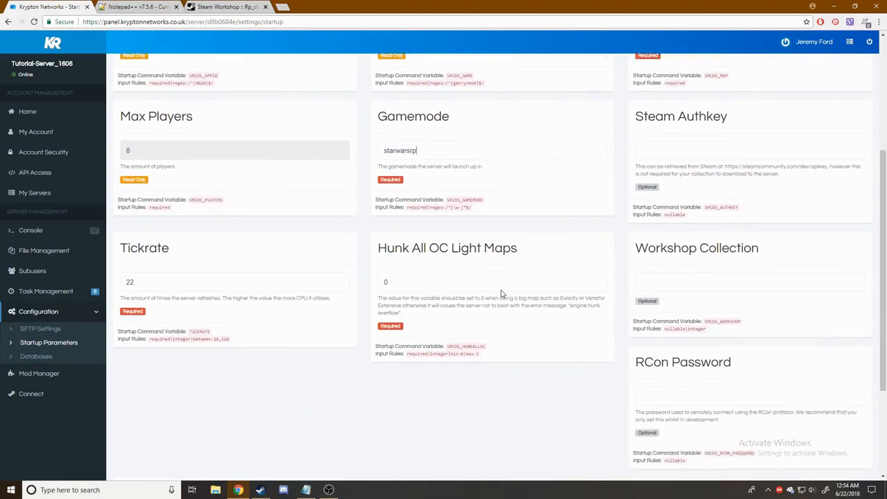
scroll(583, 255, up, 1)
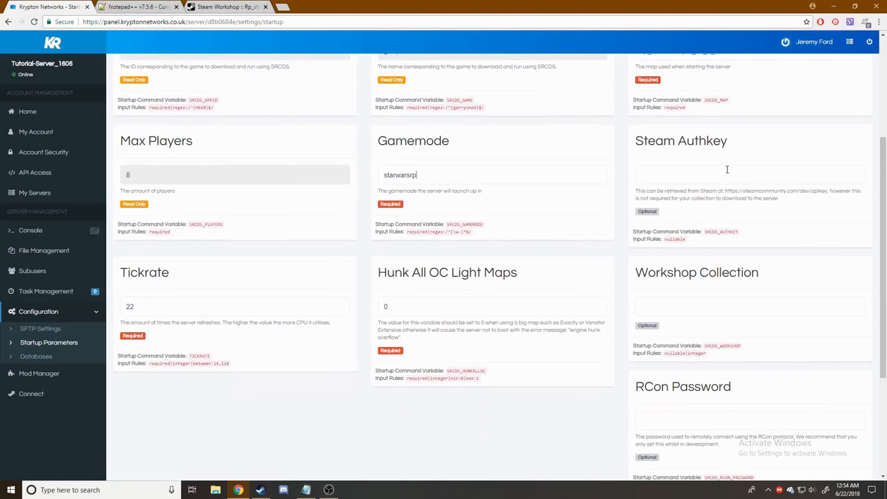
scroll(718, 187, up, 2)
scroll(714, 222, down, 2)
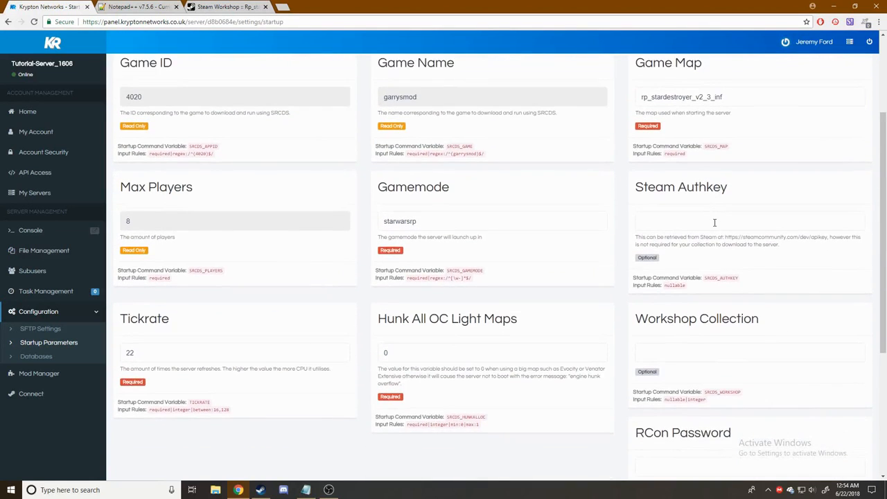
scroll(713, 222, down, 1)
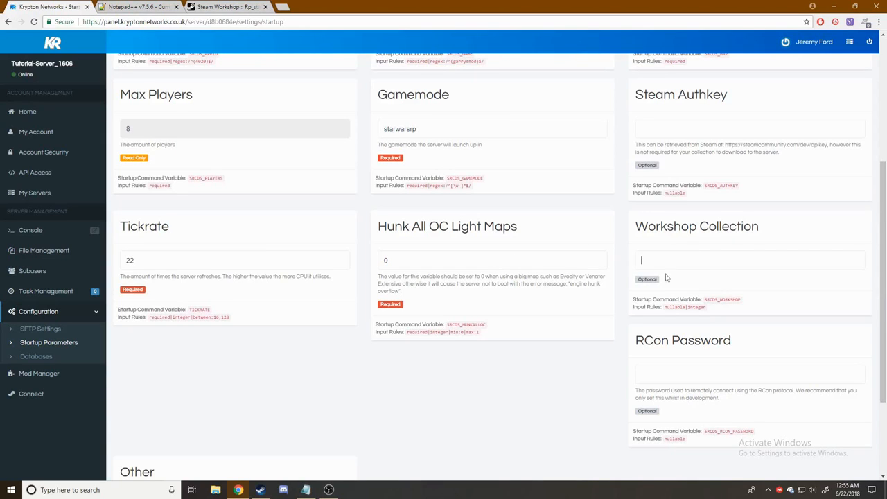
scroll(714, 262, down, 2)
scroll(716, 265, up, 1)
scroll(716, 265, up, 1)
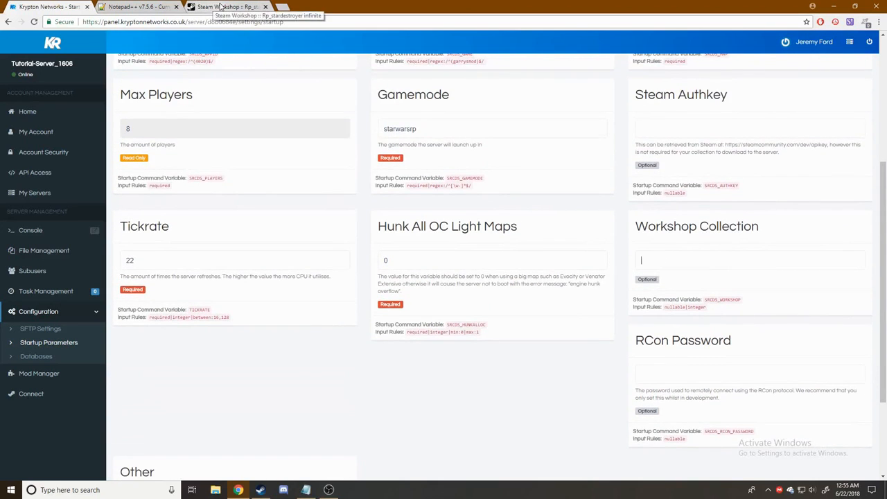
click(218, 7)
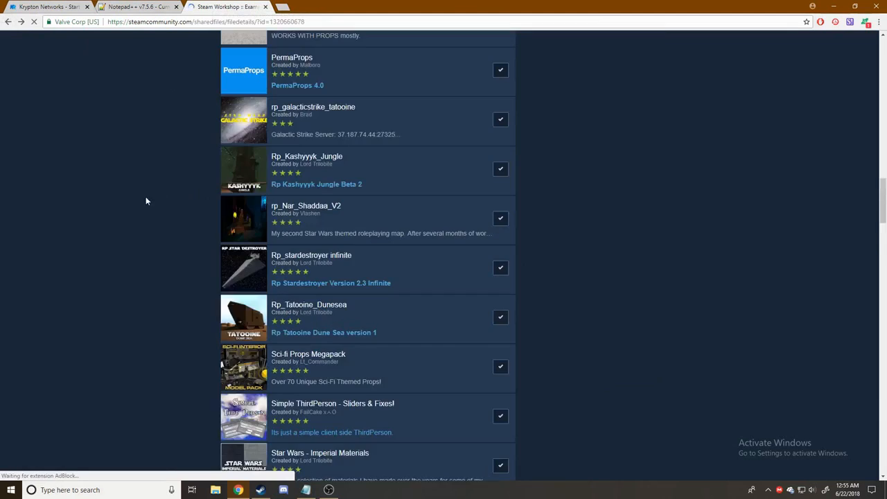
scroll(112, 197, up, 15)
scroll(157, 155, up, 2)
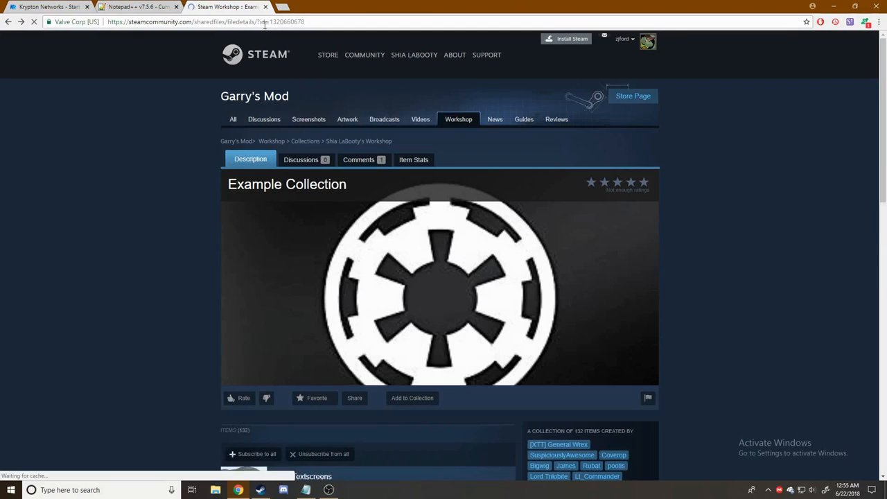
drag(271, 21, 309, 23)
key(ctrl+c)
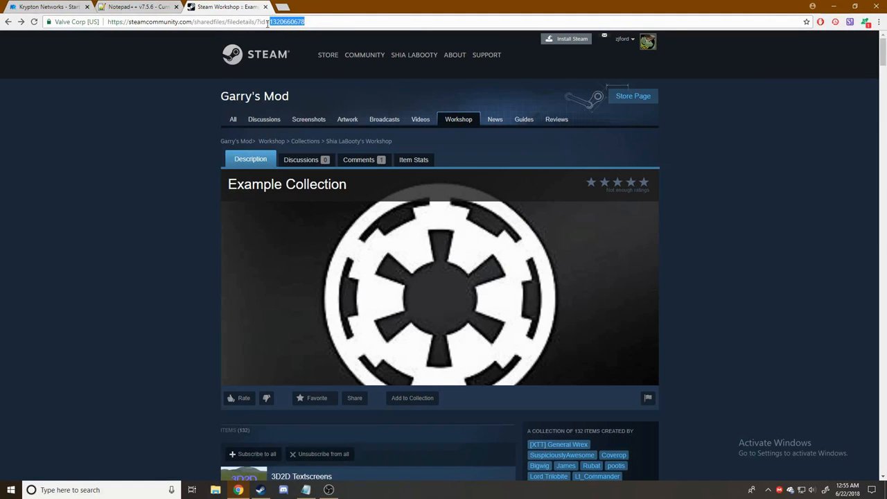
click(67, 7)
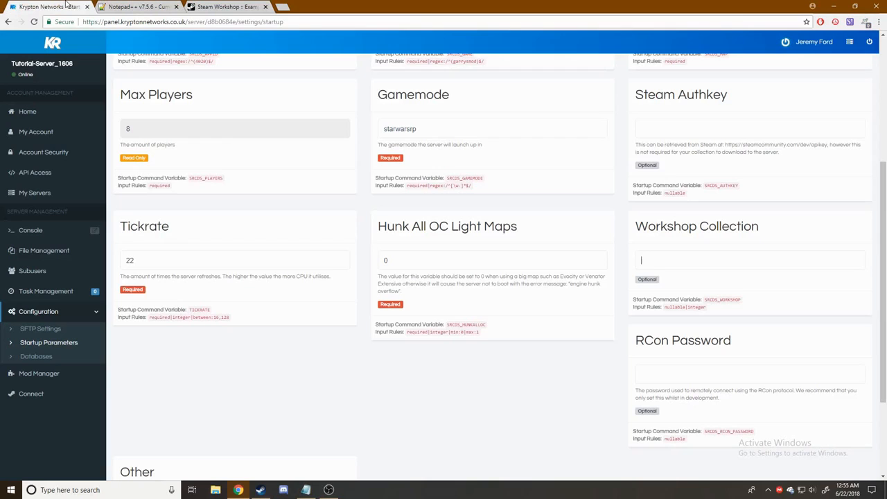
click(665, 256)
key(ctrl+v)
scroll(548, 391, down, 2)
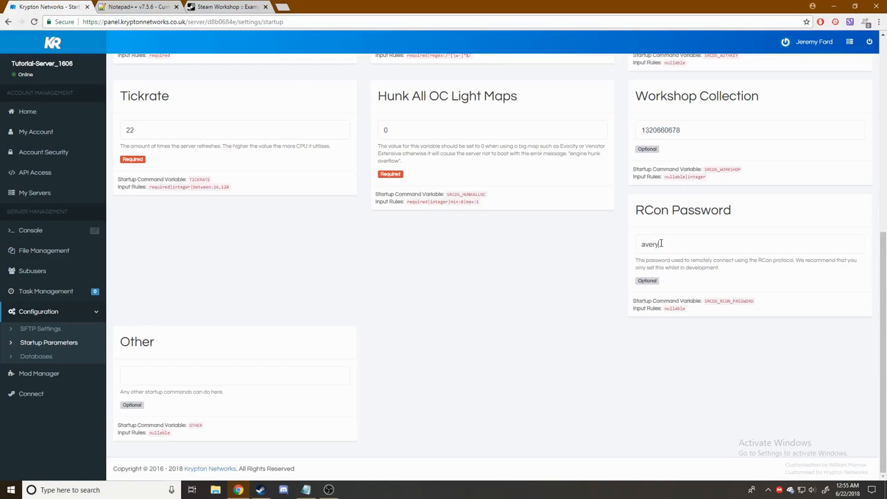
scroll(220, 358, up, 5)
scroll(254, 368, down, 5)
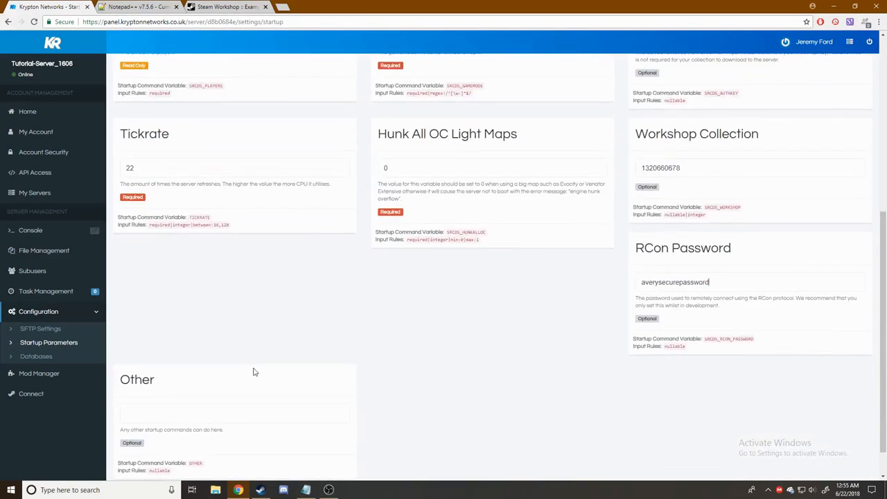
scroll(198, 380, down, 1)
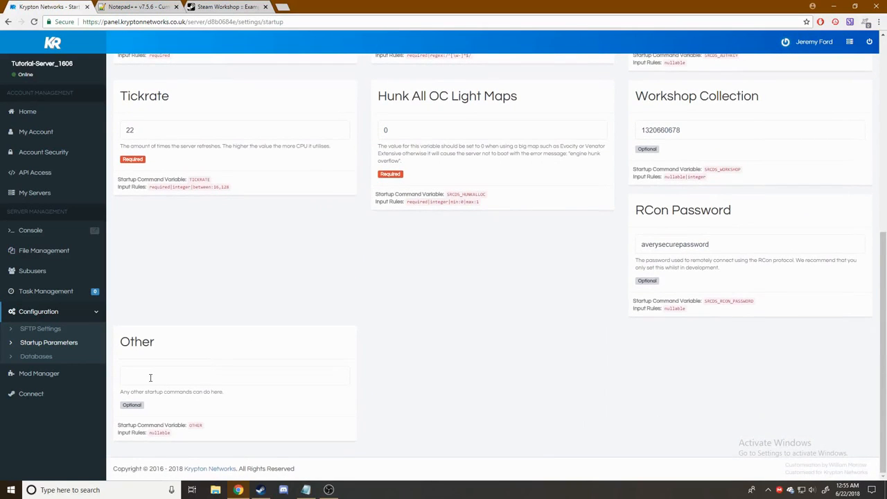
scroll(270, 388, up, 6)
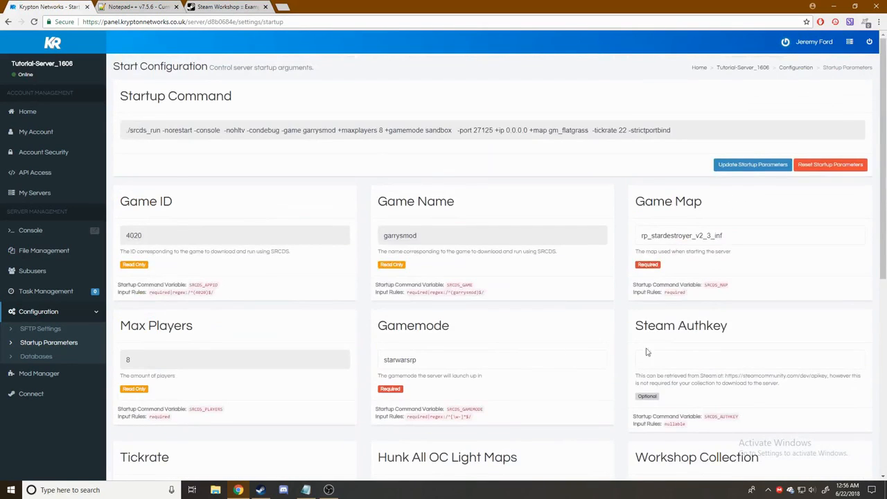
click(749, 166)
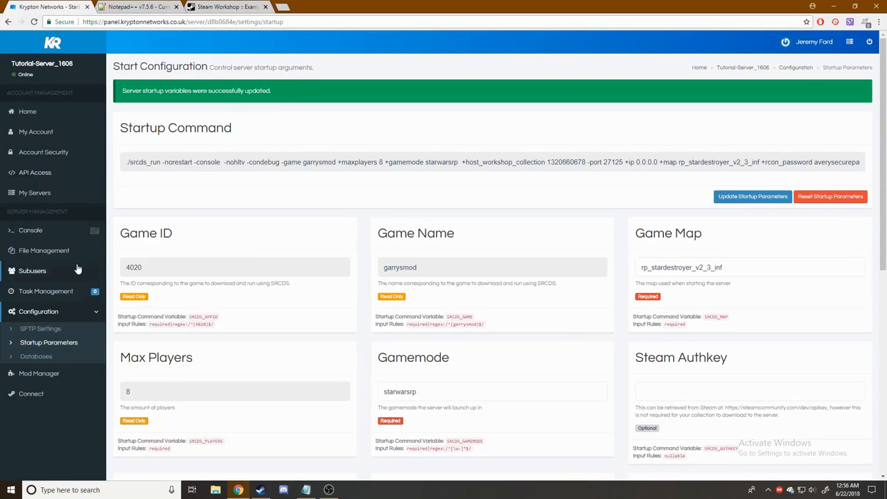
scroll(214, 263, down, 1)
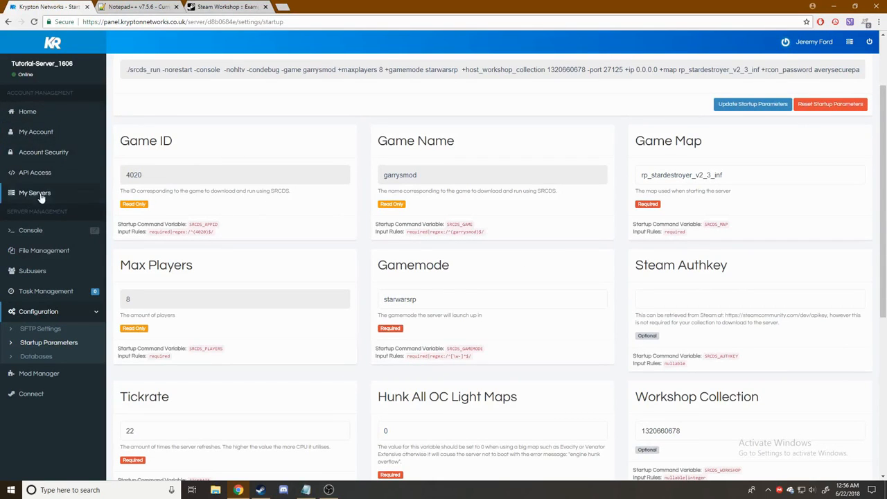
- Open the Server Console and restart the server to apply the new settings
click(34, 231)
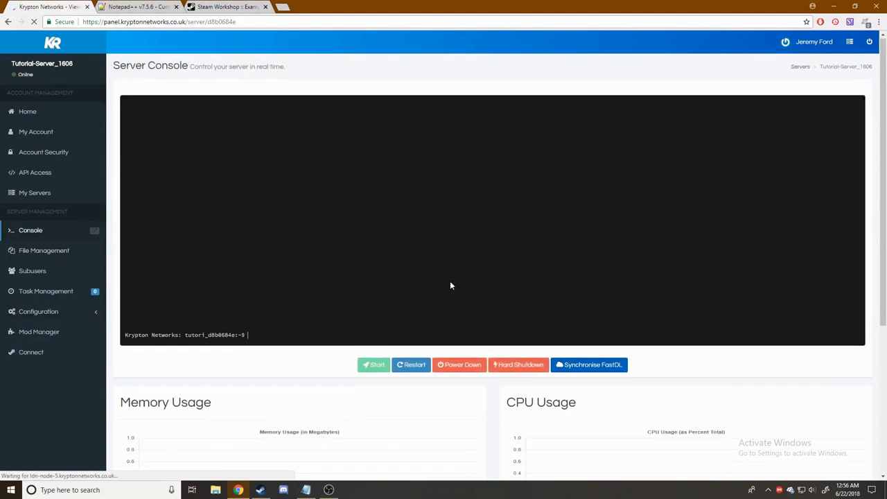
scroll(450, 285, down, 2)
scroll(251, 289, up, 1)
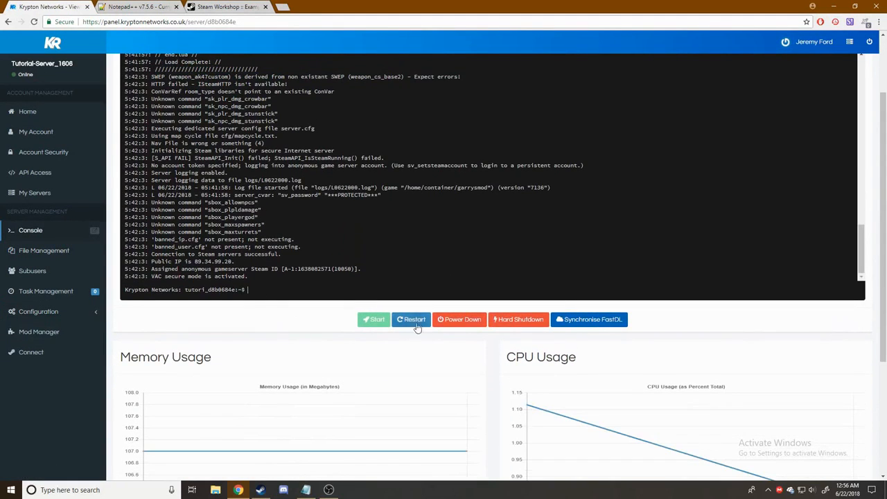
click(415, 324)
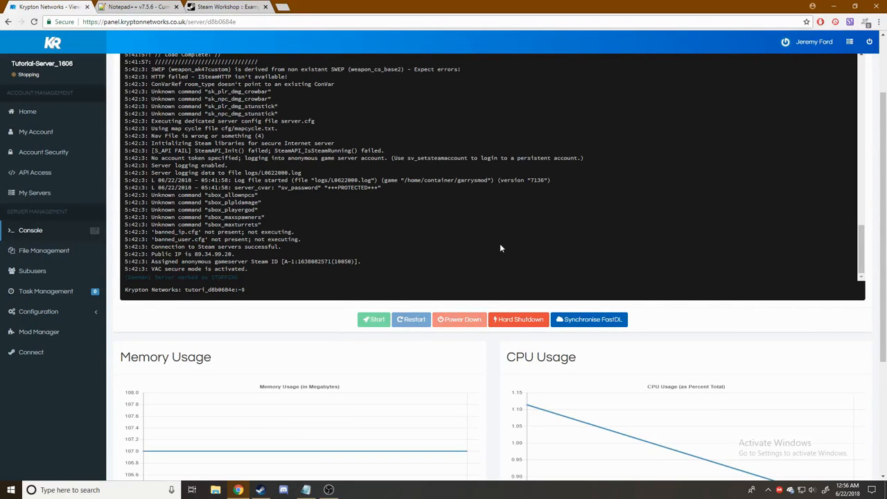
scroll(500, 248, down, 4)
scroll(508, 254, up, 2)
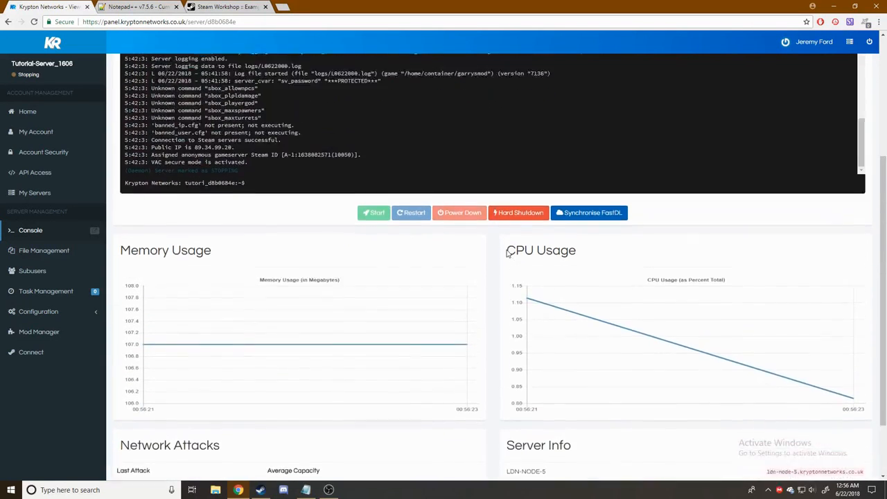
scroll(506, 255, up, 3)
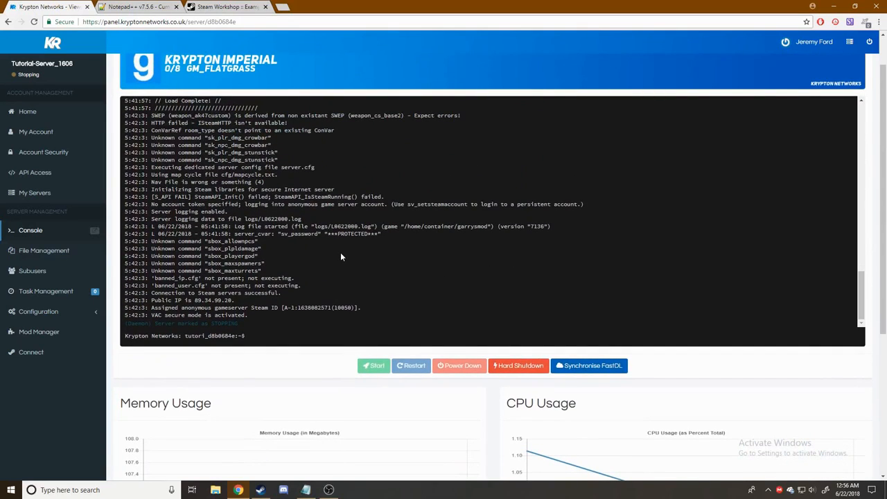
scroll(342, 255, down, 1)
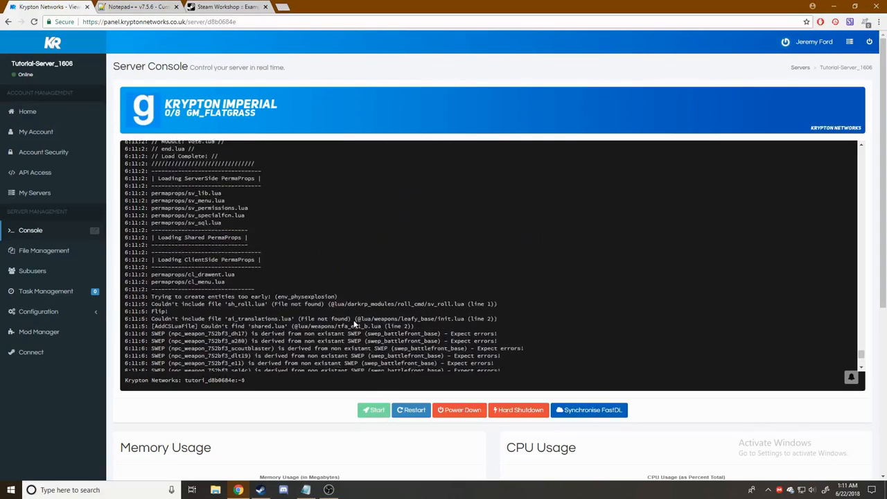
- Confirm the log shows Star Wars addons up to date and VAC secure mode, then minimize Chrome
scroll(304, 307, up, 5)
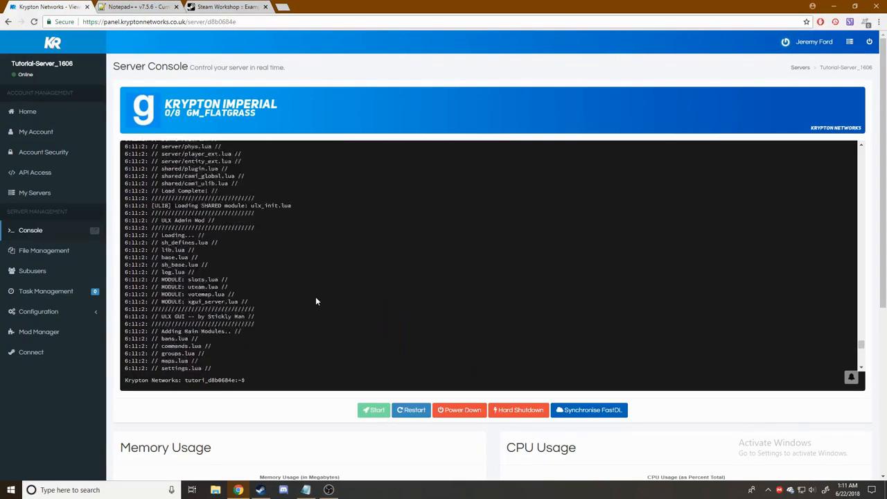
scroll(311, 299, down, 10)
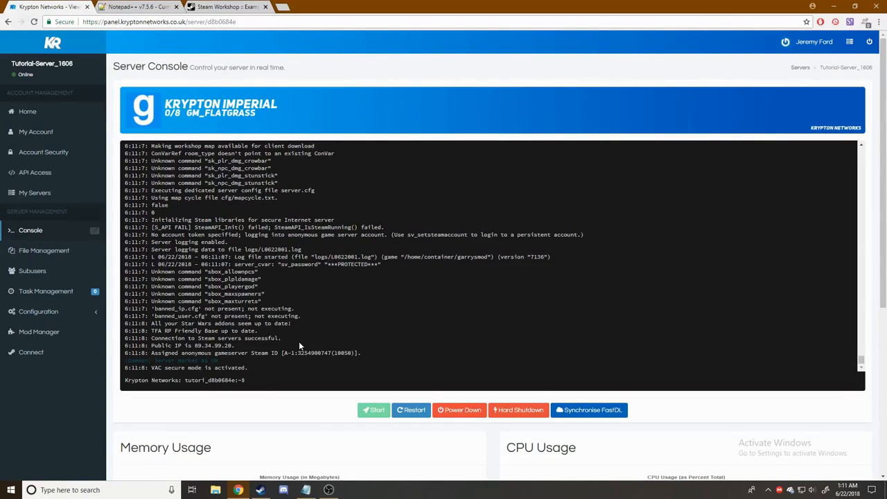
scroll(316, 418, down, 3)
scroll(310, 405, up, 3)
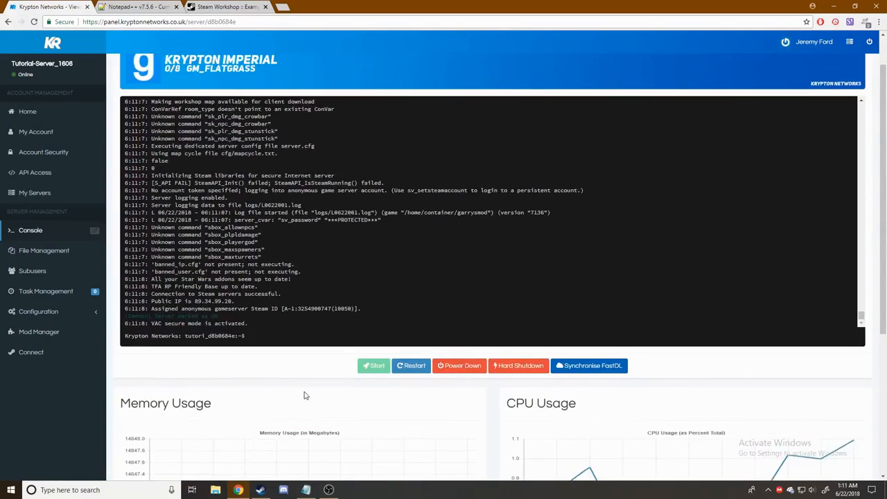
scroll(240, 368, down, 4)
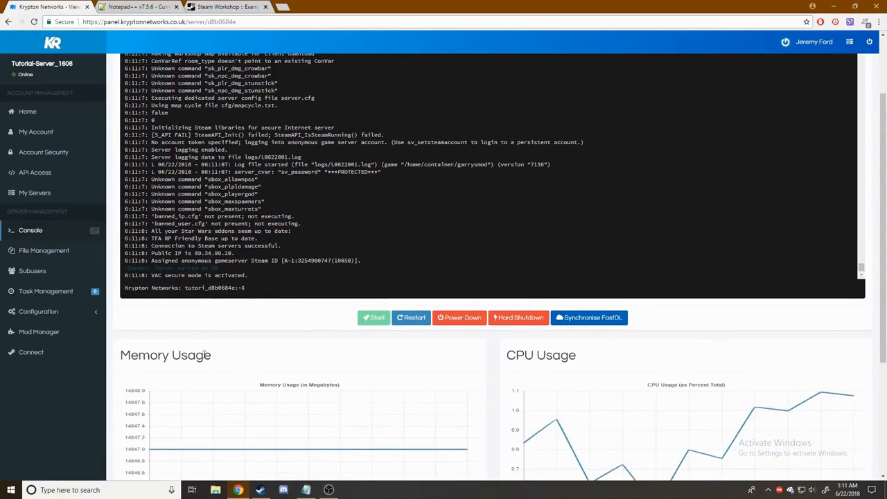
scroll(312, 353, up, 3)
scroll(311, 353, up, 2)
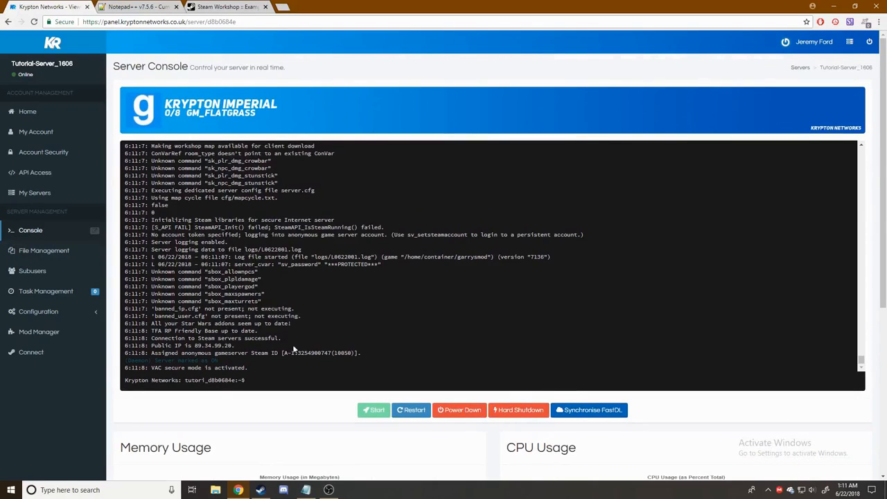
scroll(208, 415, down, 2)
scroll(201, 356, up, 1)
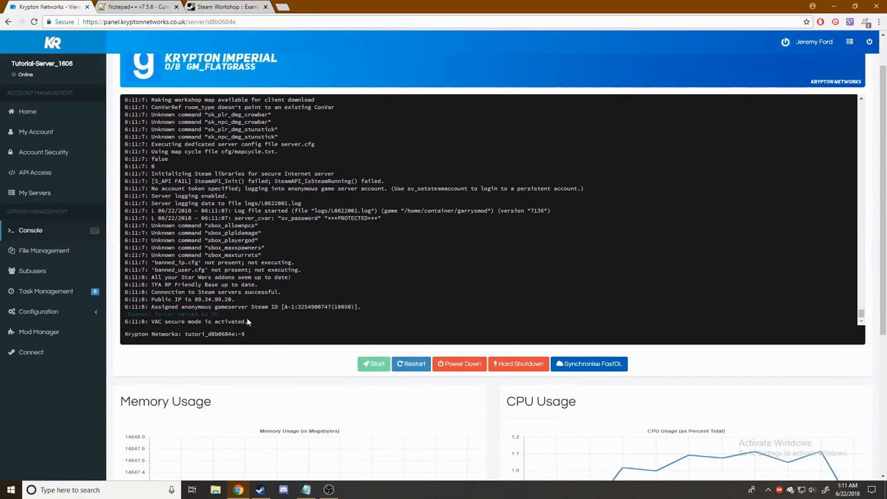
click(834, 7)
- Open csite.io's DarkRP Job Generator and dock the browser on the right half of the screen
double_click(28, 366)
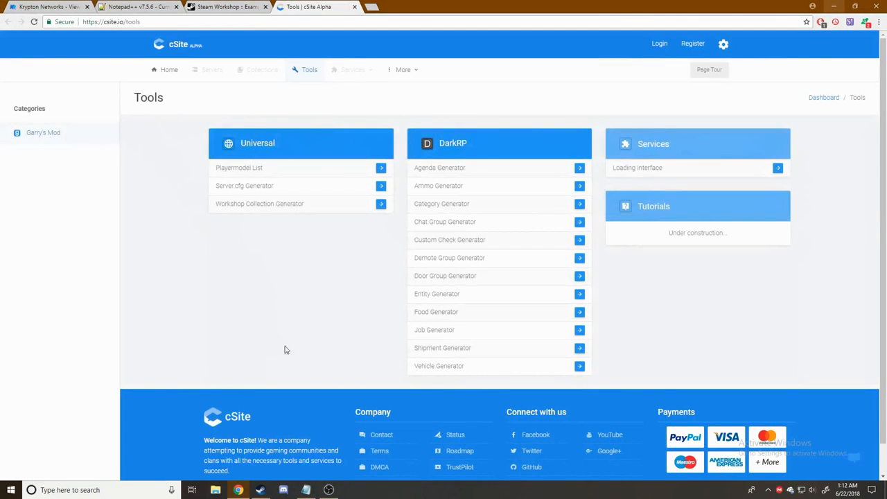
click(580, 331)
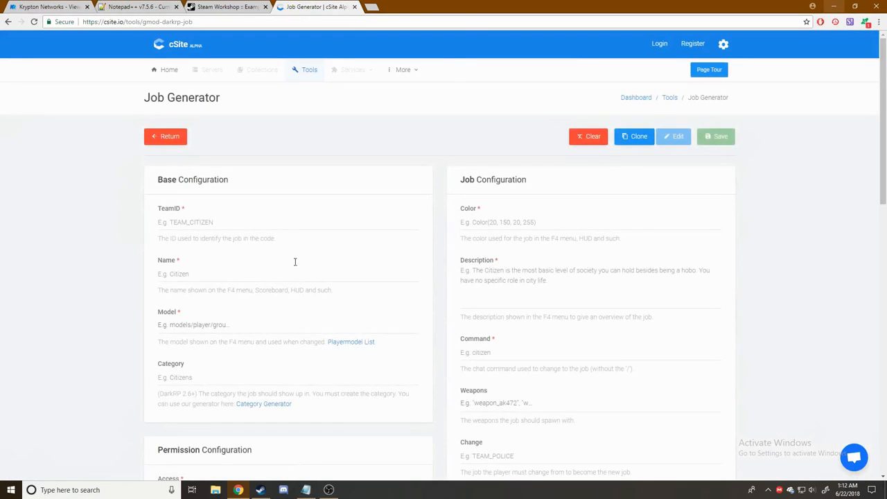
drag(438, 5, 886, 58)
click(234, 35)
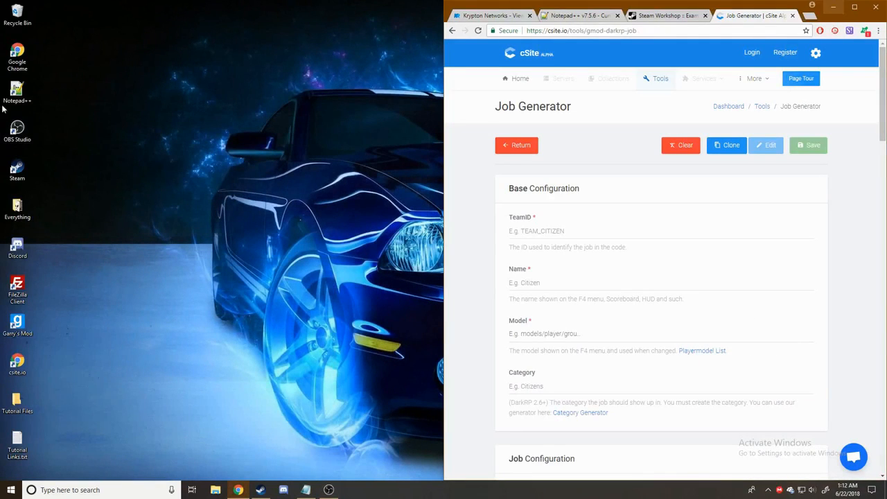
- Launch Notepad++, close jobs.lua, dock it left and set the empty document's language to Lua
double_click(13, 90)
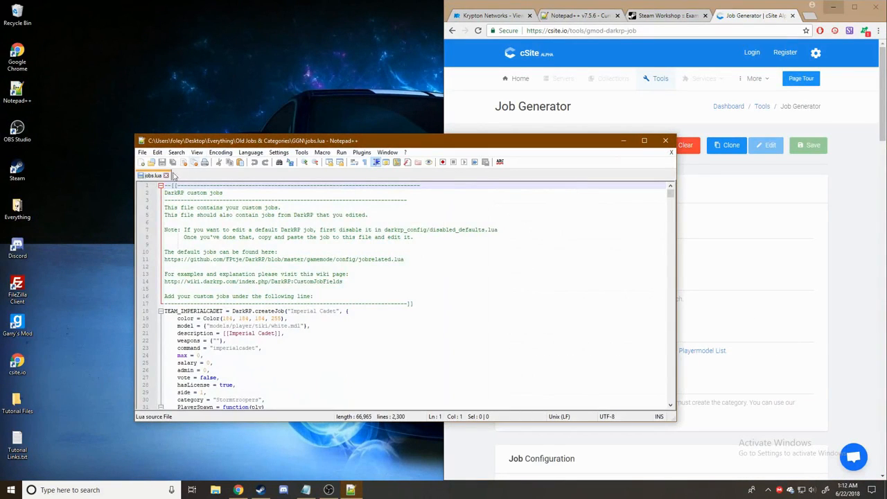
click(164, 176)
drag(228, 141, 1, 161)
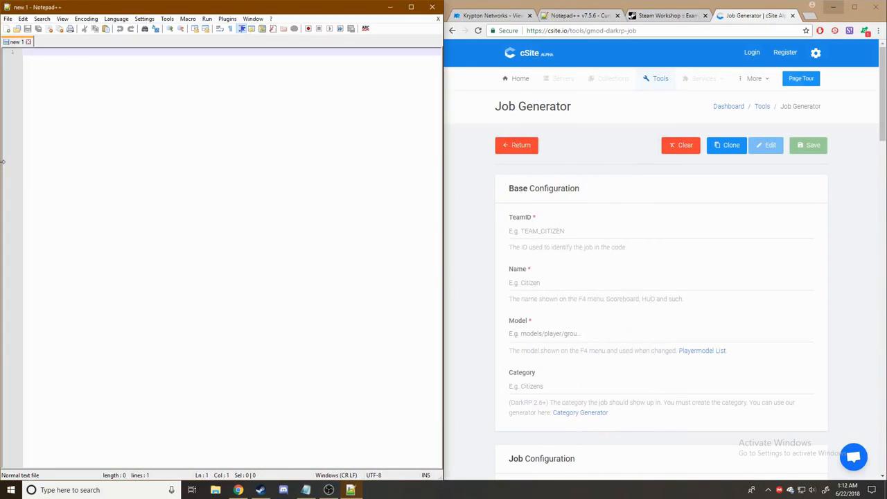
click(580, 231)
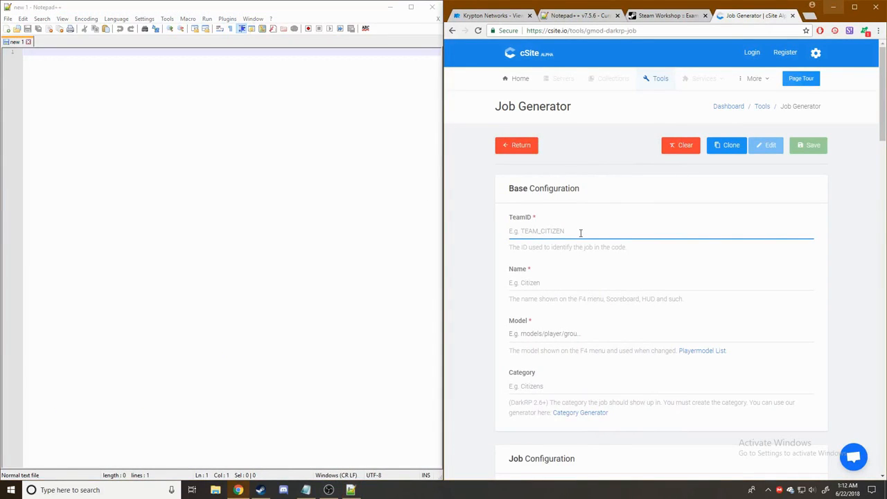
click(141, 54)
click(117, 19)
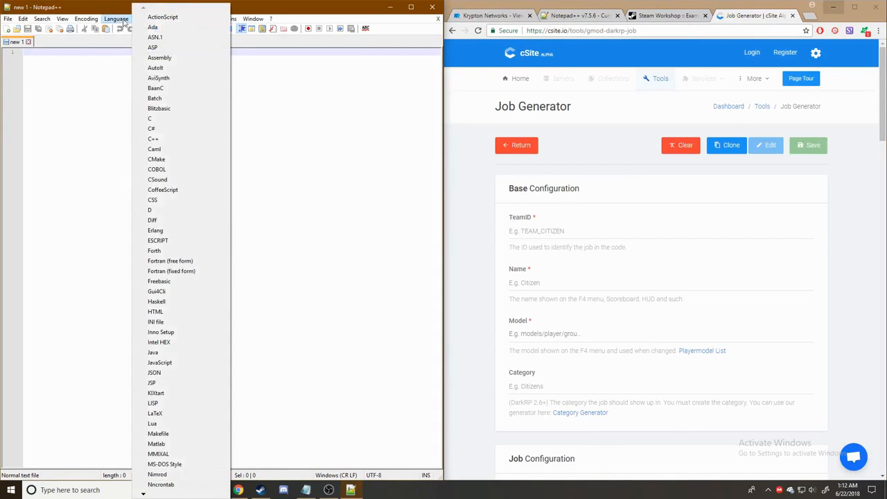
click(153, 423)
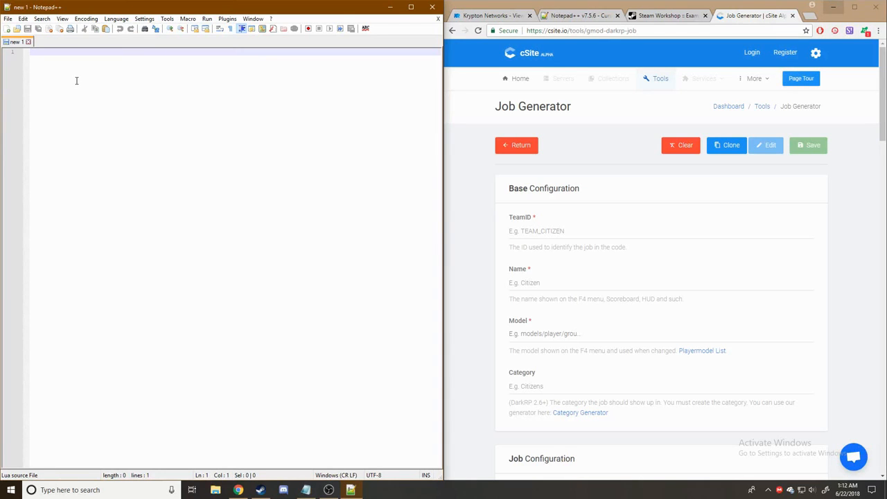
- Return the browser from the Job Generator to cSite's Tools list
click(584, 236)
scroll(796, 248, down, 3)
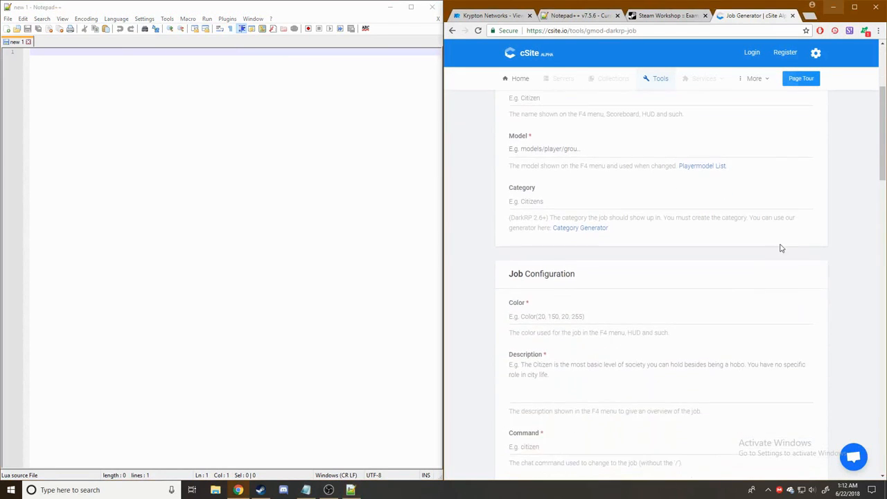
scroll(782, 248, up, 3)
click(660, 80)
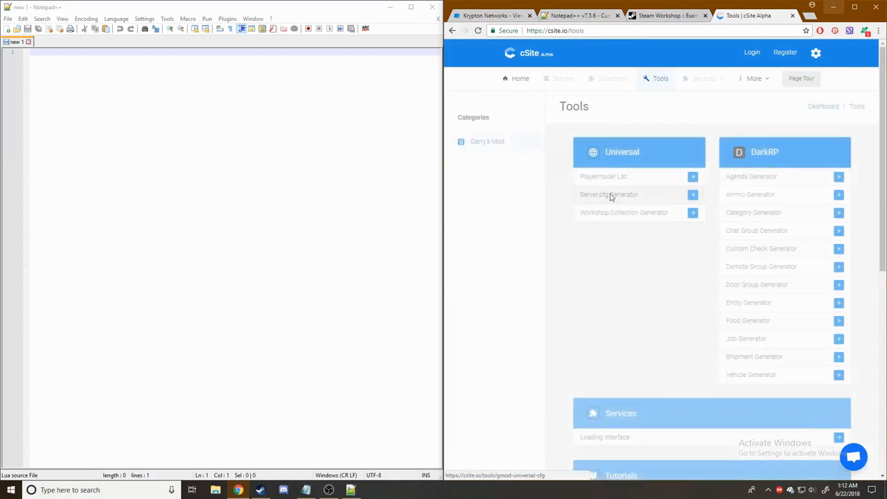
- In the Category Generator, name the category Stormtroopers and make it a Jobs category
click(835, 215)
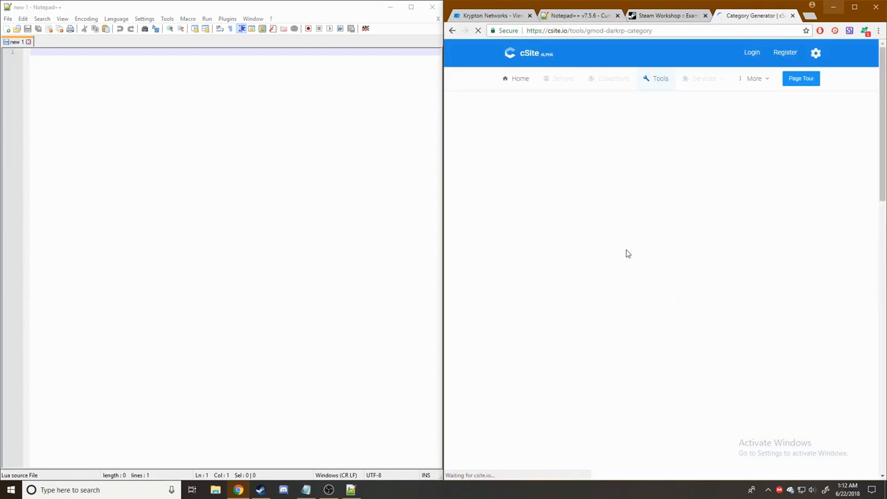
click(577, 232)
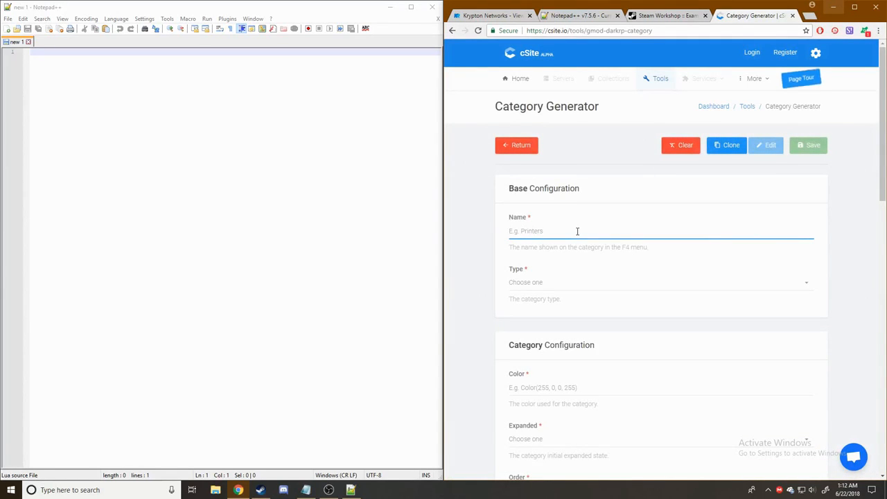
text(Stormtroopers)
click(480, 268)
scroll(494, 271, down, 1)
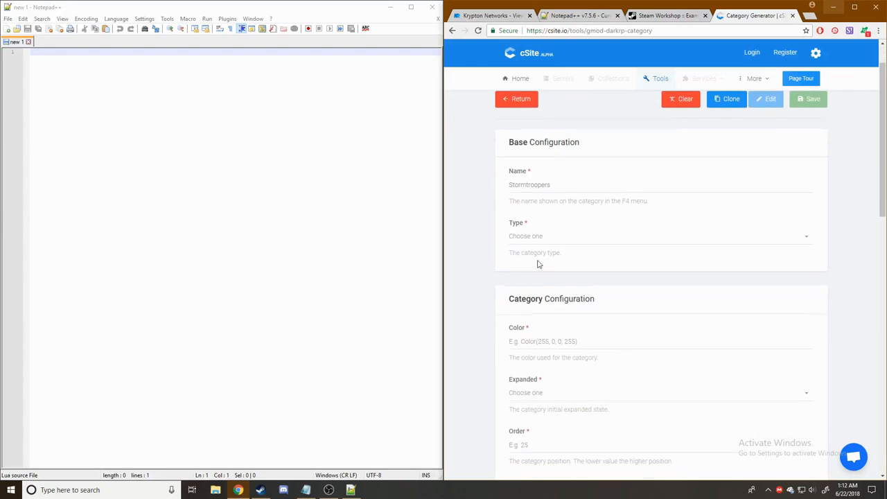
click(565, 239)
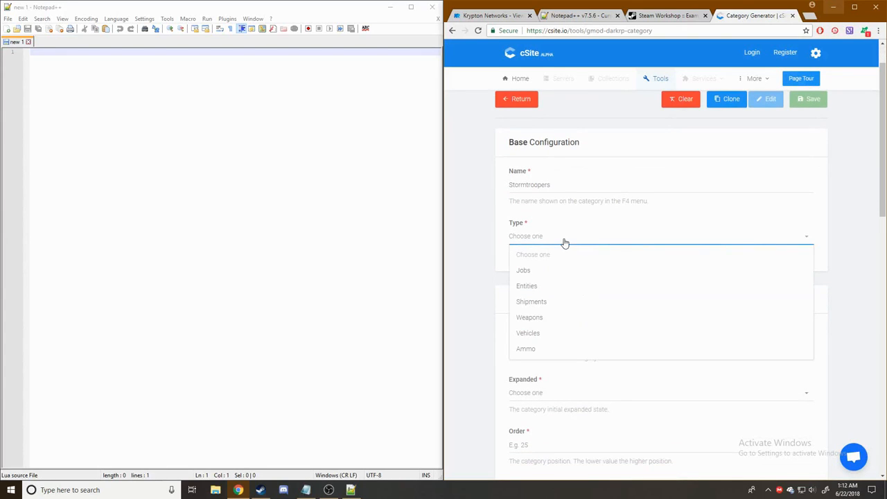
click(606, 274)
- Set the category colour to white and Expanded to 'No, start closed'
scroll(613, 280, down, 2)
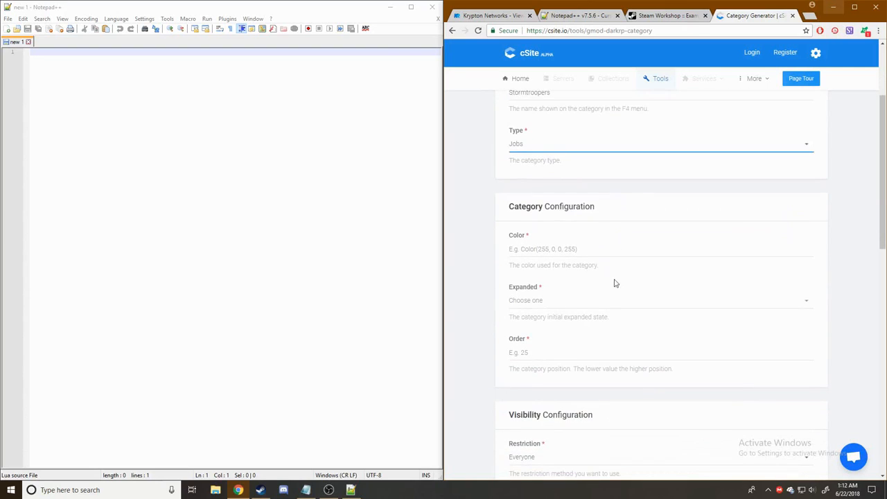
click(586, 251)
click(768, 280)
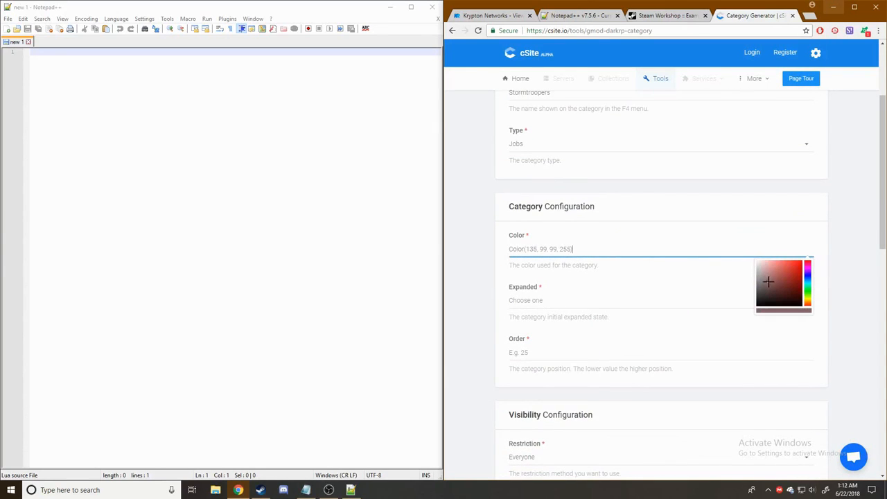
drag(768, 280, 738, 251)
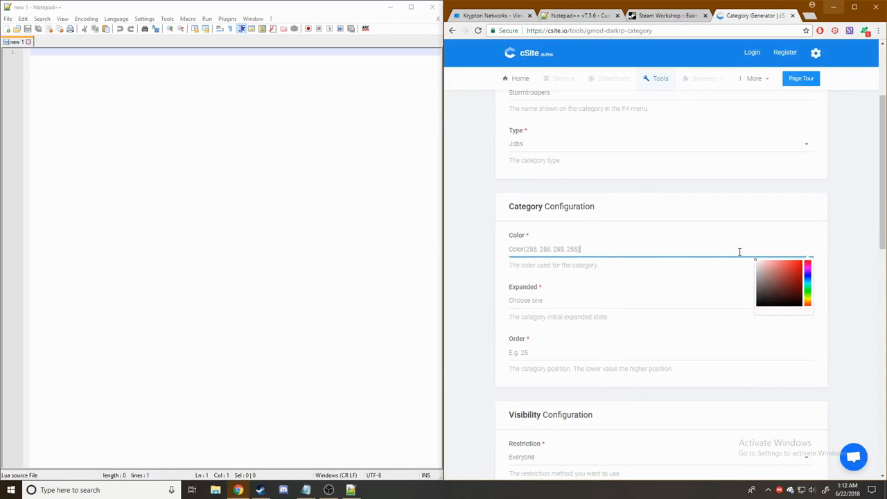
click(857, 216)
scroll(839, 220, down, 2)
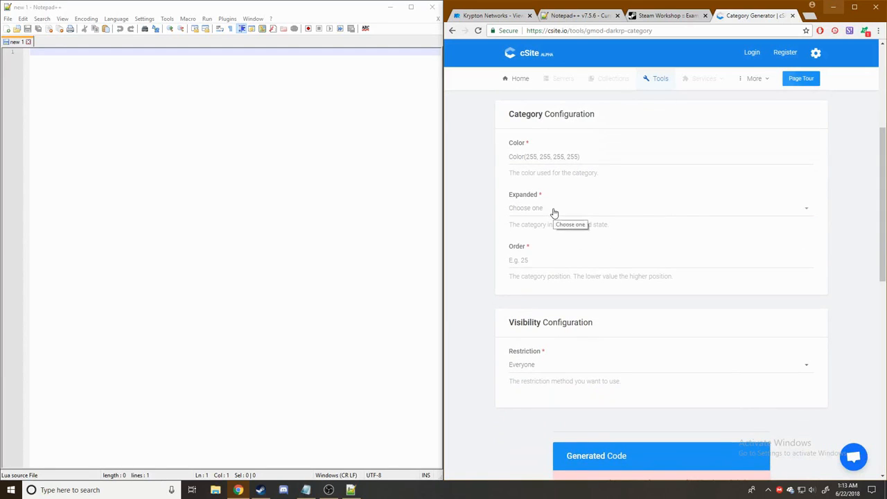
click(554, 213)
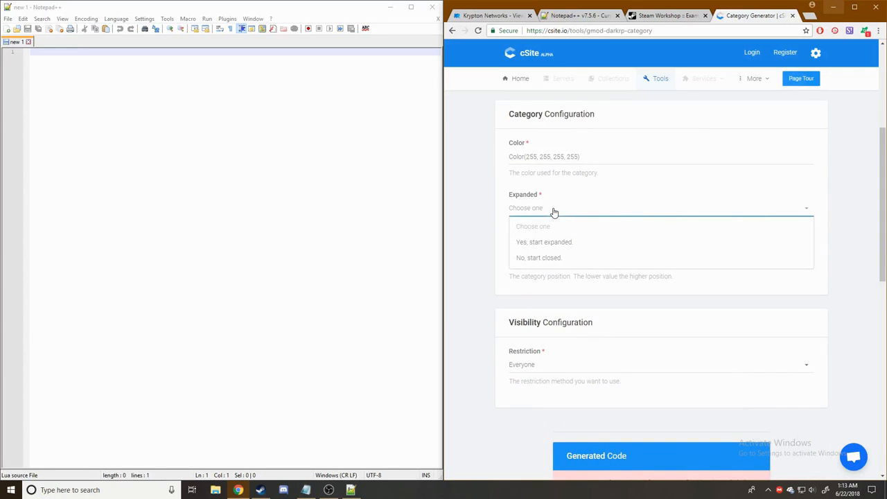
click(559, 257)
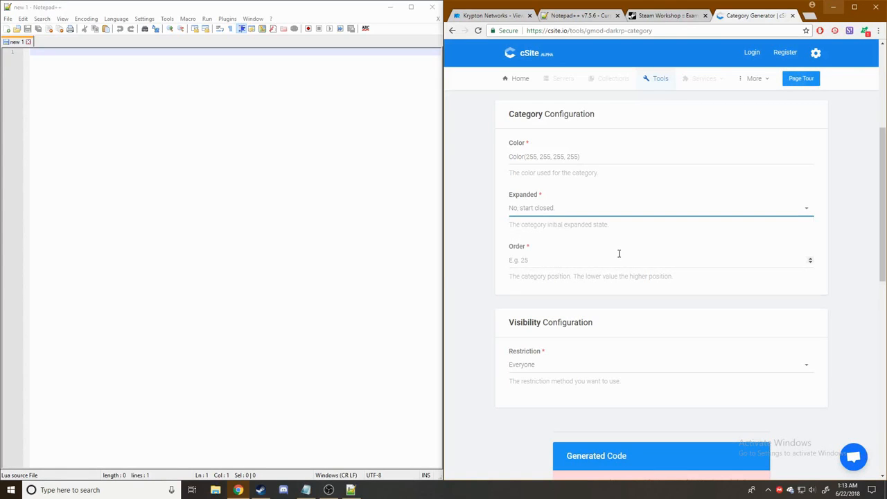
- Set the category's Order to 1
scroll(622, 256, down, 1)
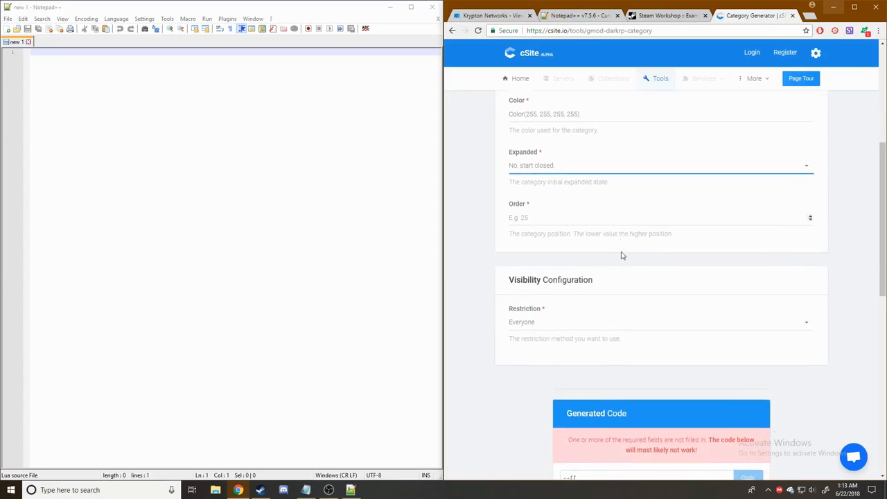
click(594, 217)
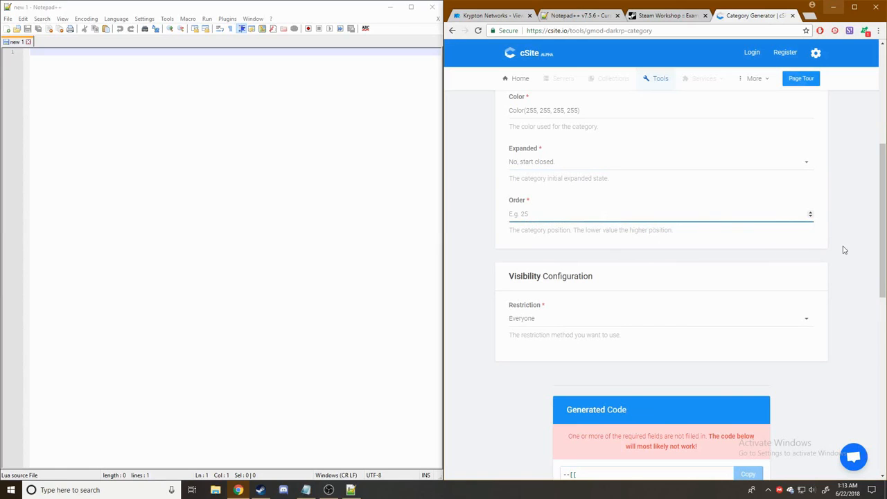
text(1)
click(482, 242)
scroll(457, 236, down, 2)
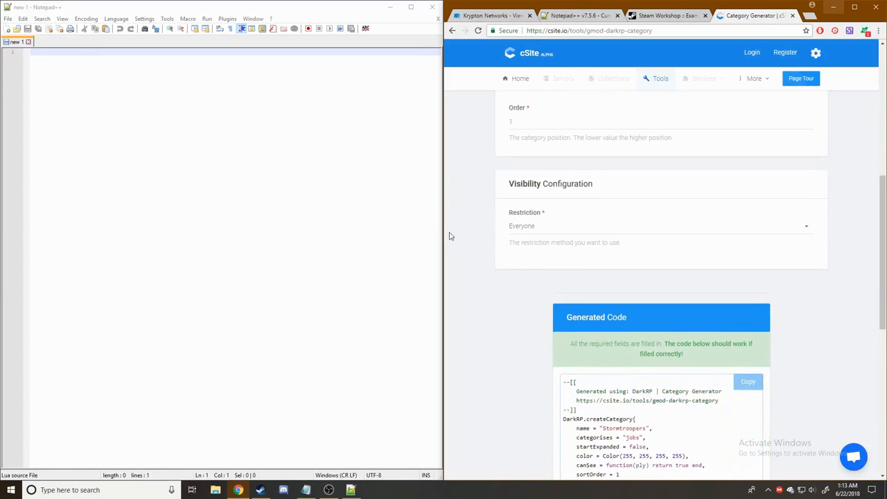
scroll(485, 202, up, 2)
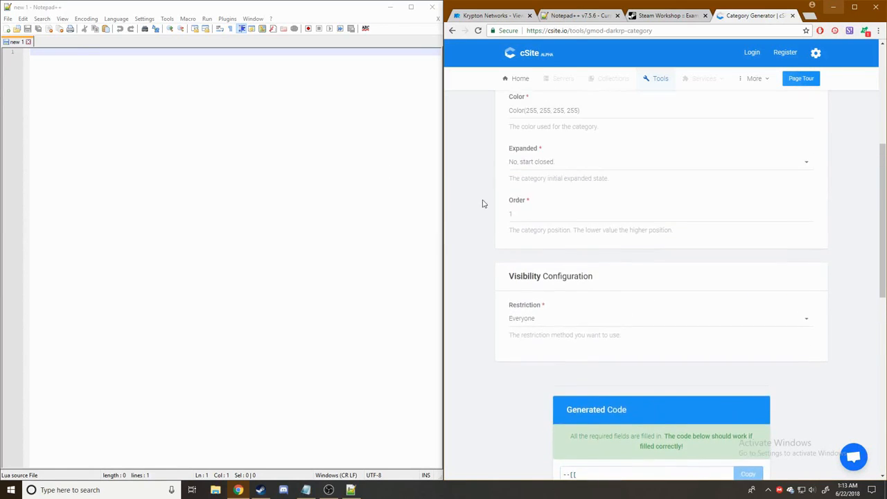
scroll(482, 203, down, 3)
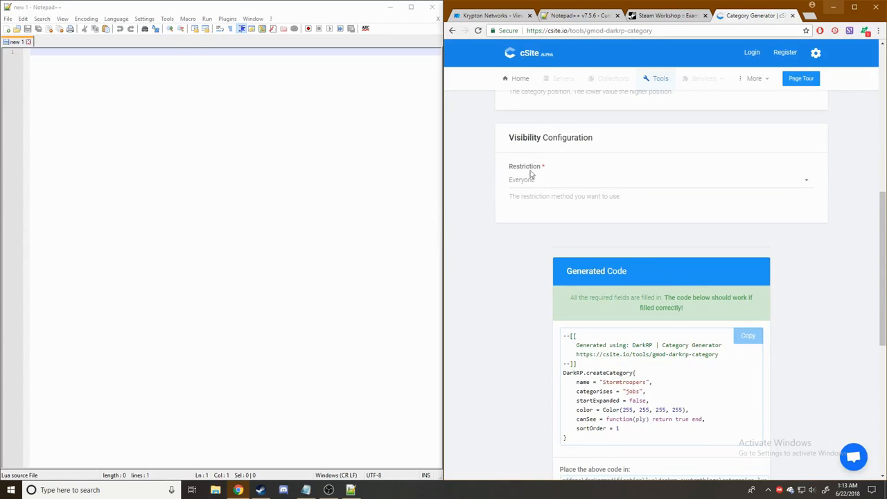
scroll(552, 186, down, 3)
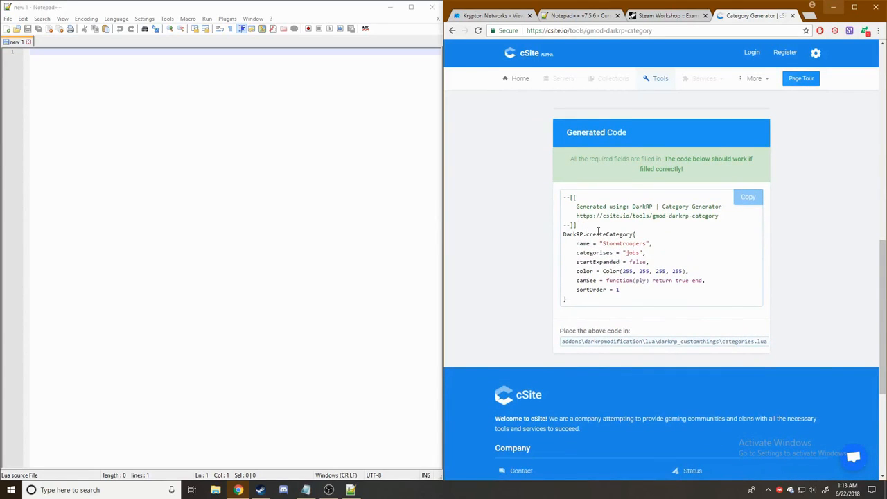
- Copy the generated Stormtroopers createCategory code into the empty Notepad++ document
click(751, 201)
drag(563, 236, 651, 299)
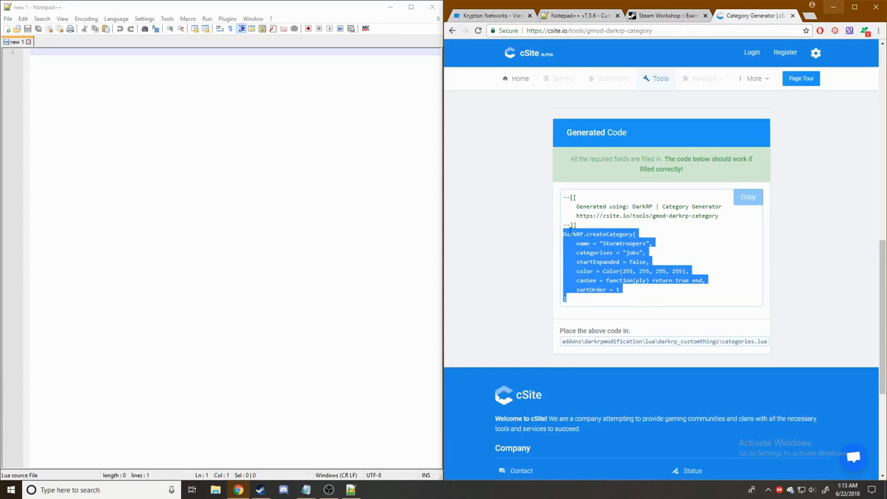
click(237, 102)
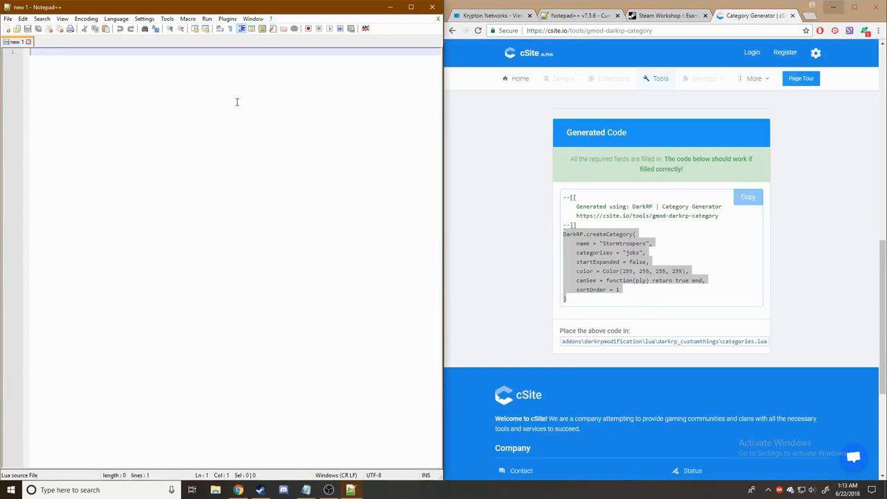
key(ctrl+v)
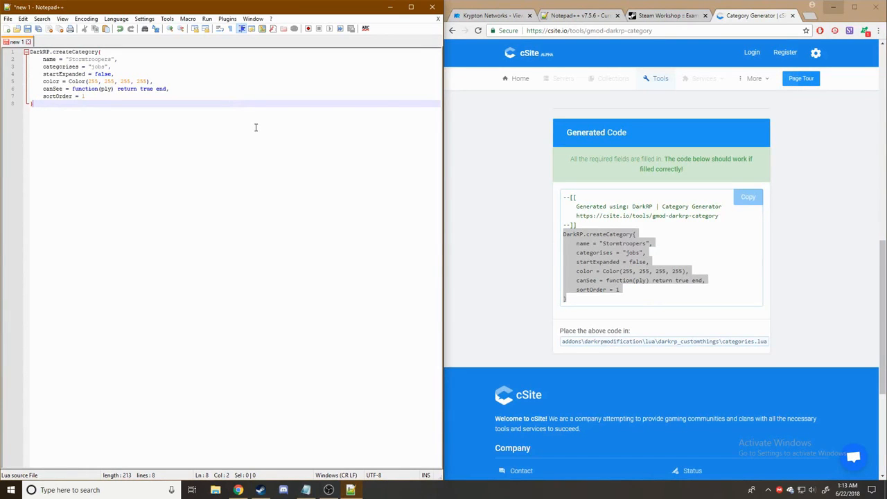
key(Return)
key(Return)
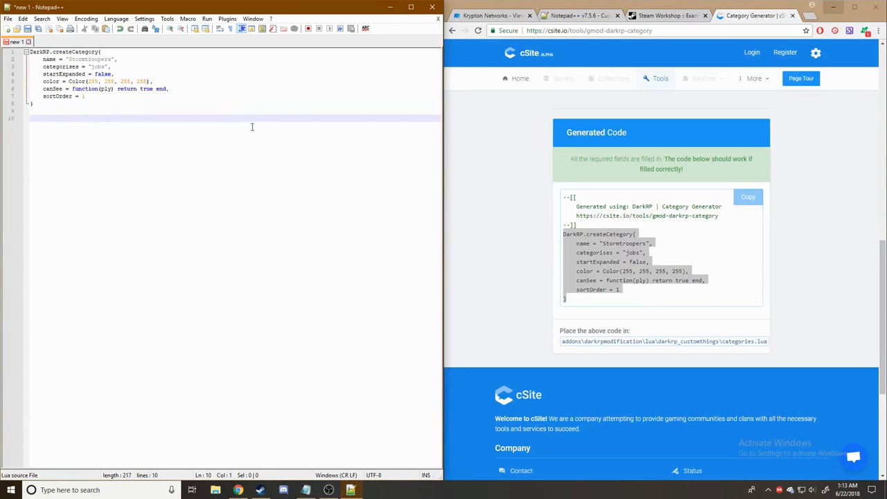
- Save the document as Categories.lua in Desktop > Tutorial Files
click(7, 19)
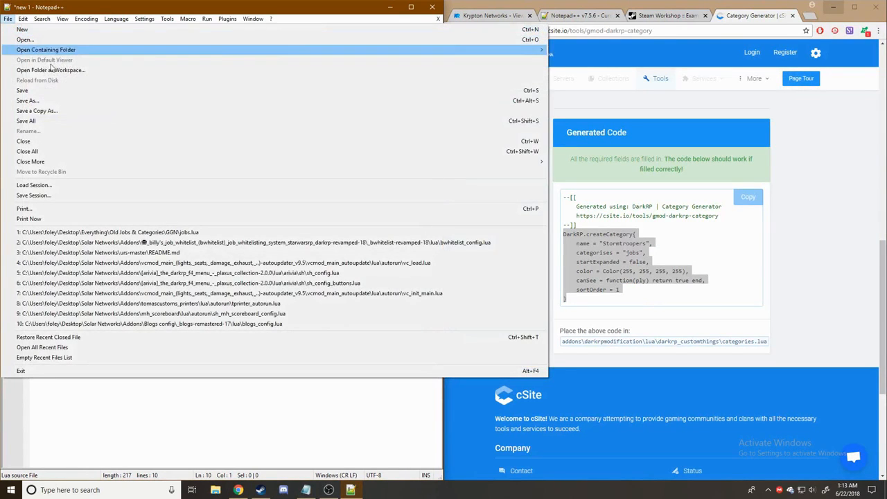
click(56, 101)
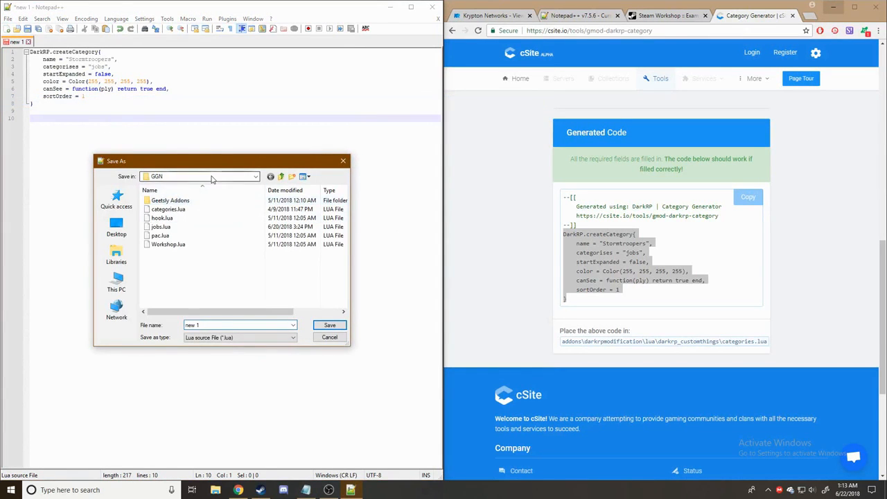
click(219, 177)
click(161, 193)
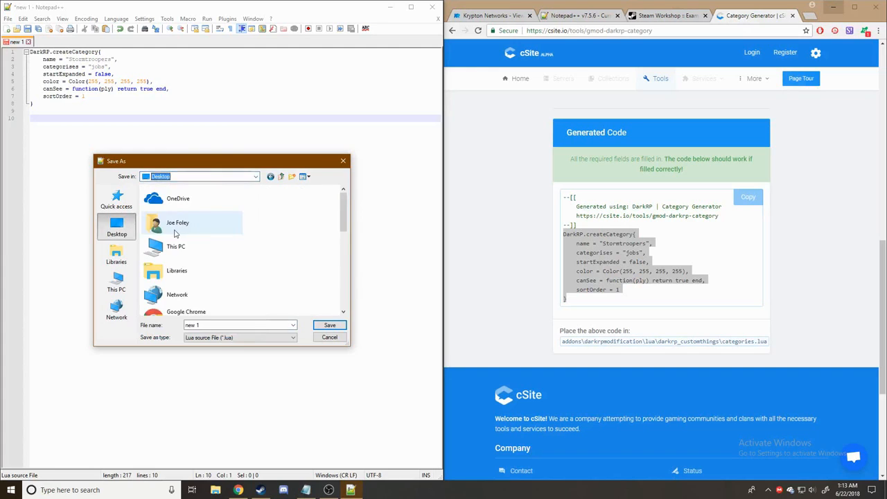
scroll(198, 236, down, 3)
scroll(193, 244, down, 2)
scroll(218, 294, up, 1)
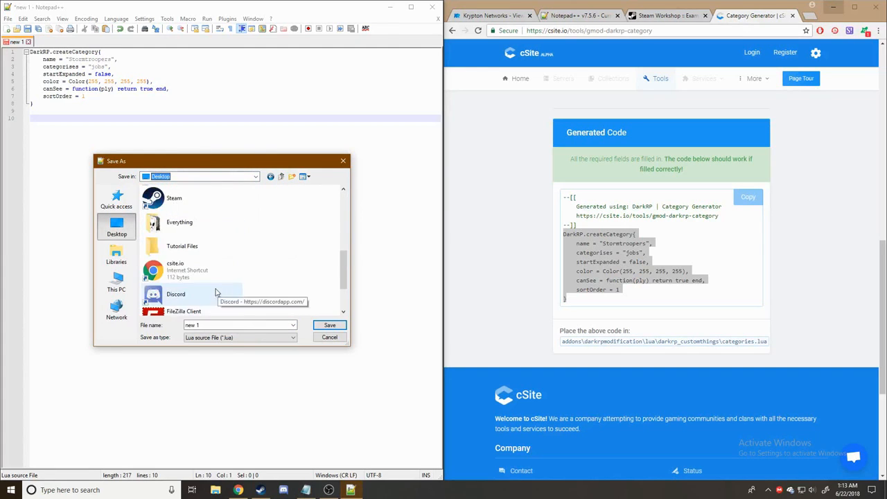
double_click(191, 251)
double_click(228, 324)
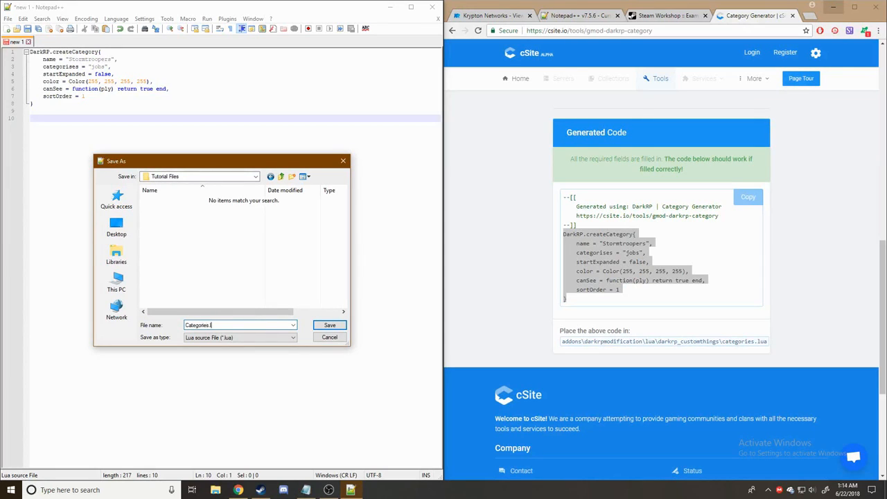
click(327, 325)
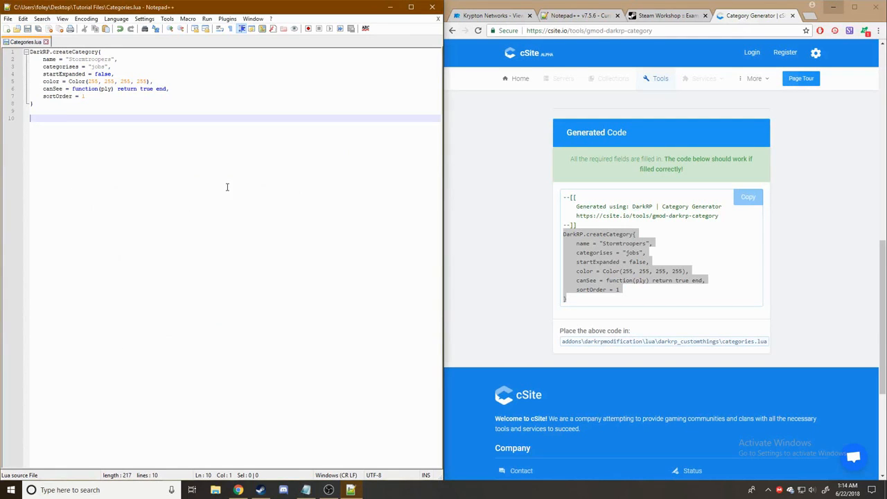
- Rename the category to 501st and colour it blue, Color(30, 25, 235, 255)
scroll(808, 273, up, 10)
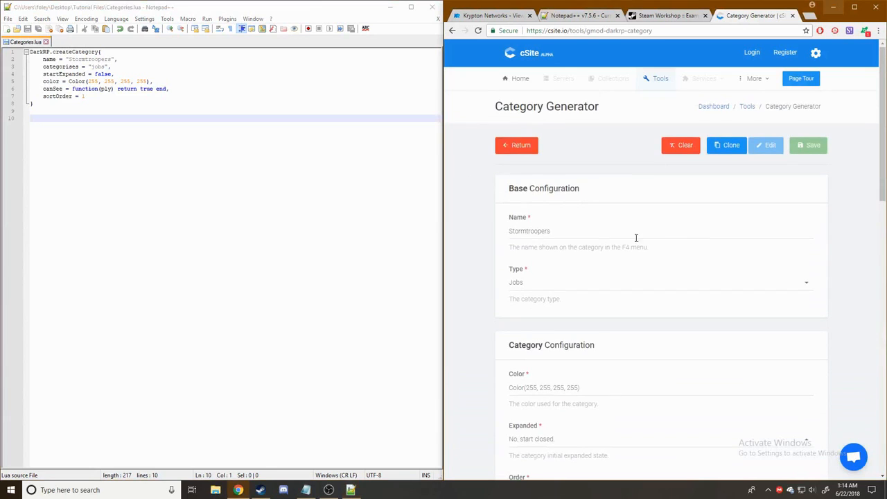
double_click(605, 235)
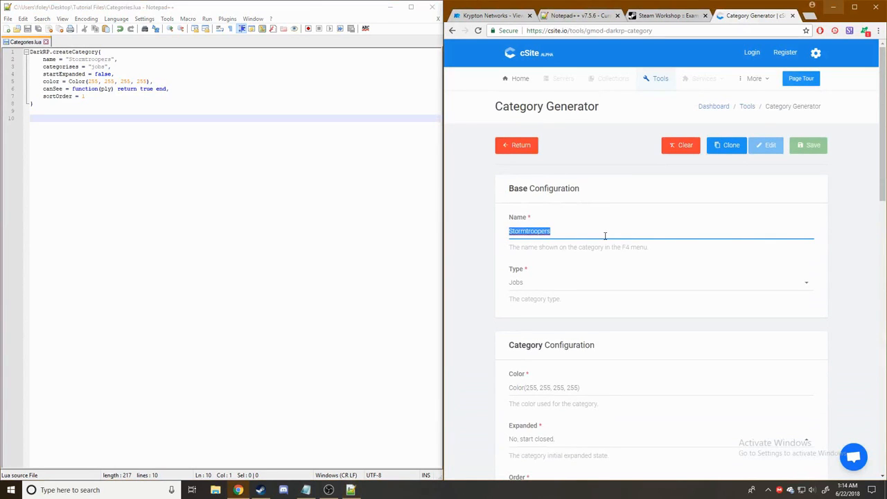
text(S)
scroll(544, 295, down, 1)
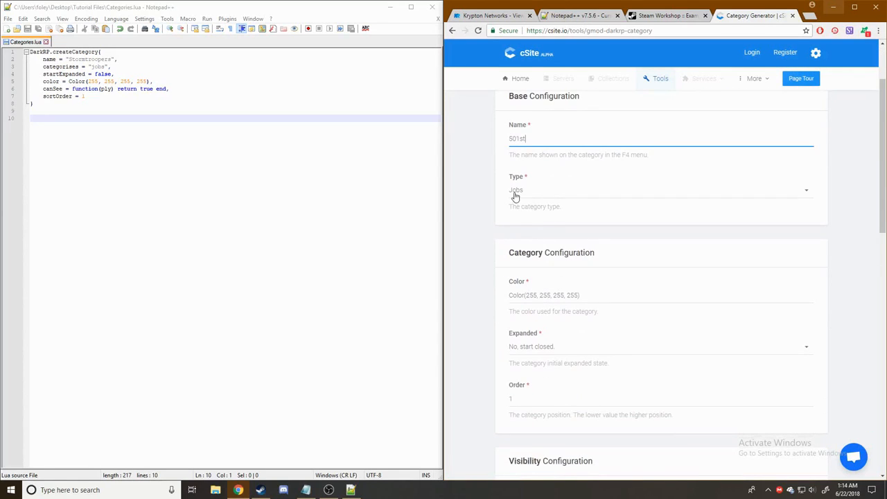
scroll(529, 192, down, 1)
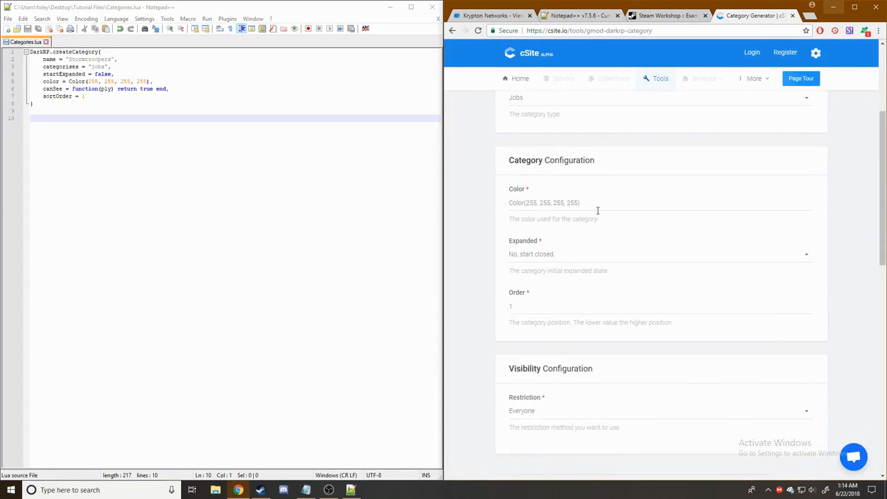
click(603, 206)
click(783, 248)
click(808, 229)
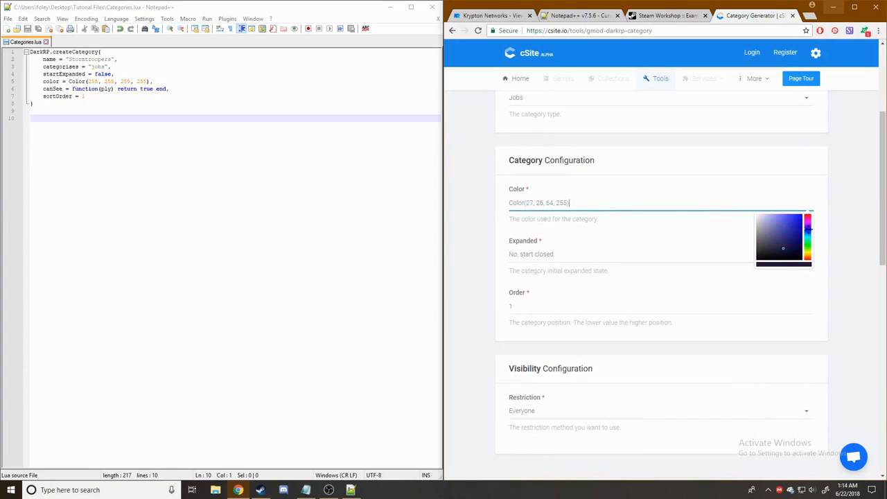
drag(784, 235, 797, 217)
click(852, 220)
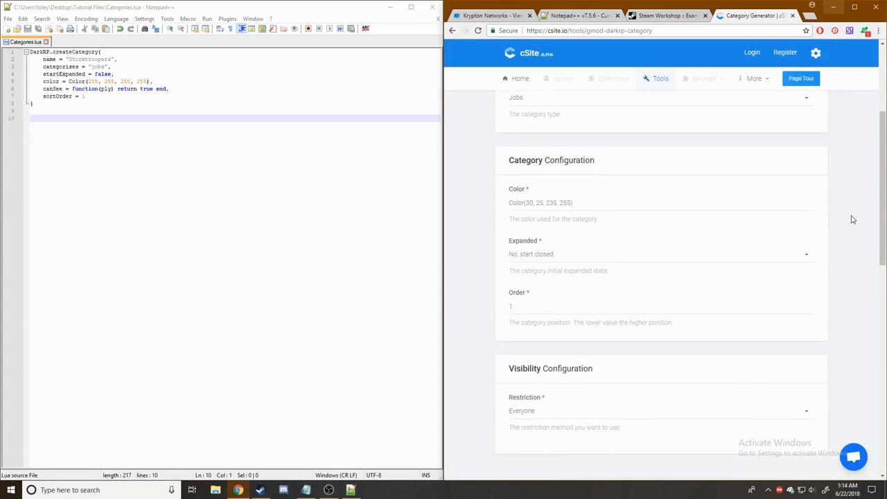
- Set the 501st category's Order to 2
scroll(822, 232, down, 2)
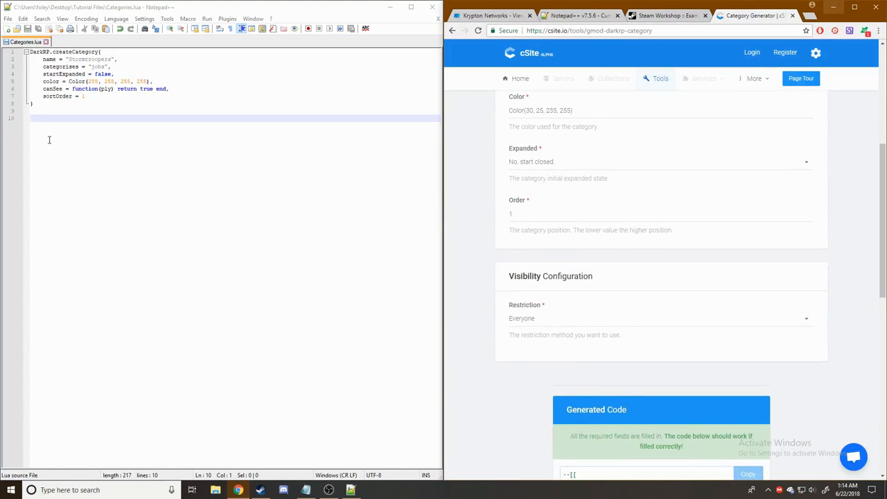
click(550, 211)
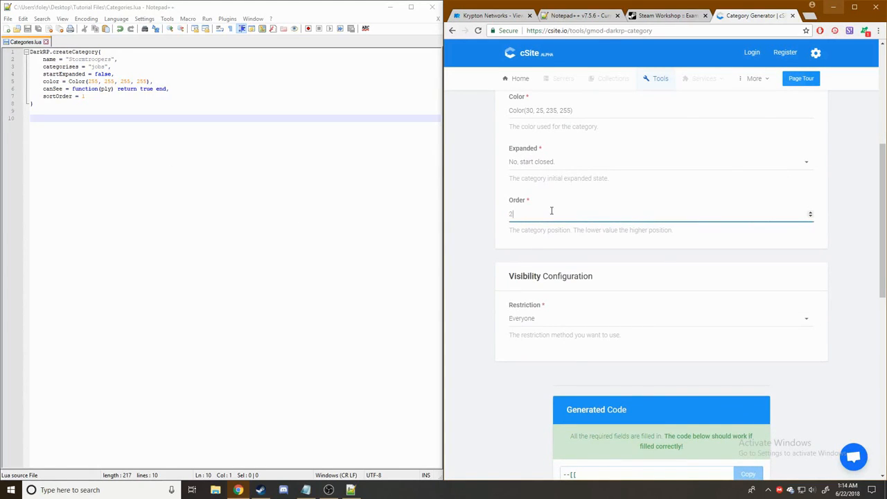
text(2)
click(464, 203)
- Paste the generated 501st createCategory code below Stormtroopers in Categories.lua
scroll(620, 264, down, 2)
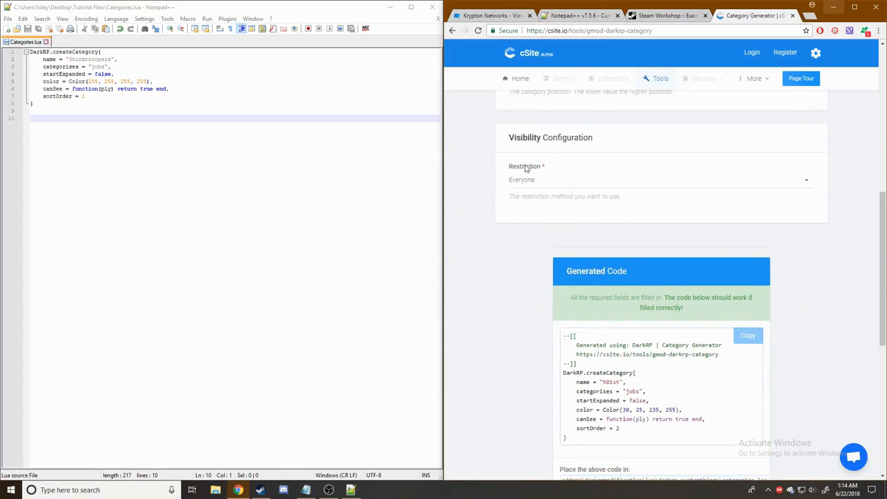
scroll(616, 307, down, 2)
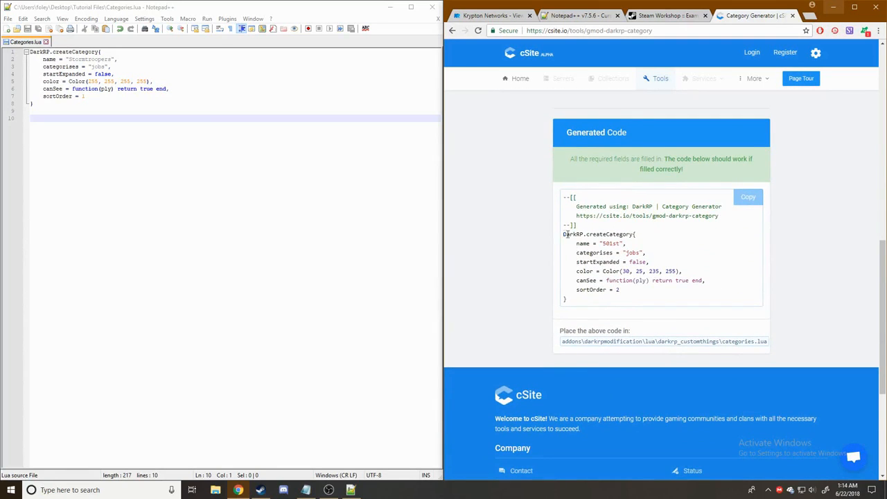
drag(565, 234, 650, 301)
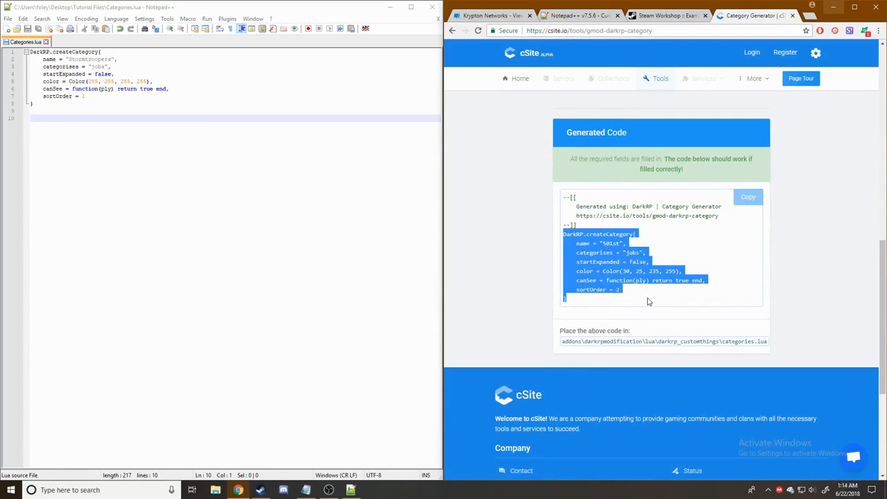
click(191, 132)
key(ctrl+v)
scroll(837, 300, up, 5)
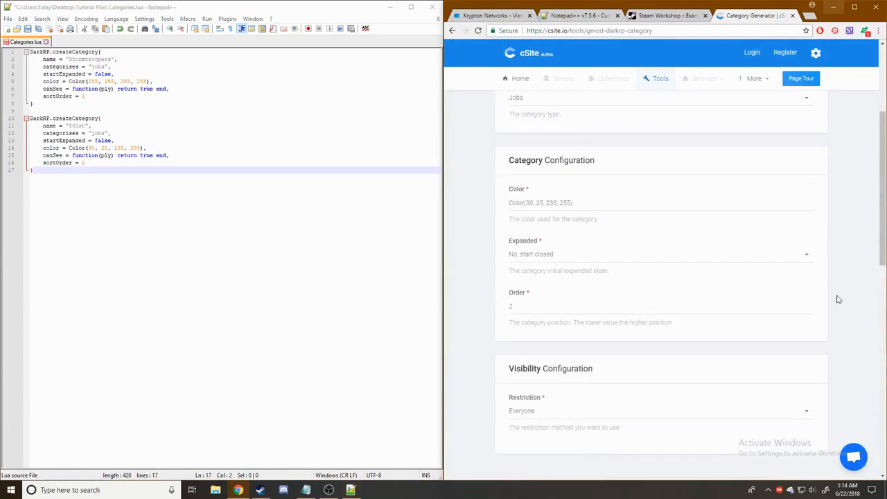
- Rename the category from 501st to Staff On Duty
scroll(837, 299, up, 3)
double_click(534, 228)
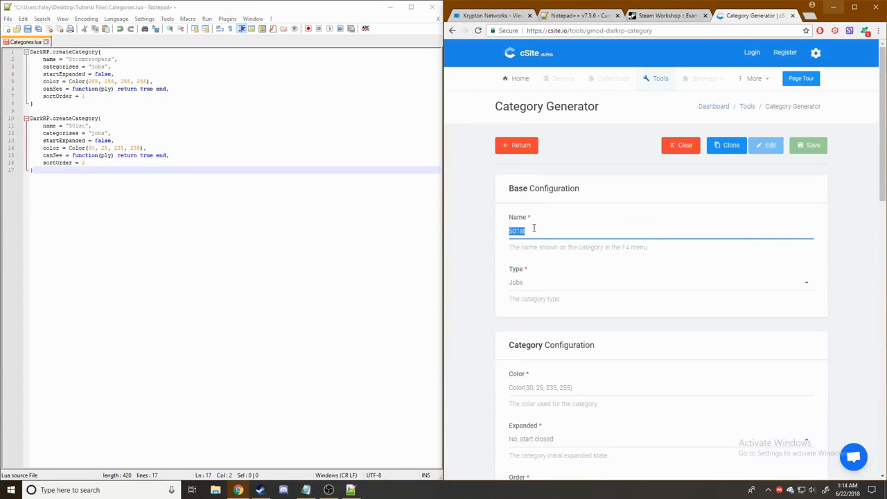
scroll(707, 263, down, 4)
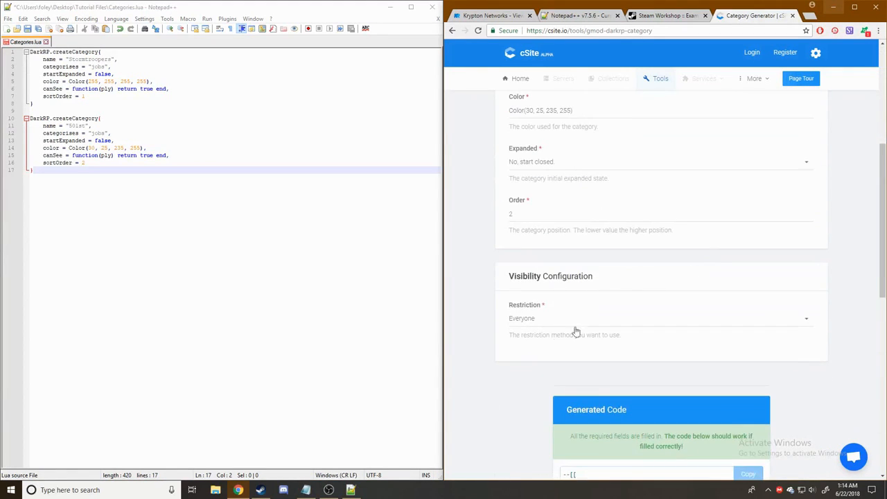
scroll(577, 311, up, 4)
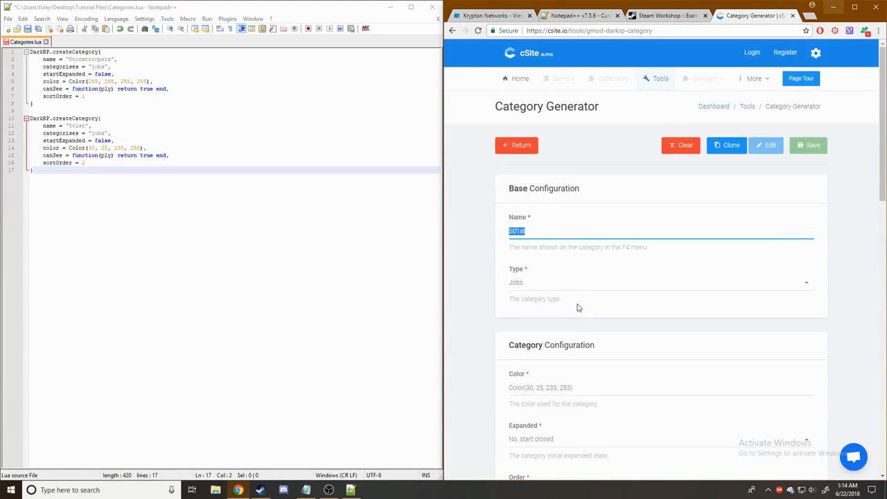
text(Staff On Duty)
click(479, 278)
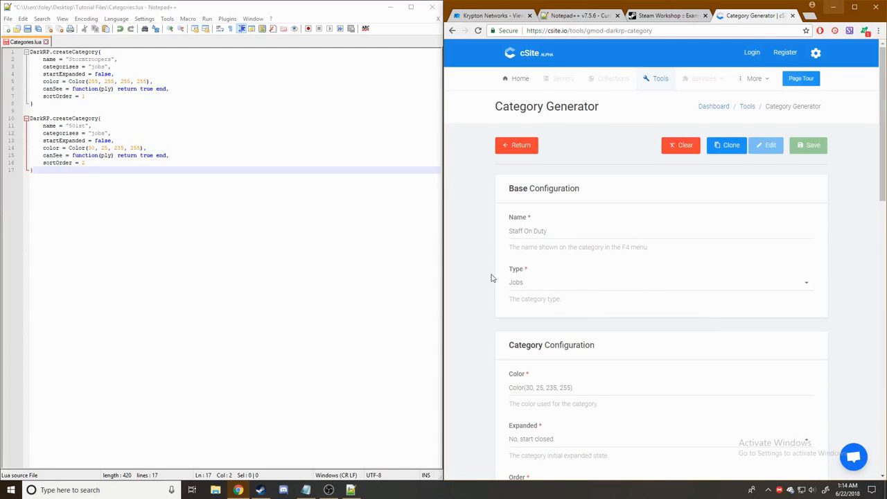
- Colour it grey, Color(130, 130, 130, 255), and set Order to 3
scroll(620, 219, down, 2)
scroll(559, 210, down, 1)
click(614, 205)
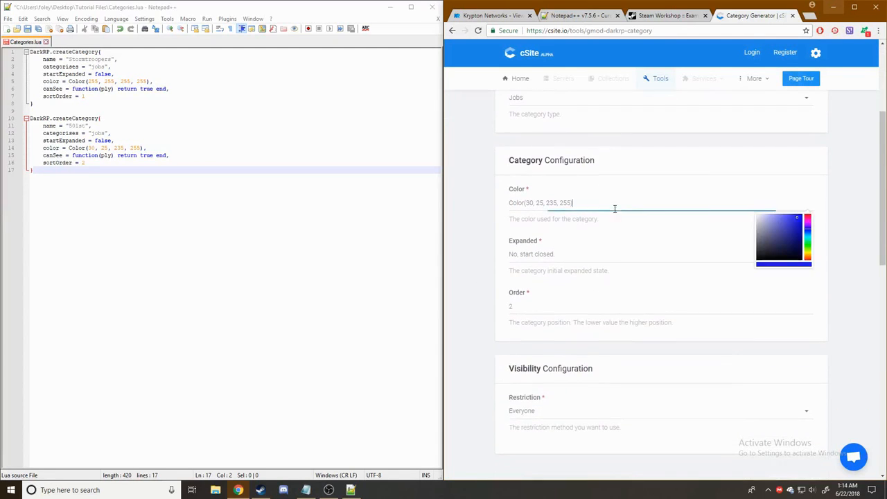
drag(803, 248, 746, 239)
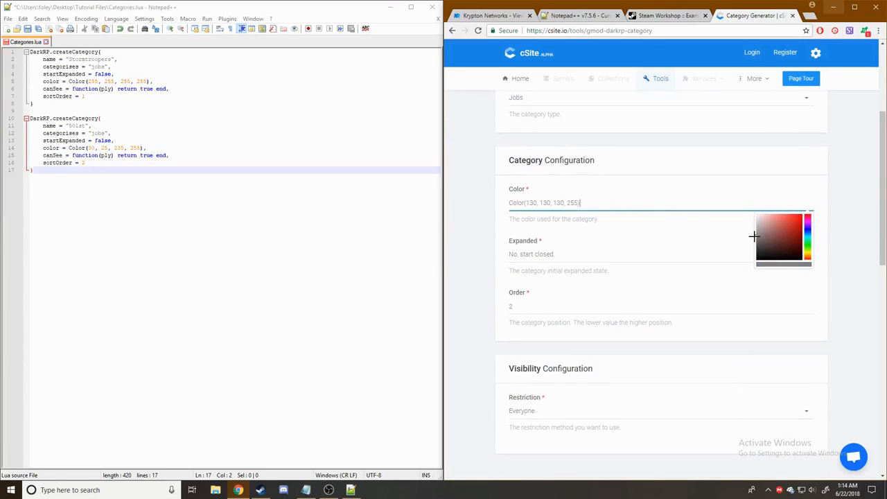
click(475, 249)
scroll(485, 246, down, 1)
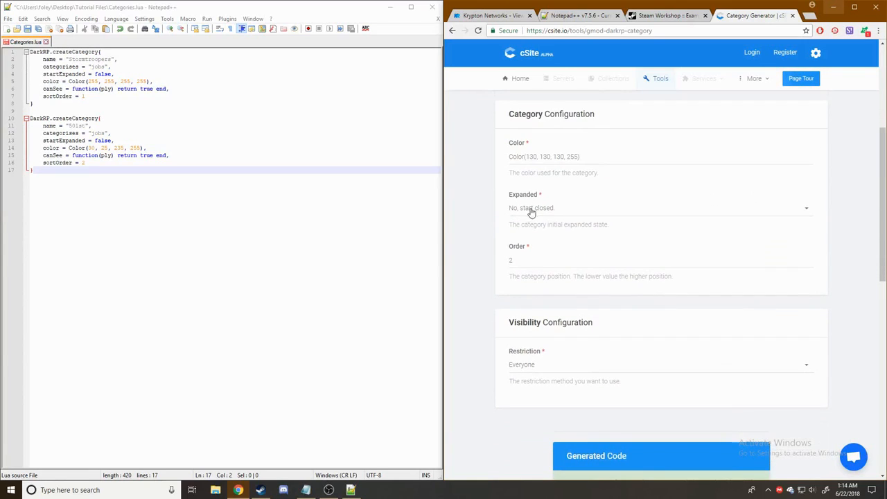
click(543, 262)
key(BackSpace)
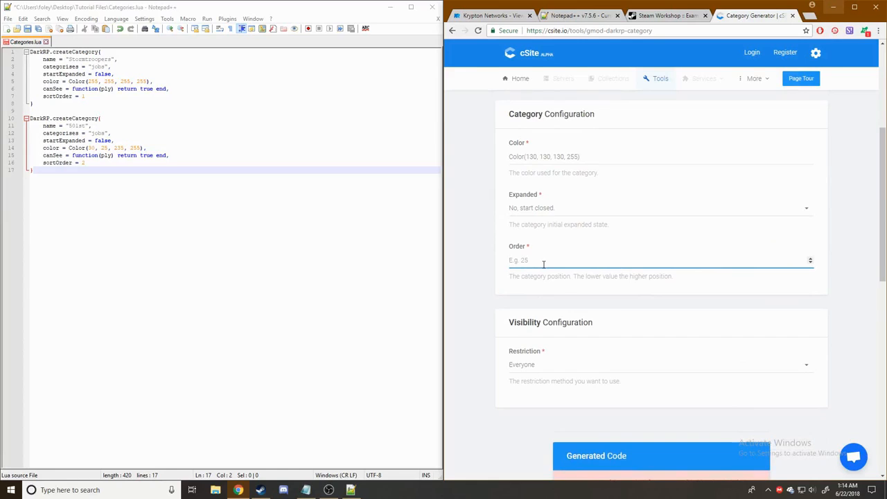
text(3)
scroll(496, 274, down, 2)
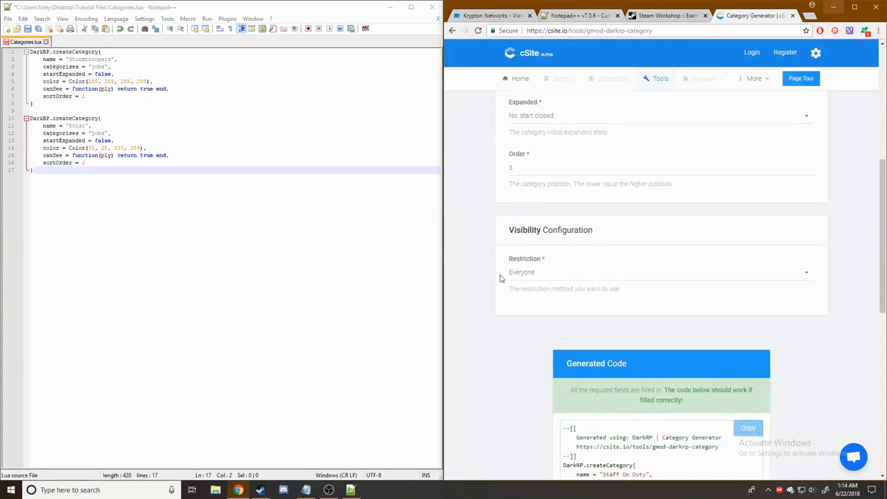
- Set Restriction to Groups with ULX, FAdmin & More as the admin system
click(582, 277)
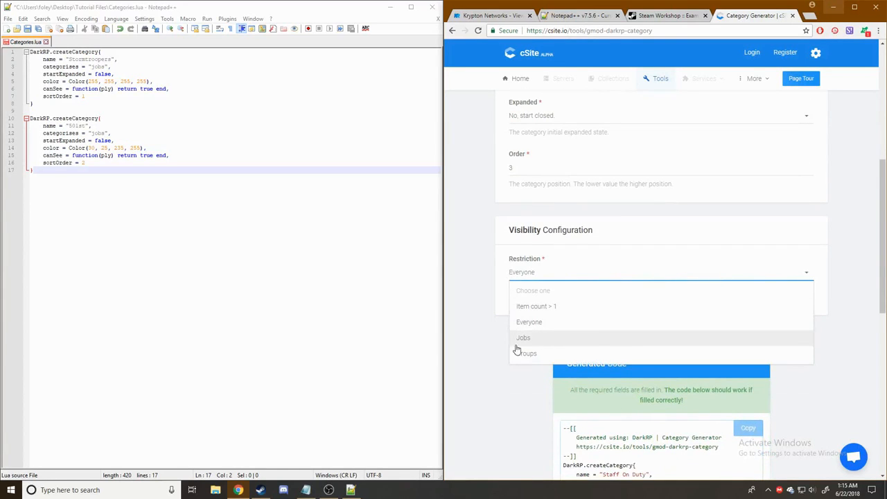
click(542, 354)
scroll(455, 325, down, 3)
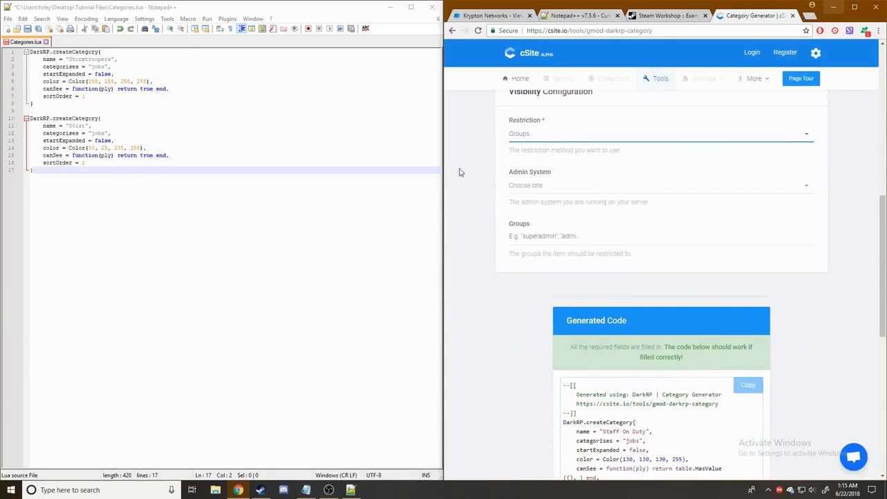
click(563, 196)
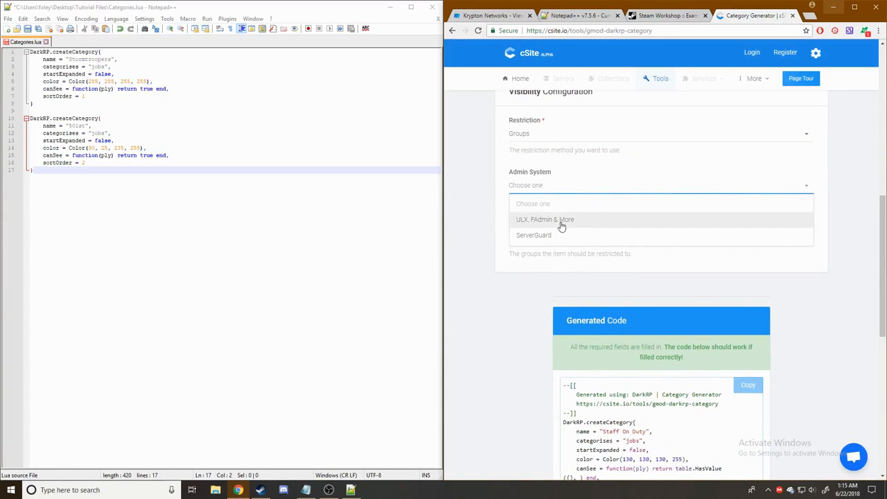
click(561, 224)
scroll(491, 196, up, 1)
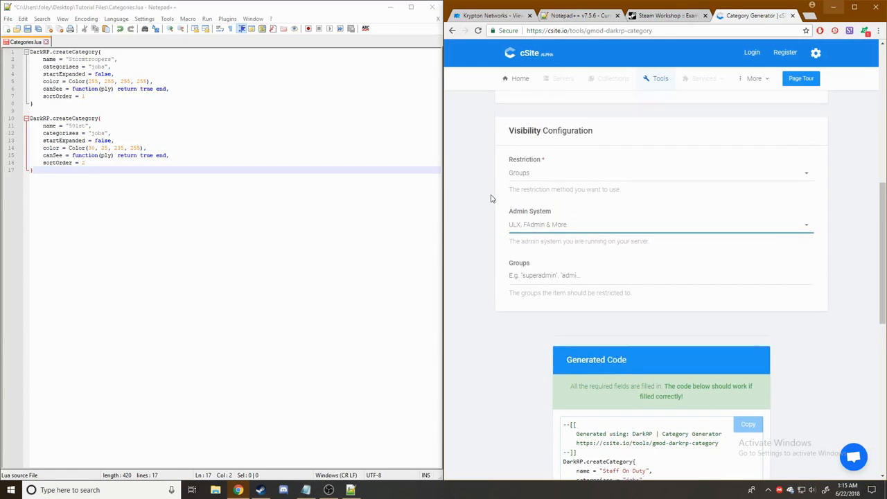
- Add superadmin, admin, moderator and trialmod as allowed groups
click(581, 282)
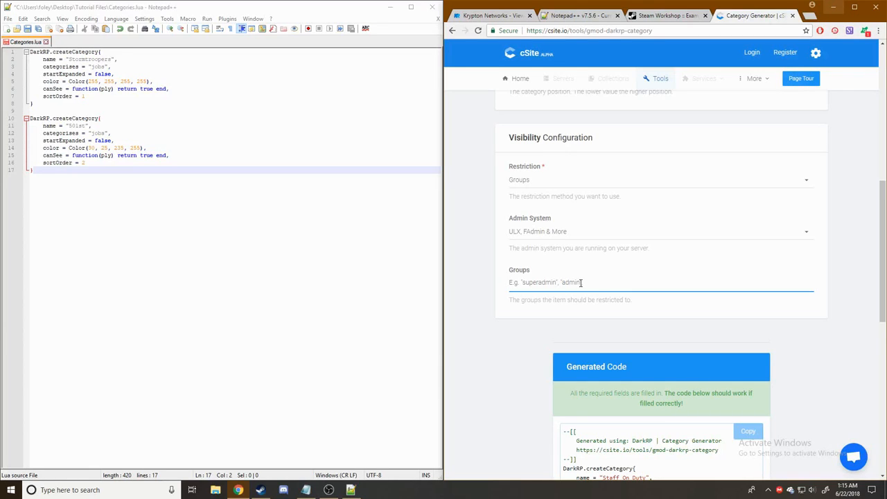
text(superadmin)
key(Return)
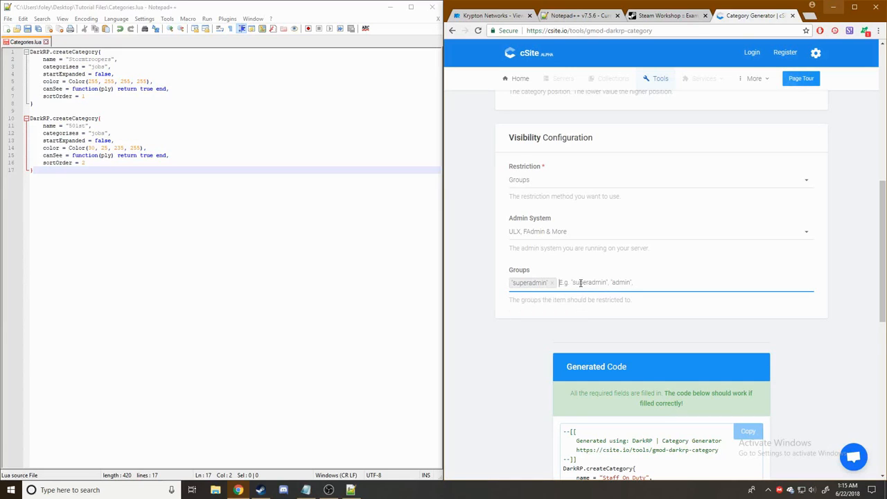
text(admin)
key(Return)
text(mo)
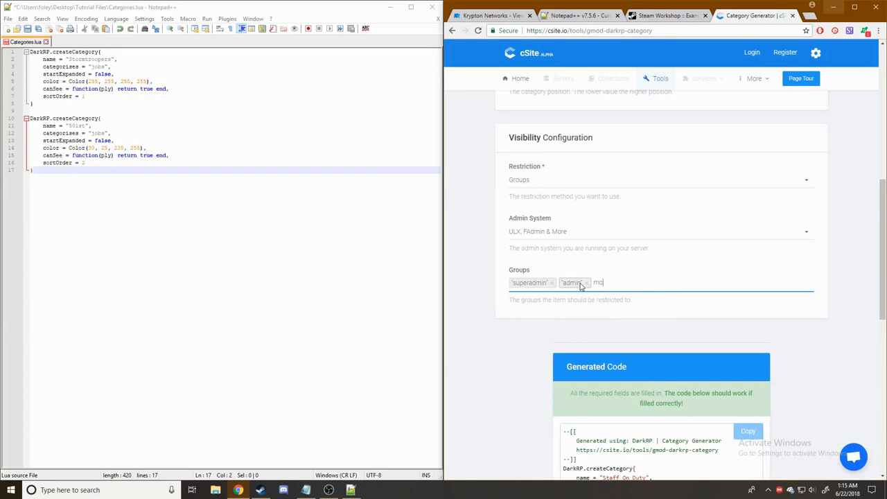
text(derator)
key(Return)
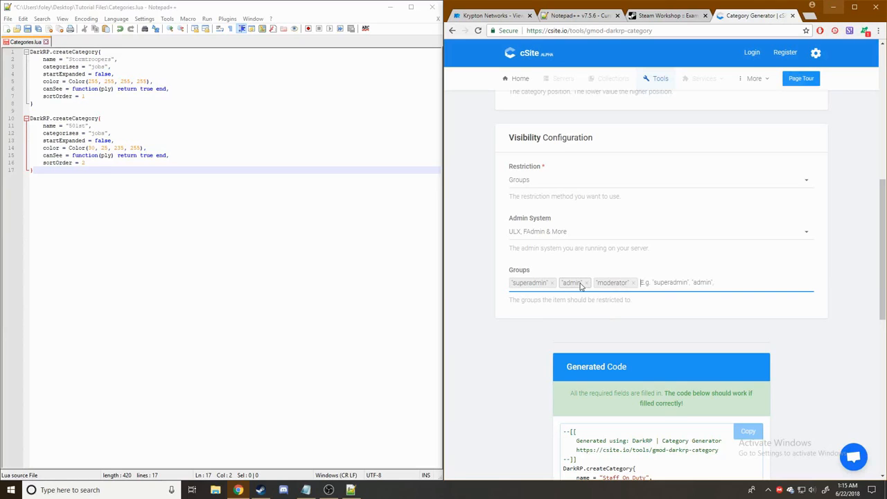
text(trialmod)
key(Return)
- Paste the generated Staff On Duty category code below the existing categories in Categories.lua and save it
scroll(580, 284, down, 3)
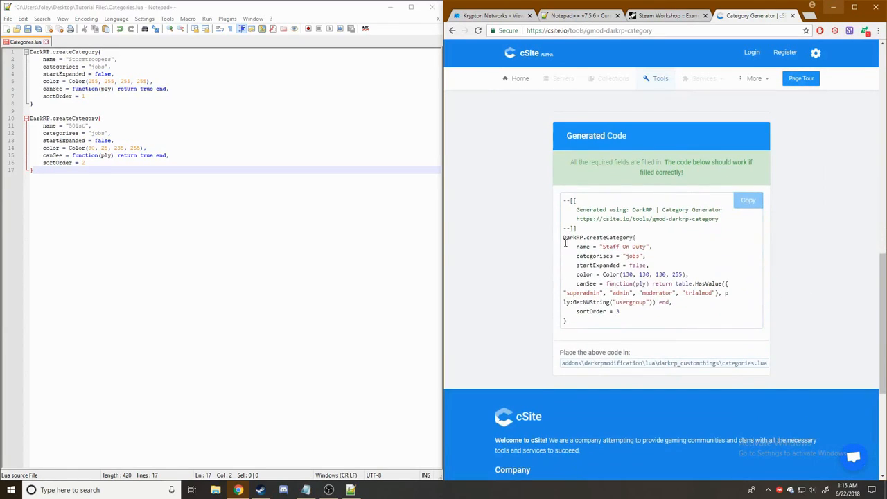
drag(564, 239, 655, 323)
key(ctrl+c)
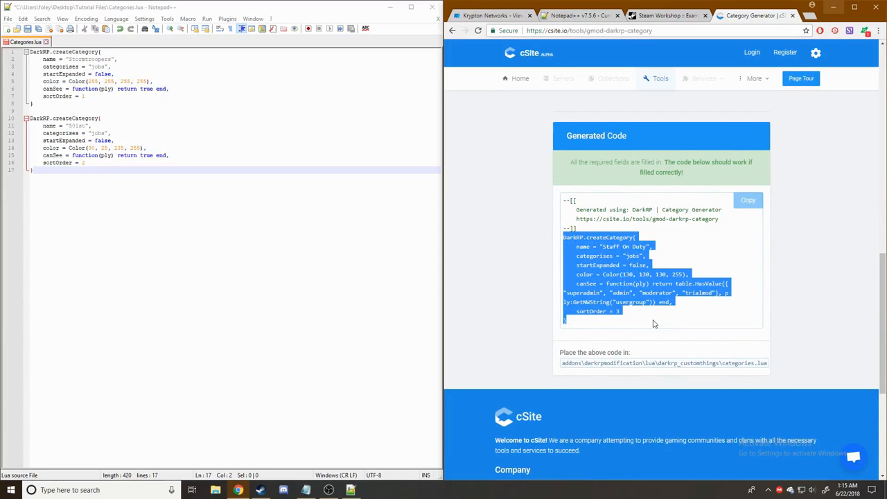
click(154, 249)
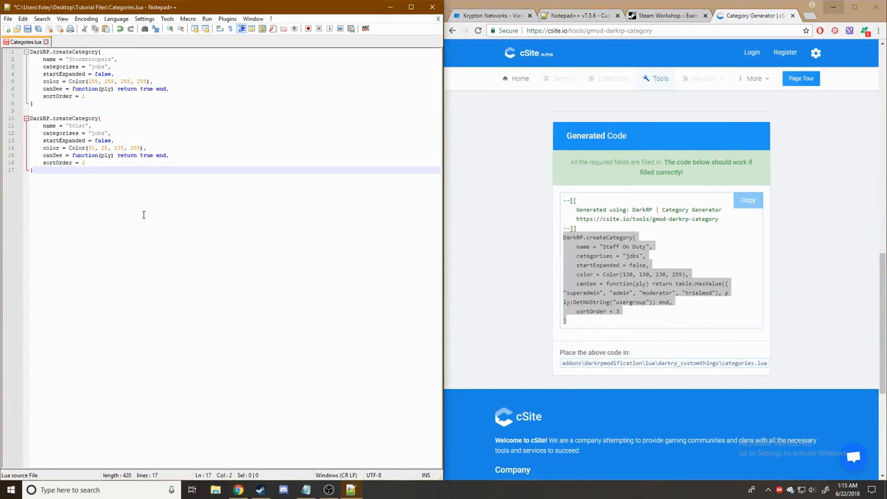
key(Return)
key(Return)
key(ctrl+v)
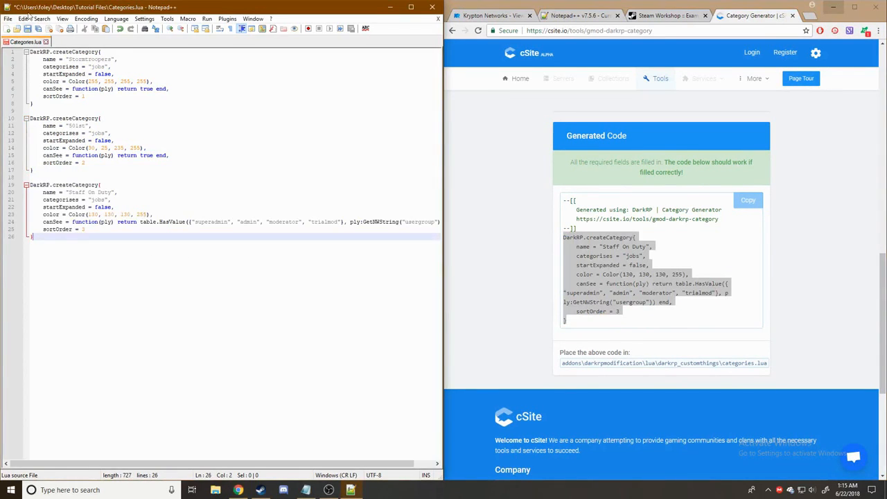
click(27, 29)
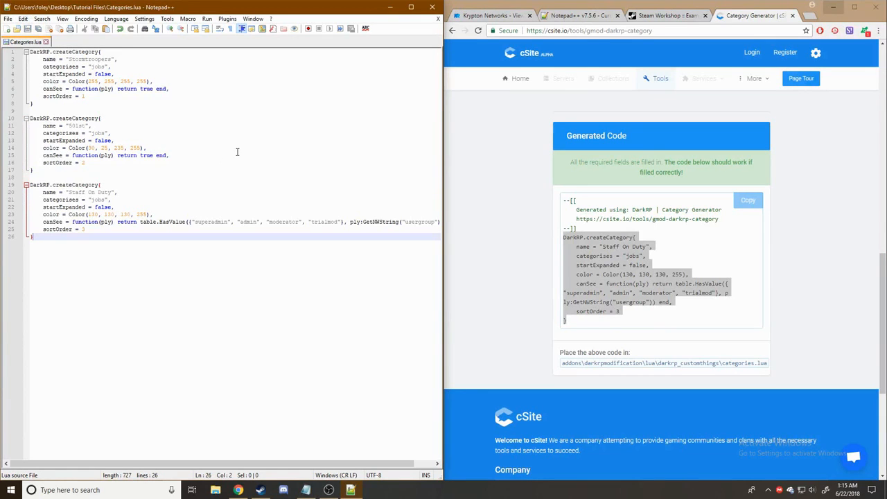
- Create a new empty file in Notepad++ and start saving it under the name Jobs.lua
click(512, 238)
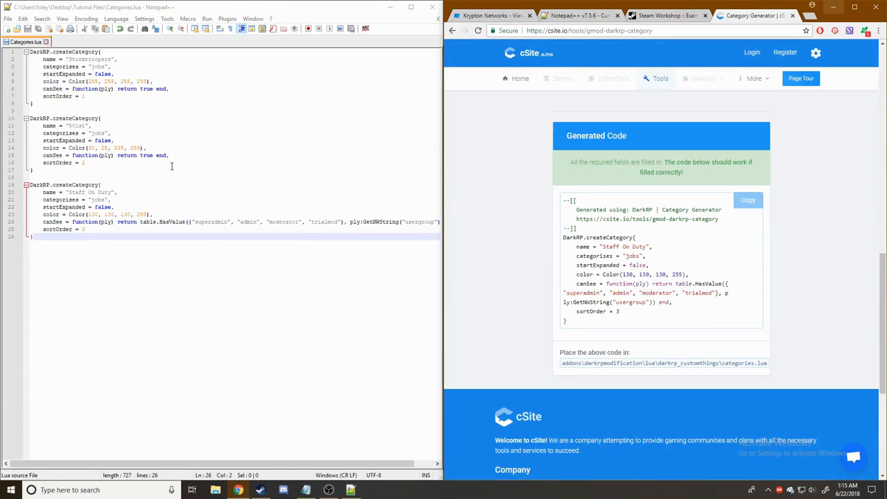
key(ctrl+n)
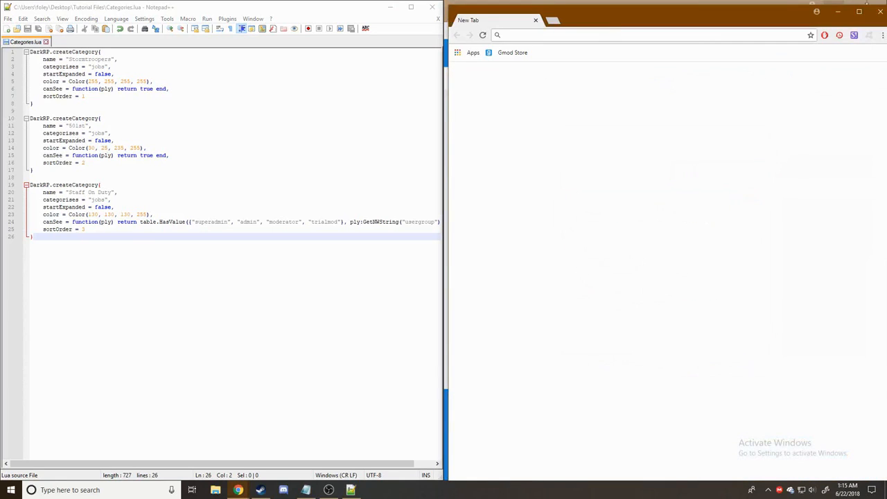
click(875, 7)
click(260, 135)
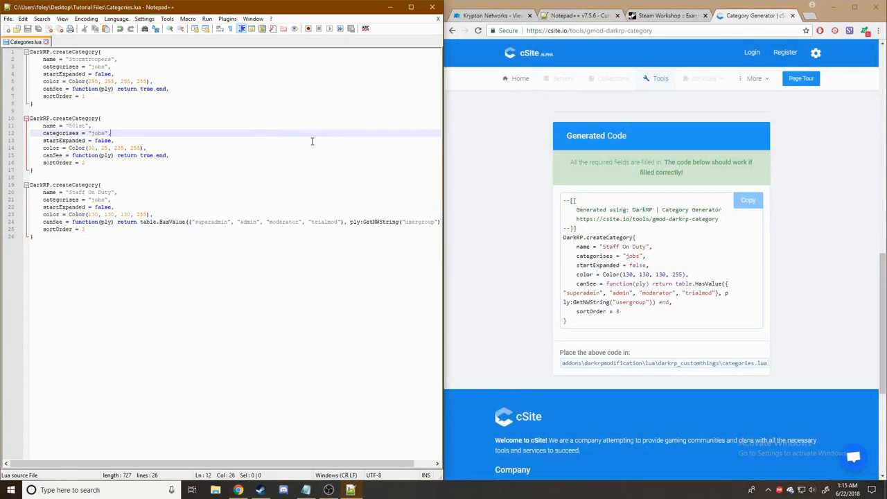
key(ctrl+n)
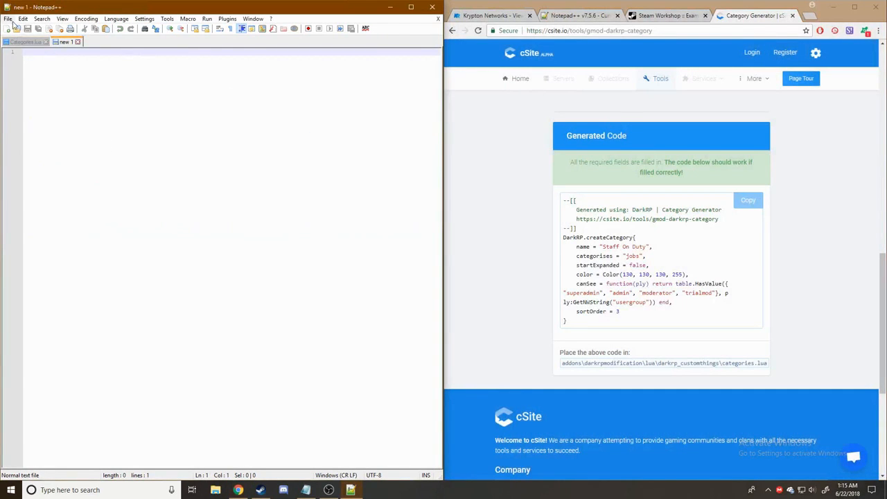
click(8, 19)
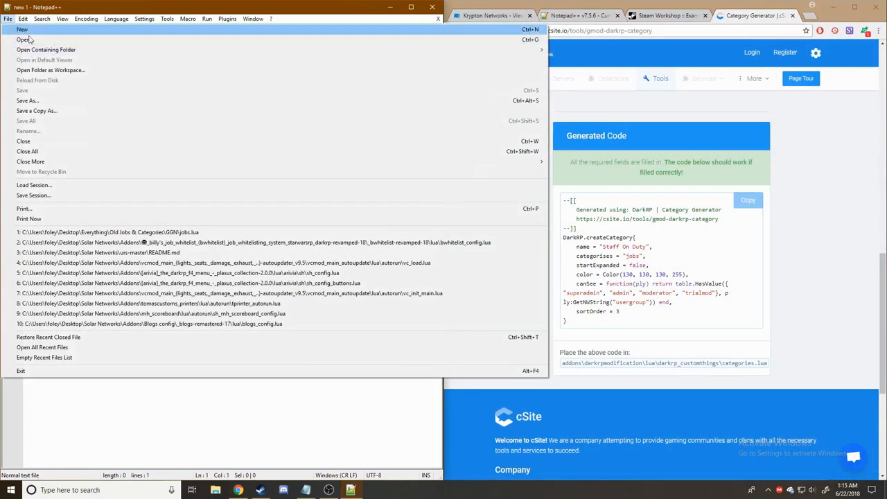
click(43, 101)
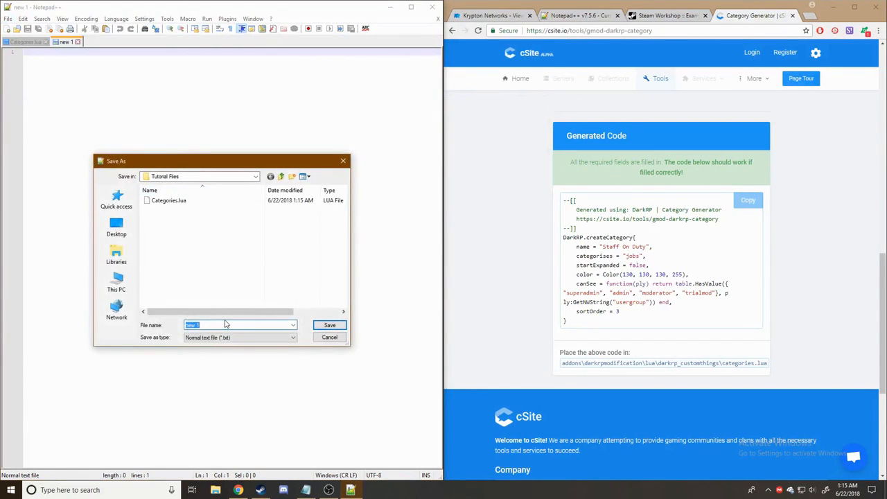
key(BackSpace)
text(Jobs.lua)
- Finish saving the empty Jobs.lua, then open the DarkRP Job Generator from cSite's tools list
key(Return)
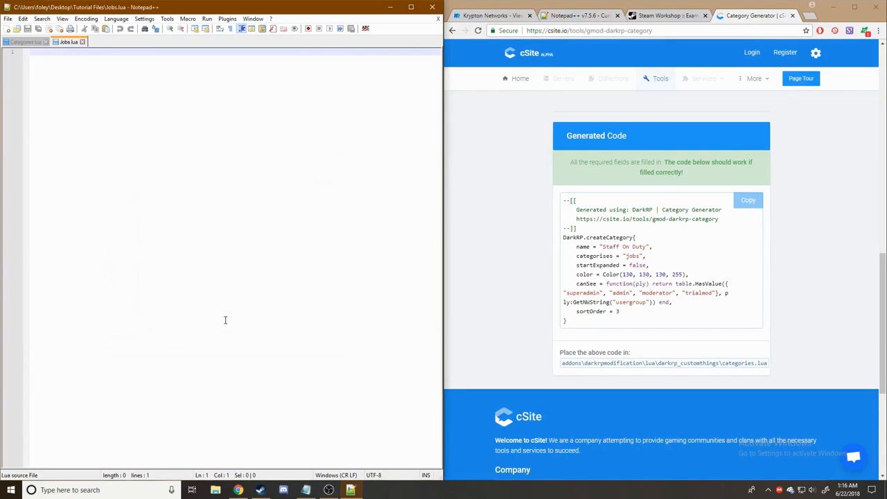
scroll(845, 205, up, 10)
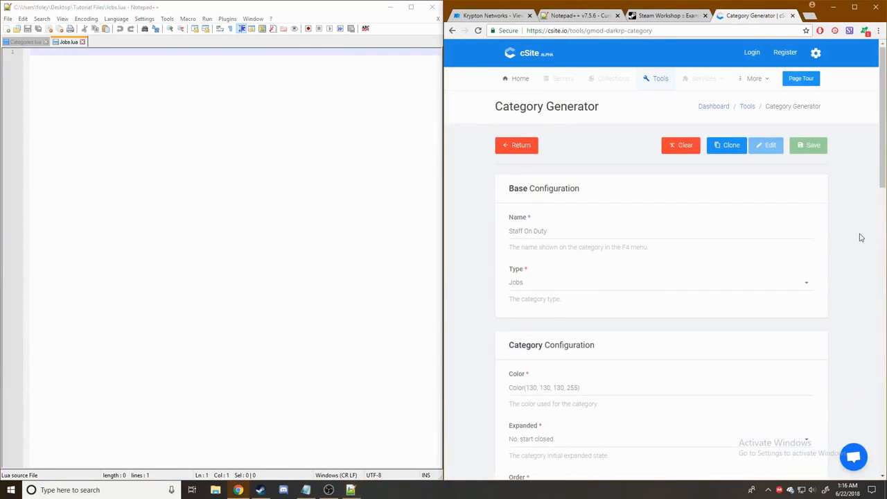
click(661, 82)
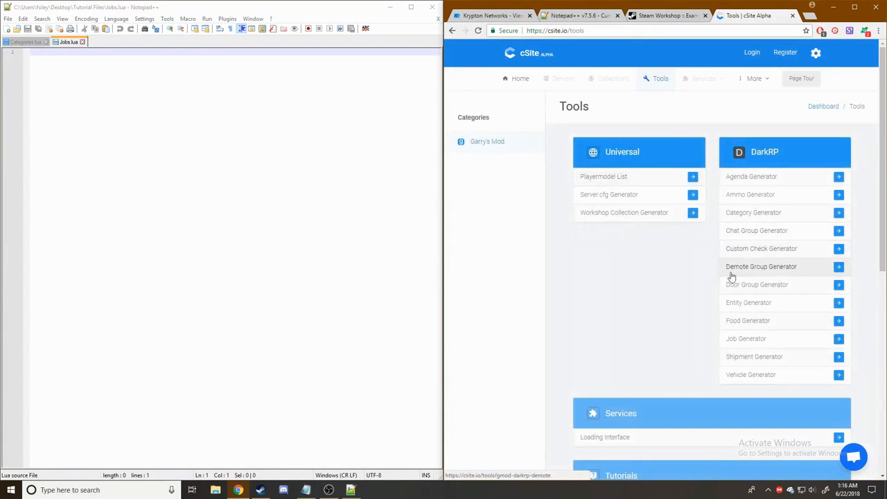
click(838, 338)
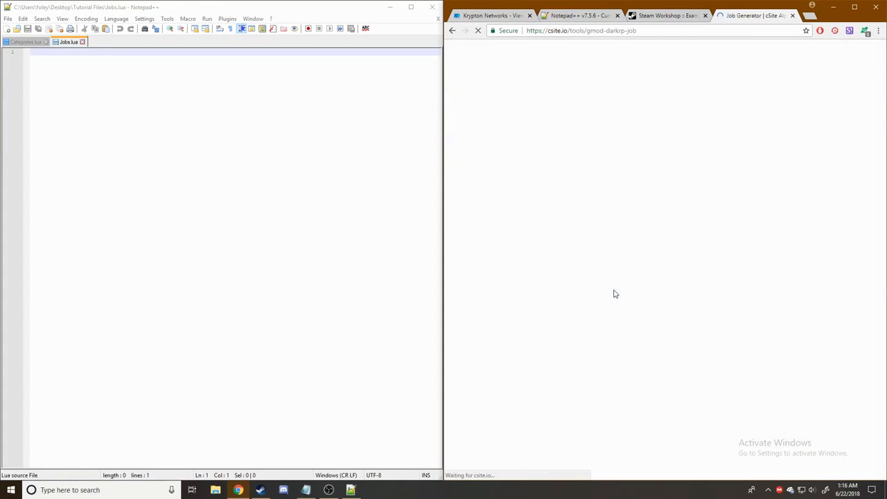
scroll(564, 203, down, 3)
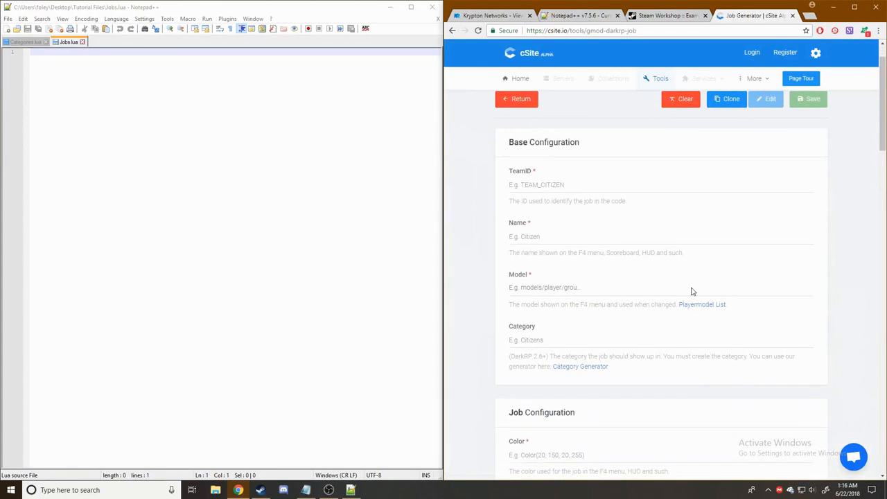
scroll(645, 256, up, 3)
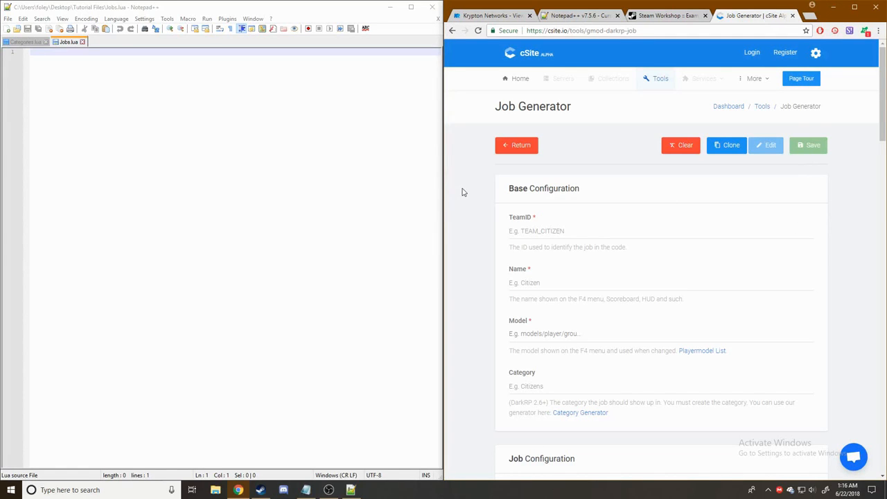
scroll(464, 191, down, 2)
scroll(466, 193, up, 2)
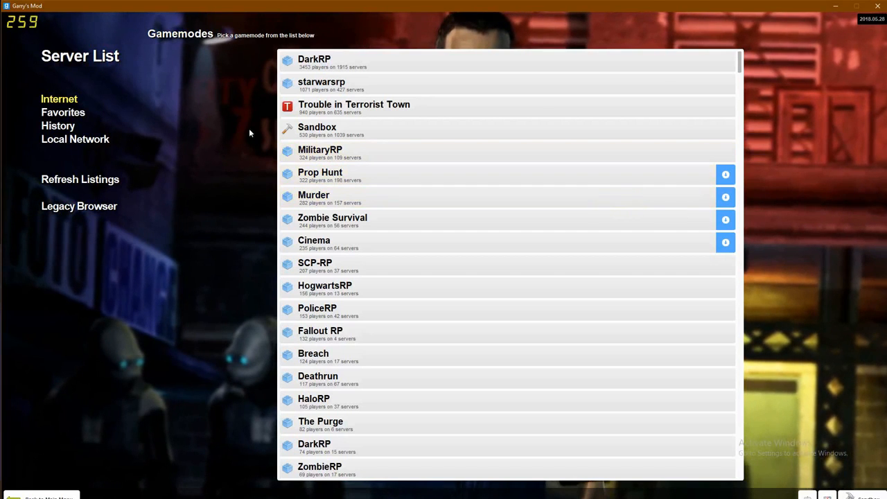
- Search the starwarsrp servers for Krypton Imperial, enter the server password and join it
click(339, 85)
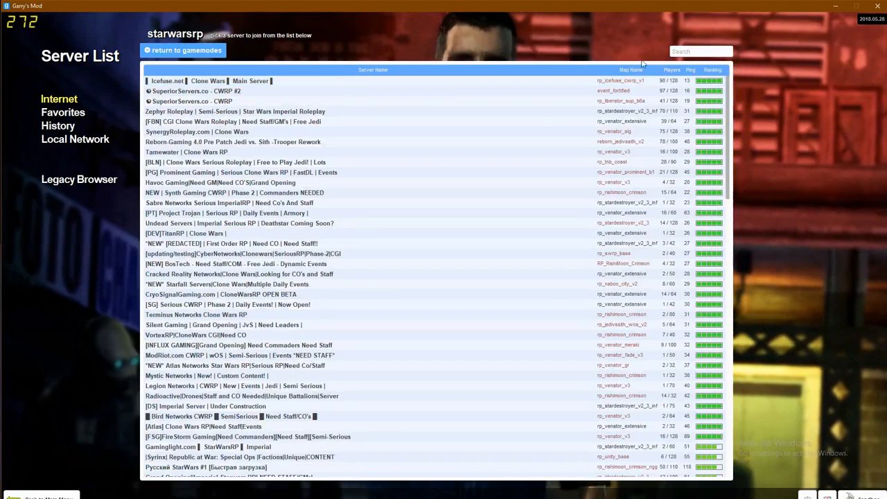
click(677, 51)
text(kry)
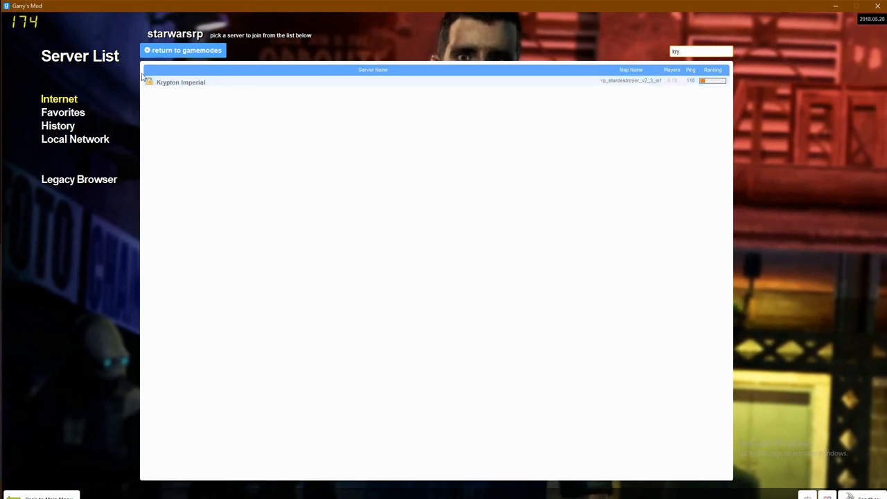
click(171, 85)
click(802, 447)
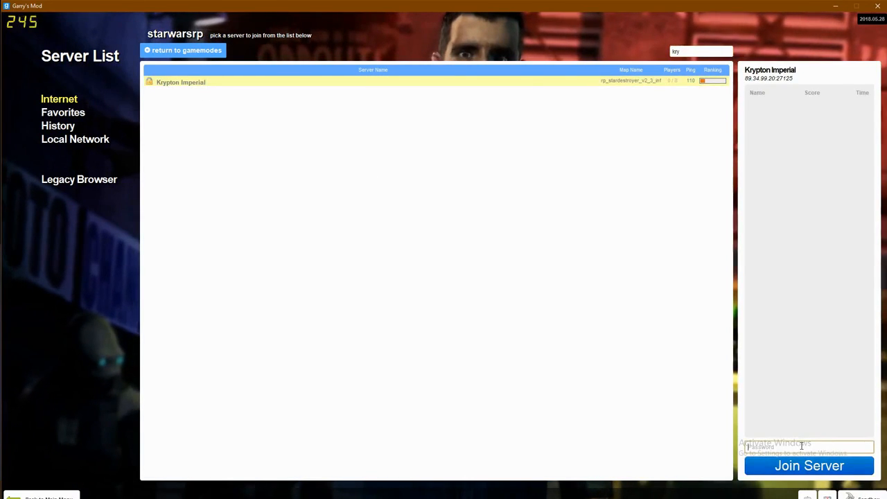
text(•)
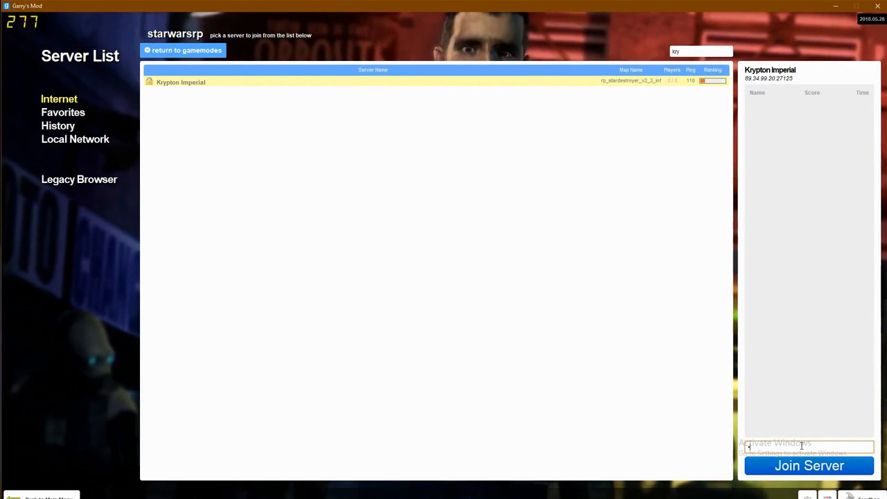
text(•••••••••)
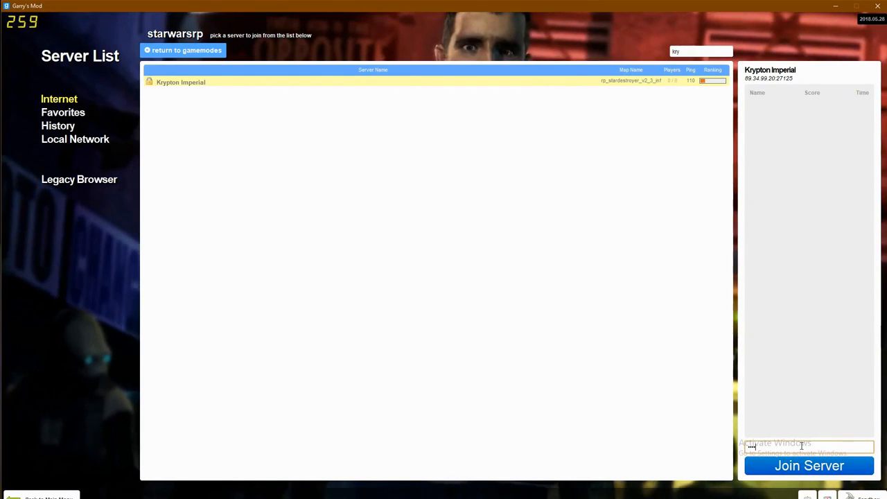
text(••••••••)
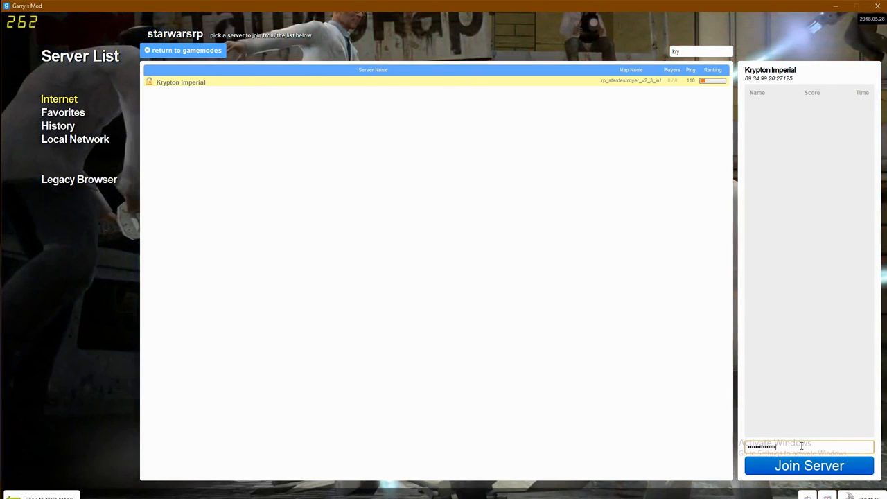
click(800, 461)
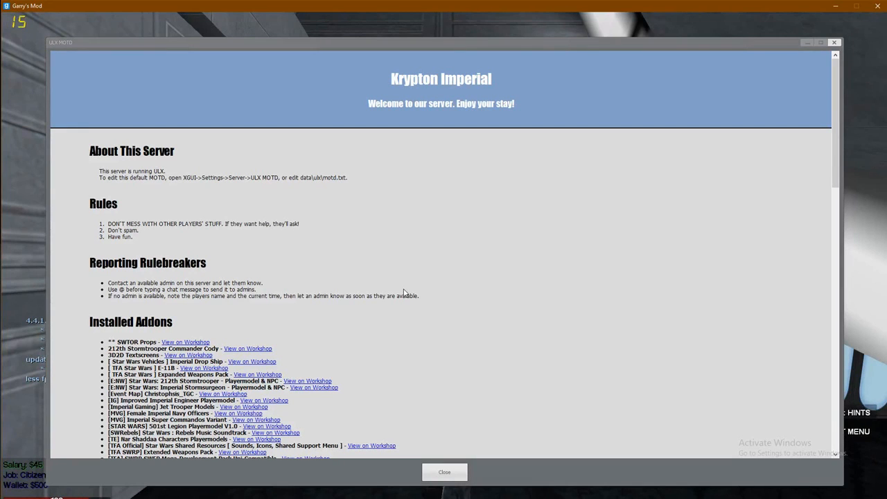
- Close the server welcome message and run the character around the hangar floor
click(445, 472)
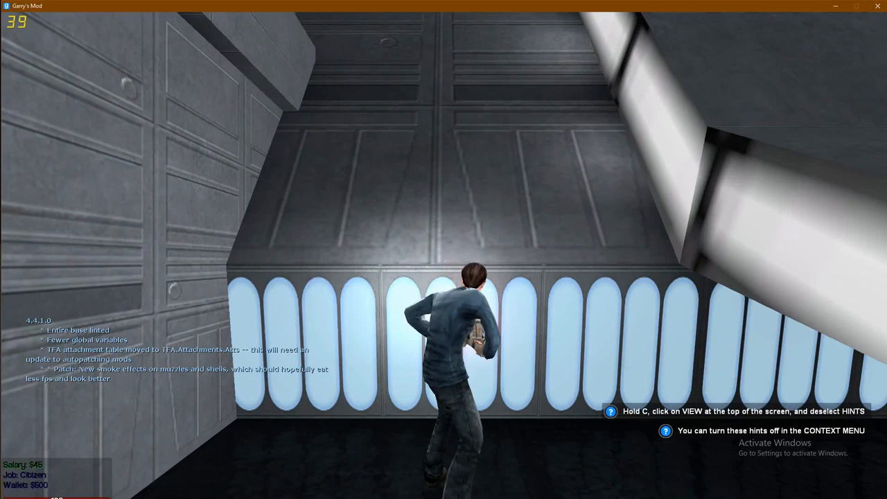
key(w)
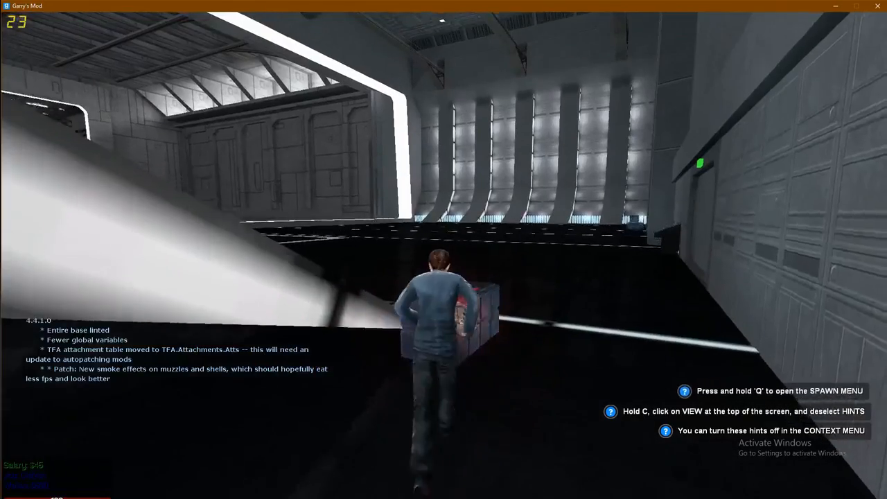
key(d)
key(w)
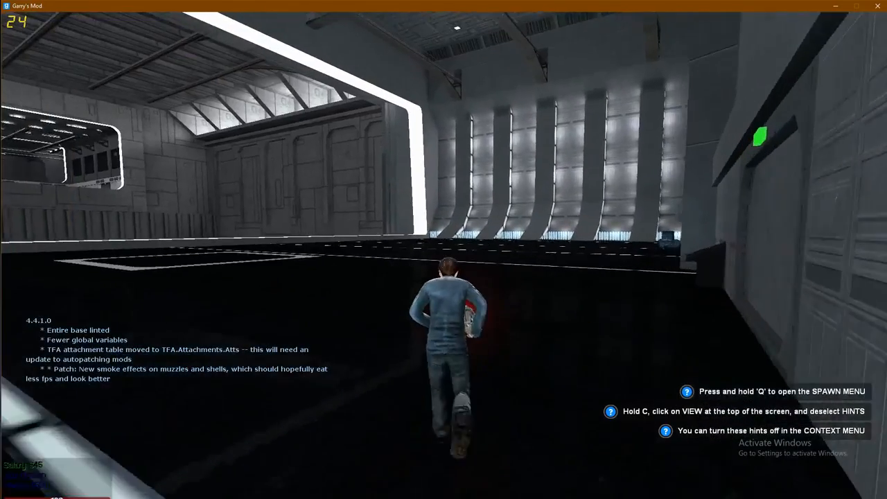
key(w)
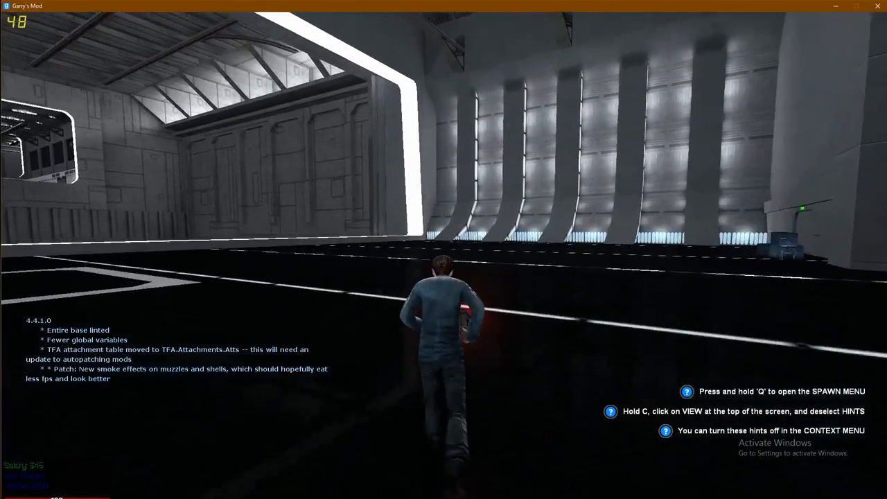
key(w)
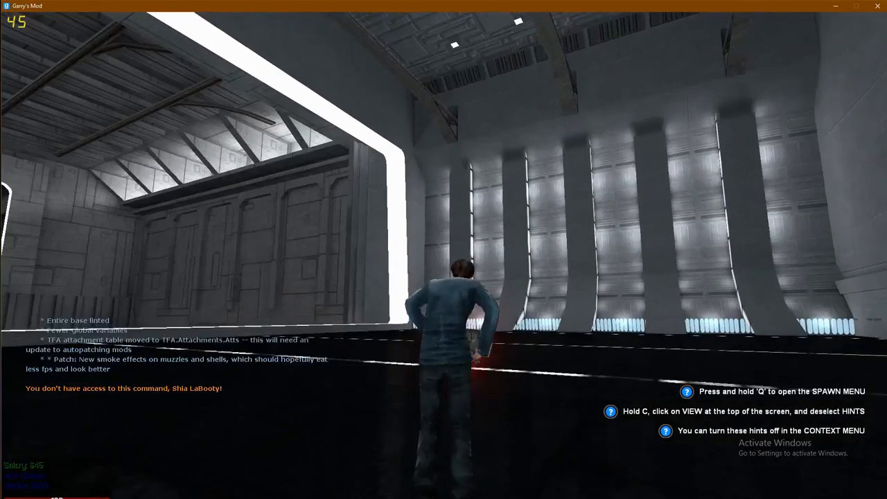
key(w)
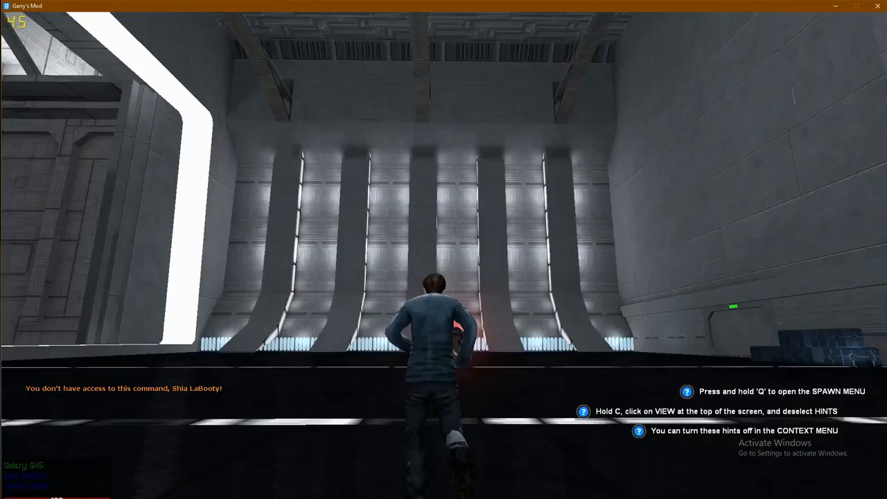
key(w)
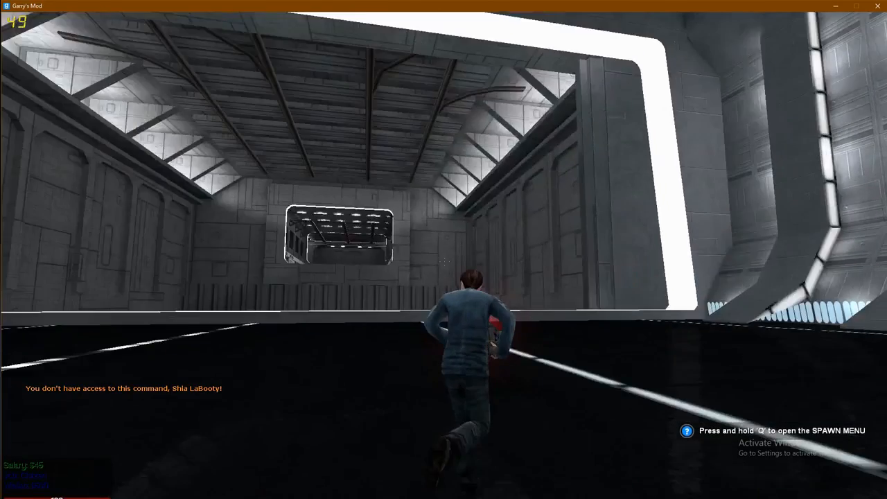
- Switch back to the Krypton Networks browser window
key(w)
key(alt+Tab)
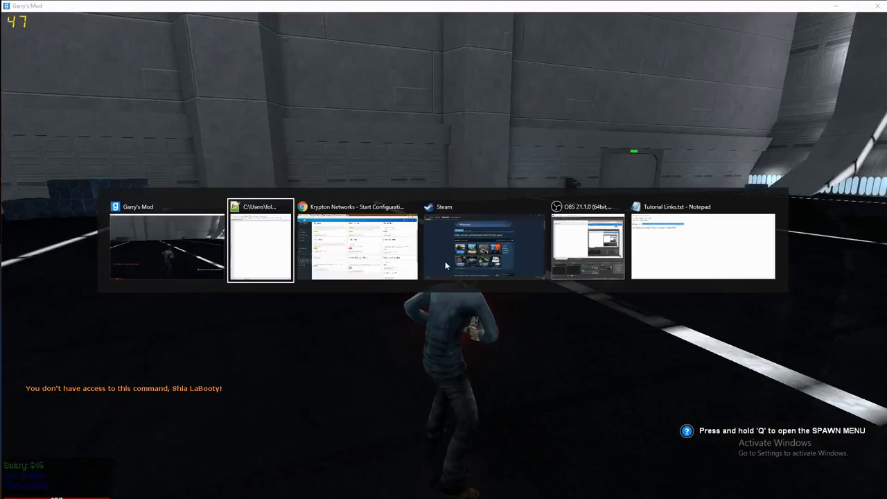
key(alt+Tab)
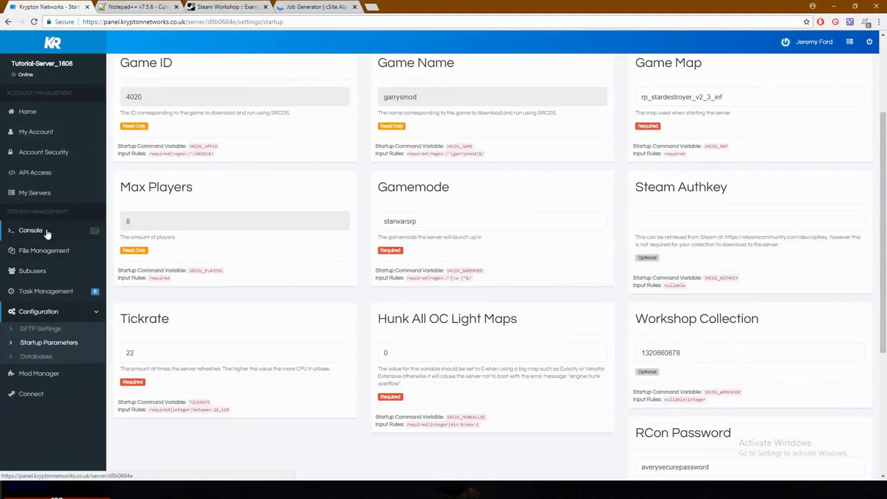
- Pop out the server console and authenticate with the RCon password
click(95, 233)
drag(201, 8, 190, 1)
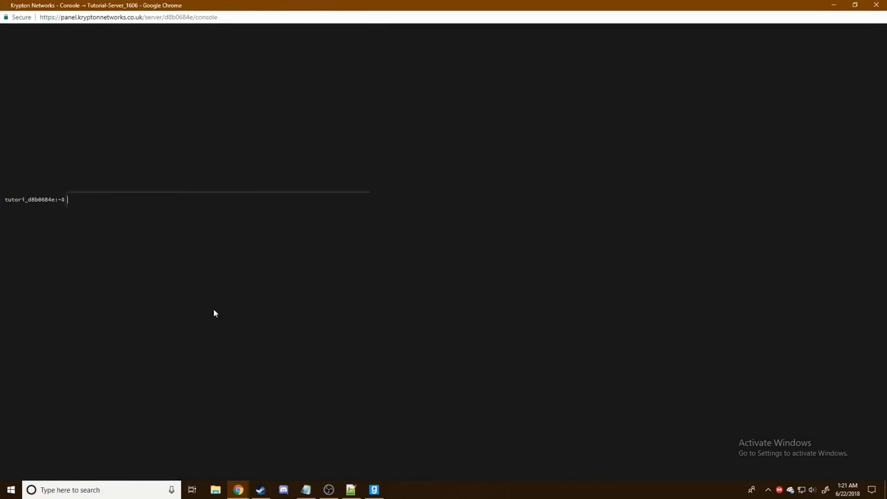
drag(196, 6, 228, 82)
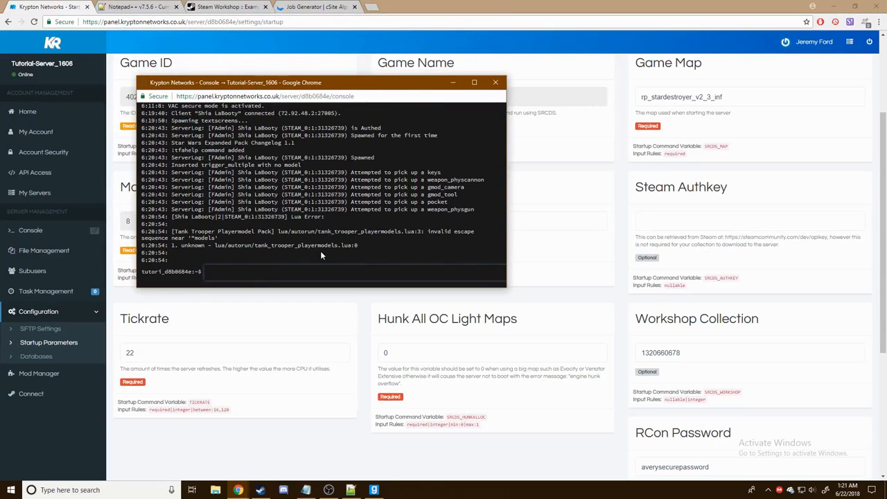
key(Return)
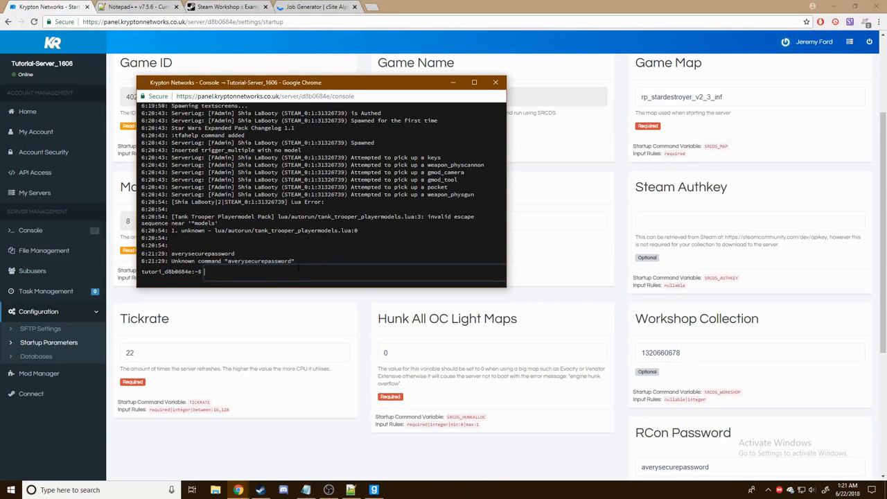
- Run 'ulx adduser' to put the player in the superadmin group, then close the console
scroll(307, 248, up, 2)
scroll(305, 261, down, 2)
text(ulx adduser shia superadmin)
key(Return)
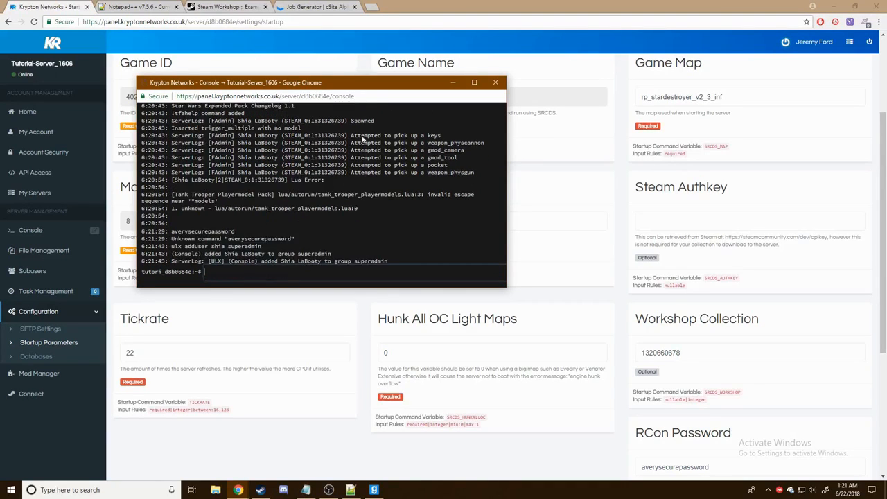
click(495, 82)
- Return to the game and move the character across the hangar
click(374, 490)
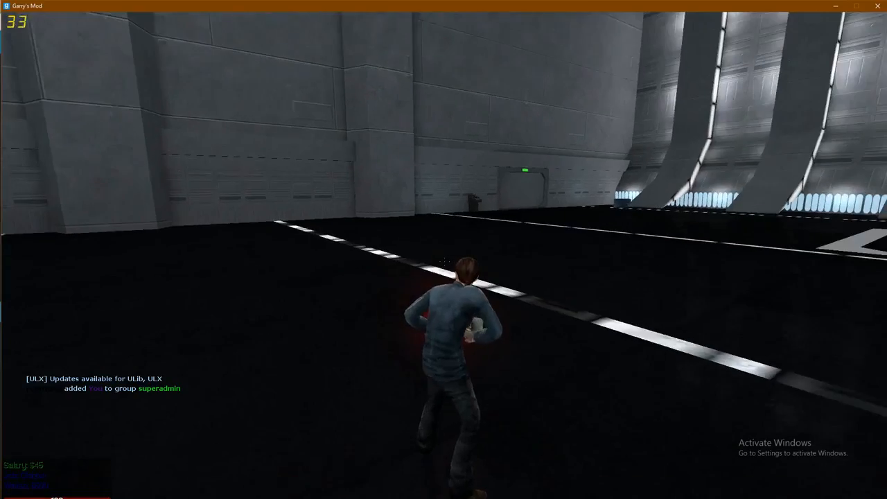
key(w)
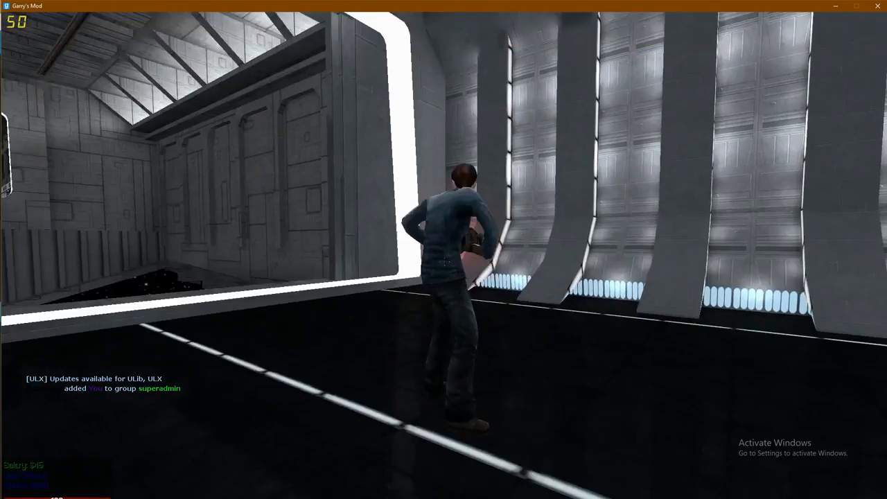
key(w)
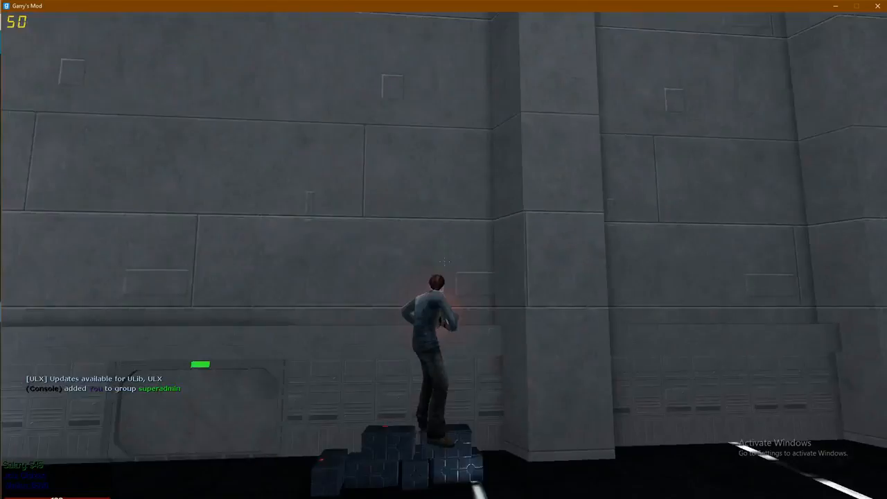
key(w)
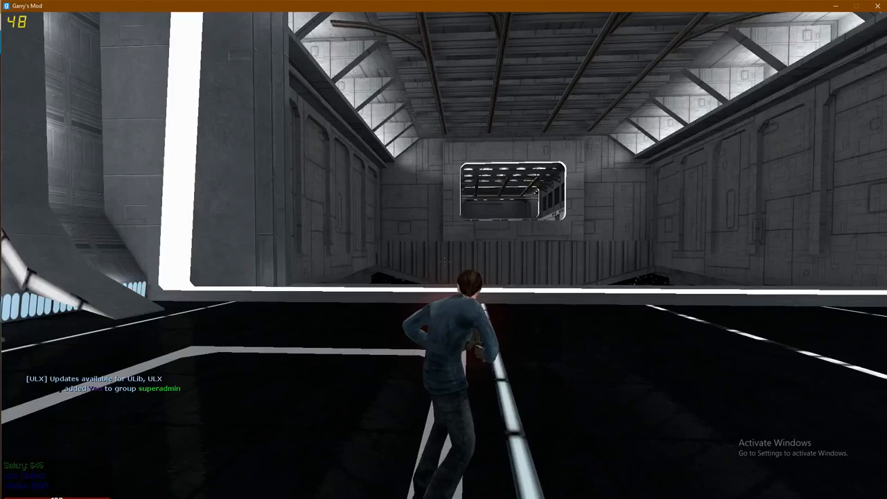
- Open the spawn menu, collapse Half-Life 2, Team Fortress 2 and Counter-Strike, and expand Addons
key(q)
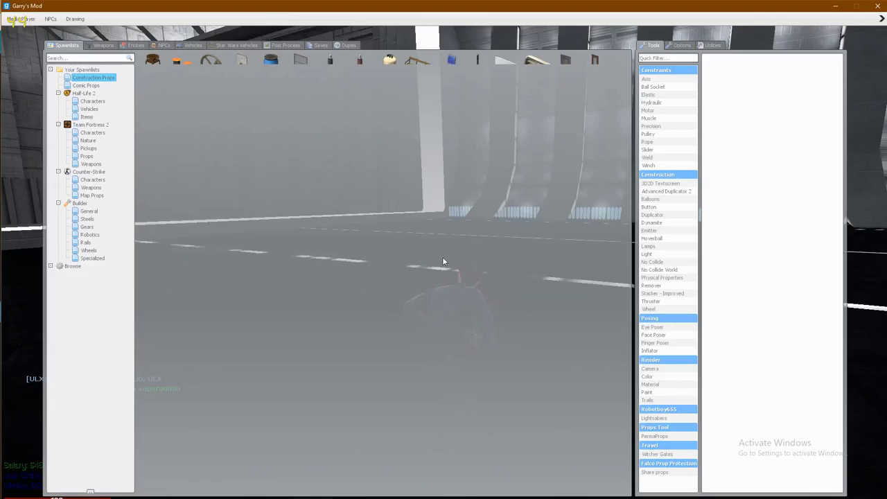
click(58, 93)
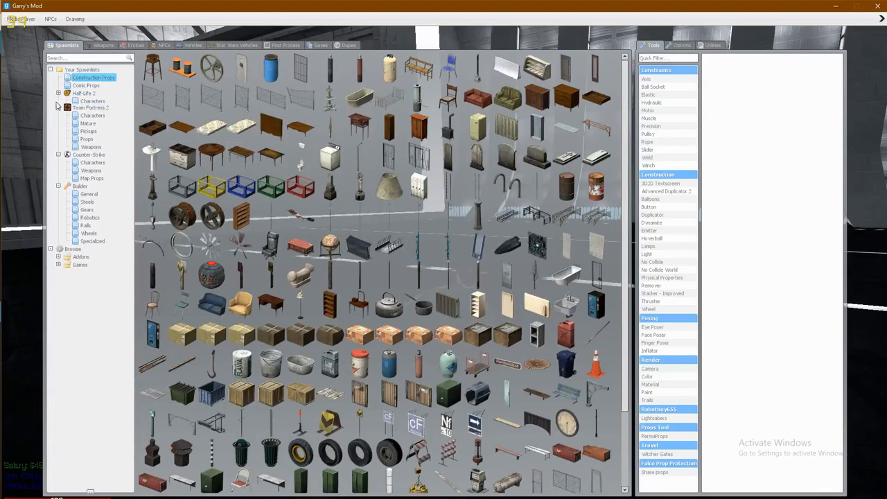
click(58, 102)
click(58, 109)
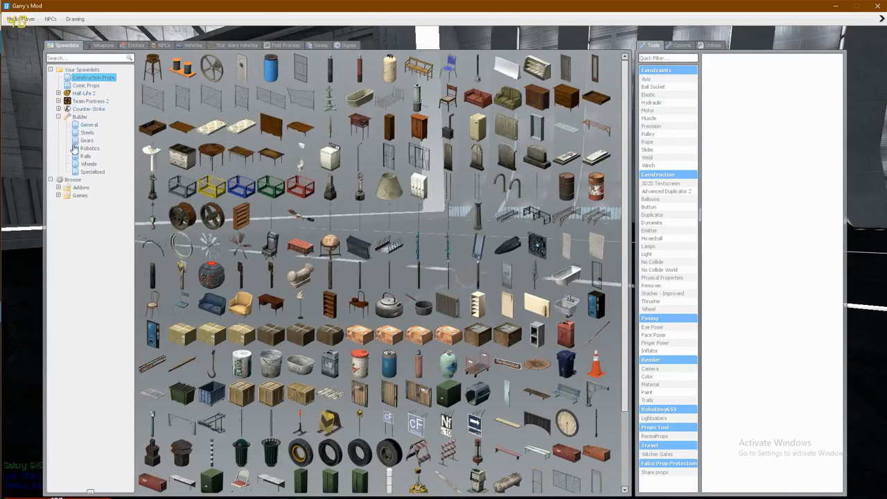
click(59, 187)
key(alt+Tab)
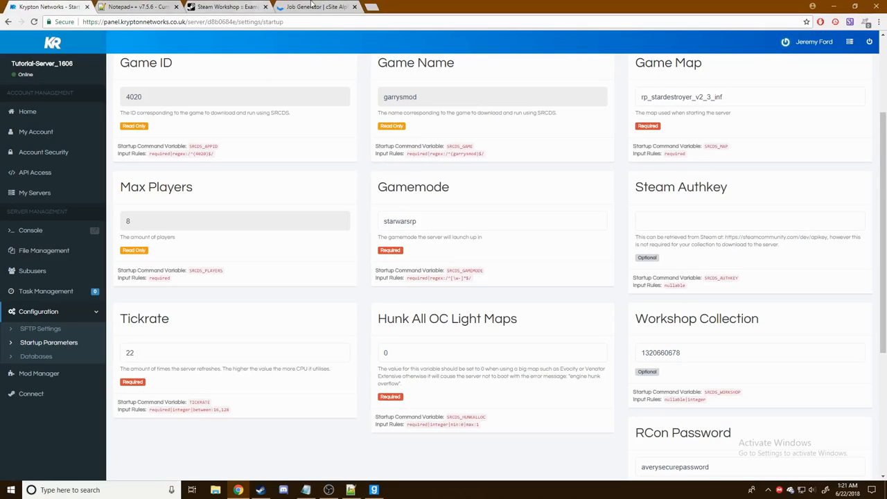
- Snap the Job Generator beside Notepad++'s Jobs.lua and enter TEAM_STORMTROOPER as the TeamID
click(313, 7)
click(249, 219)
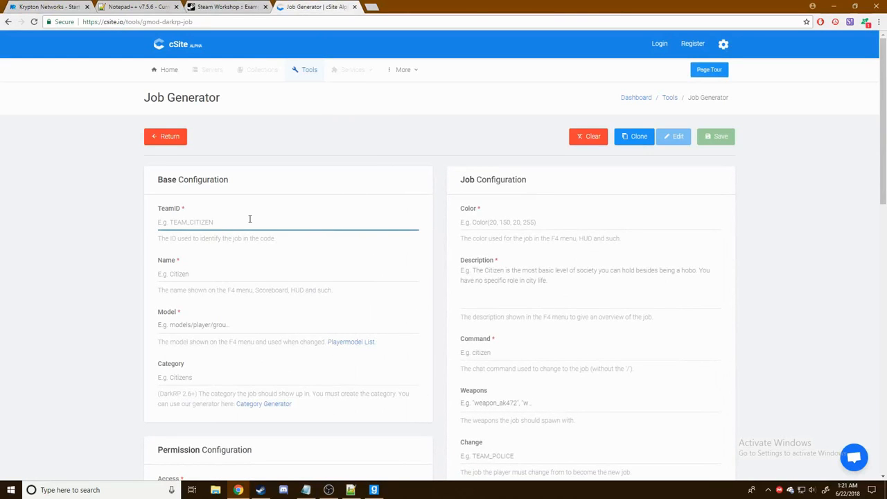
key(super+Right)
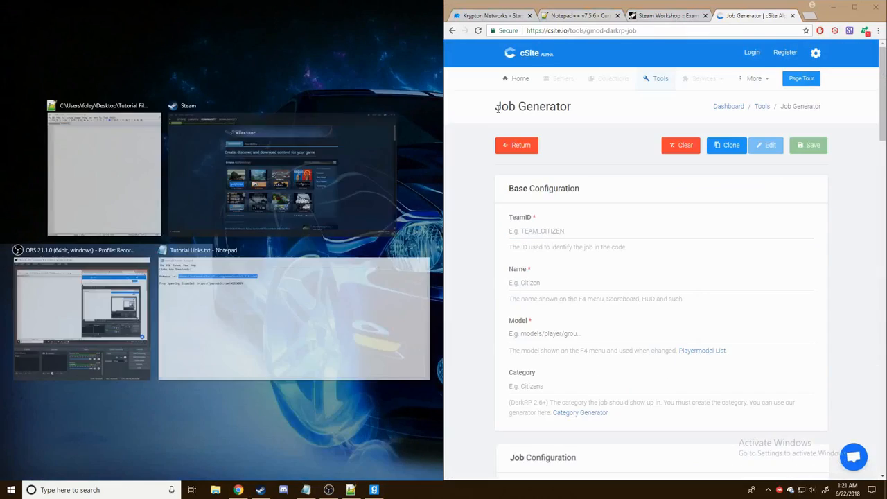
click(113, 144)
click(618, 233)
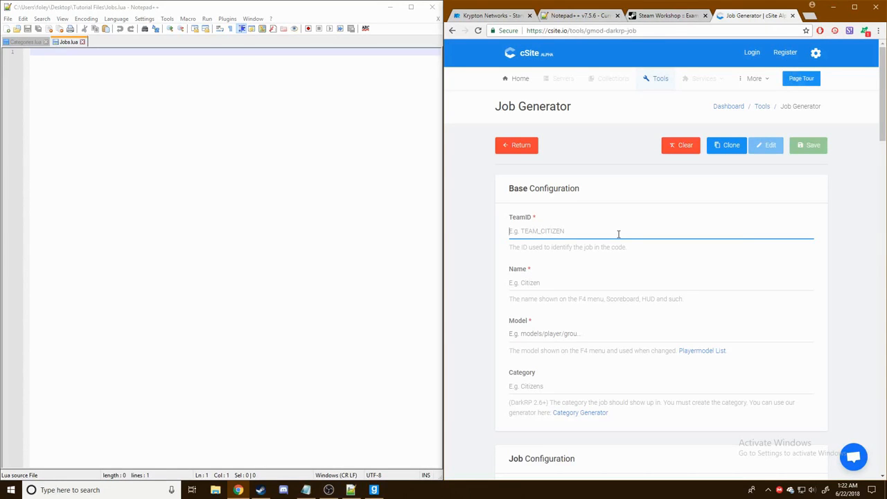
text(TEAM_STORMTROOPERCA)
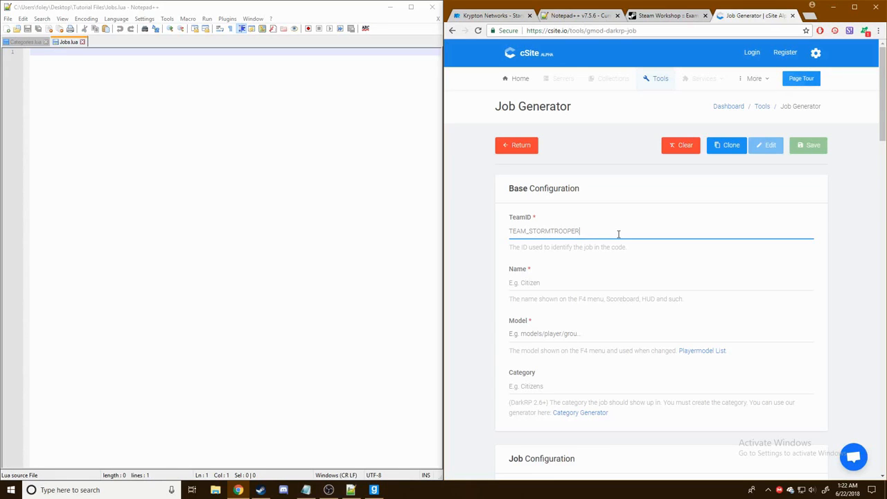
- Complete the TeamID as TEAM_STORMTROOPERCADET and enter 'Storm Trooper Cadet' as the job name
text(DET)
scroll(596, 231, down, 2)
scroll(575, 206, up, 1)
click(553, 235)
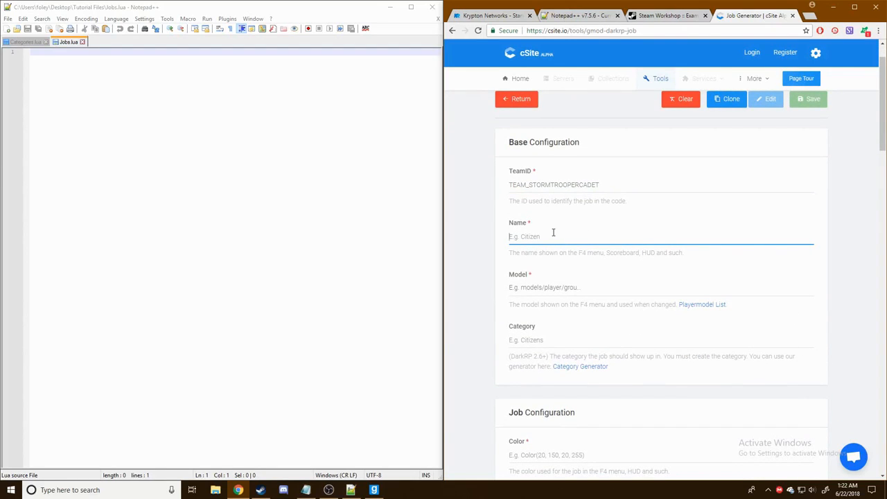
text(S)
text(troom Tro)
text(m T)
text(Trooper )
text(Cadet)
scroll(529, 285, down, 1)
- In Garry's Mod's spawn menu, browse the Star Wars addons from TFA Star Wars through the imperial trooper packs
click(373, 490)
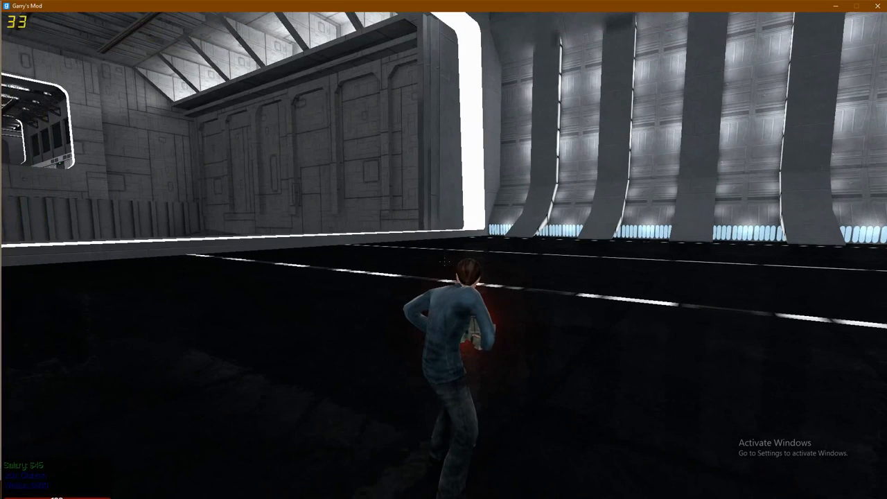
key(q)
scroll(104, 161, down, 1)
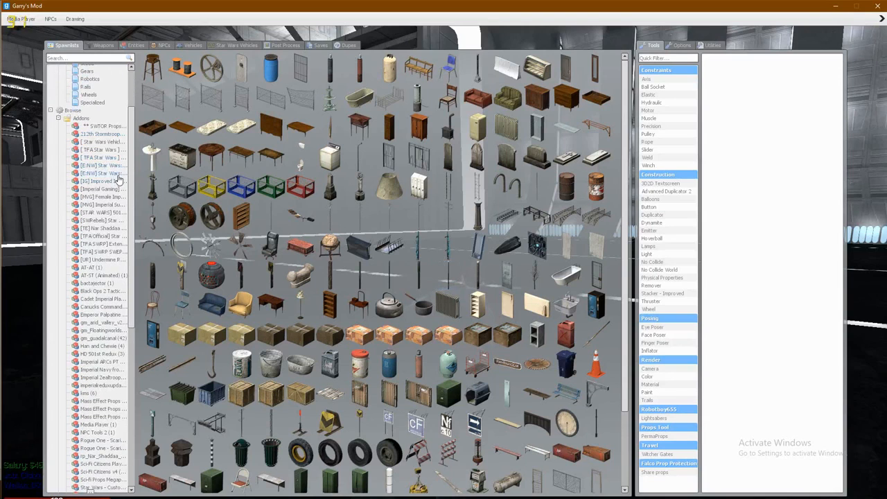
click(100, 149)
click(95, 174)
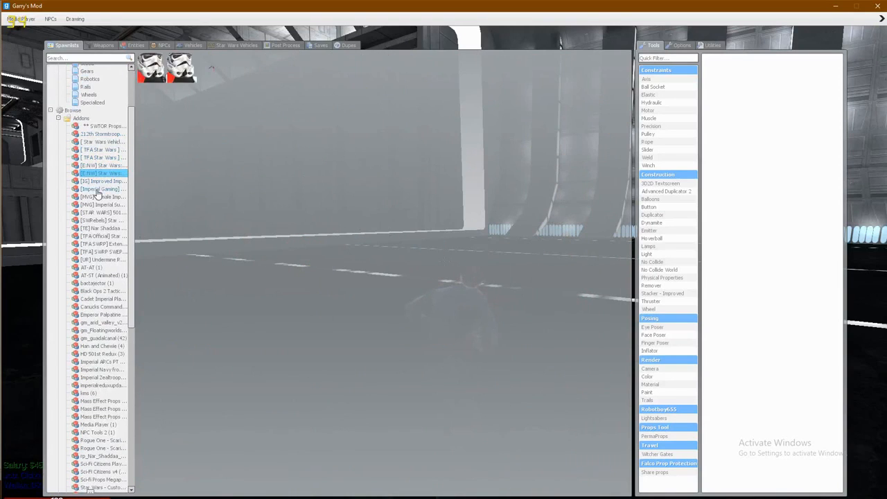
click(102, 189)
click(104, 196)
click(103, 205)
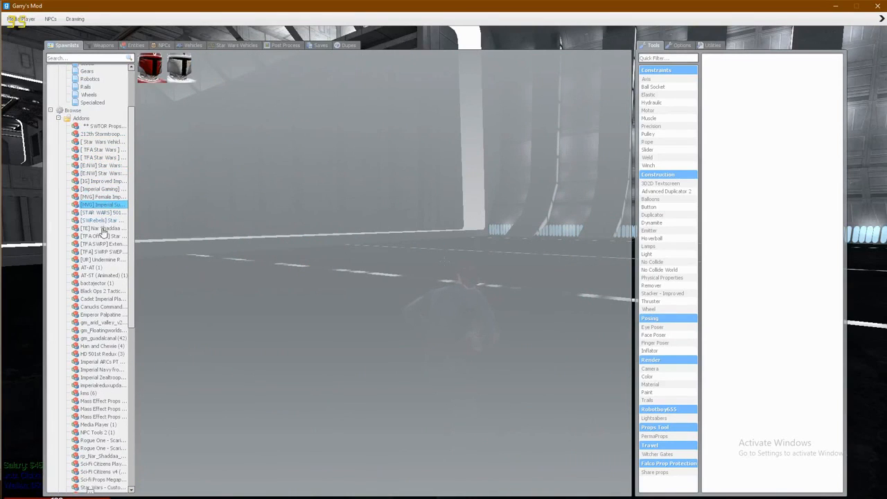
click(102, 229)
click(102, 237)
click(102, 251)
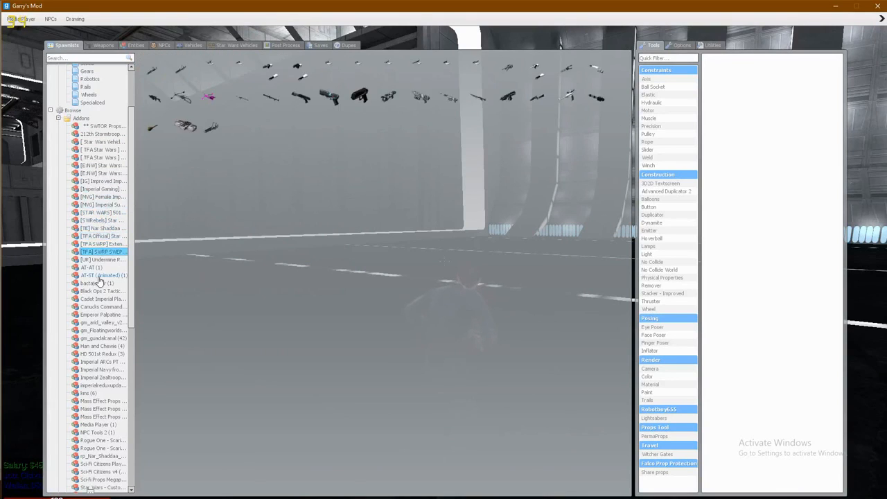
click(103, 275)
click(108, 315)
click(99, 346)
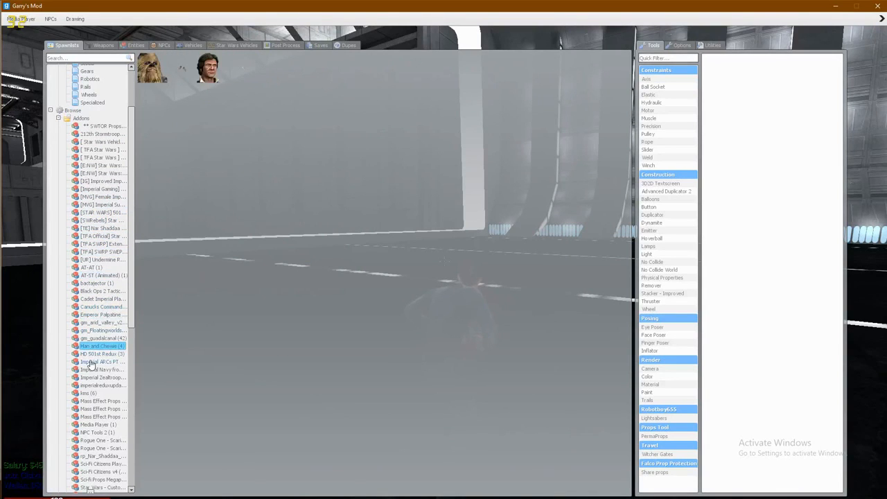
click(94, 361)
click(97, 370)
click(98, 377)
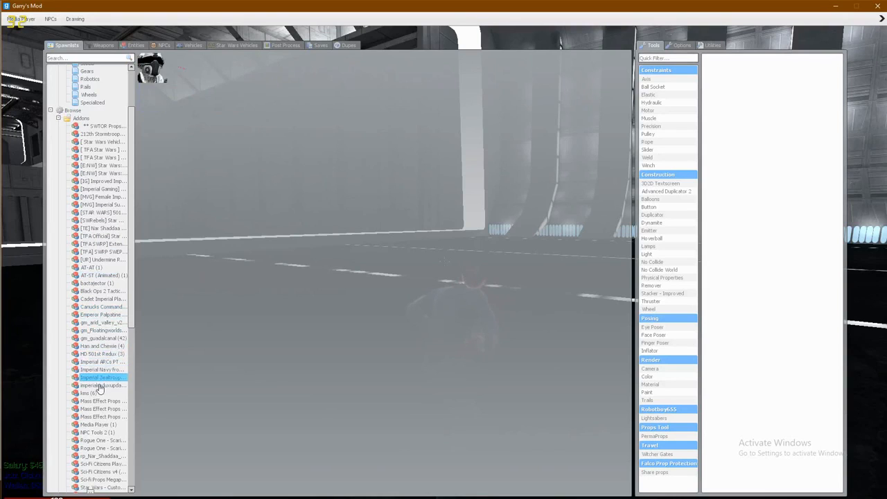
click(99, 385)
- Keep browsing addons: Mass Effect Props, Nar Shaddaa, Lambda shuttle, roleplay props, Battlefront and Grenades
scroll(101, 388, down, 3)
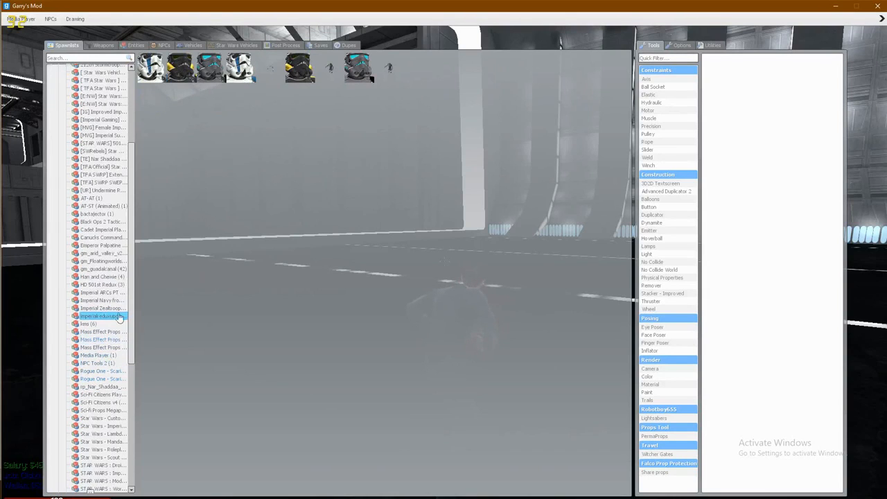
click(104, 332)
click(104, 386)
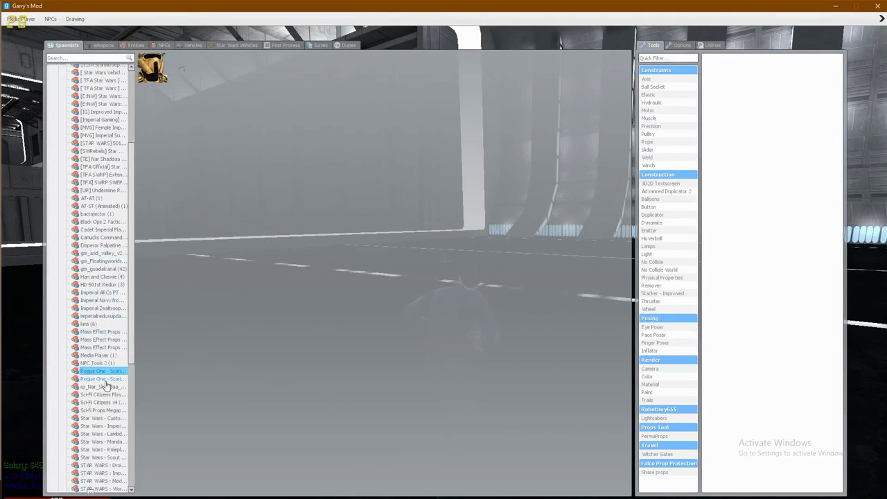
scroll(106, 388, down, 4)
scroll(117, 327, down, 2)
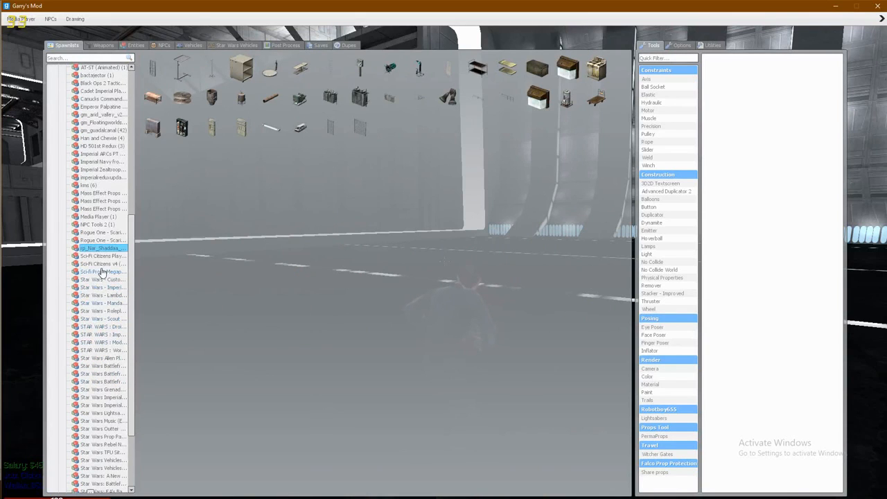
click(95, 294)
click(95, 311)
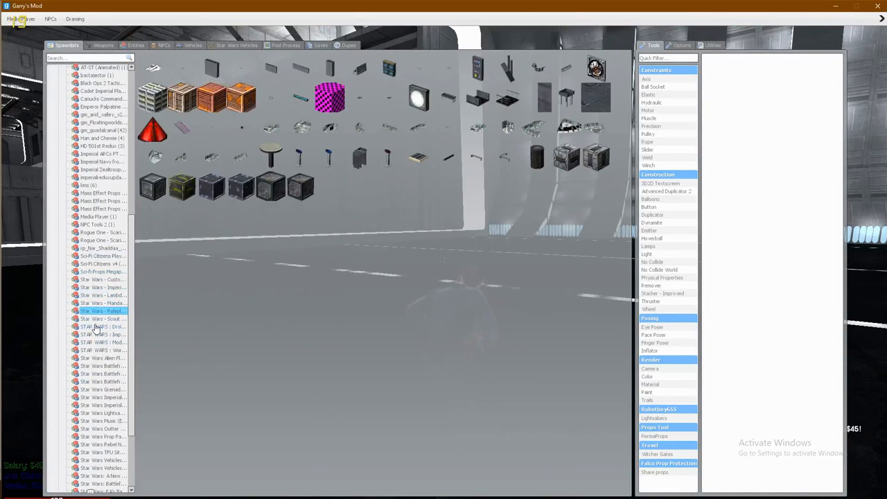
click(95, 326)
click(109, 280)
click(105, 311)
click(106, 344)
click(100, 367)
click(99, 375)
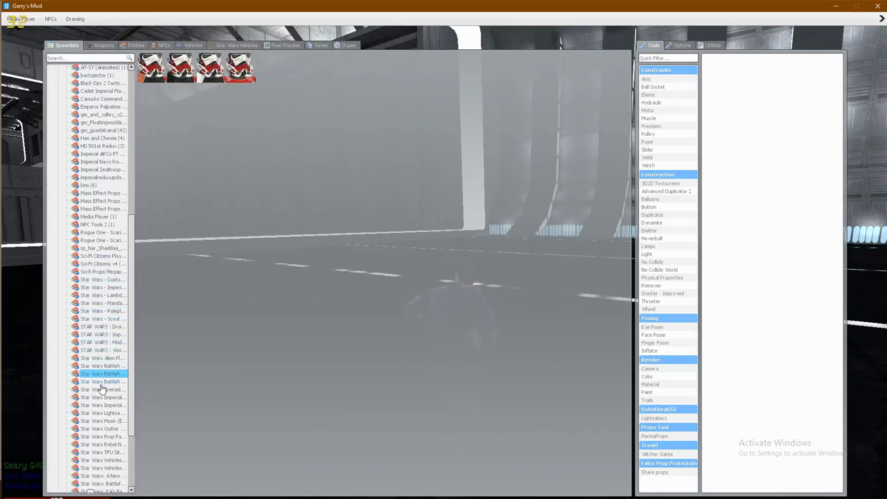
click(101, 389)
scroll(101, 383, down, 2)
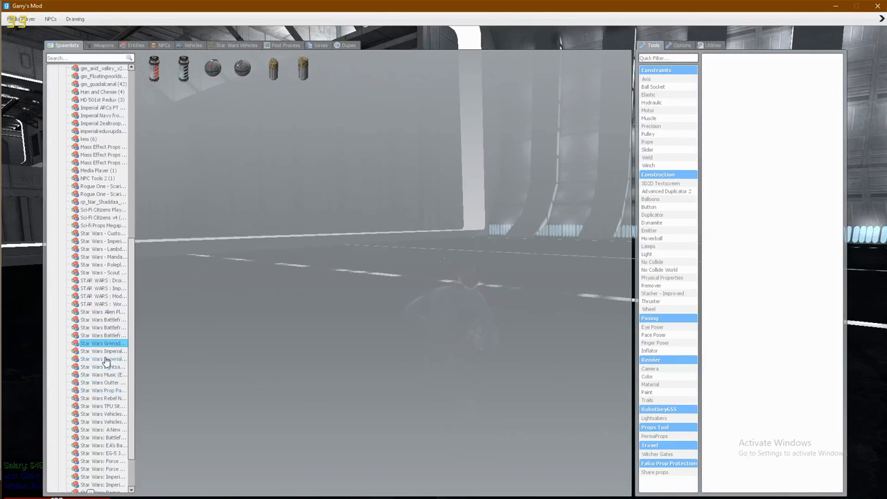
- Widen the addon list and open 'Star Wars: A New Hope - Imperial Stormtrooper' models
click(105, 359)
drag(138, 350, 209, 352)
scroll(168, 368, down, 2)
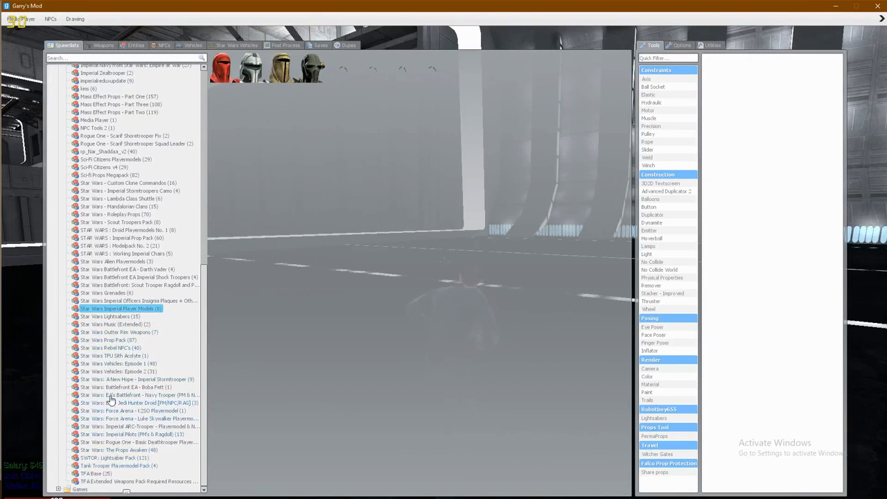
click(129, 381)
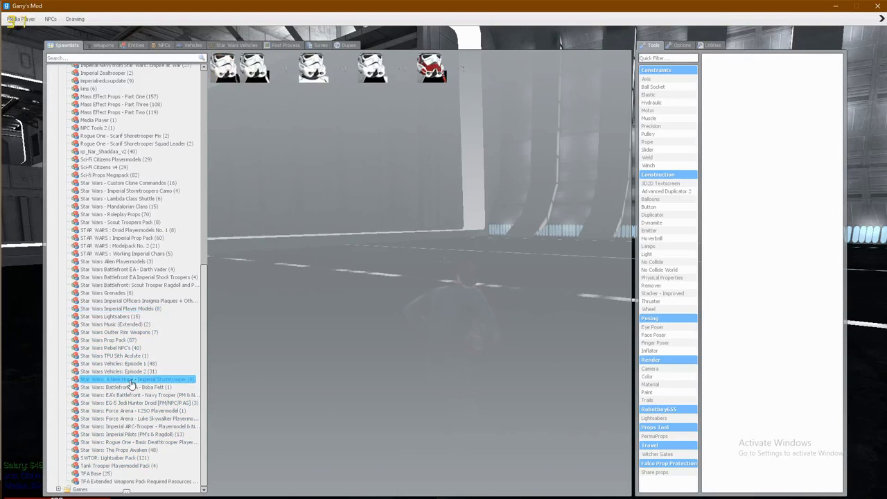
- Spawn a stormtrooper ragdoll and carry it across the hangar floor
key(q)
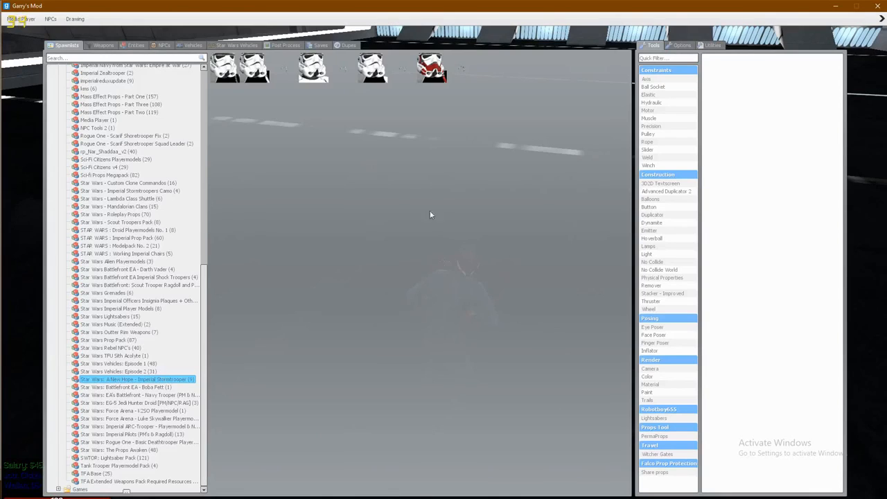
click(313, 67)
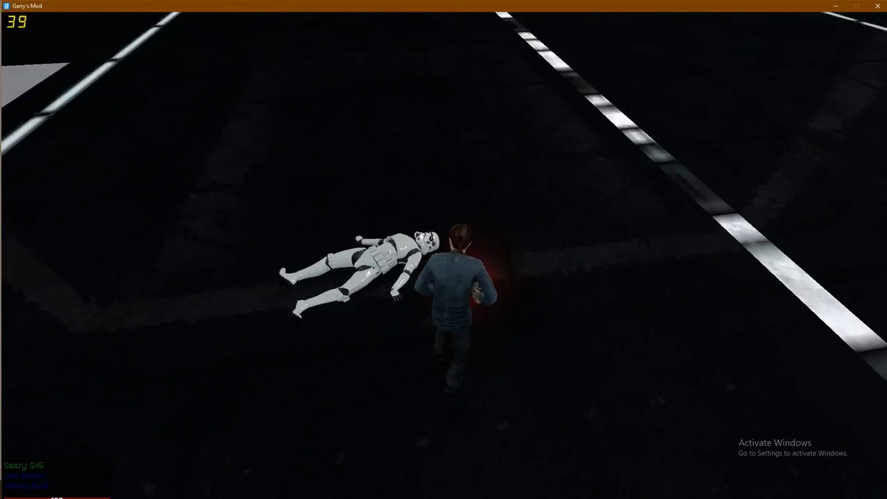
drag(444, 261, 445, 261)
- Copy the anh_stormtrooper2 model path and apply it to the player with '!model ^' in chat
key(q)
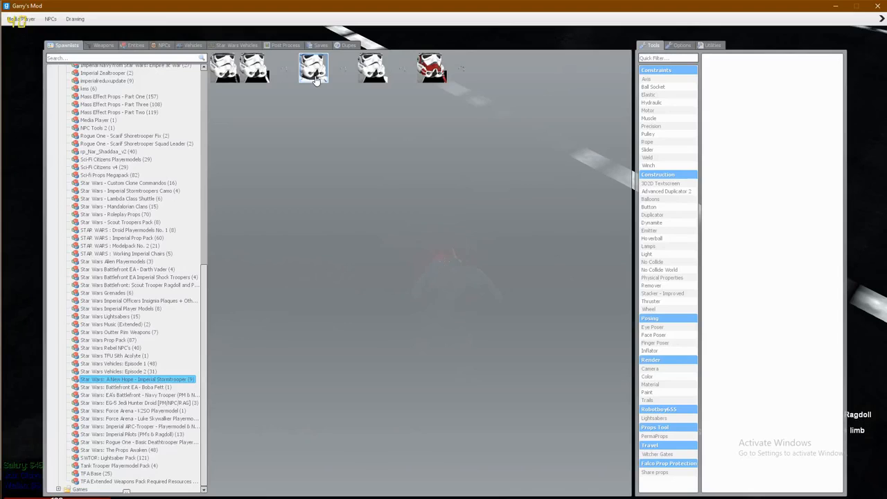
right_click(316, 77)
text(y)
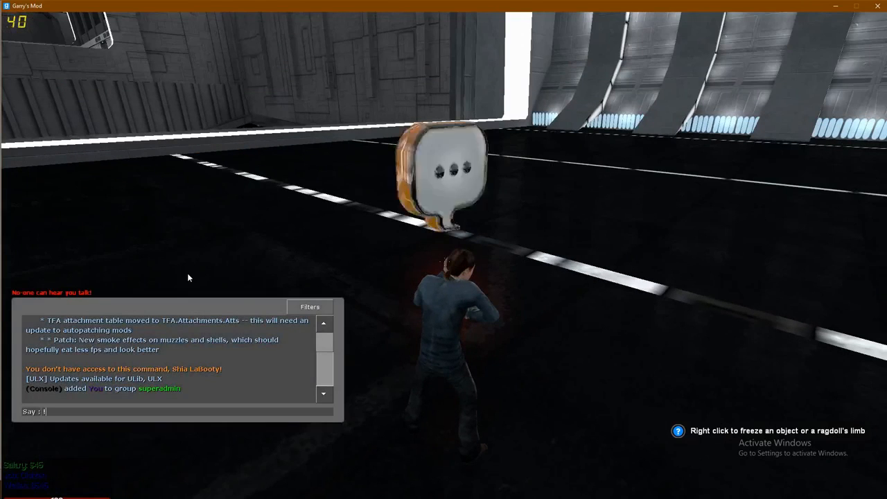
text(!model ^)
text(models/player/venator/anh2/anh_stormtrooper2.mdl)
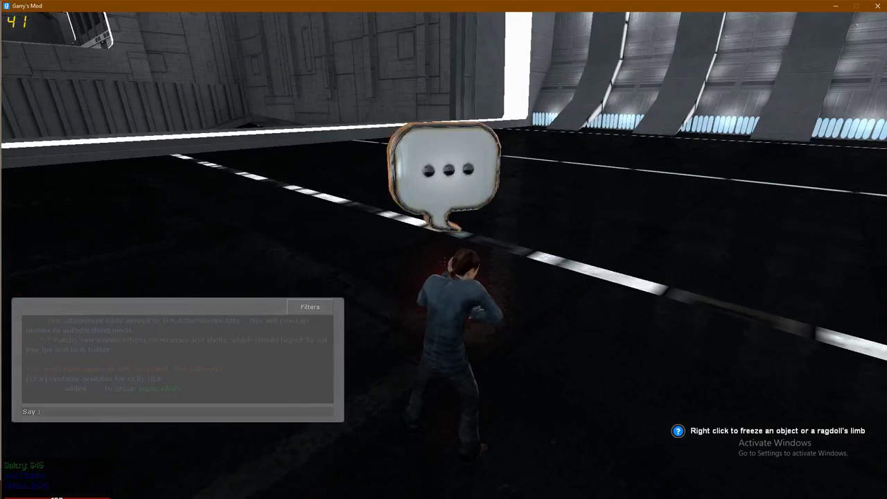
key(Return)
- Run around the hangar to show off the stormtrooper player model
scroll(444, 261, down, 3)
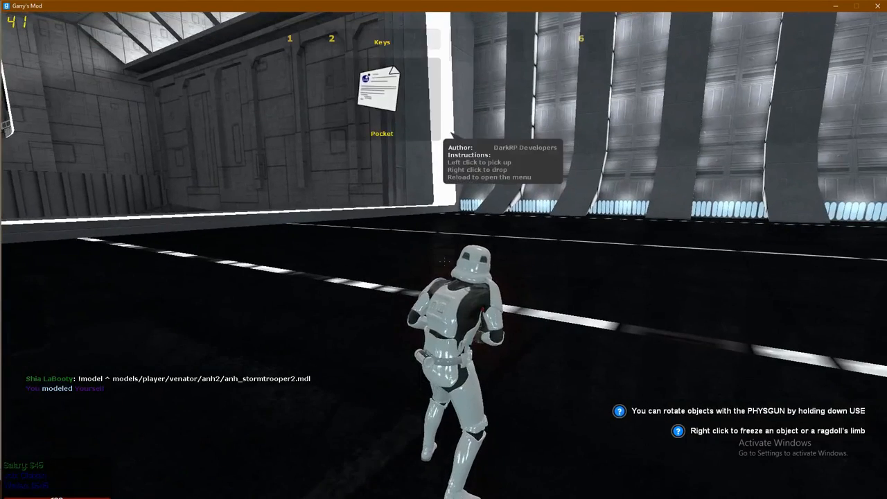
click(444, 261)
key(w)
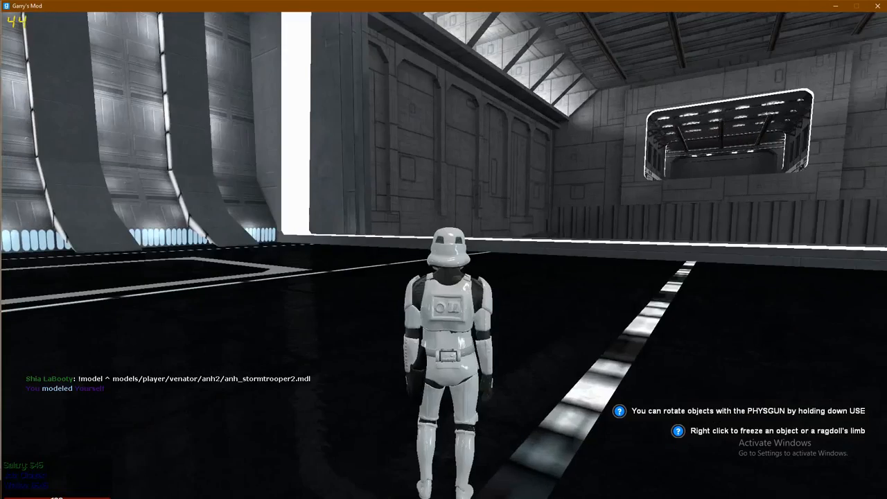
key(w)
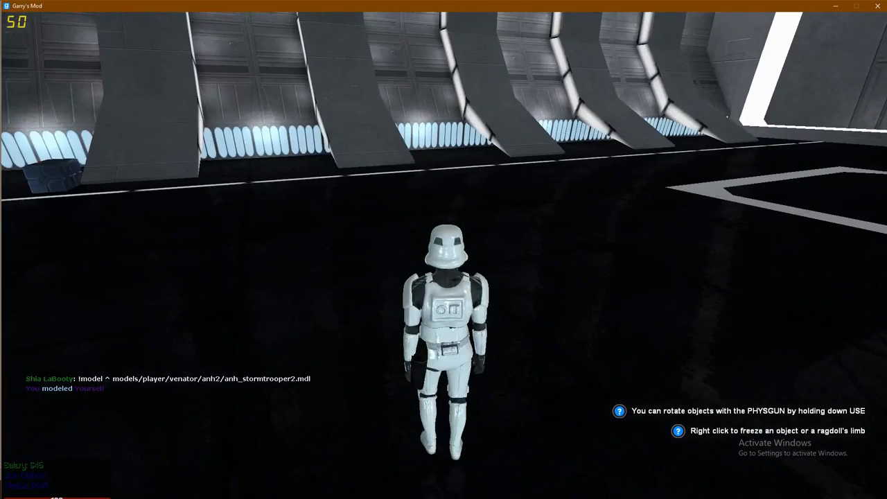
key(w)
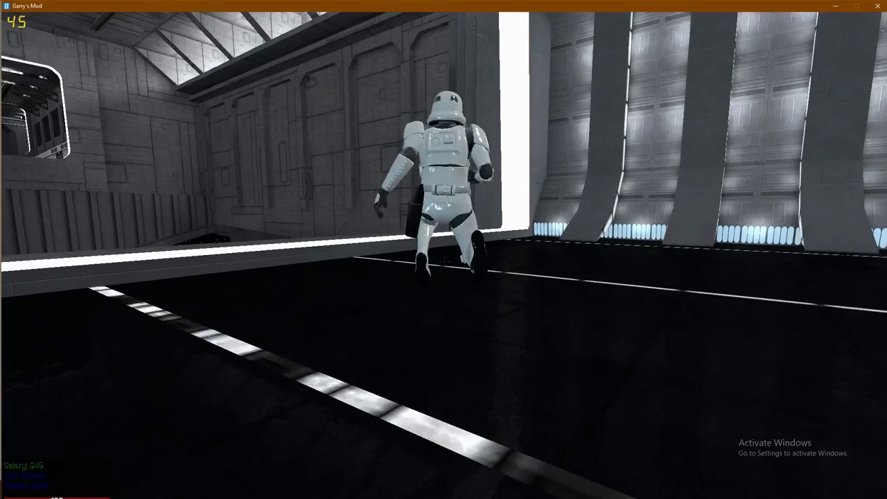
- Copy the stormtrooper model path again and return to the job generator
key(q)
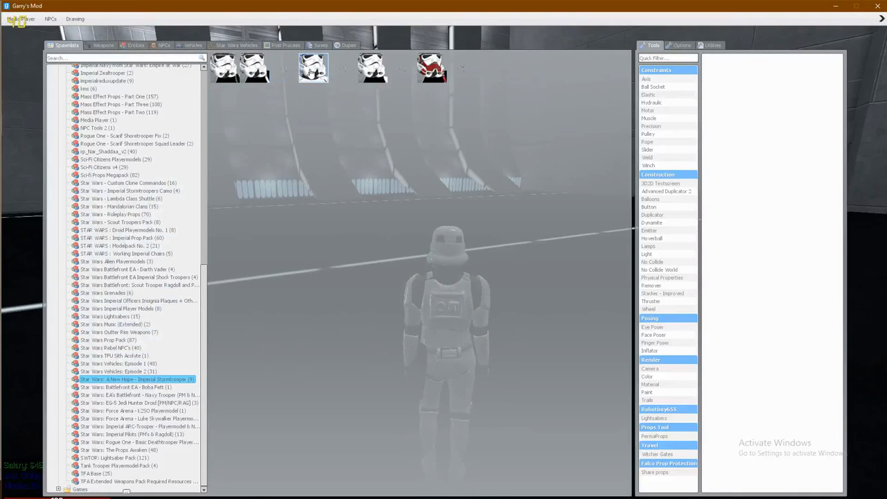
right_click(320, 68)
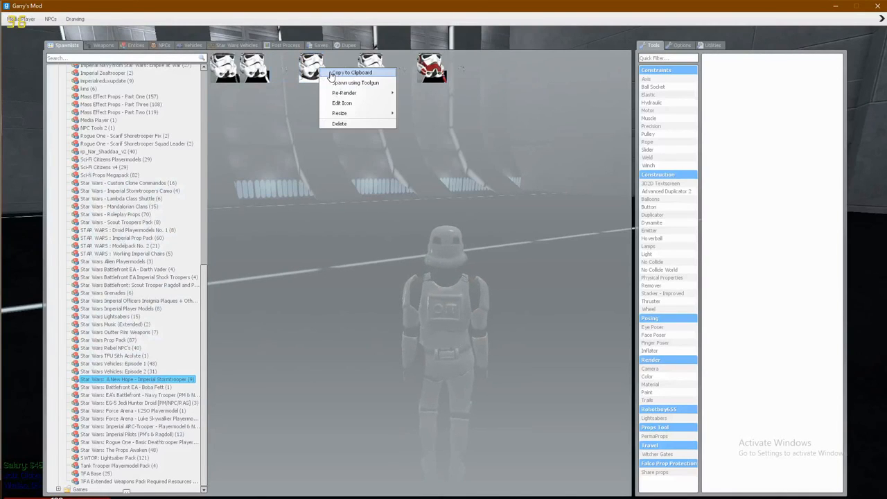
key(alt+Tab)
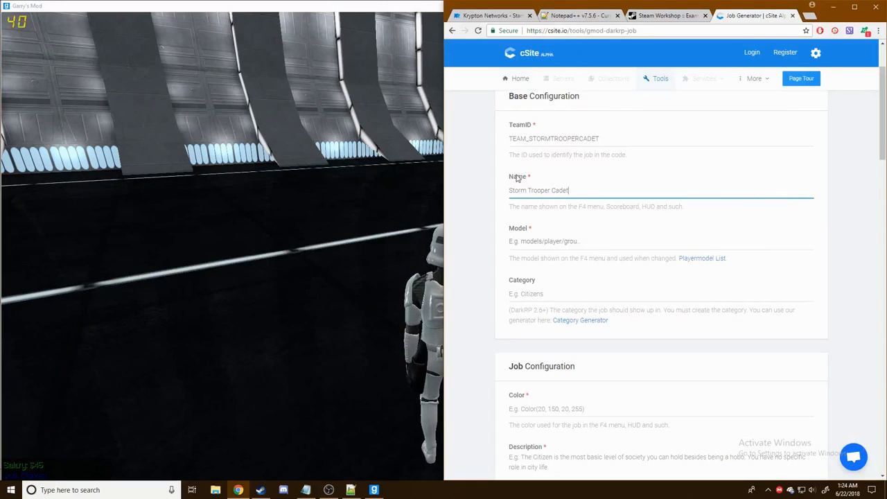
- Paste models/player/venator/anh2/anh_stormtrooper2.mdl as the job's model
click(582, 241)
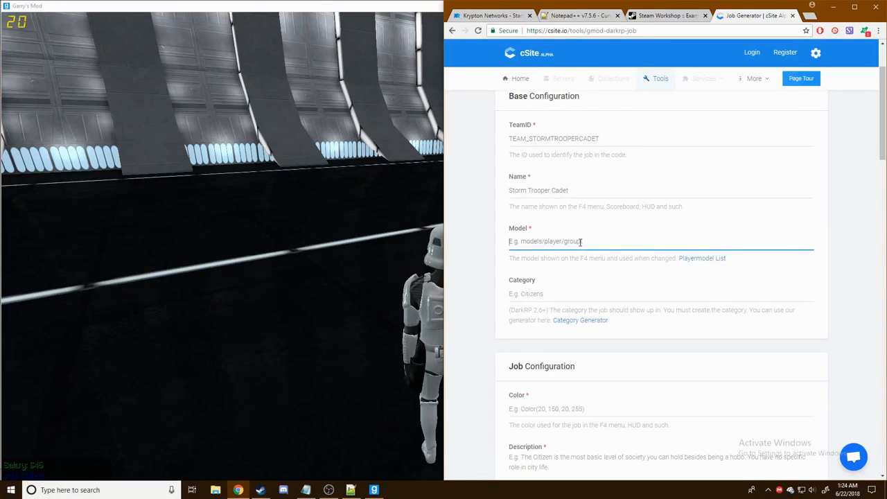
text(models/player/venator/anh2/anh_stormtrooper2.mdl)
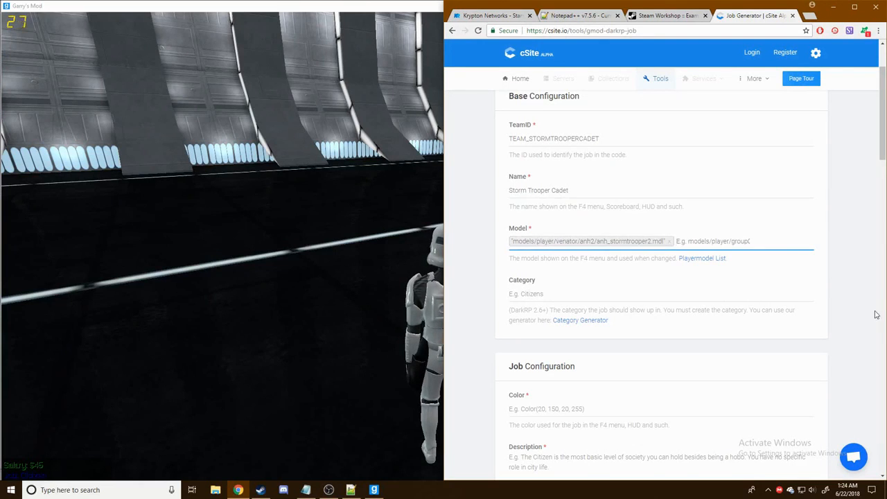
scroll(481, 237, down, 1)
click(561, 247)
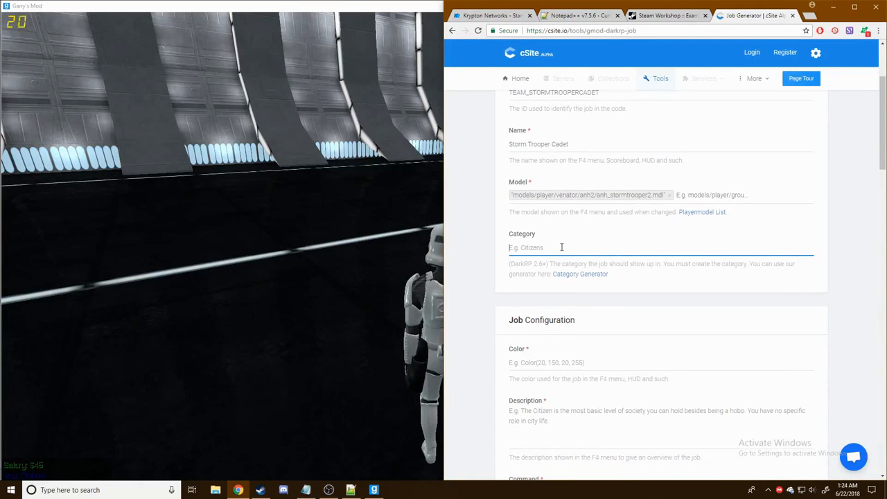
- Check Categories.lua in Notepad++ and enter Stormtroopers as the job category
click(351, 490)
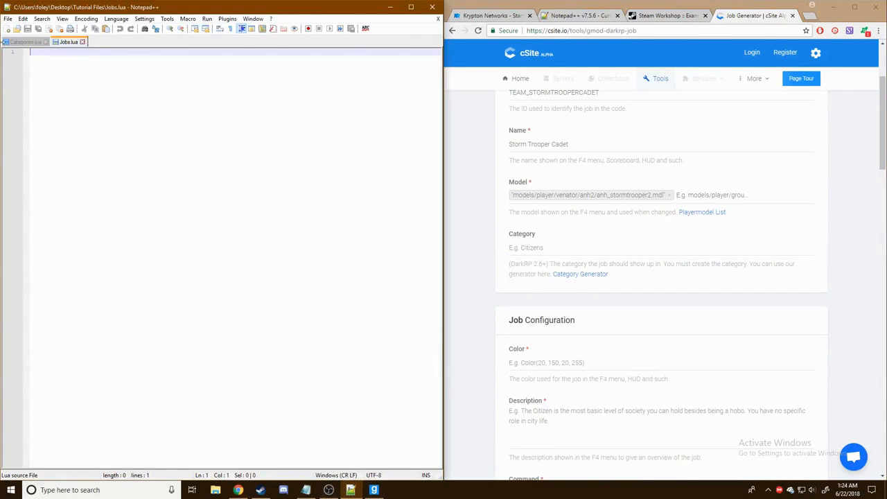
click(25, 42)
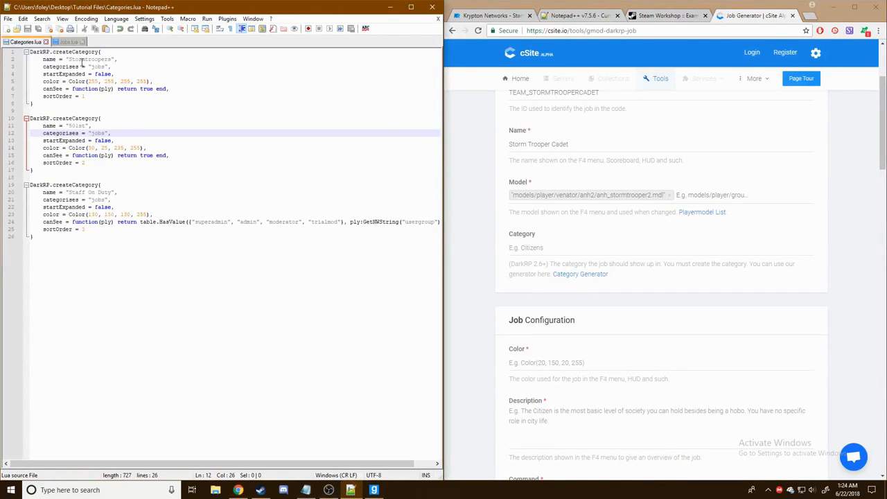
click(547, 251)
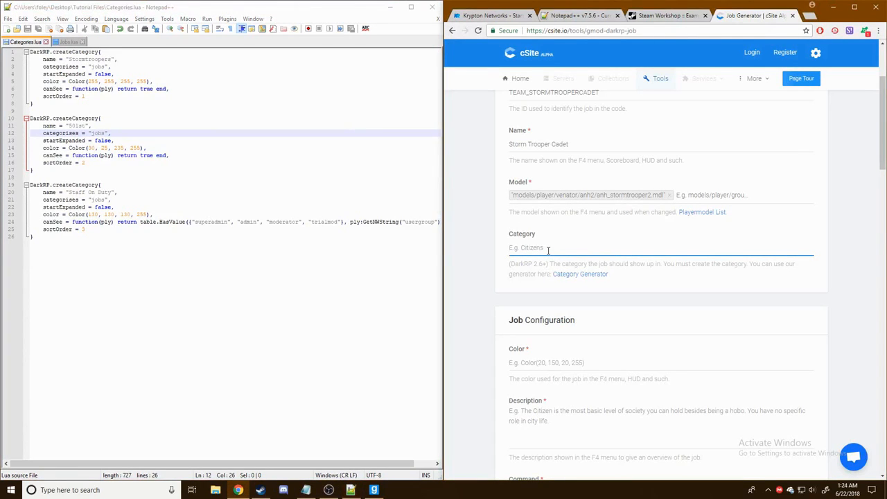
text(Storm)
text(rm)
text(troop)
text(ers)
- Set the job colour to a grey, Color(148, 148, 148, 255)
click(491, 261)
scroll(504, 273, down, 2)
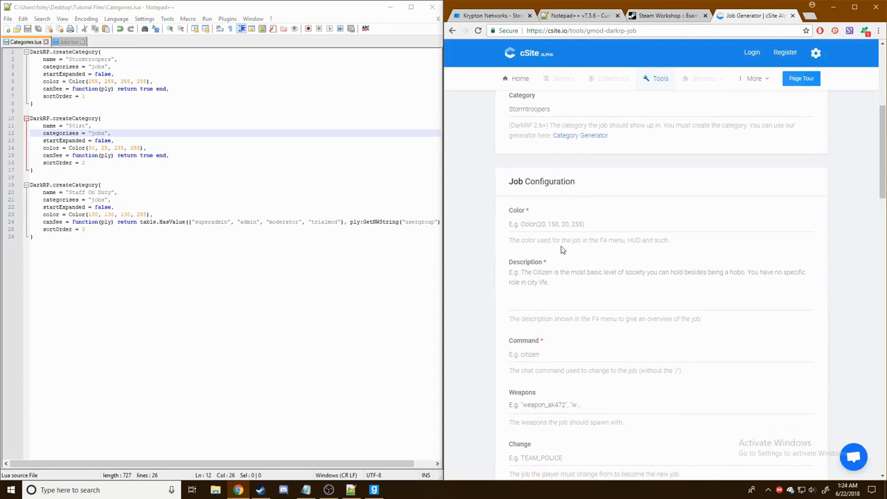
click(568, 223)
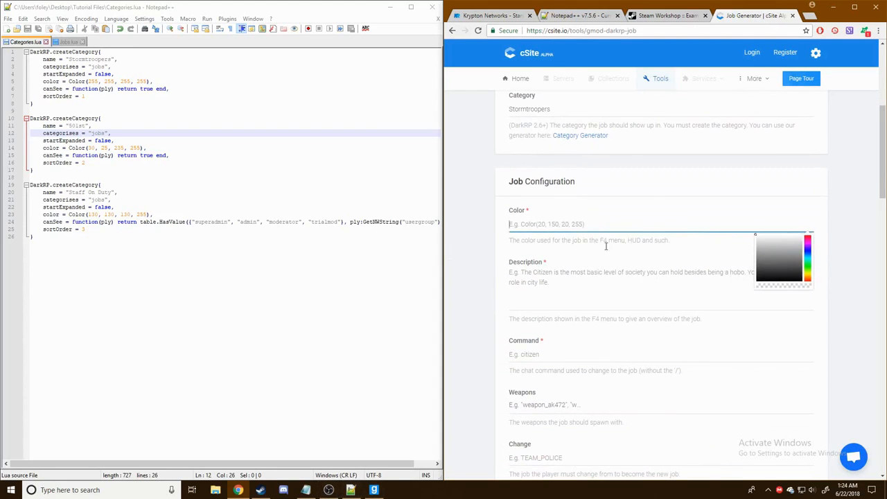
drag(775, 262, 742, 256)
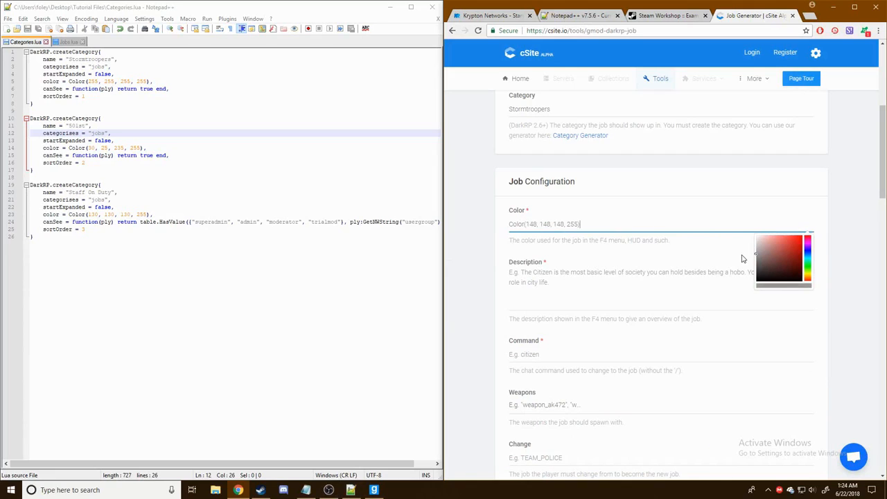
- Enter the description 'You are a Storm Trooper Cadet!'
click(610, 286)
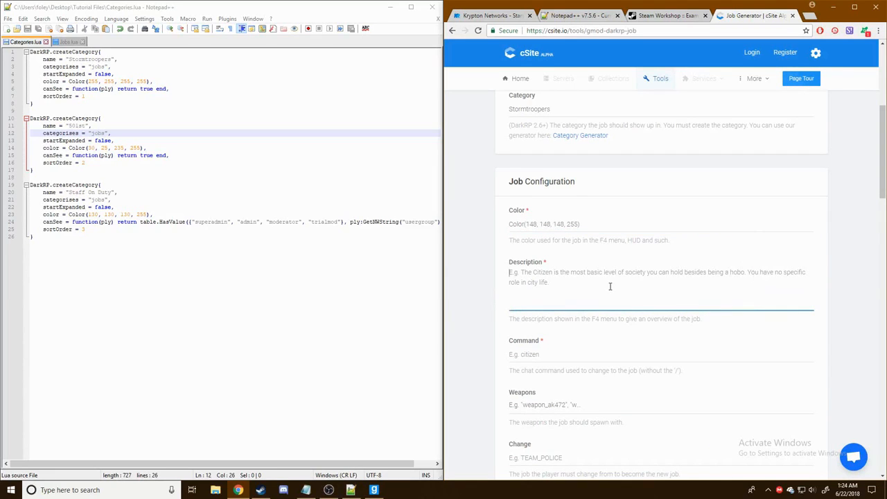
text(You)
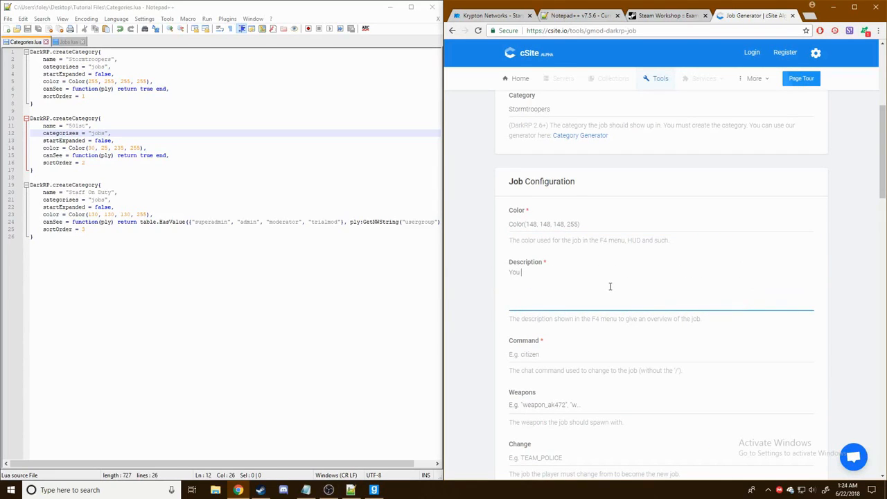
text( are a Storm Trooper Cadet)
key(BackSpace)
key(BackSpace)
click(481, 311)
scroll(481, 311, down, 1)
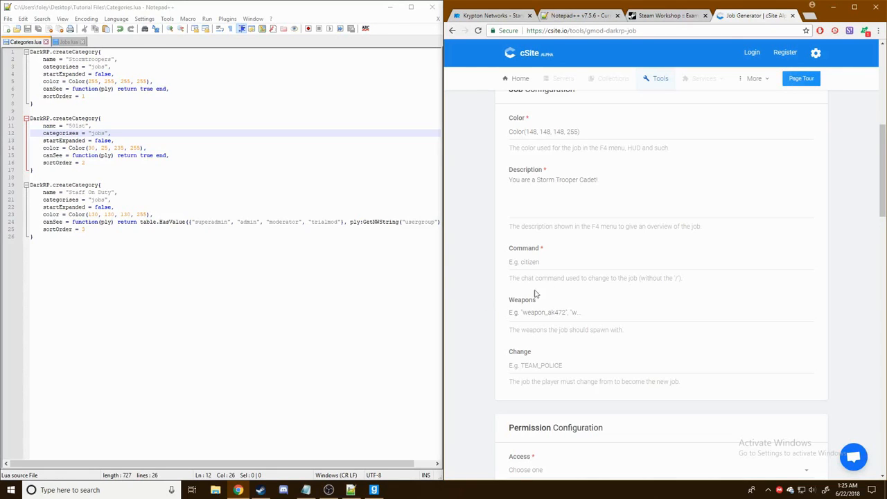
- Enter the chat command stormtroopercadet, correcting the misspelled ending
click(555, 261)
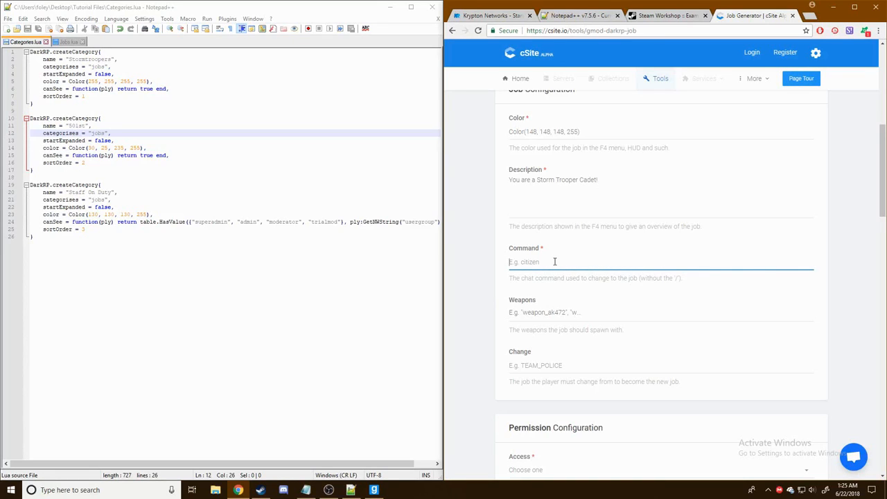
text(stormtroopercader)
click(493, 261)
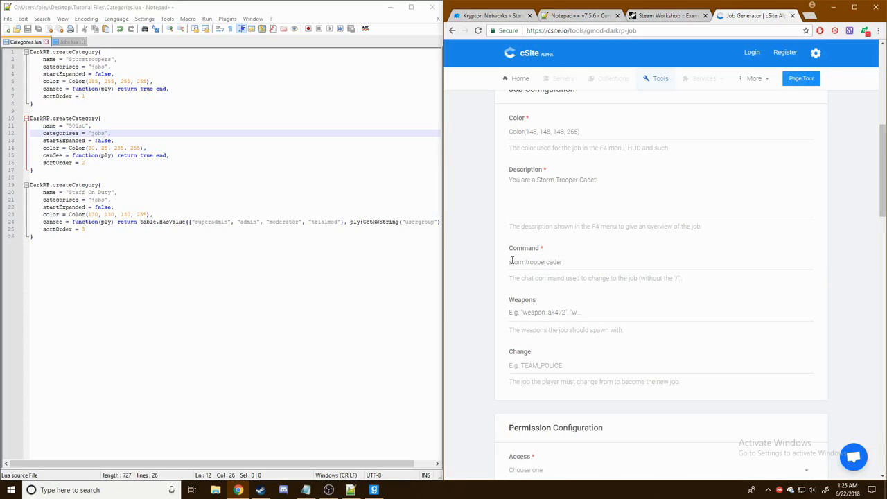
click(526, 263)
click(594, 261)
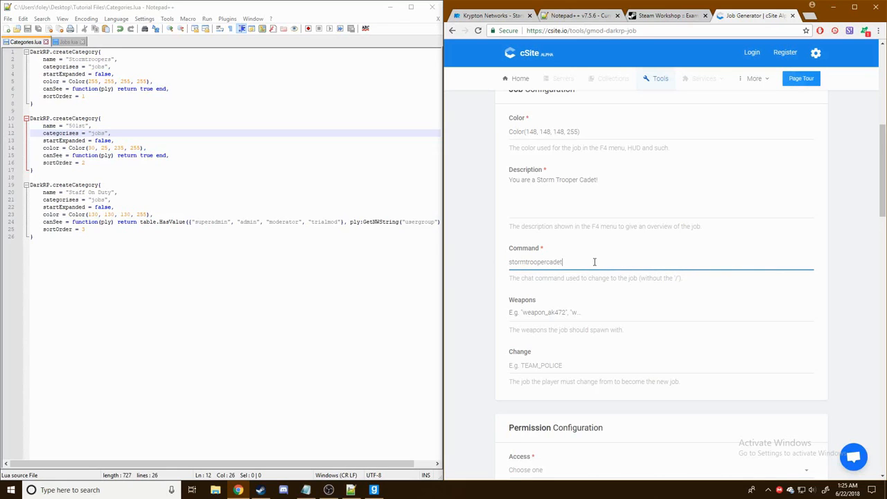
scroll(595, 261, down, 1)
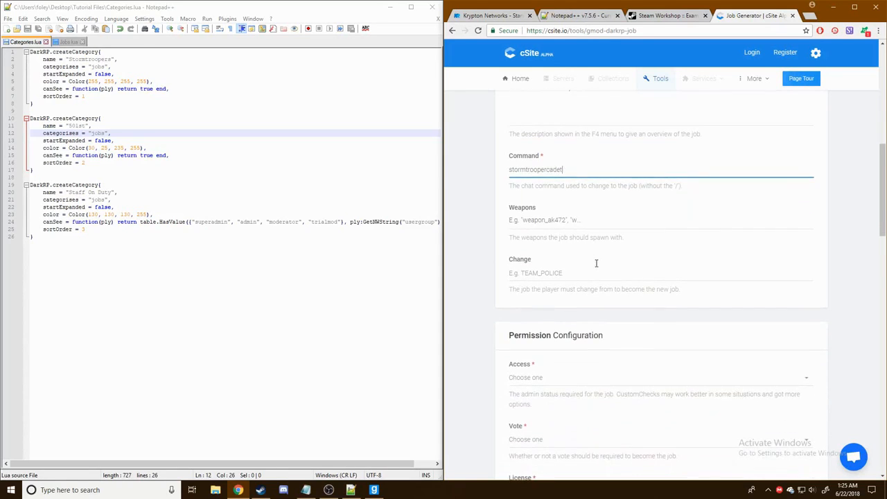
- Select the Weapons field, then briefly run the trooper around in Garry's Mod
click(571, 220)
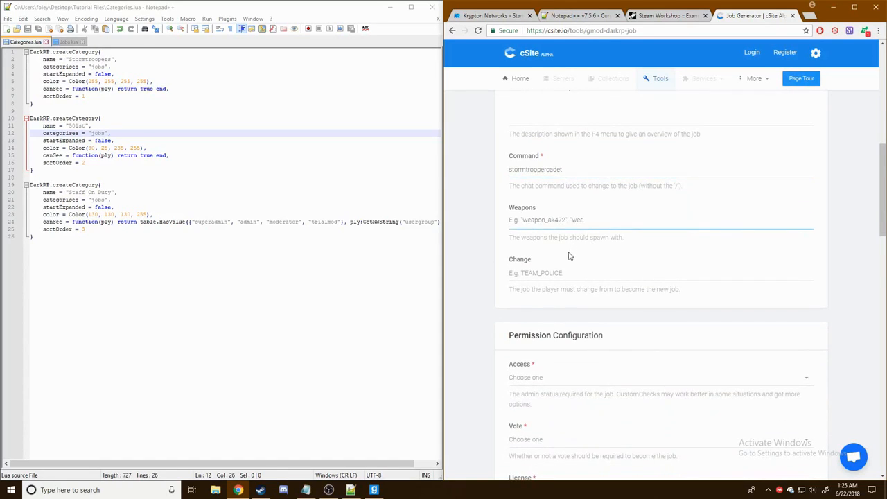
click(374, 490)
key(w)
key(w)
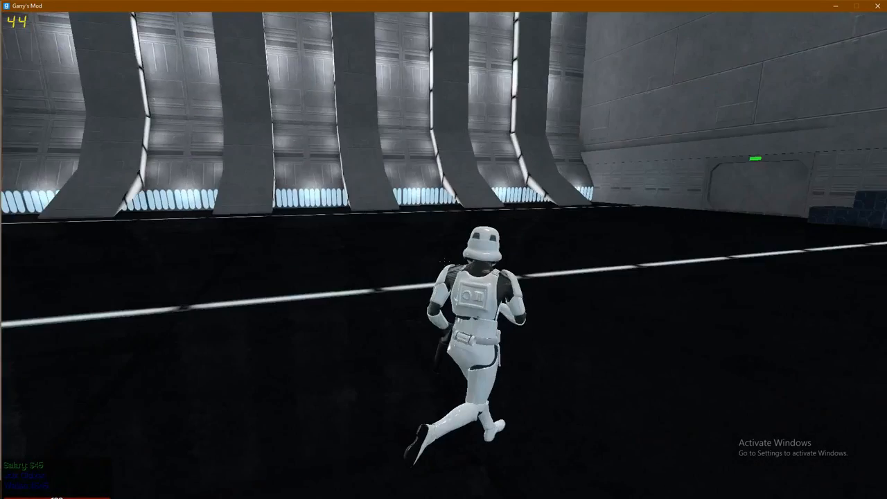
key(w)
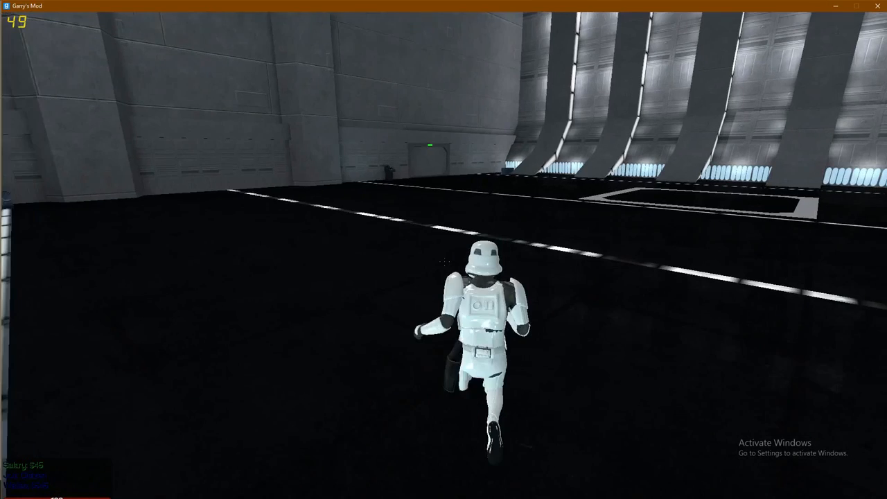
key(alt+Tab)
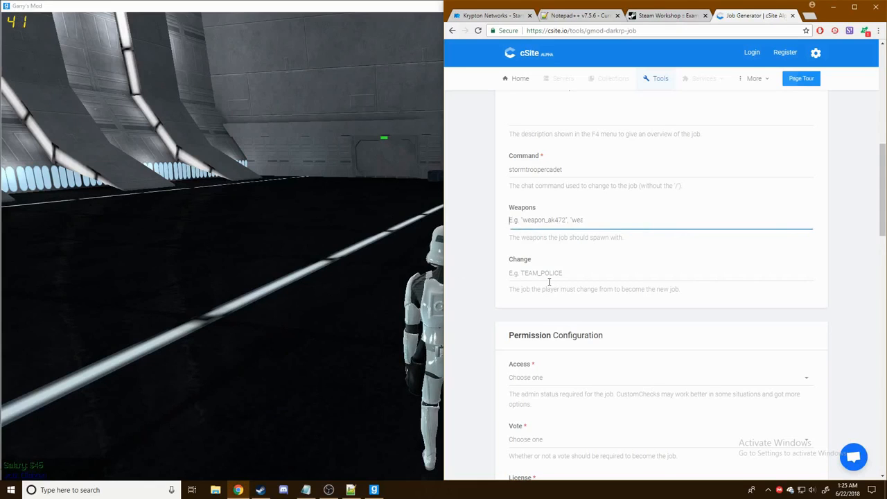
- Let everyone take the job and require no vote
scroll(591, 251, down, 2)
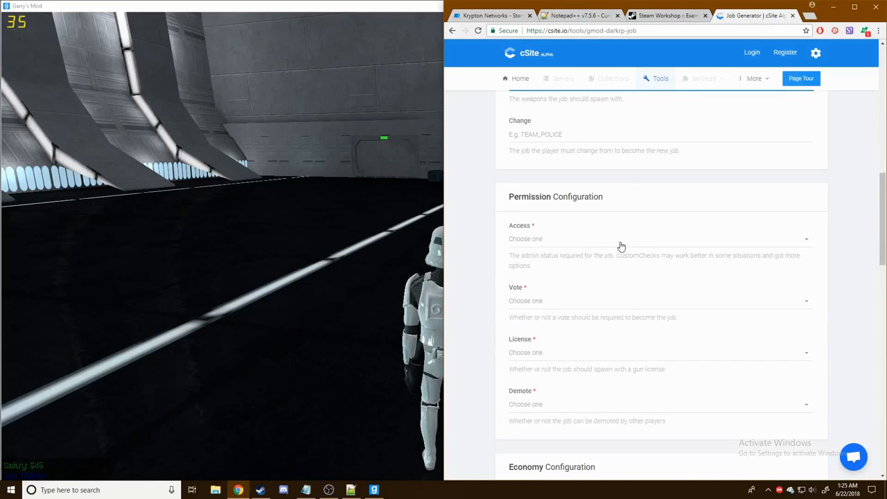
scroll(589, 243, down, 2)
scroll(526, 208, up, 1)
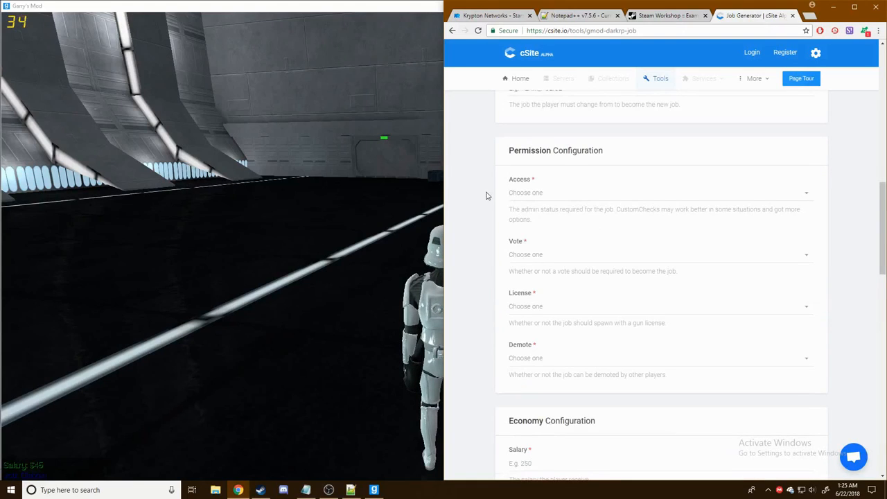
click(557, 199)
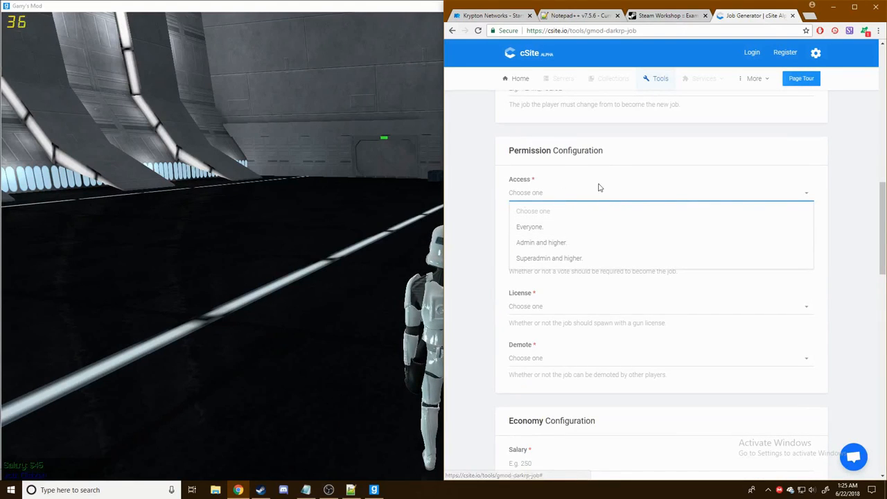
click(525, 232)
scroll(574, 219, down, 1)
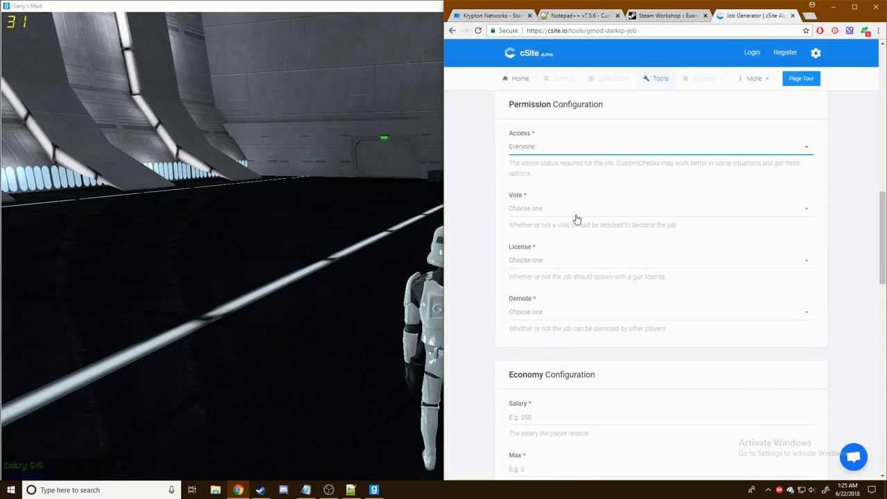
click(576, 219)
click(558, 260)
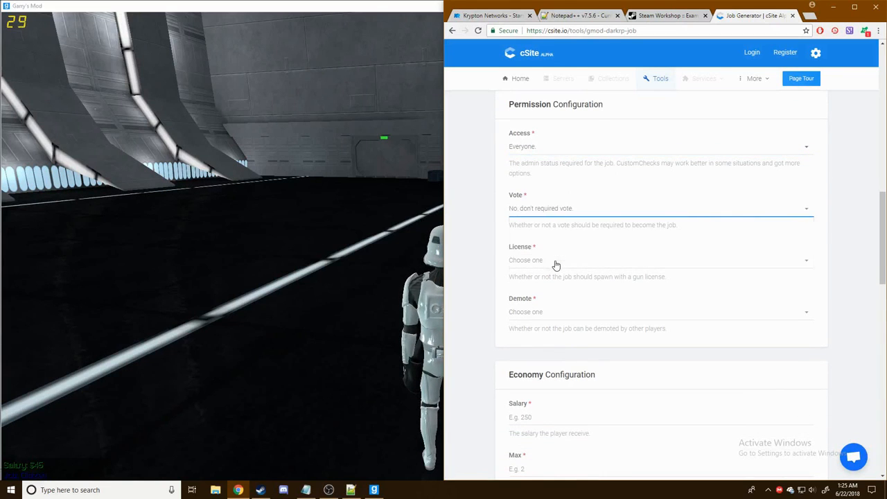
scroll(584, 266, down, 1)
scroll(571, 248, up, 1)
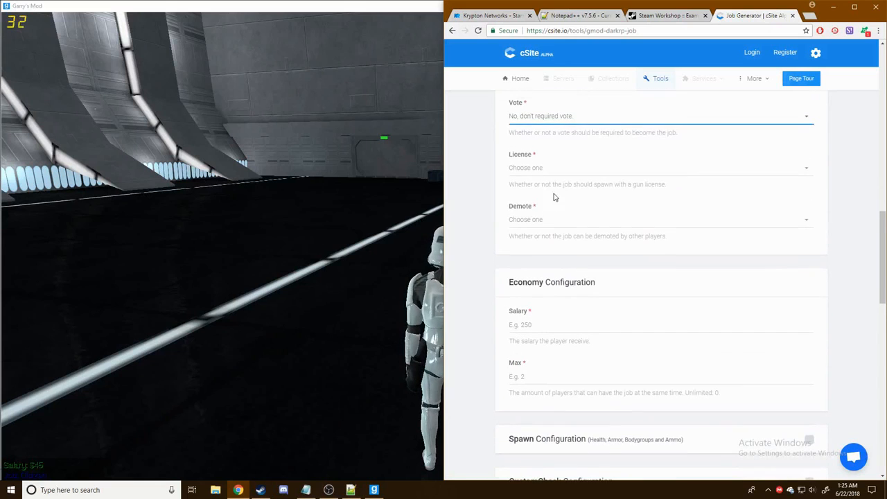
- Give the job no gun license and make it non-demotable
click(570, 169)
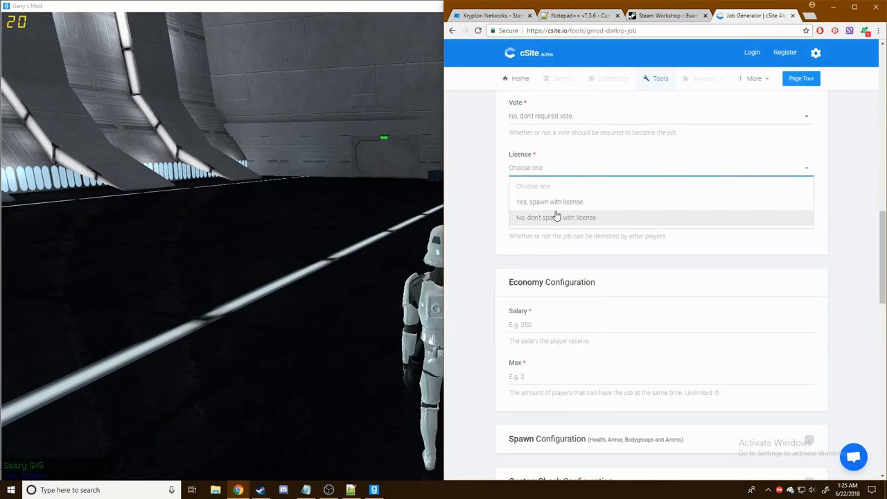
click(555, 220)
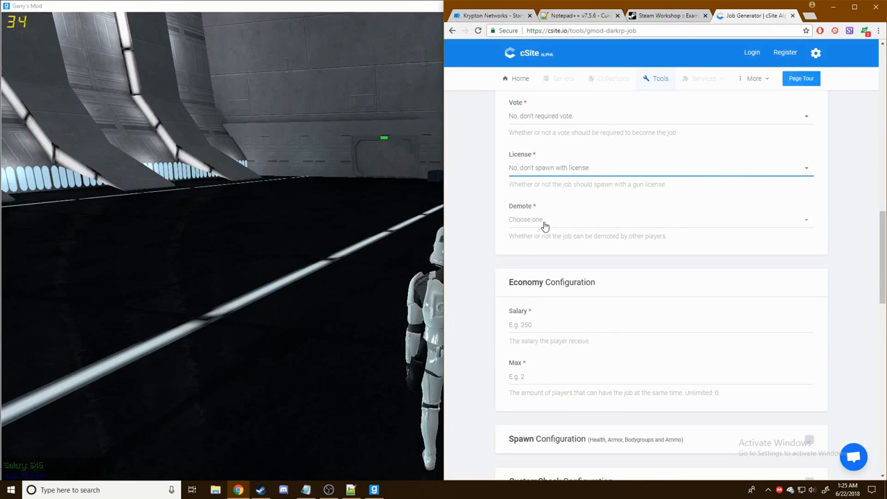
click(543, 223)
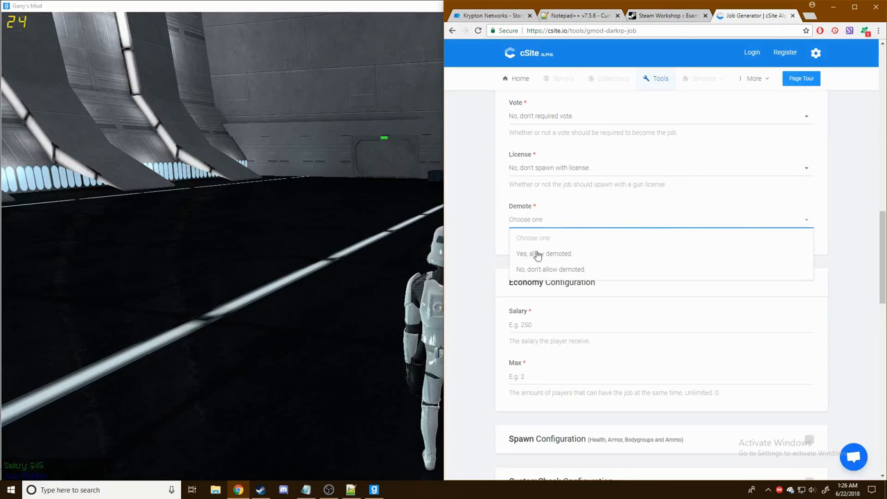
click(554, 270)
- Set the salary to 50 and the maximum players to 0 (unlimited)
scroll(649, 276, down, 2)
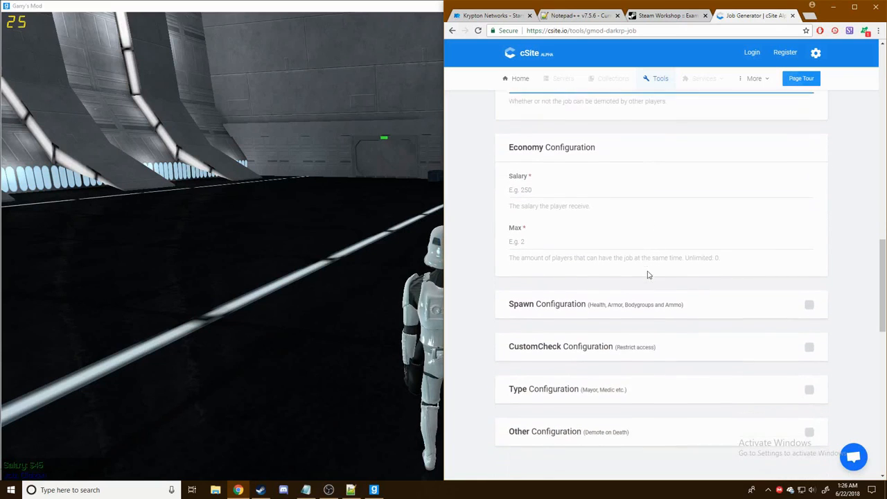
click(567, 187)
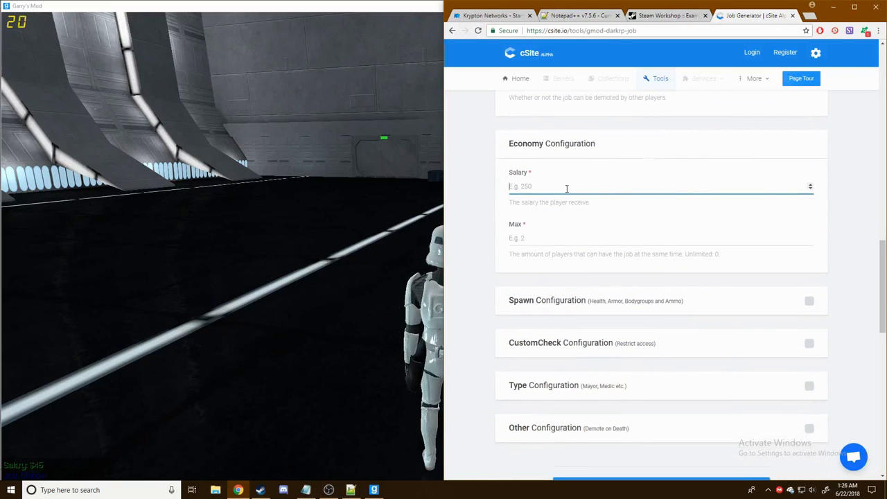
text(50)
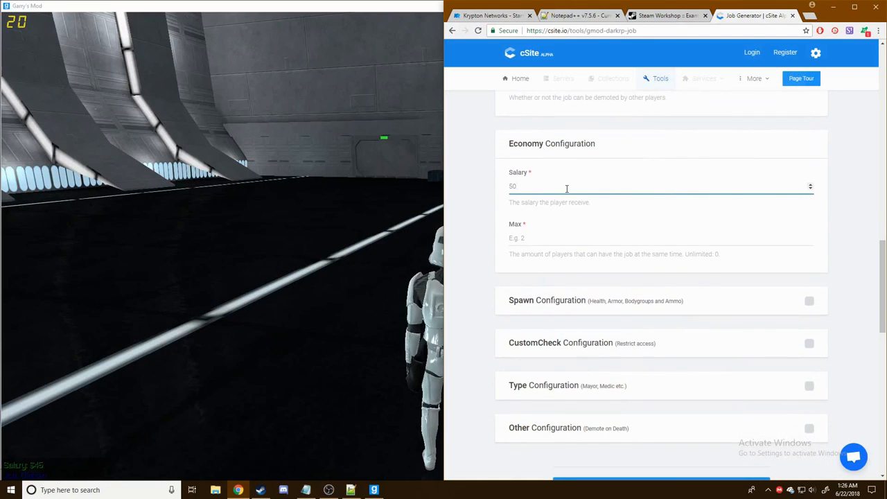
click(553, 234)
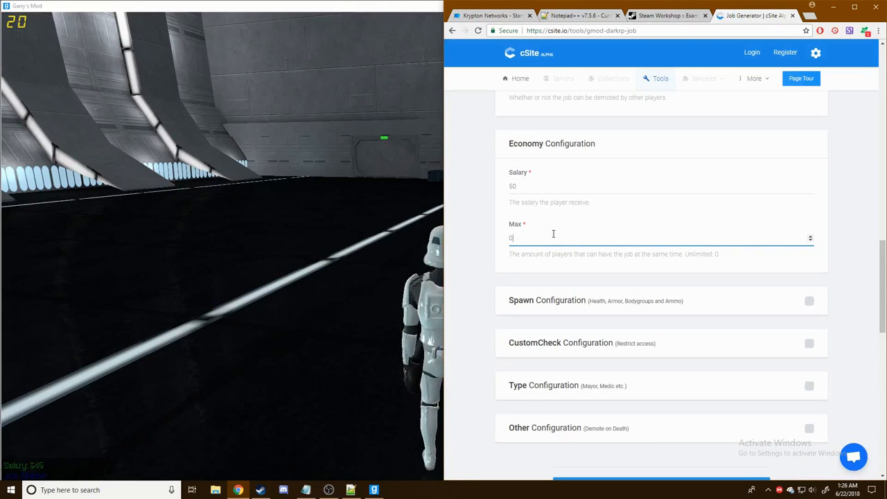
click(855, 273)
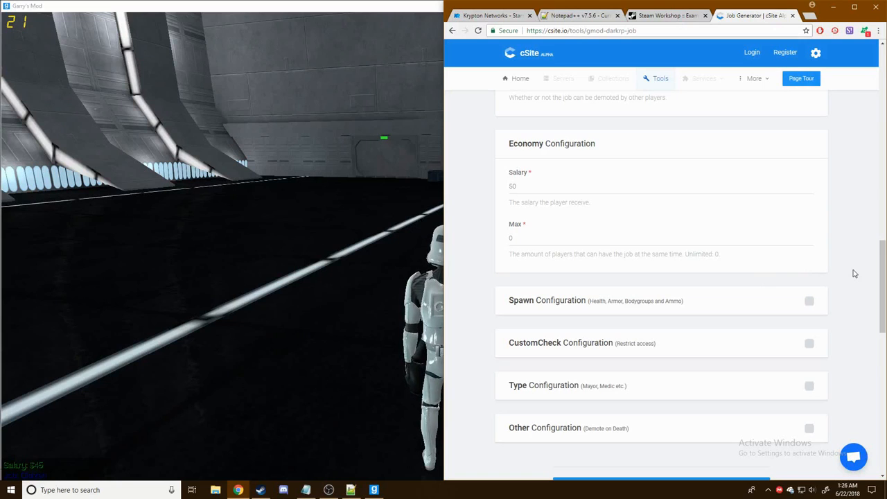
scroll(851, 276, down, 1)
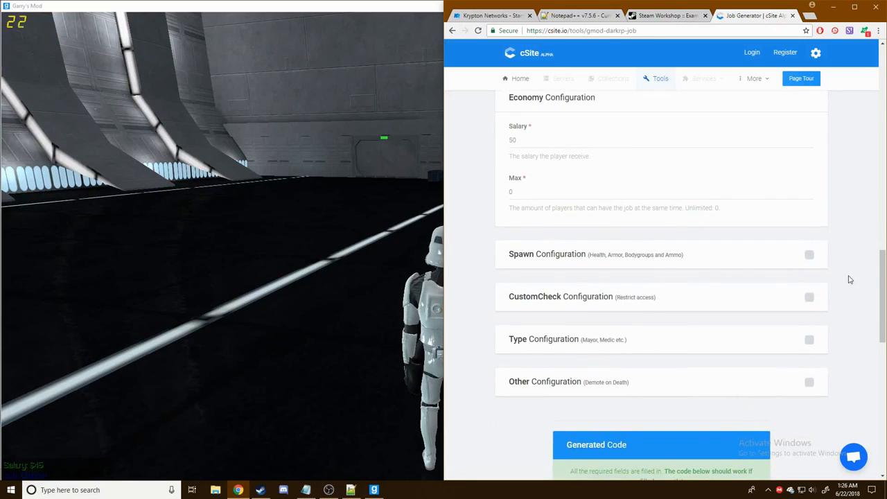
- Enable spawn configuration with 100 health and 0 armor, then scroll to the generated code
click(809, 254)
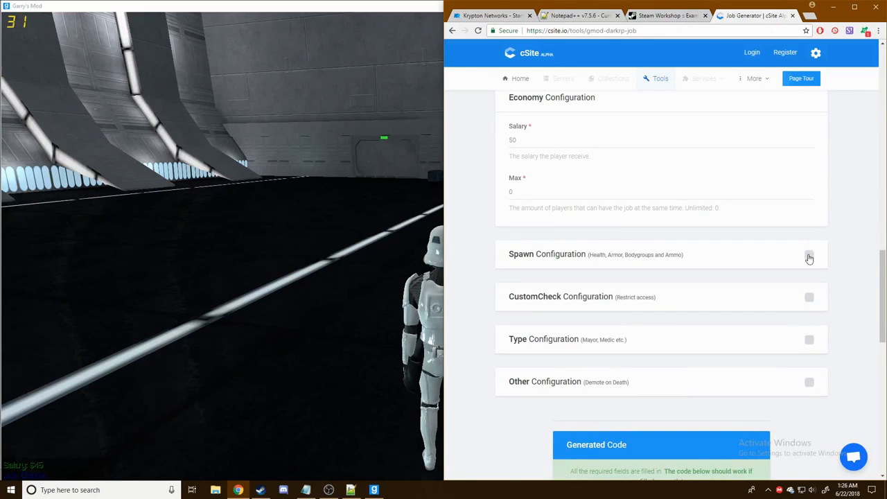
scroll(824, 256, down, 2)
click(554, 203)
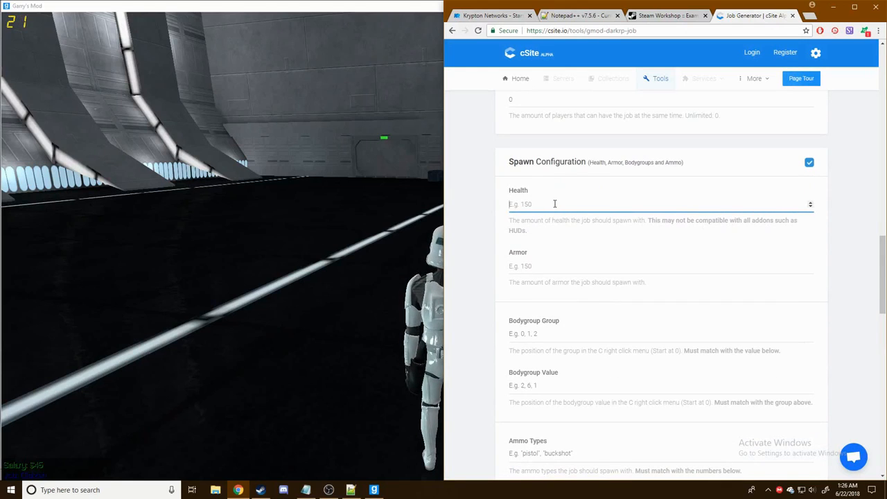
text(100)
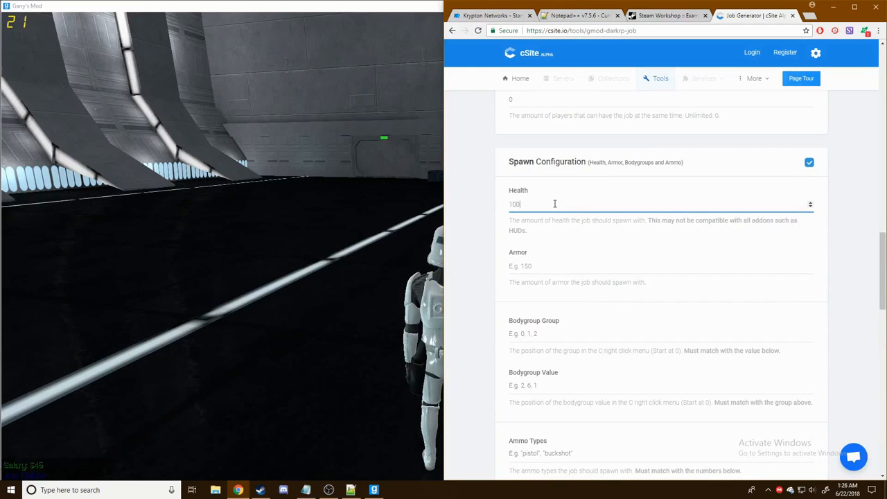
click(579, 259)
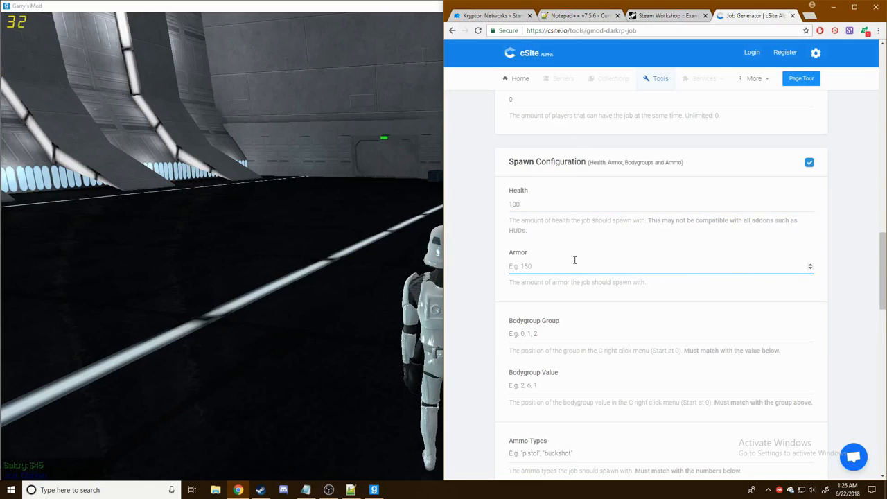
text(0)
scroll(843, 250, down, 3)
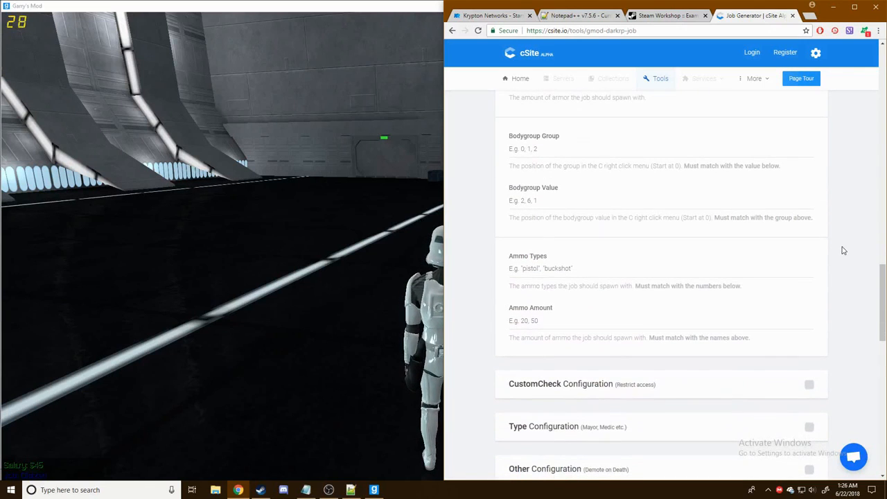
scroll(573, 237, down, 4)
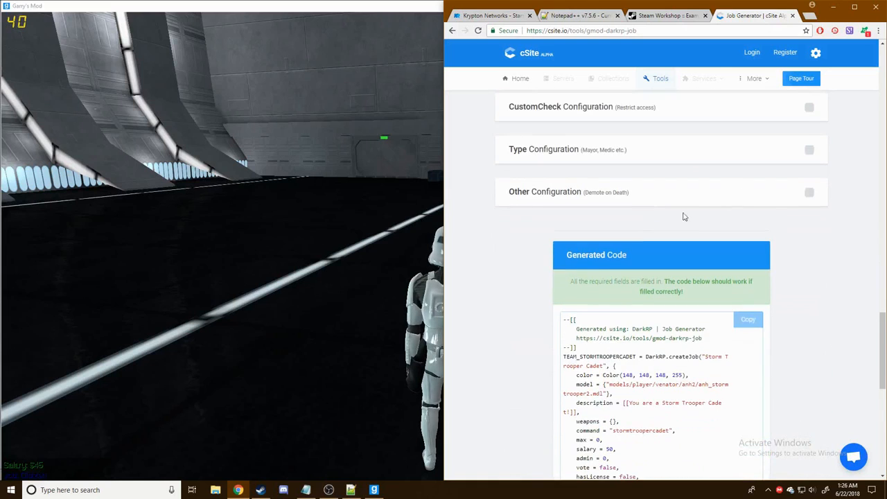
- Paste the generated TEAM_STORMTROOPERCADET code into Jobs.lua, followed by two blank lines
scroll(565, 131, down, 3)
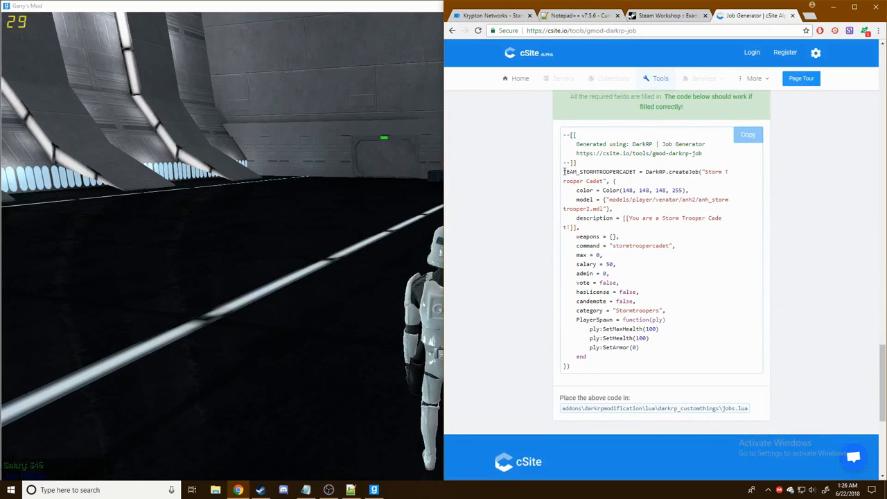
drag(564, 171, 704, 375)
key(ctrl+c)
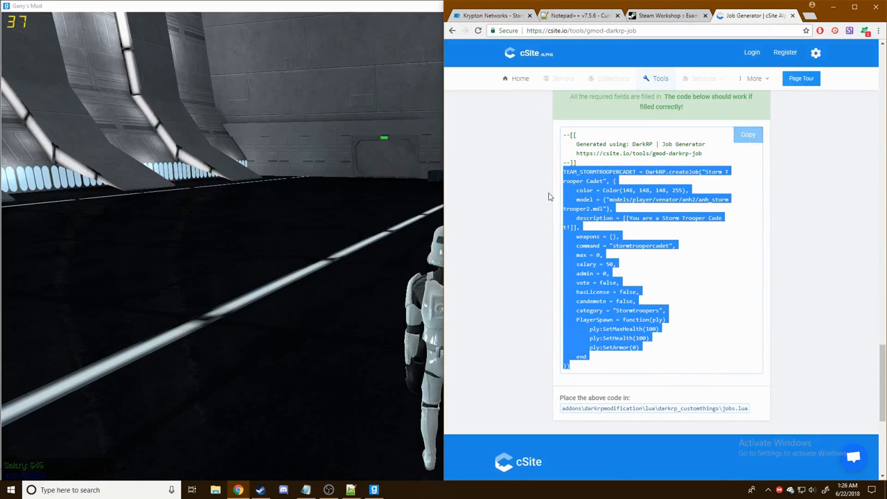
click(350, 490)
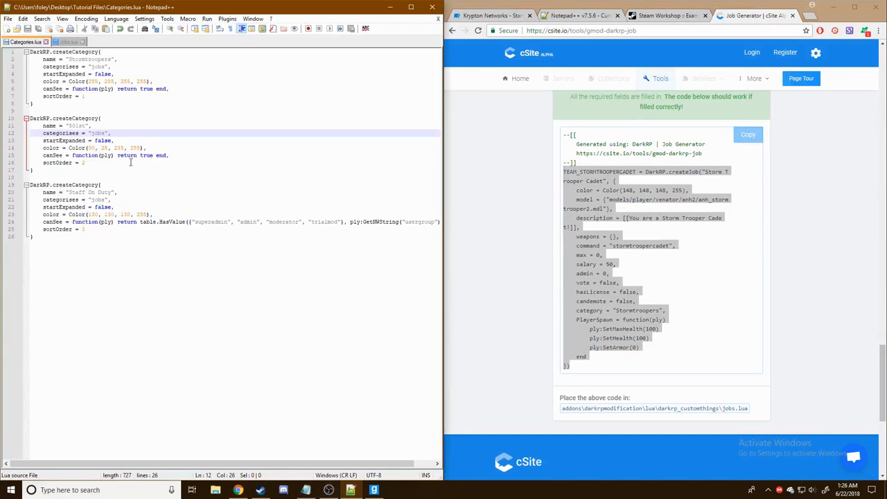
click(69, 42)
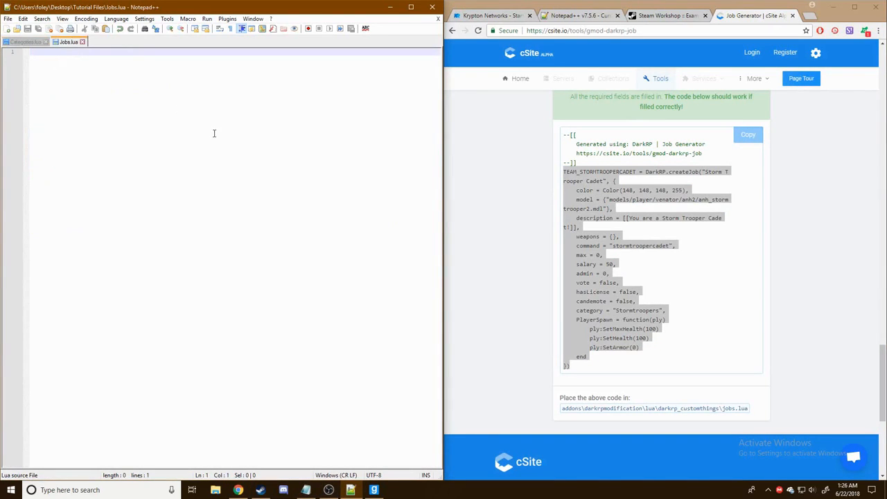
key(ctrl+v)
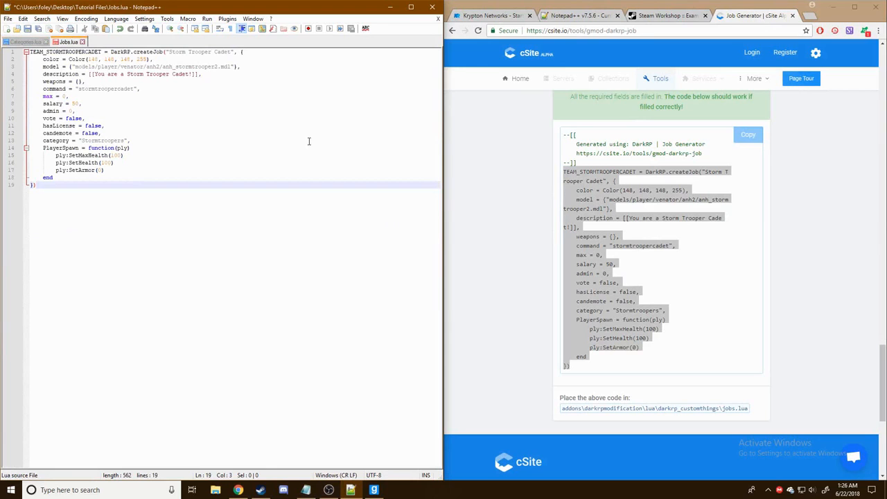
key(Return)
key(Return)
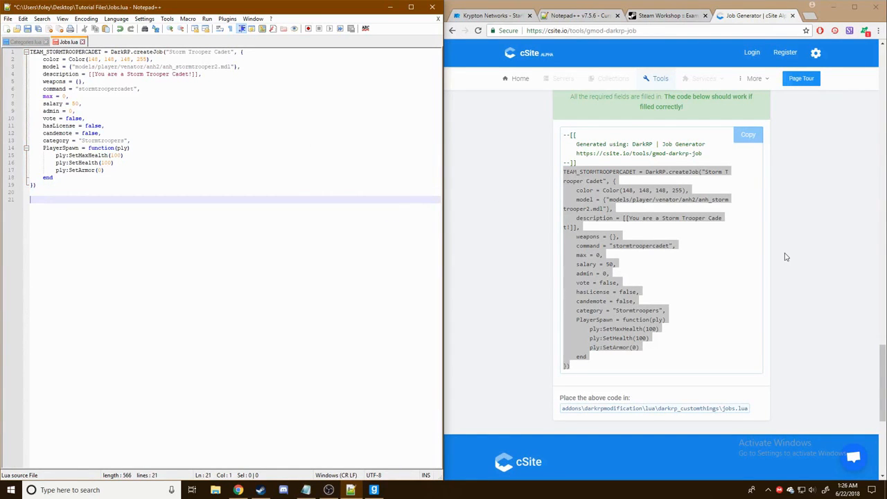
- Remove CADET from the TeamID and Cadet from the name, leaving TEAM_STORMTROOPER and Storm Trooper
click(785, 255)
scroll(845, 265, up, 20)
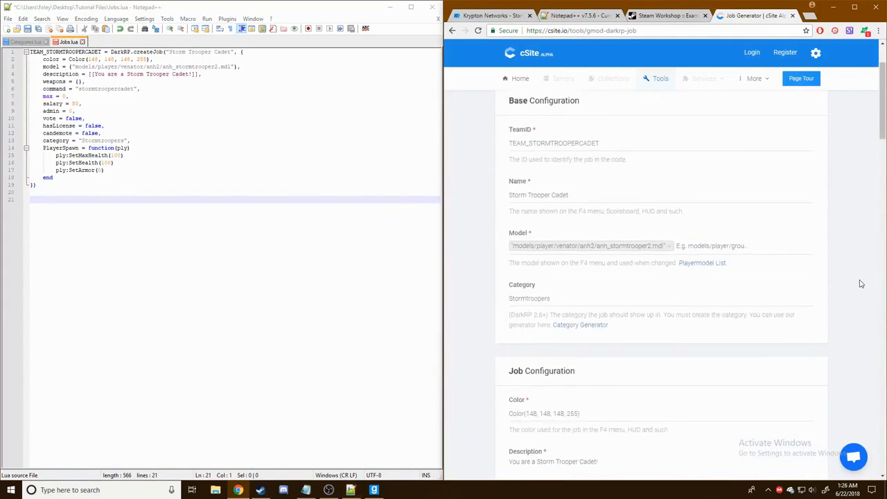
scroll(861, 283, up, 2)
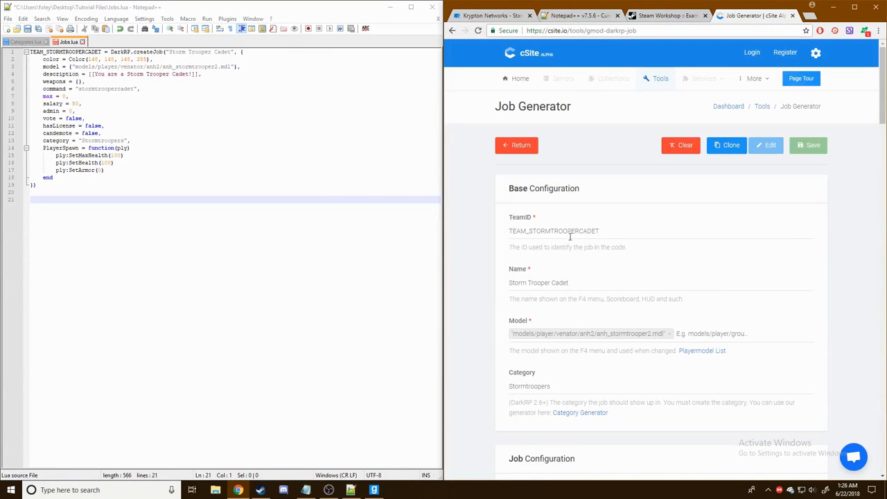
drag(580, 231, 709, 227)
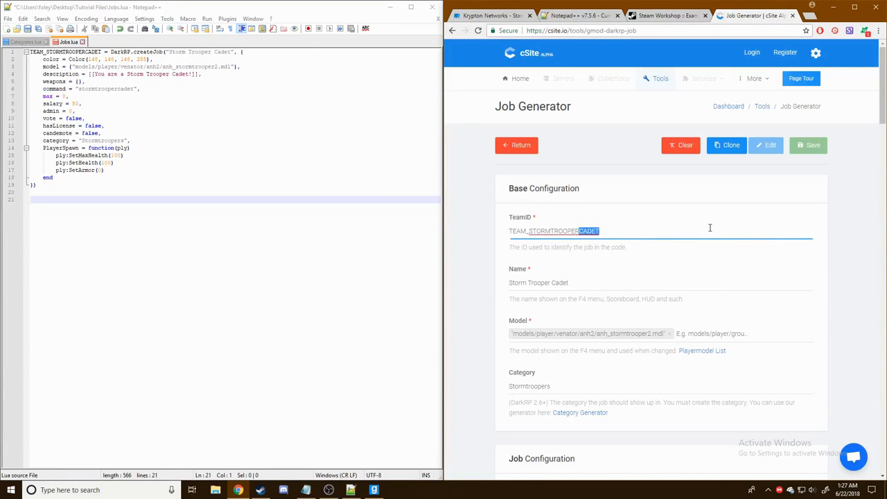
key(BackSpace)
drag(550, 283, 722, 279)
key(BackSpace)
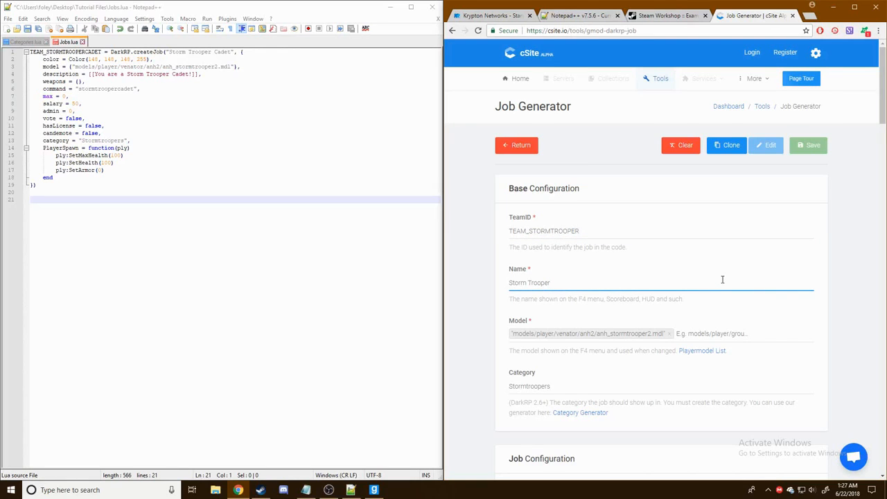
- Remove Cadet from the description and chat command, then return to Garry's Mod
scroll(707, 284, down, 3)
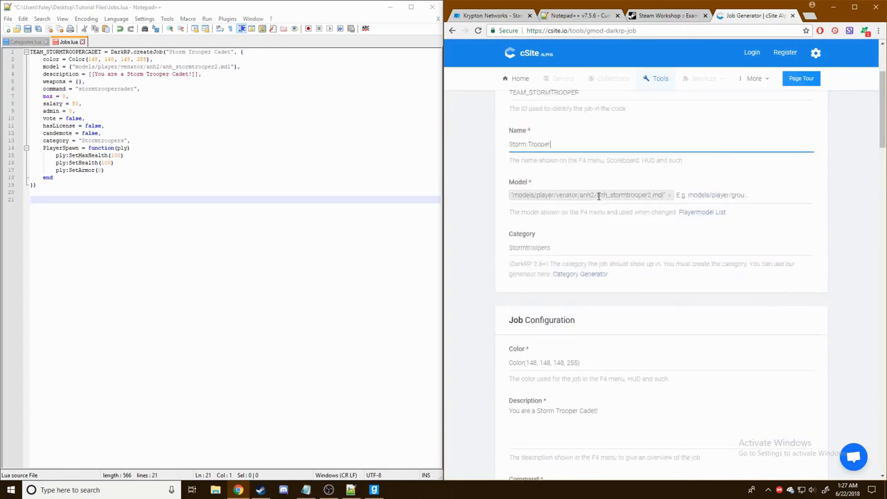
scroll(582, 208, up, 1)
scroll(527, 277, down, 2)
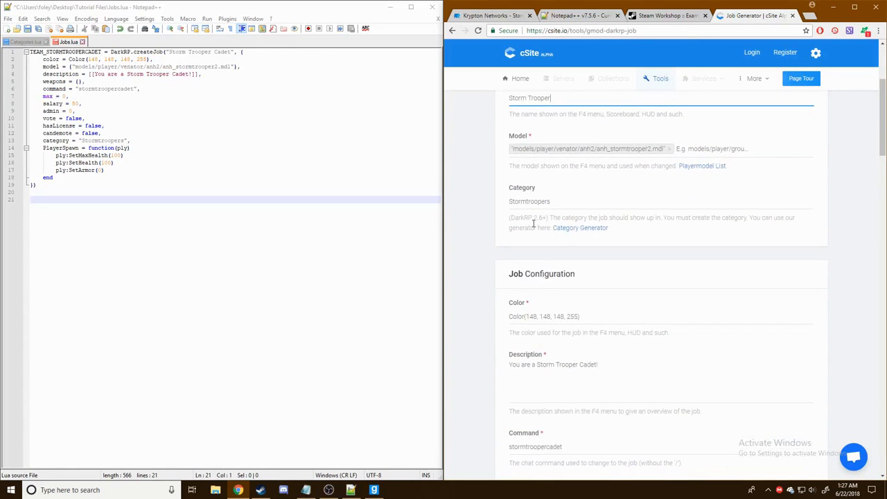
scroll(544, 208, down, 2)
scroll(579, 237, down, 1)
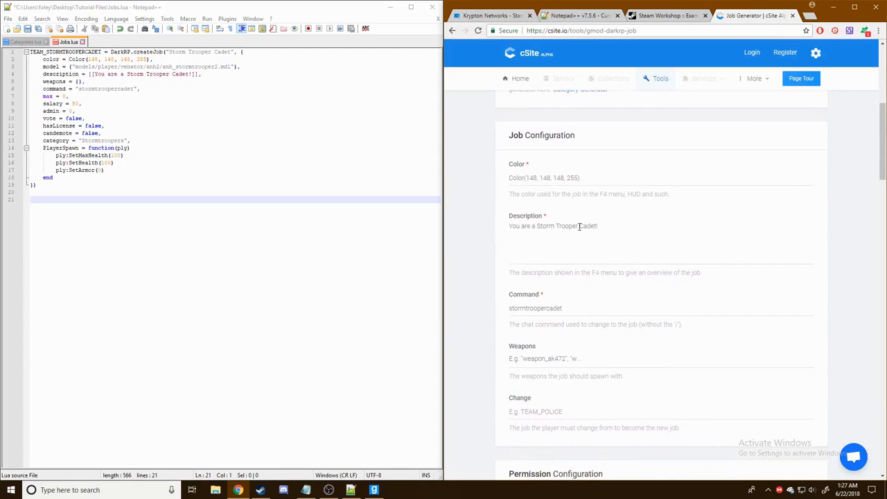
drag(579, 226, 594, 227)
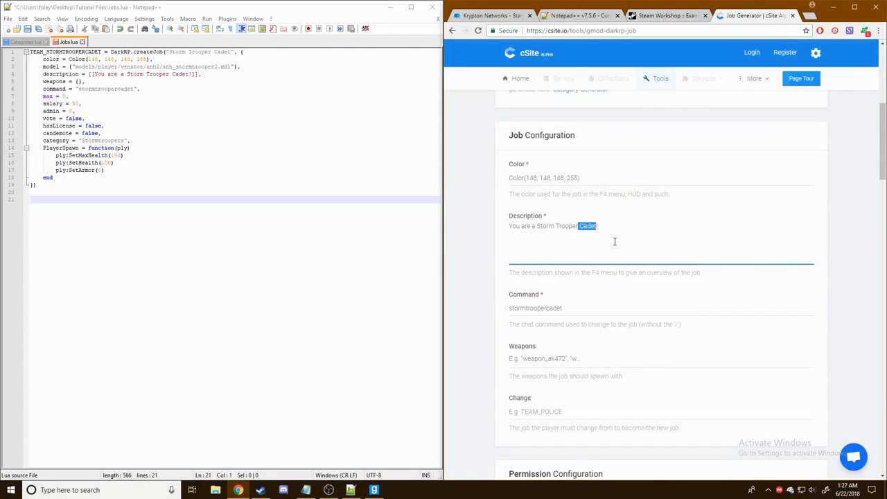
key(BackSpace)
scroll(614, 241, down, 1)
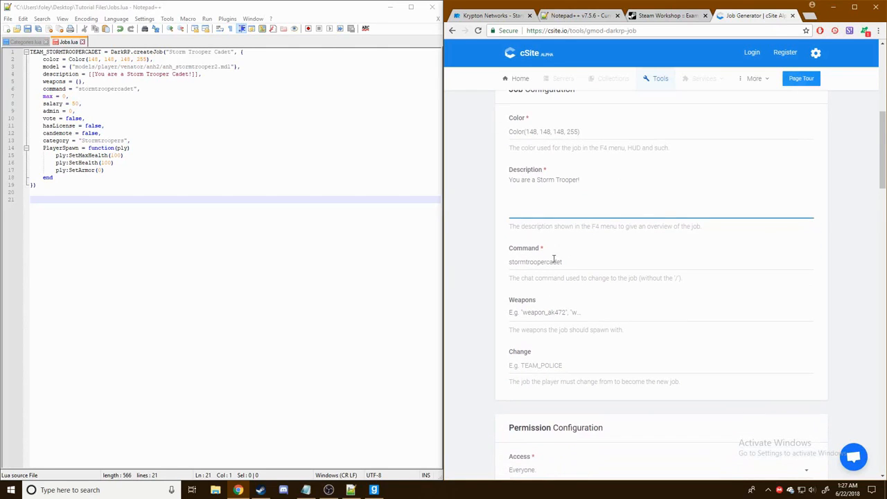
drag(547, 262, 652, 255)
key(BackSpace)
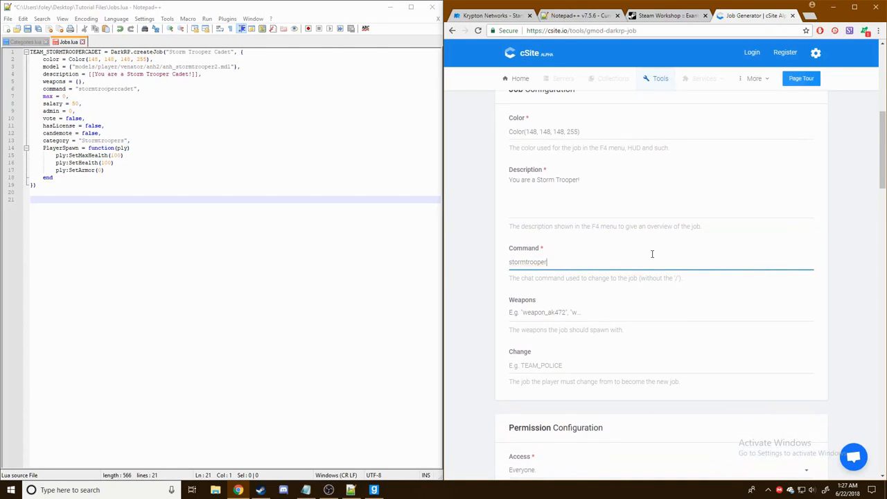
scroll(666, 236, down, 2)
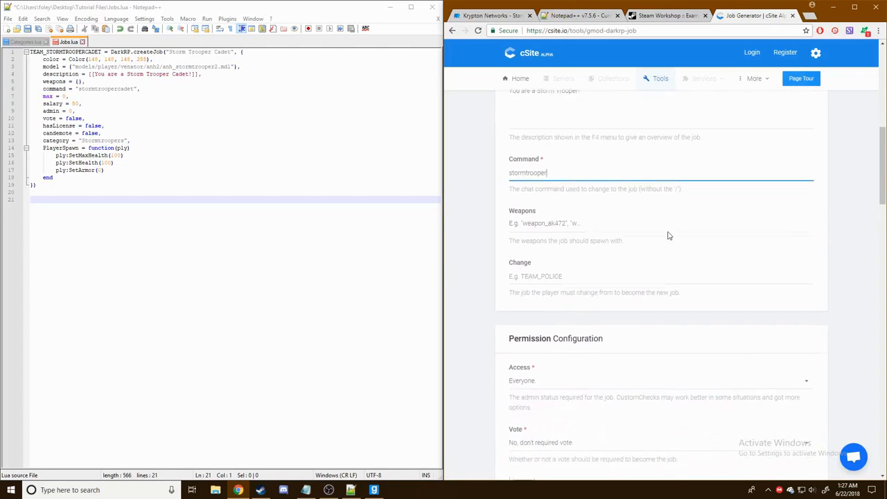
click(373, 490)
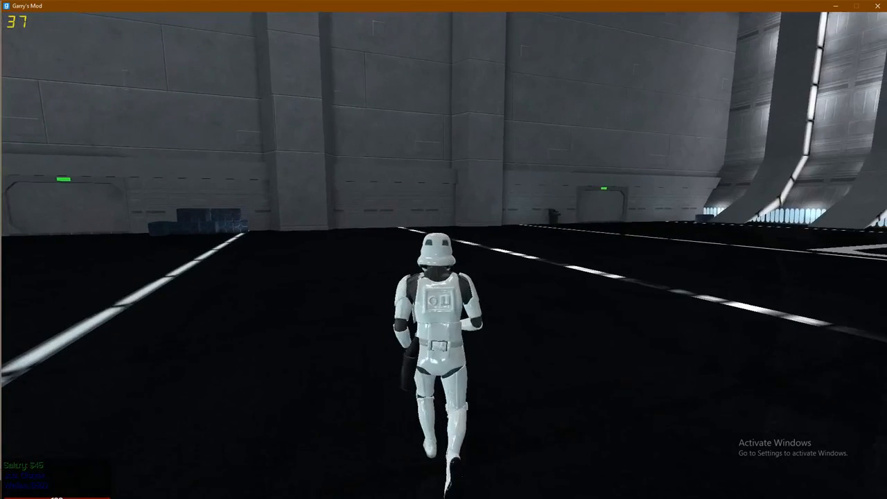
- Browse the spawn menu's TFA Star Wars weapon list in Garry's Mod
key(q)
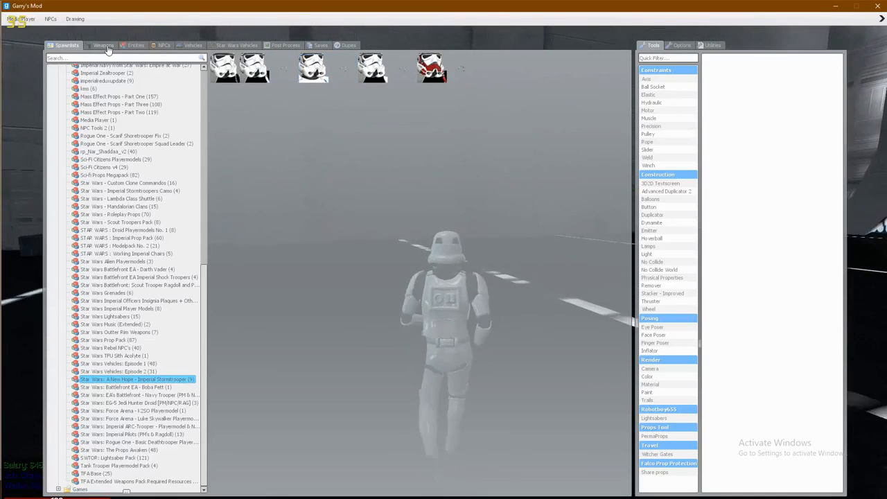
click(104, 46)
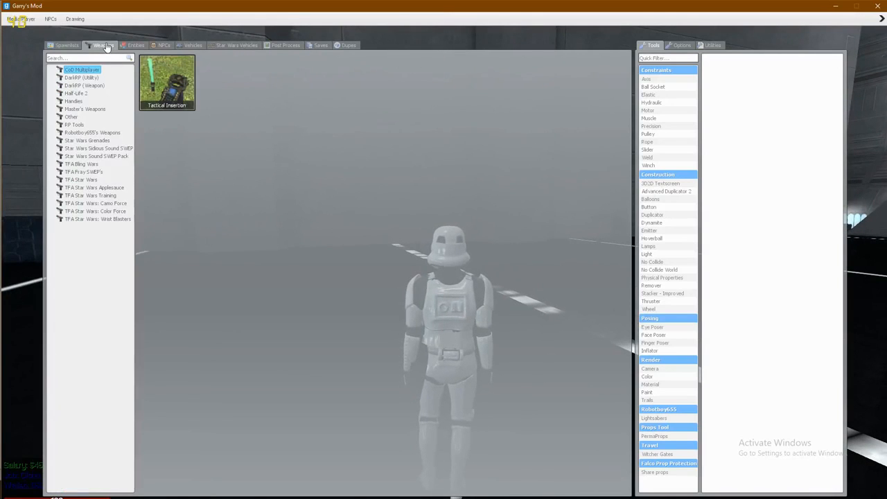
click(88, 182)
key(q)
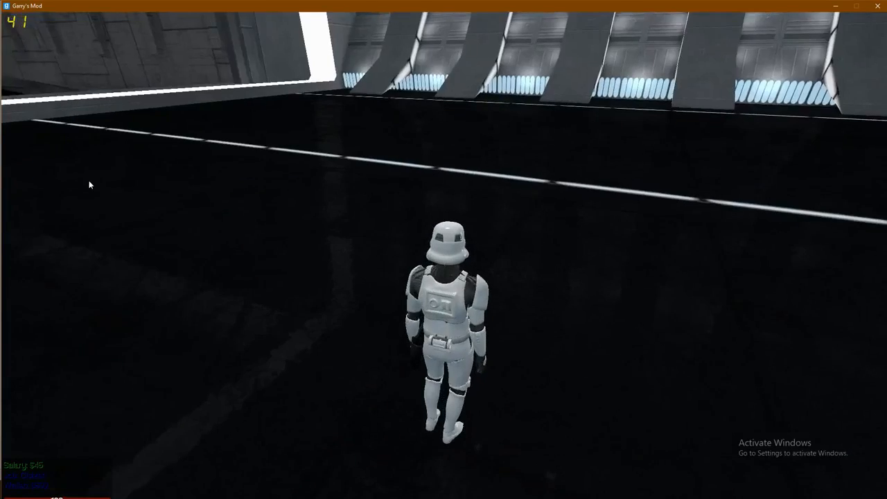
key(q)
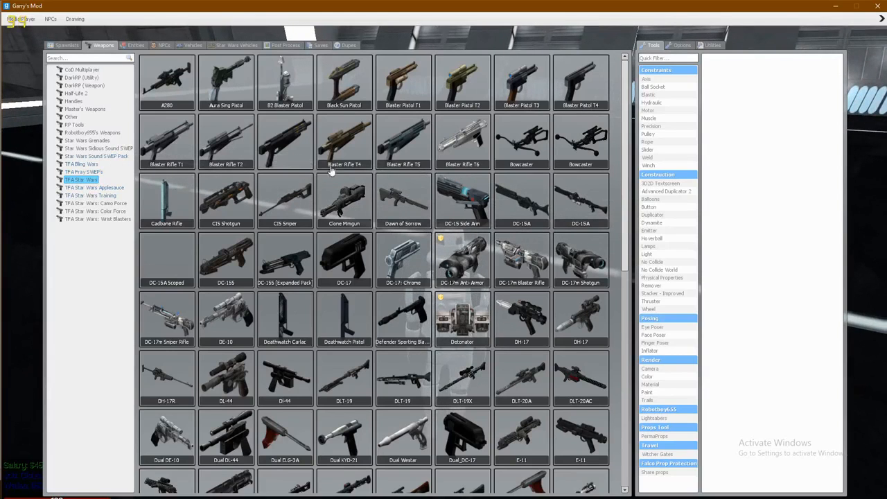
scroll(342, 169, down, 3)
scroll(347, 169, down, 3)
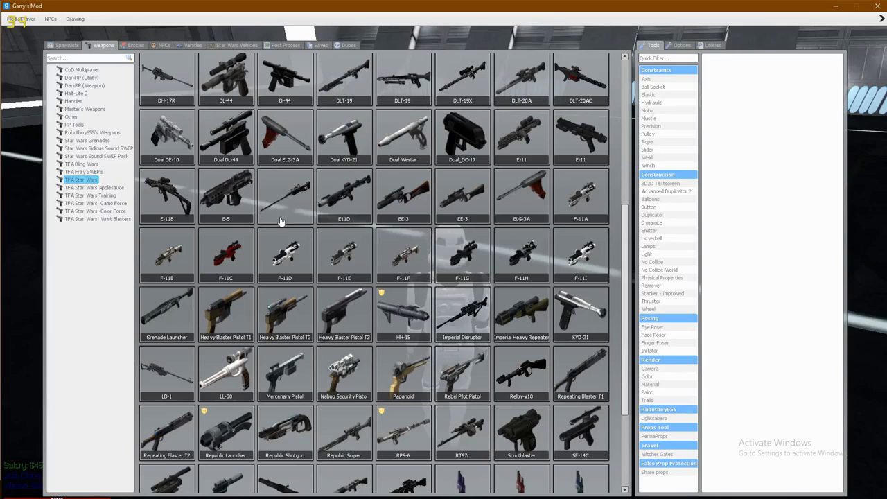
scroll(281, 223, up, 1)
scroll(346, 229, up, 2)
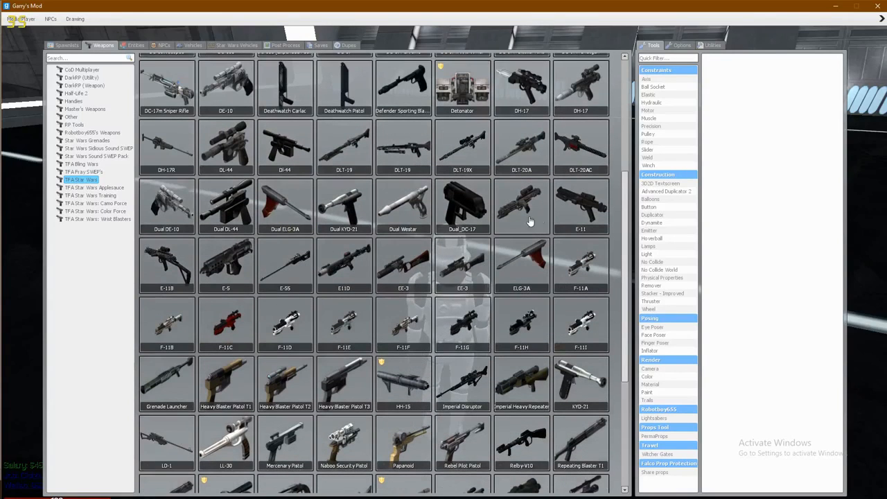
- Copy the E-11 rifle's weapon class name and return to cSite's Weapons field
key(q)
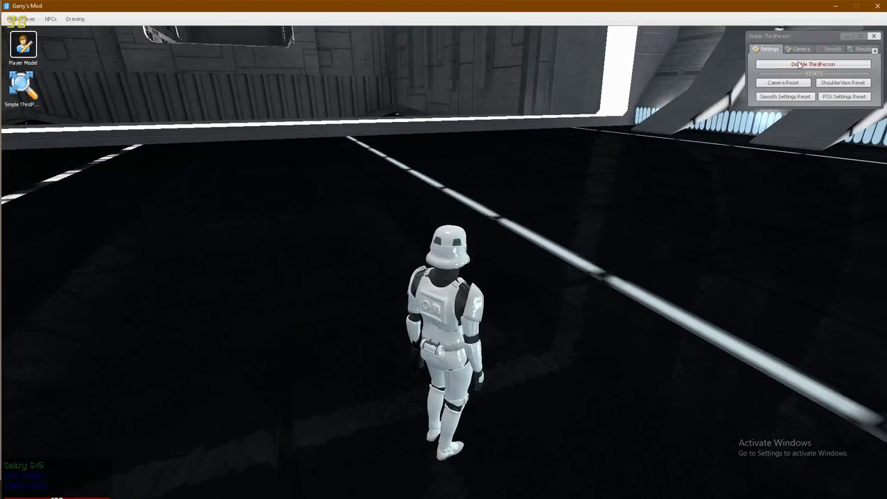
key(q)
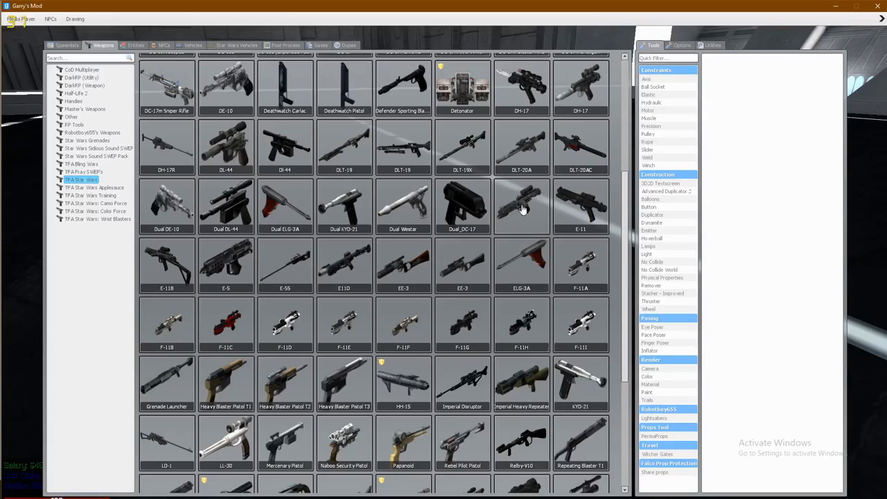
key(q)
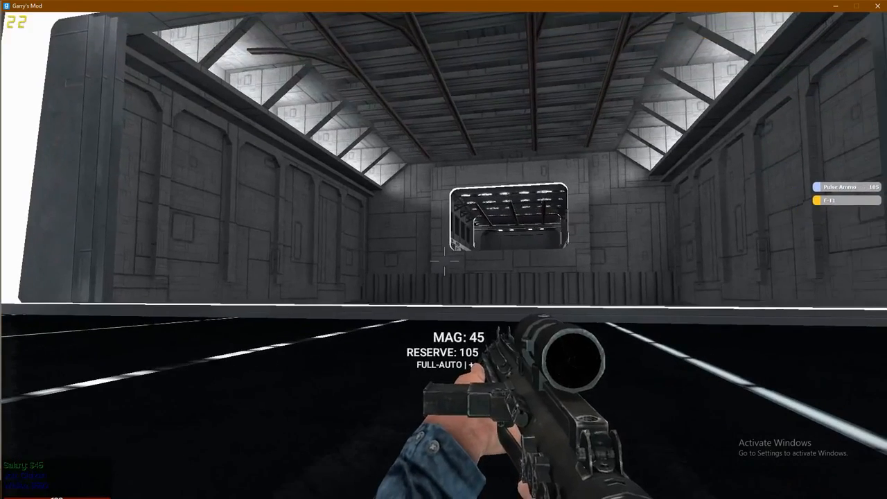
right_click(444, 261)
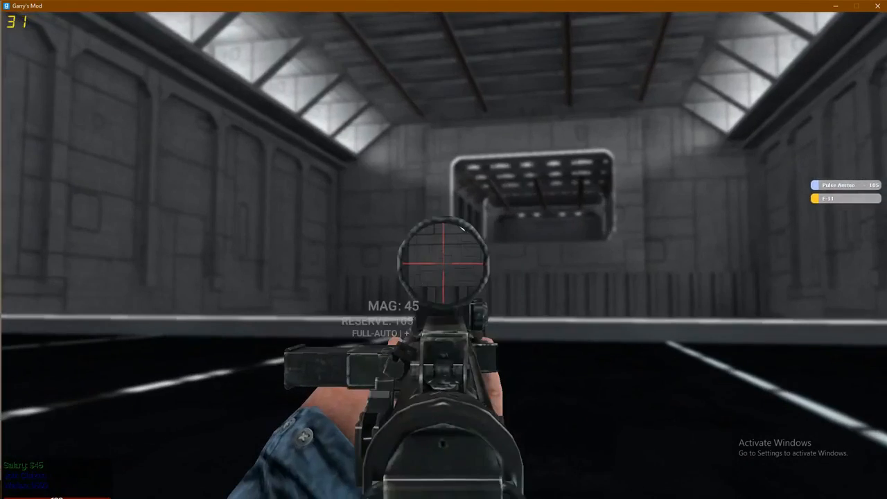
key(q)
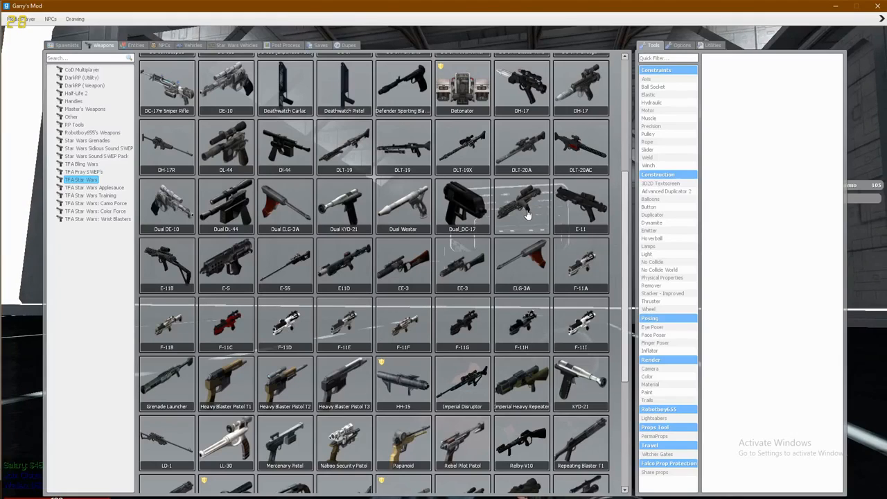
right_click(527, 215)
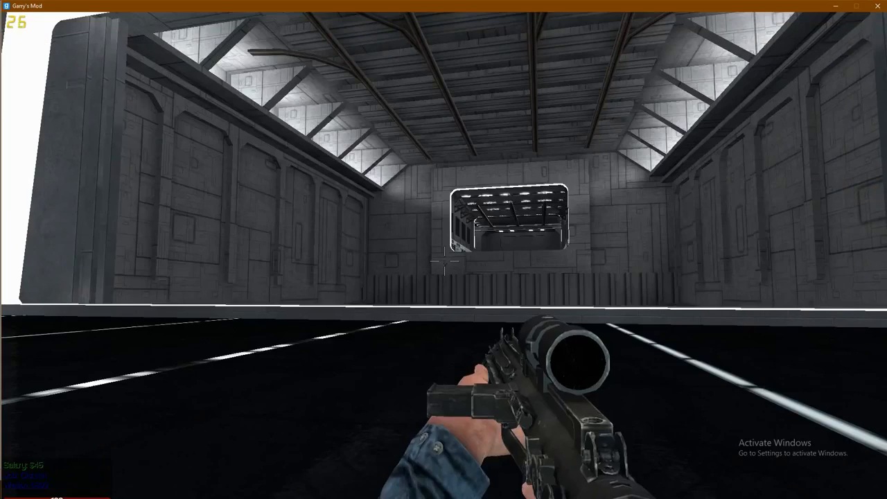
key(alt+Tab)
click(578, 228)
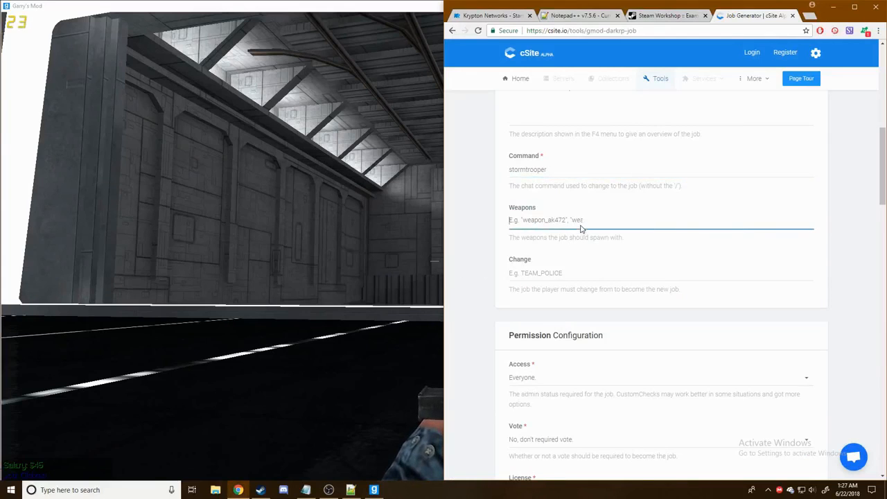
- Paste tfa_e11_extended into the job's Weapons list
text(tfa_e11_extended)
key(Return)
click(487, 283)
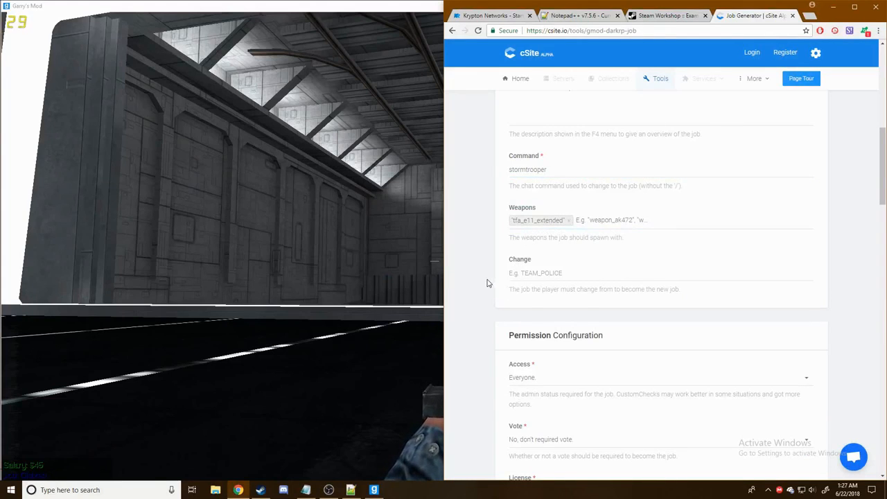
- Holster and redraw the scoped E-11 in game, then return to the job generator
key(alt+Tab)
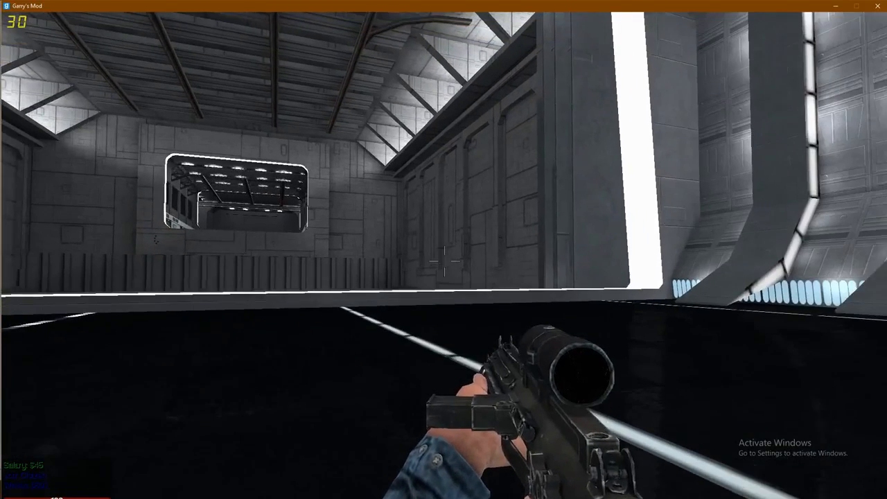
key(1)
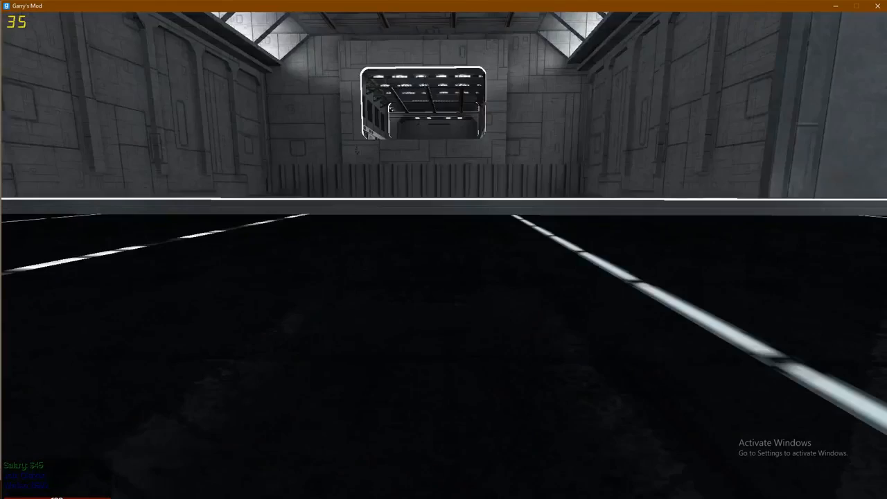
key(3)
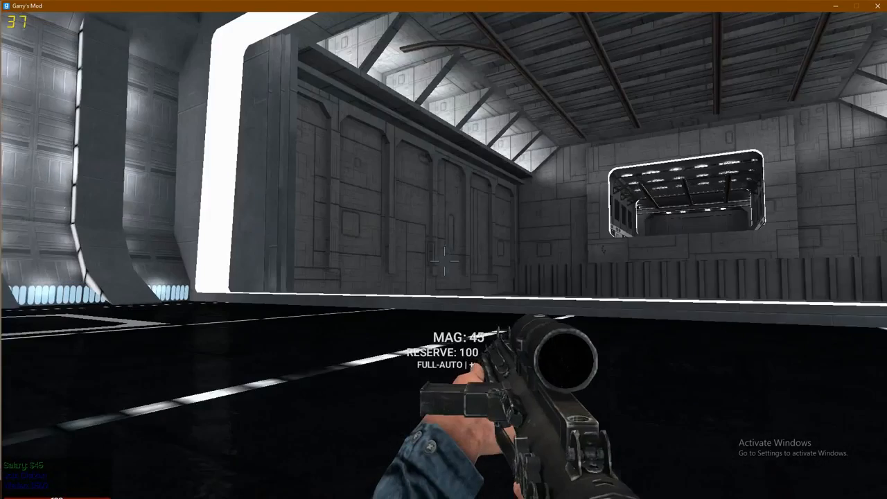
key(alt+Tab)
scroll(804, 266, down, 3)
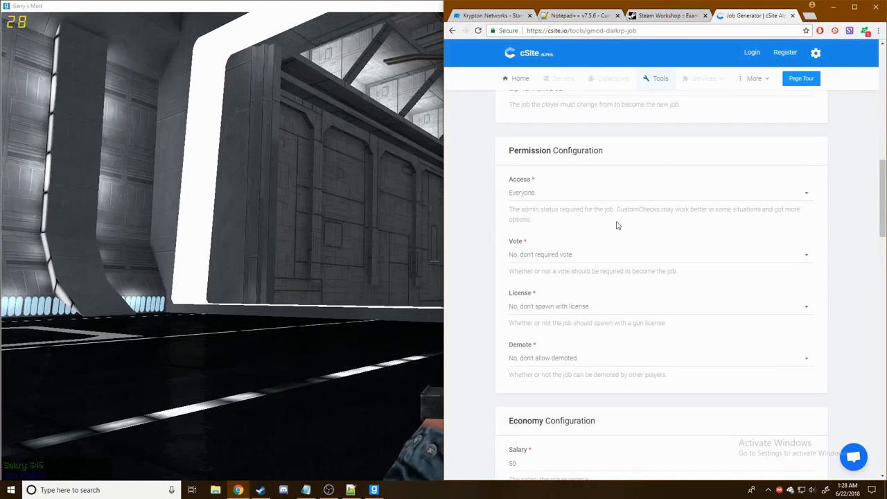
- Change the job's Salary from 50 to 100
scroll(616, 224, down, 2)
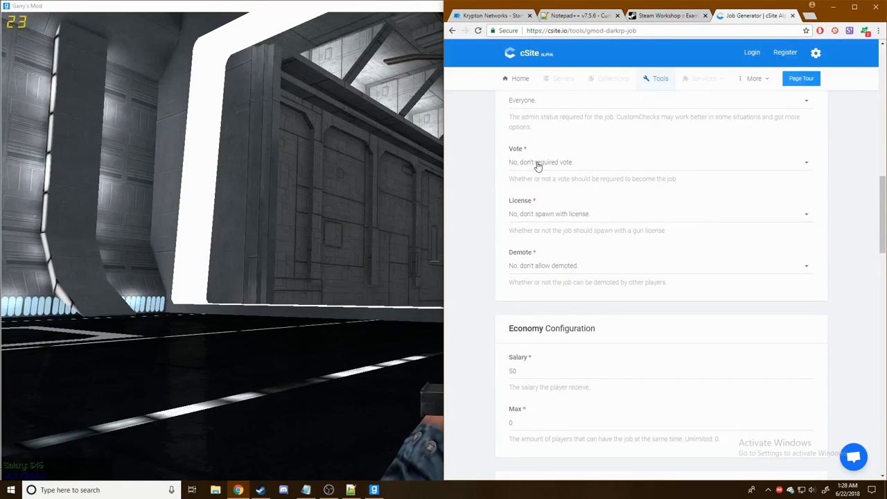
scroll(534, 170, down, 1)
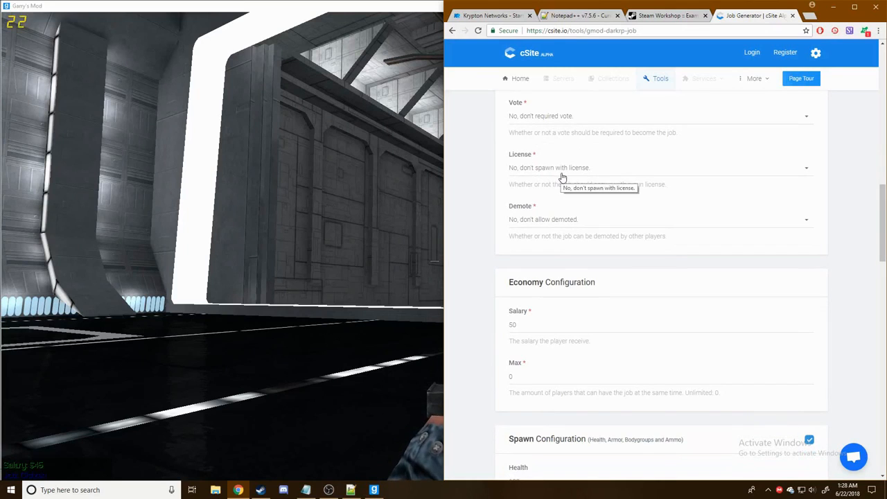
scroll(564, 175, down, 1)
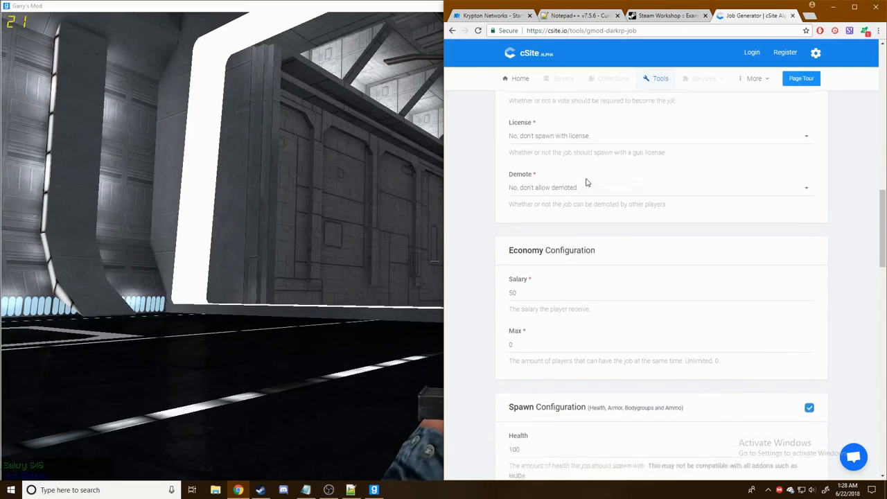
scroll(554, 174, down, 3)
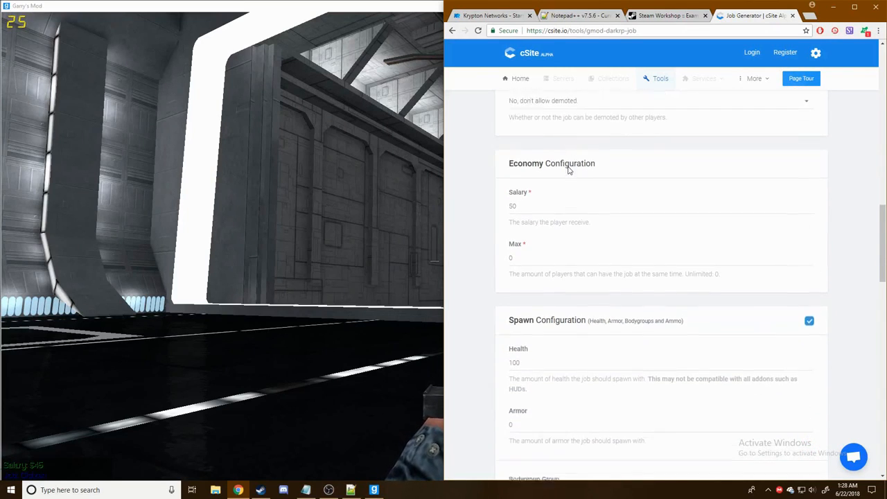
click(548, 137)
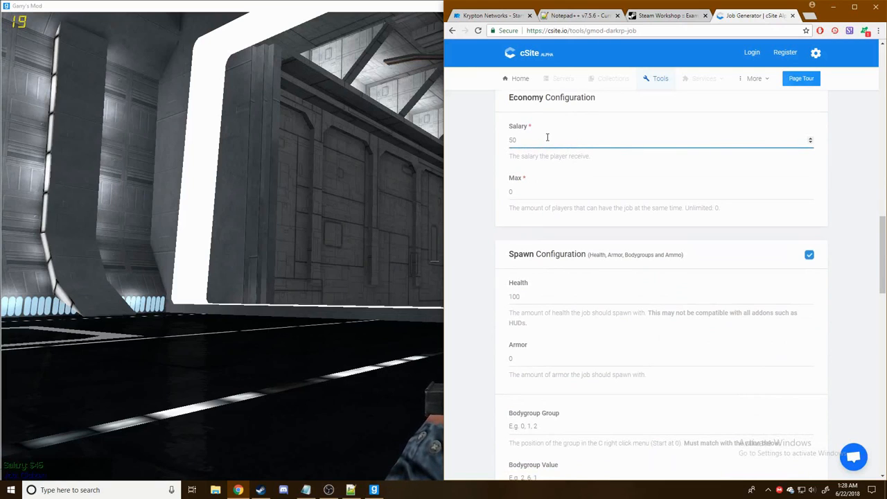
double_click(547, 137)
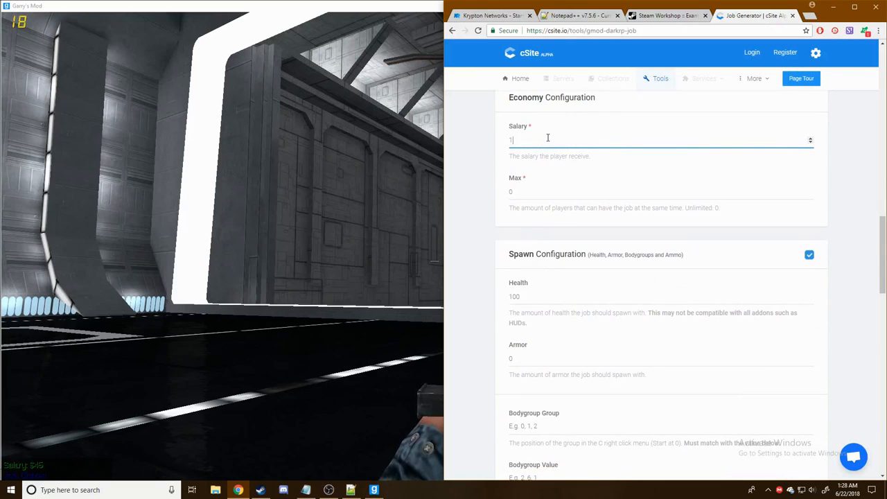
click(866, 171)
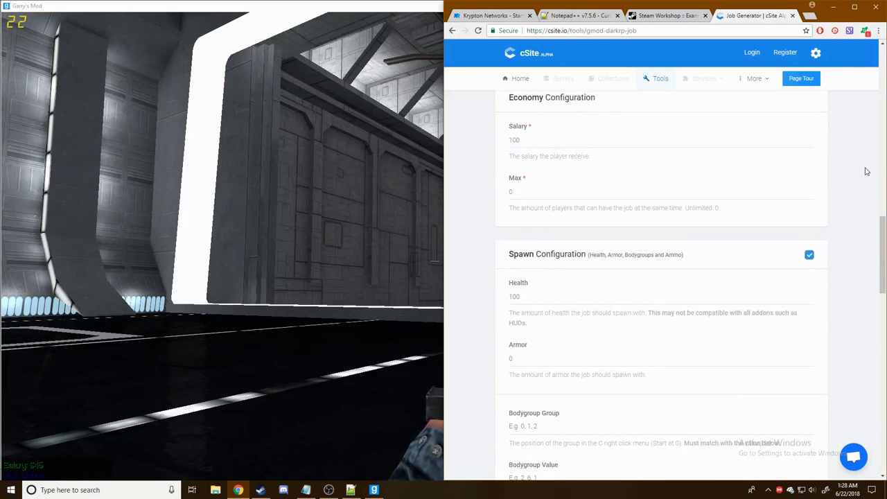
- Set the job's spawn Health to 150
scroll(580, 139, down, 2)
scroll(580, 141, up, 1)
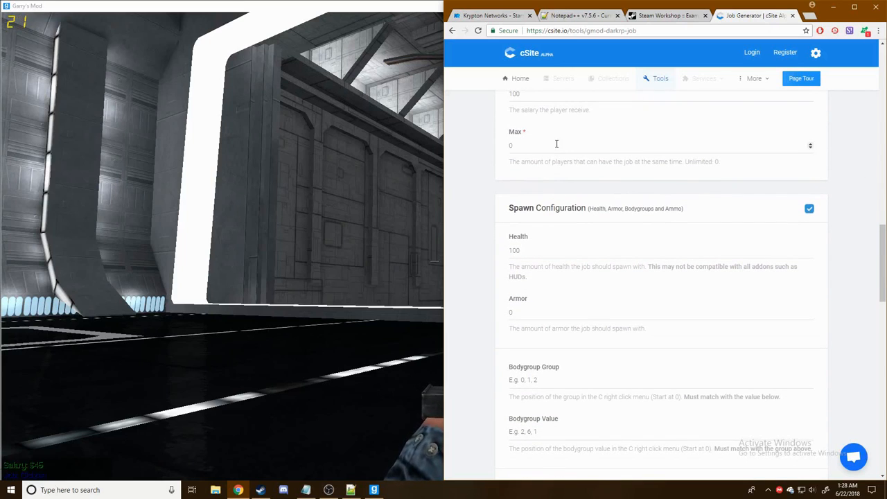
scroll(588, 149, down, 1)
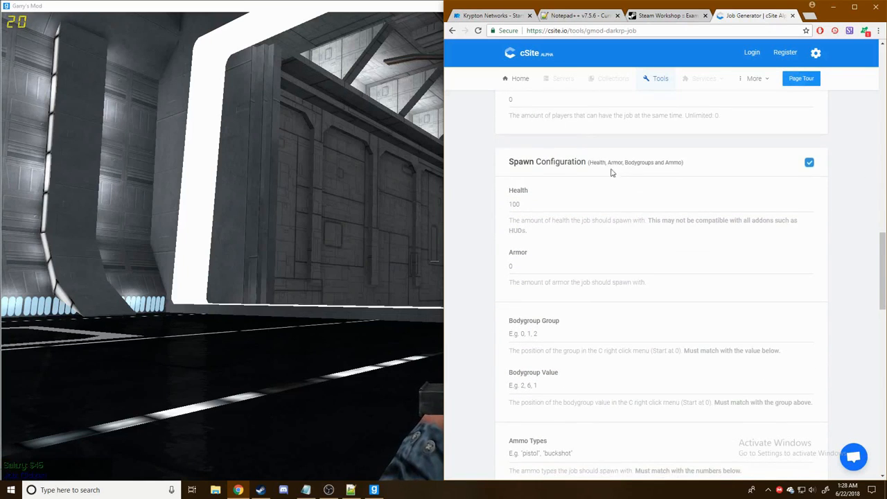
scroll(714, 187, up, 1)
scroll(554, 190, up, 1)
scroll(616, 228, down, 2)
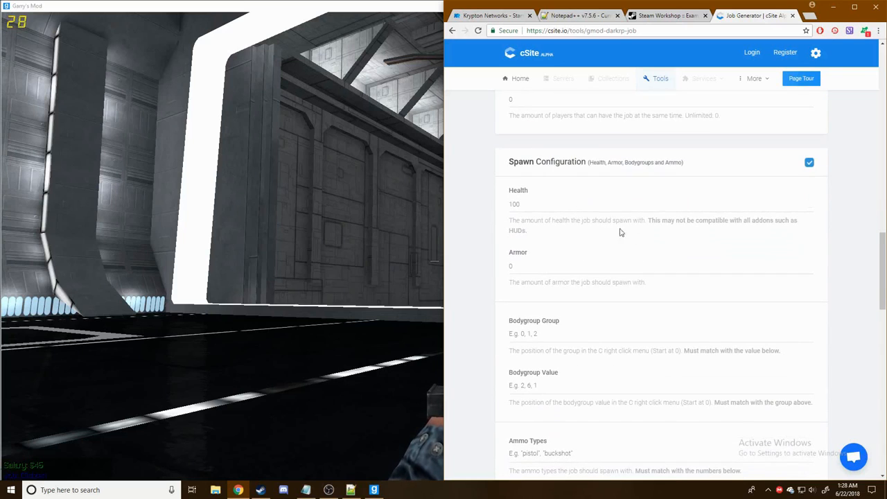
click(580, 204)
double_click(580, 204)
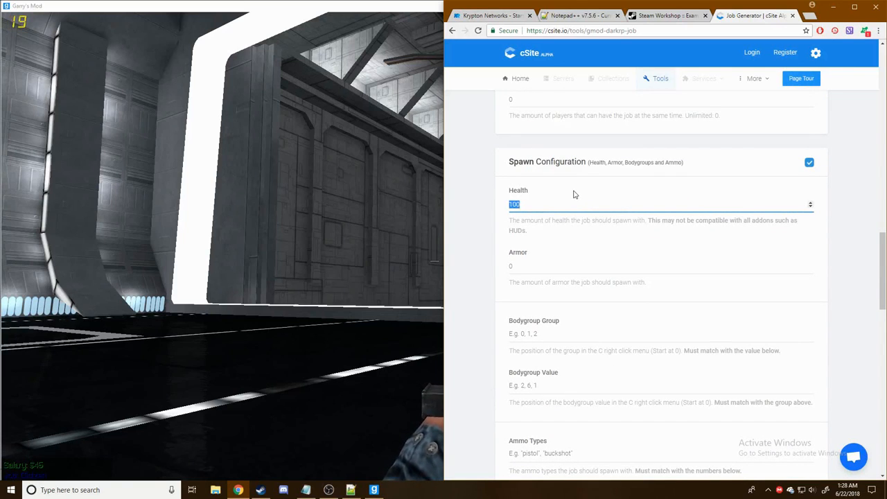
text(1)
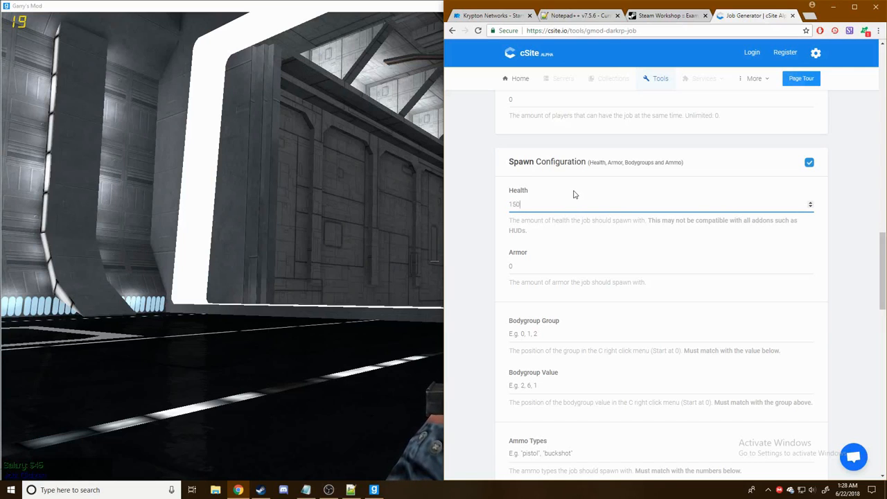
click(459, 246)
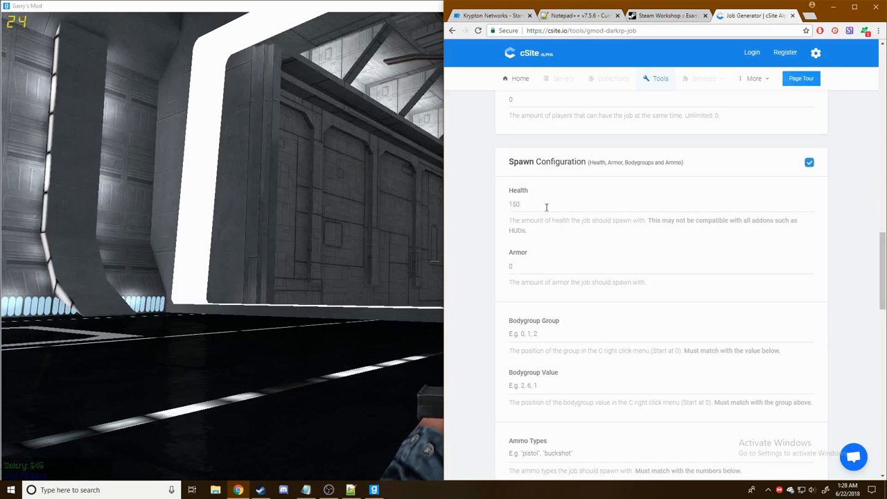
- Set the job's spawn Armor to 50
click(532, 271)
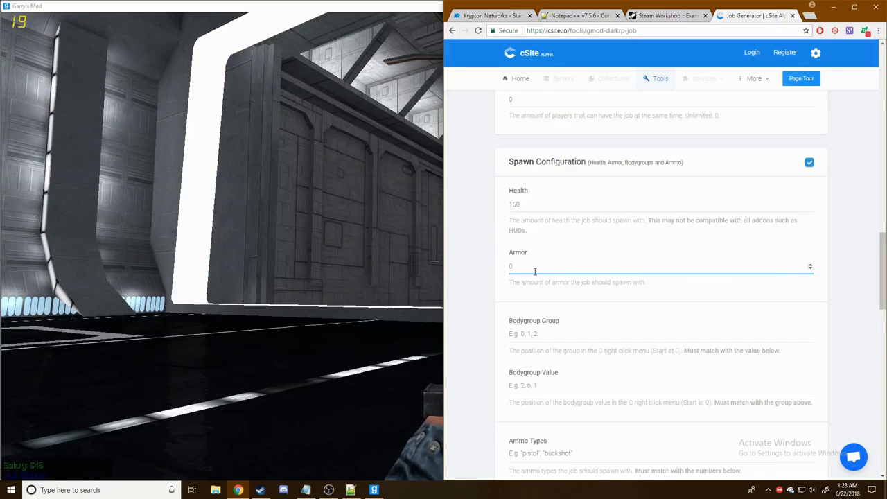
text(5)
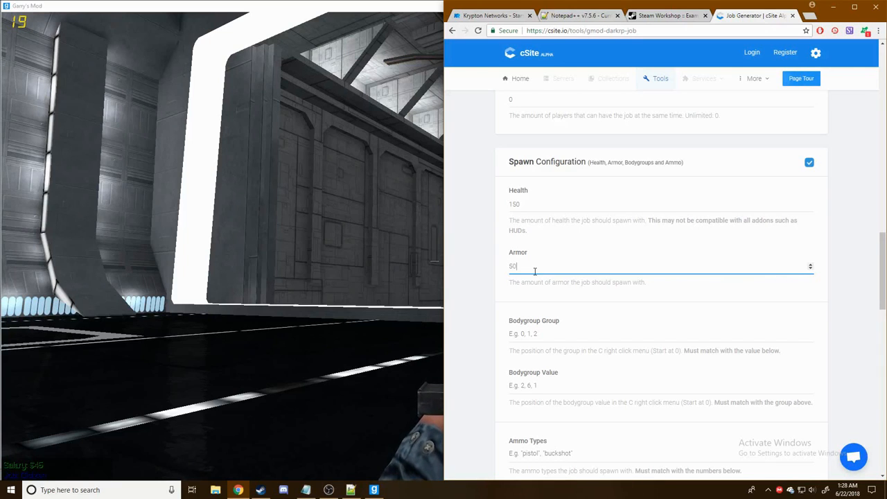
click(494, 264)
scroll(485, 270, down, 5)
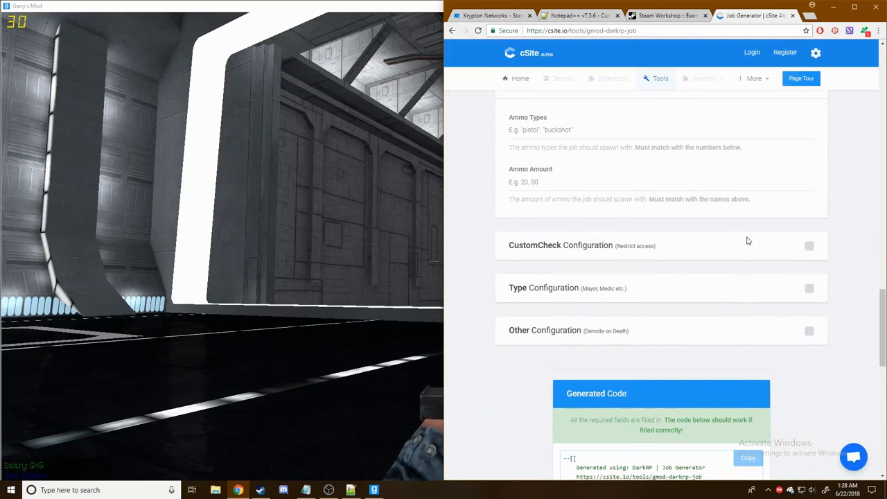
- Enable CustomCheck, visible to everyone, with message "You are not whitelisted to this job!"
click(809, 247)
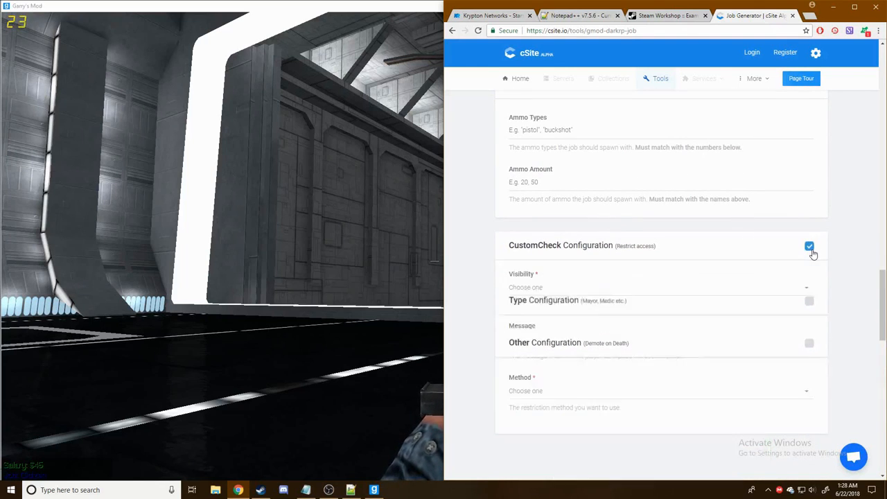
scroll(814, 254, down, 2)
scroll(651, 328, up, 1)
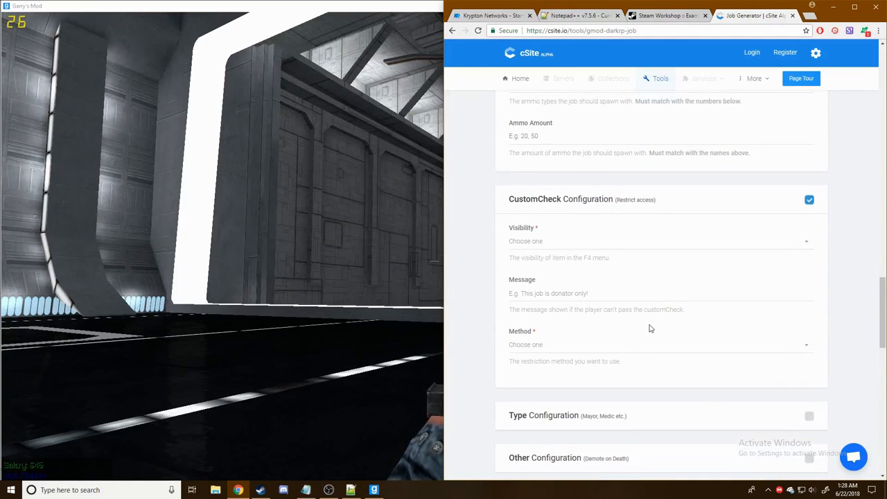
click(545, 250)
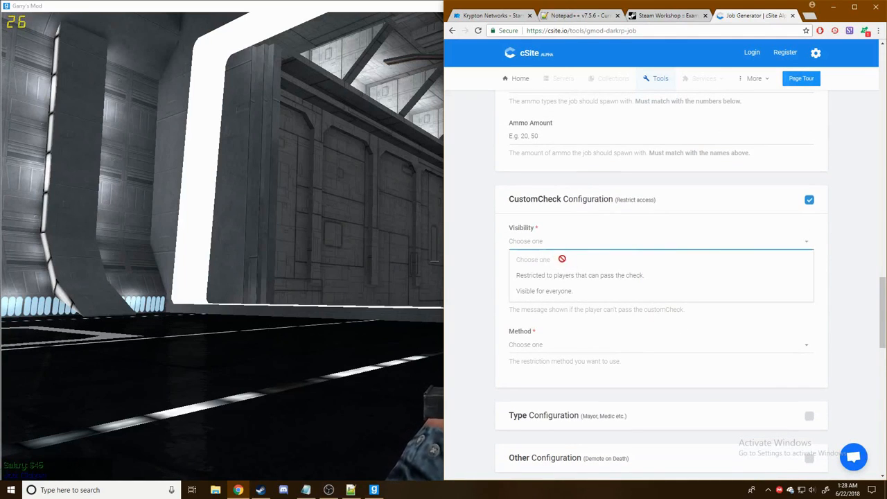
click(562, 293)
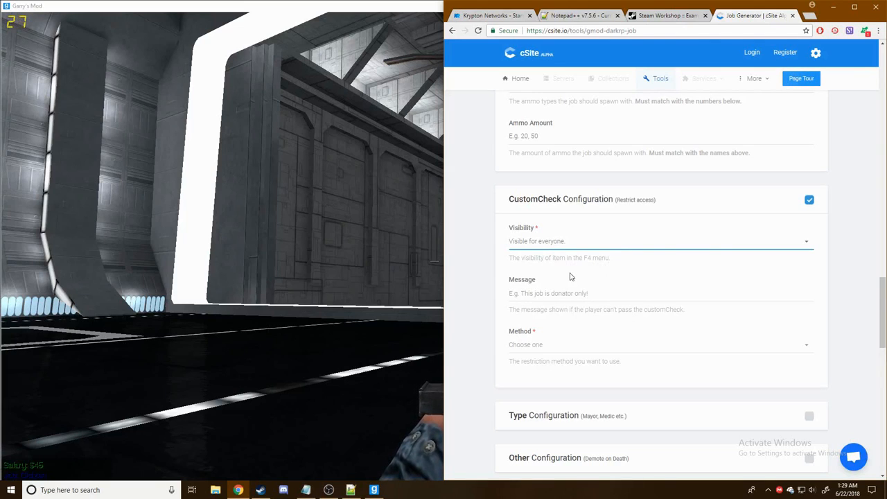
click(585, 294)
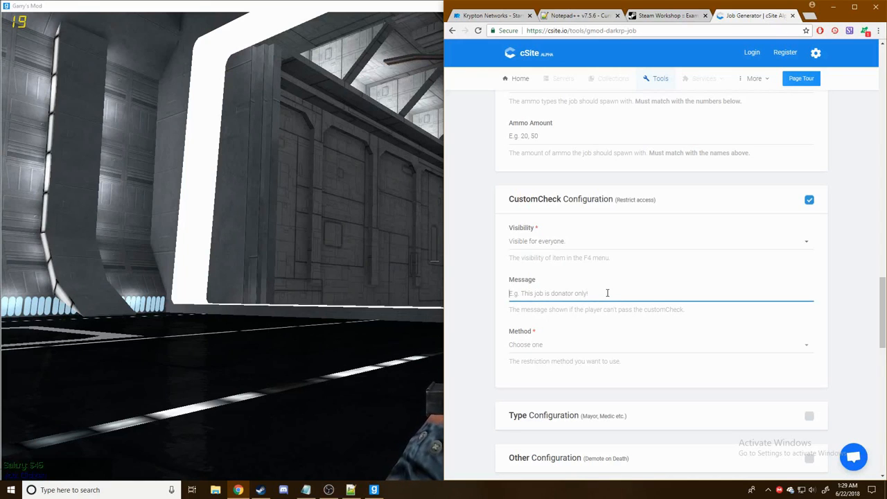
text(Y)
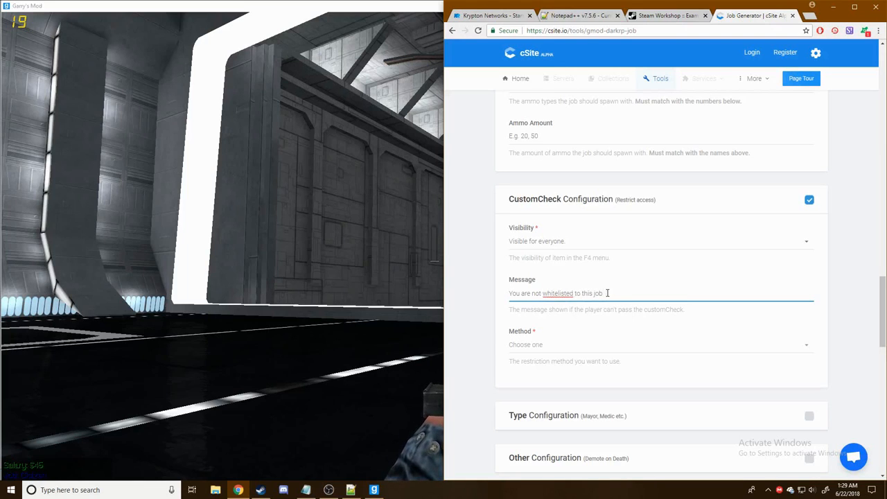
click(835, 333)
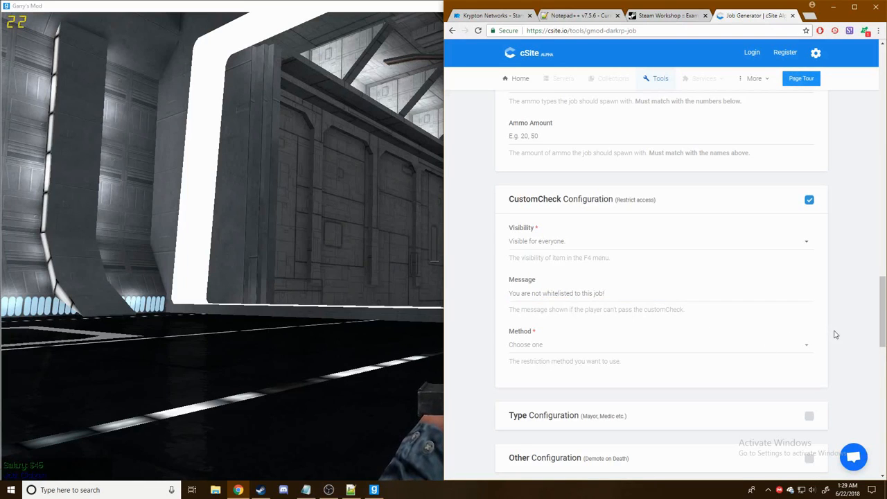
- Set the CustomCheck method to Groups and admin system to ULX, FAdmin & More
scroll(855, 343, down, 2)
click(643, 255)
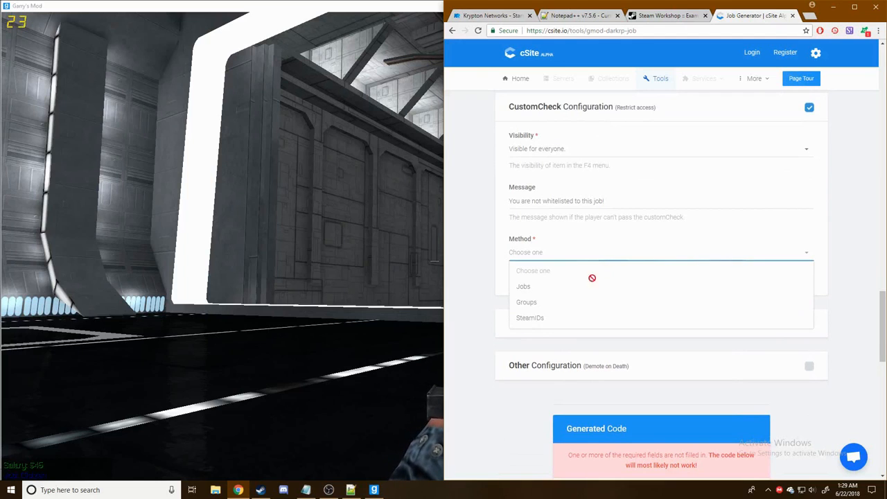
click(564, 303)
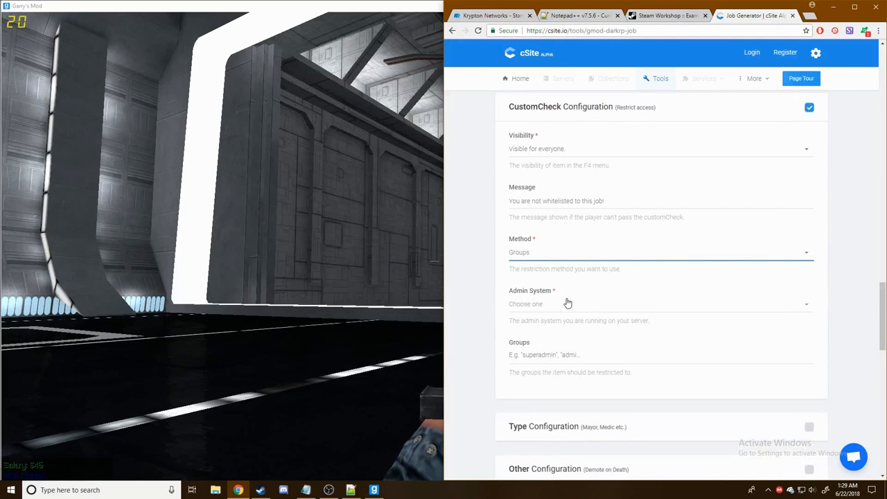
click(566, 303)
click(560, 339)
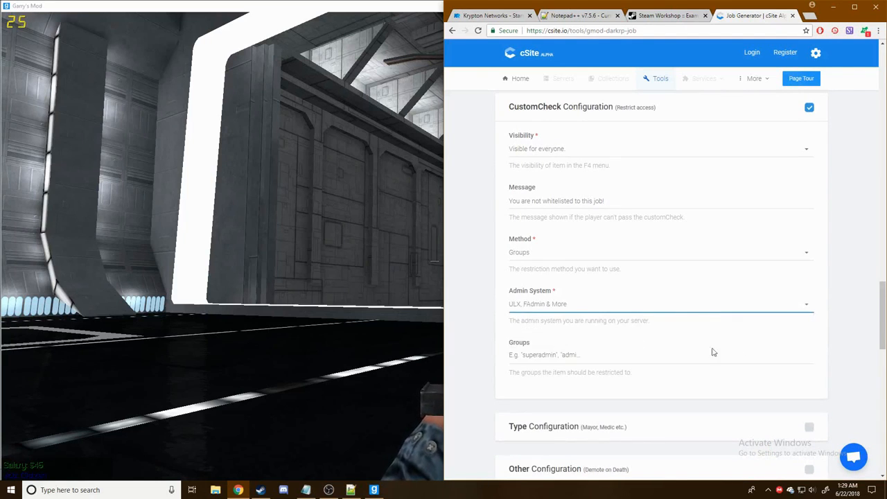
scroll(760, 359, down, 2)
- Add superadmin and admin as allowed groups for the job
click(594, 267)
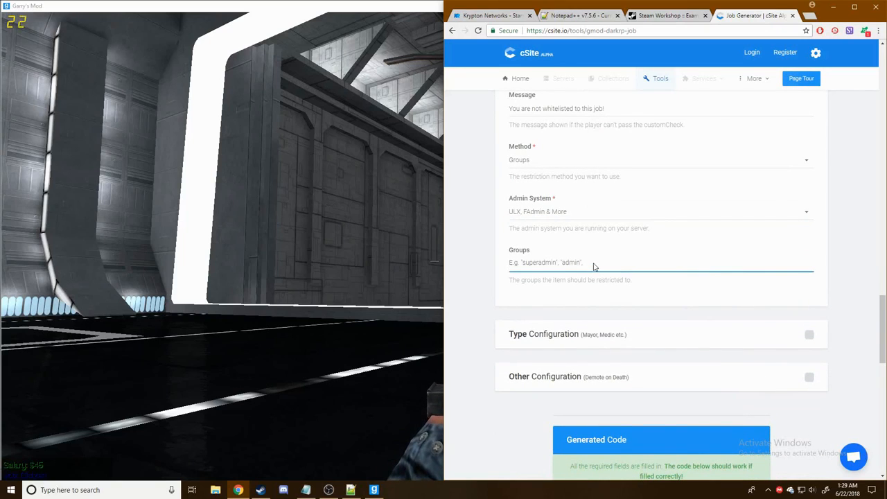
text(superadmin)
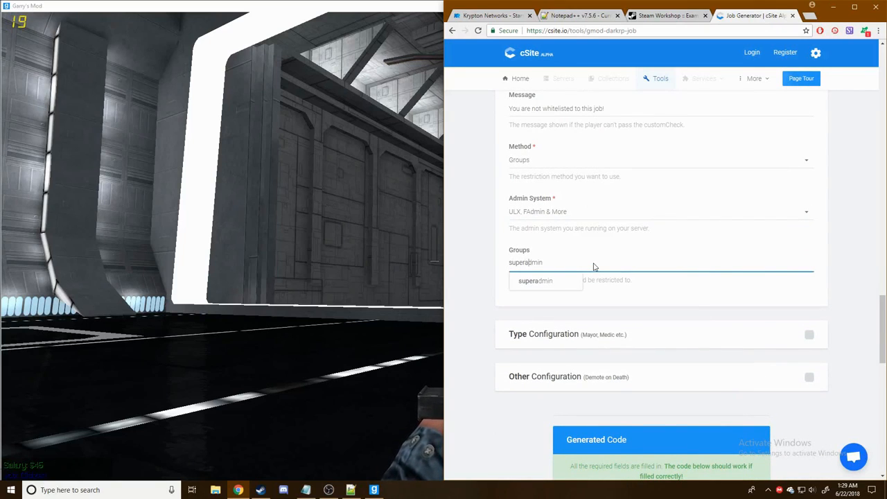
key(Return)
text(admo)
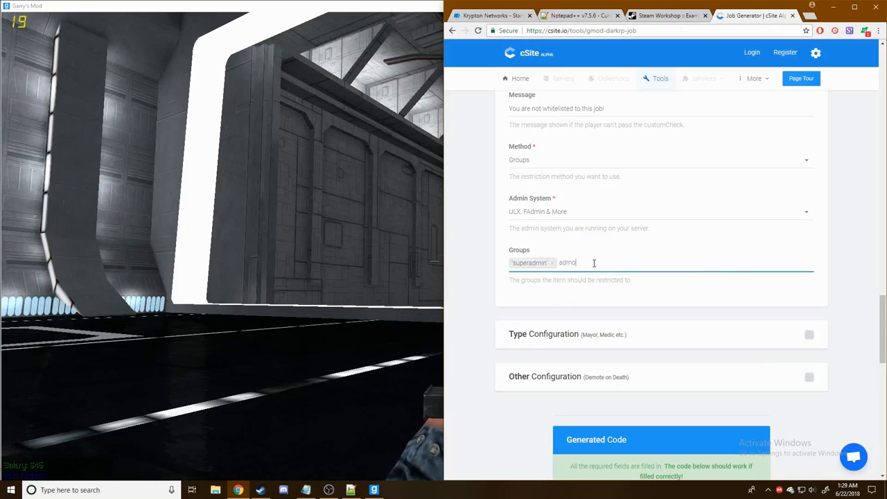
text(n)
key(BackSpace)
key(BackSpace)
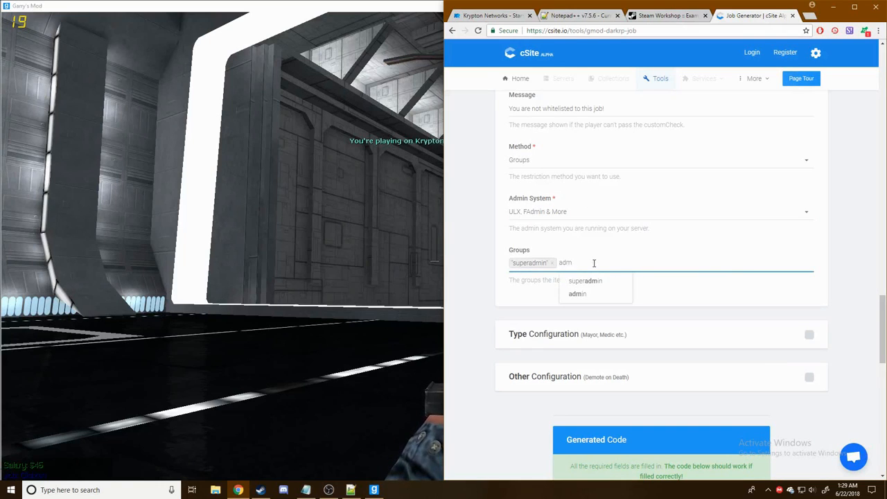
text(in)
key(Return)
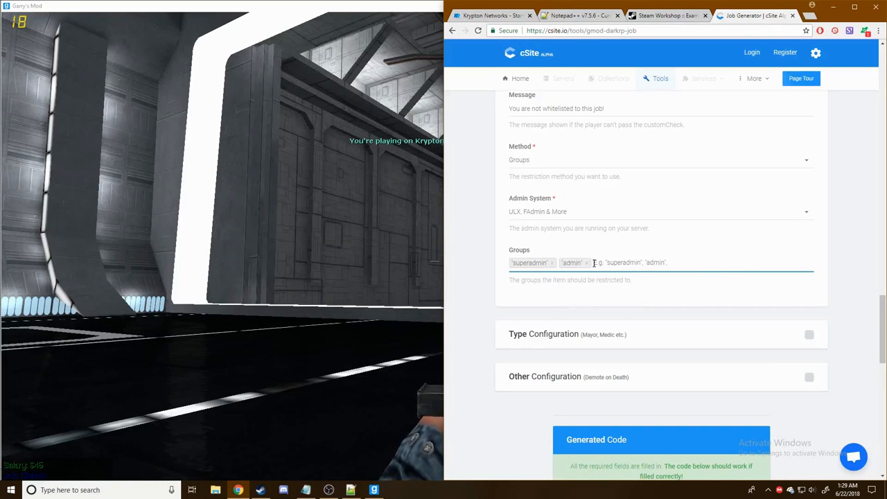
- Add moderator, trialmod and stormtrooper as further allowed groups
text(moder)
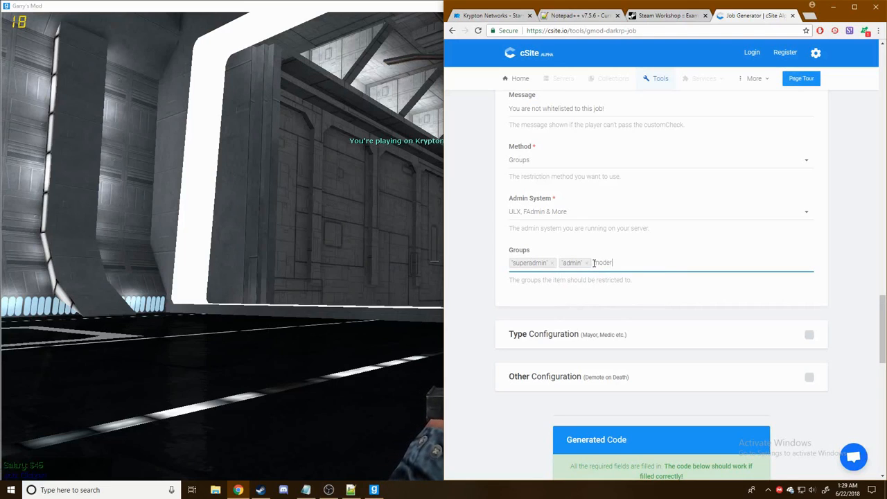
text(ator)
key(Return)
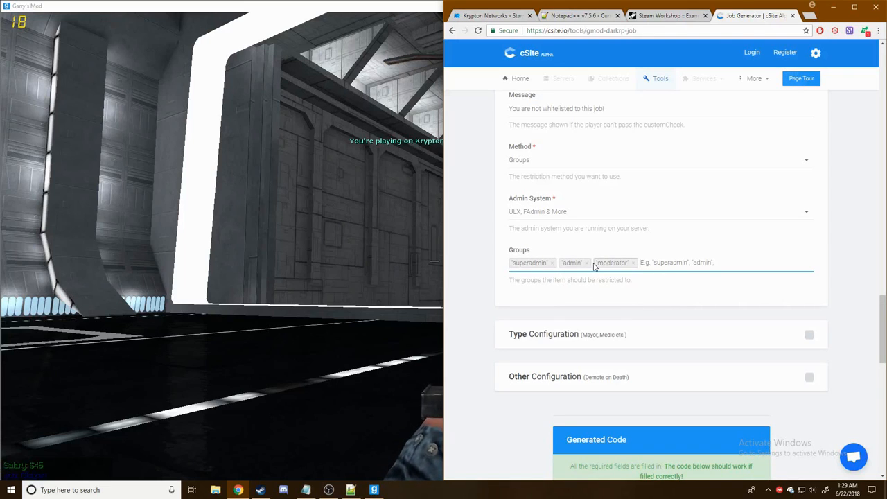
text(trial)
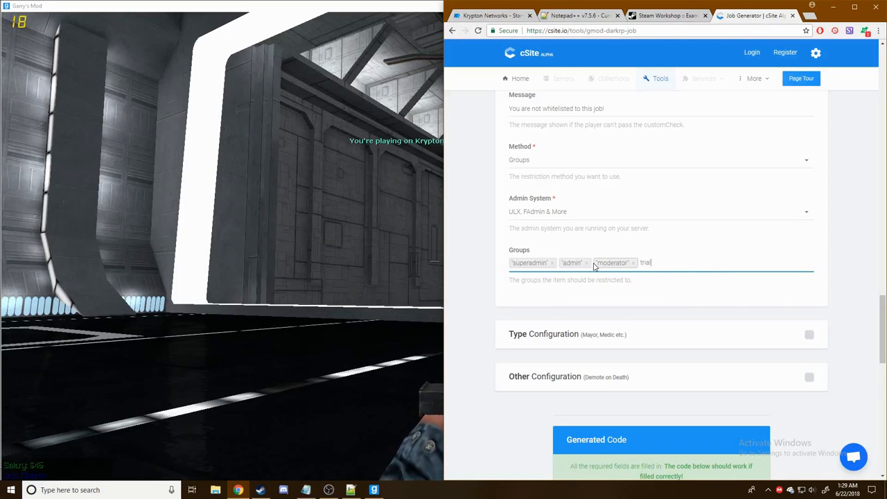
text(mod)
key(Return)
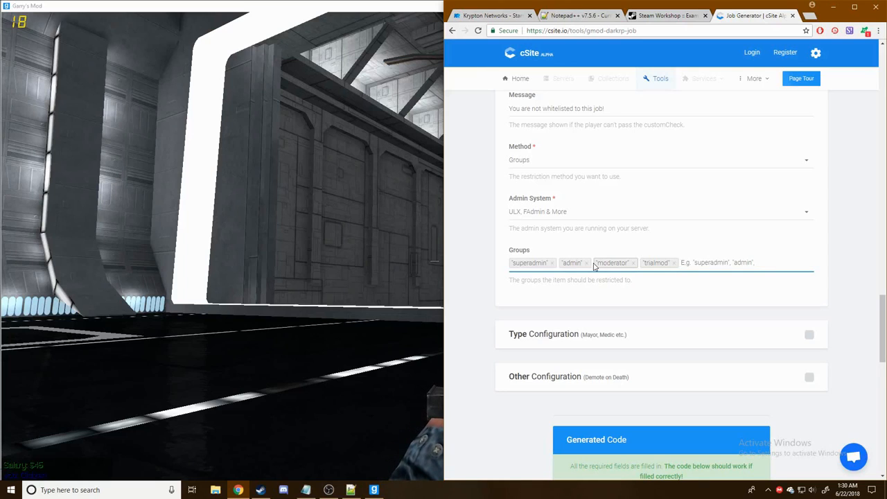
text(storm)
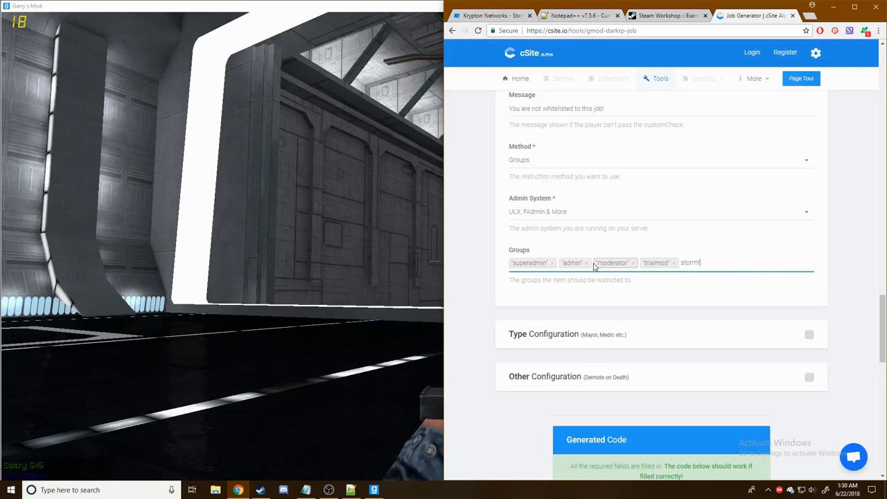
text(trooper)
key(Return)
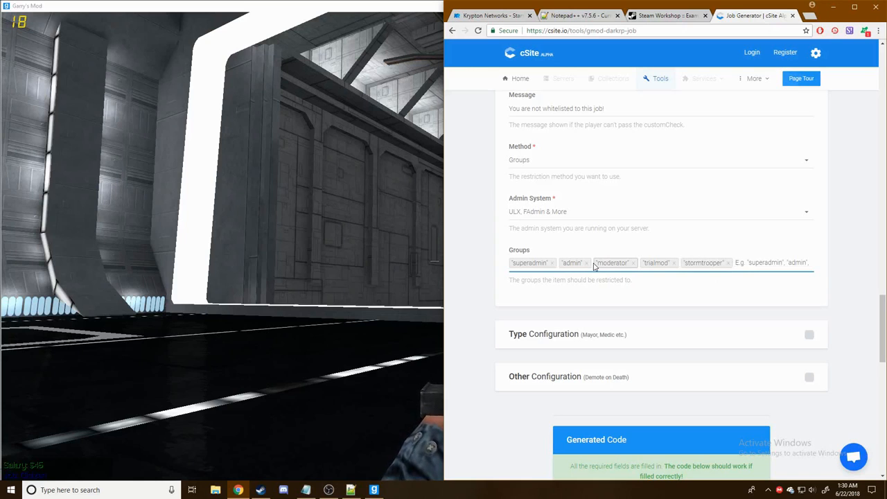
key(alt+Tab)
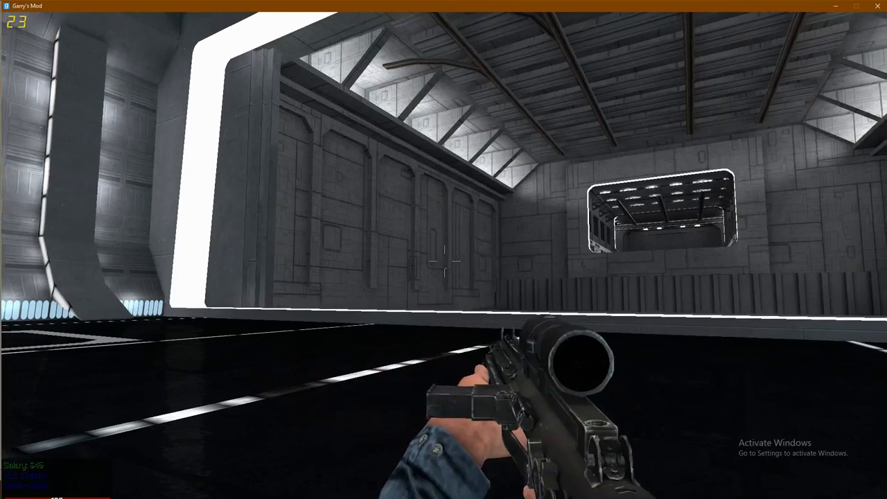
- Use the !menu ULX addgroup command to create group stormtrooper inheriting from user
text(y: )
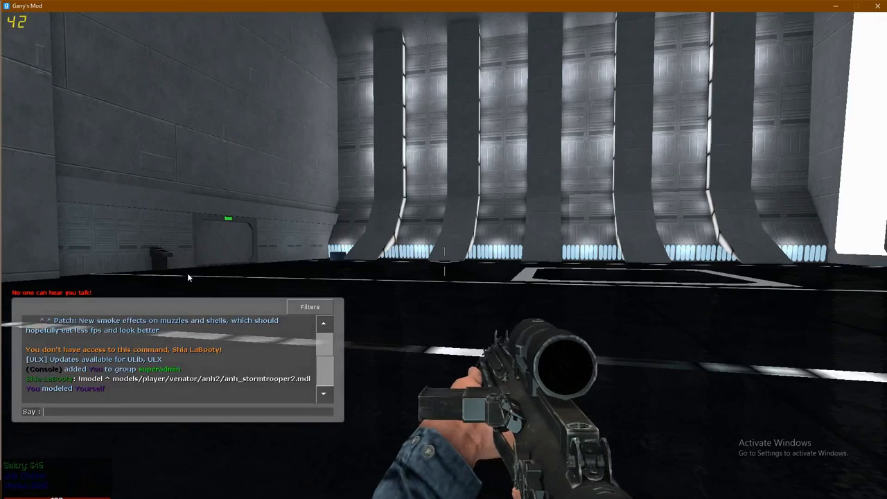
text(!menu)
key(Return)
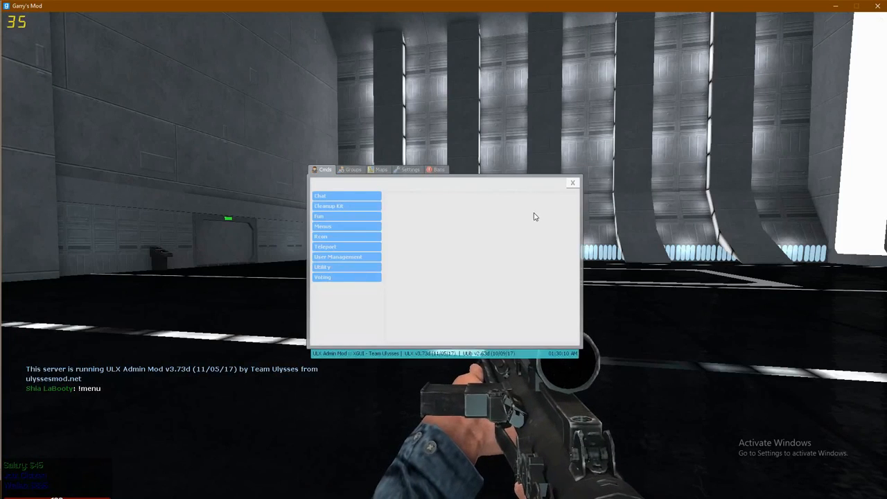
click(355, 257)
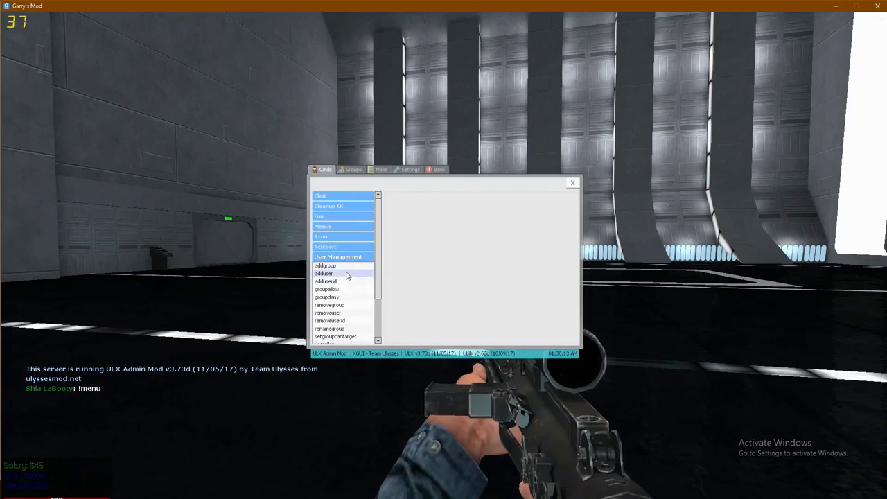
scroll(346, 284, down, 1)
click(343, 243)
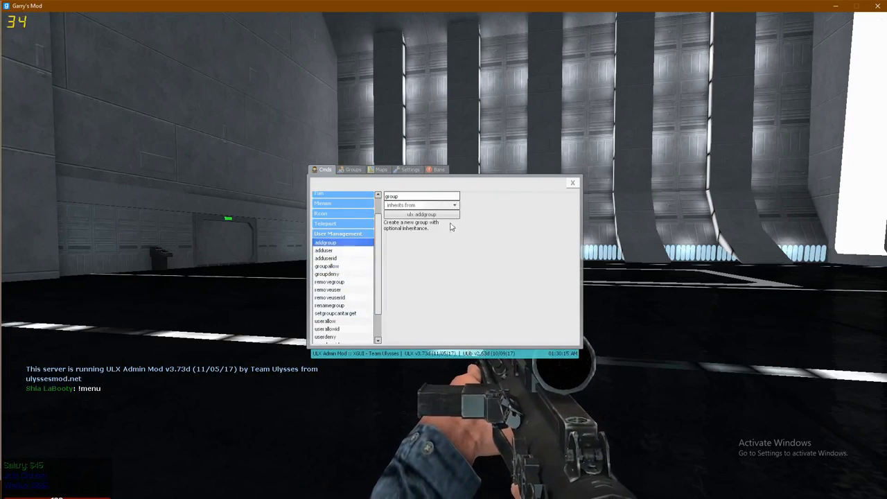
click(427, 199)
text(stormtrooper)
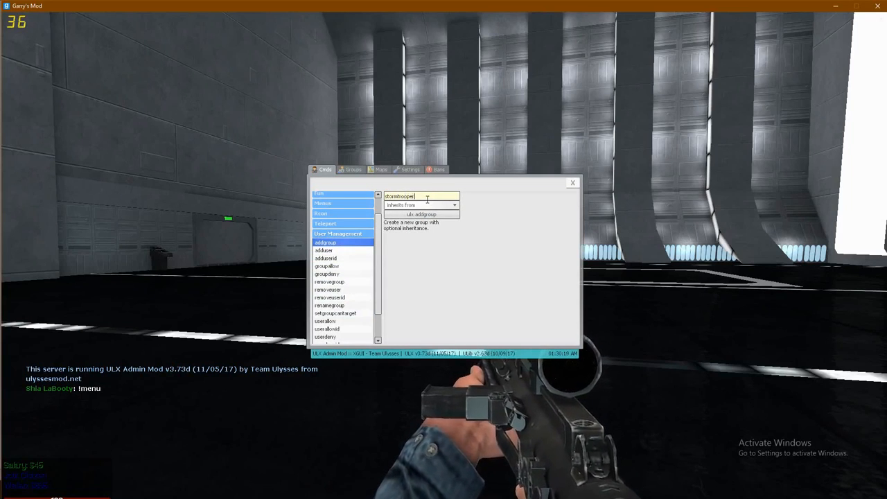
click(435, 205)
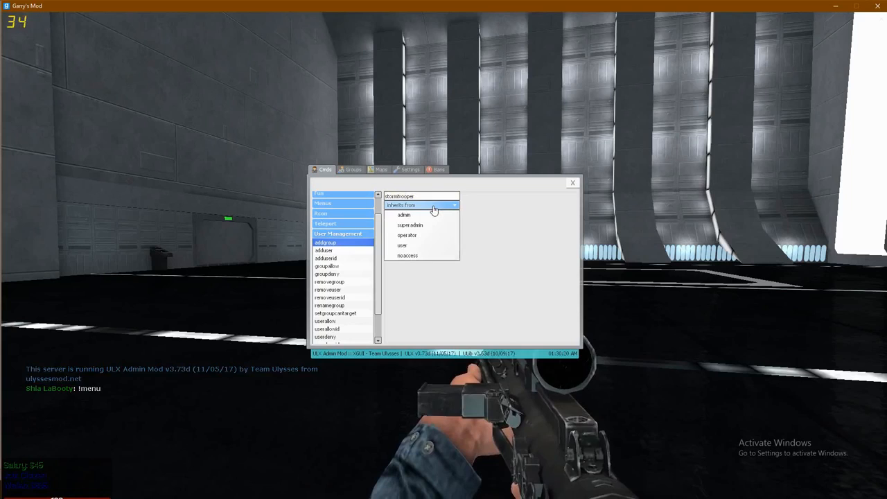
click(410, 253)
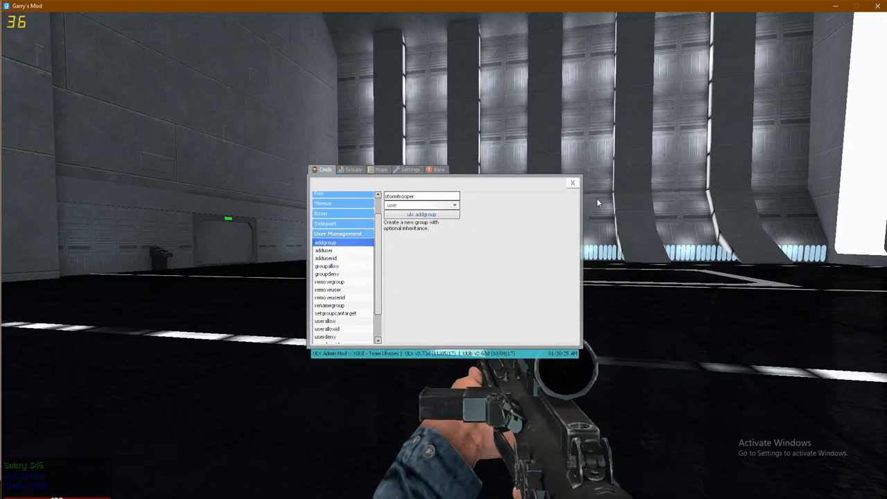
click(572, 183)
key(alt+Tab)
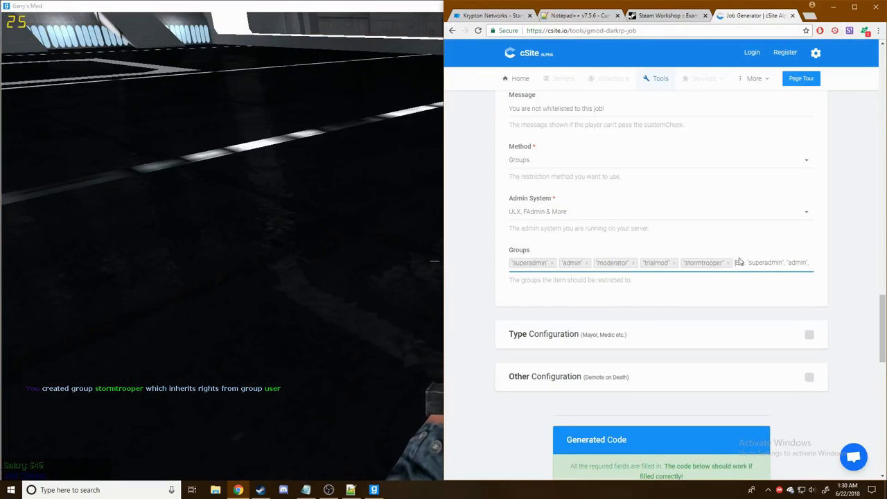
- Copy the generated TEAM_STORMTROOPER job code and paste it into Jobs.lua at line 21
key(alt+Tab)
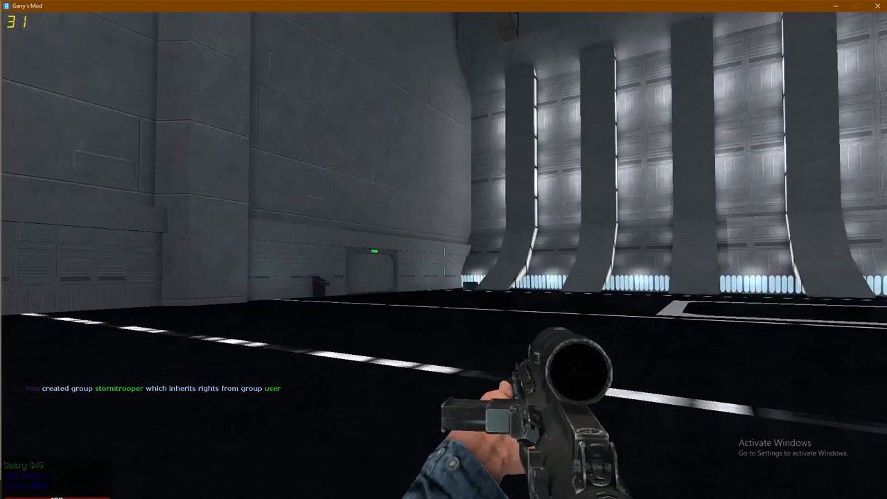
key(alt+Tab)
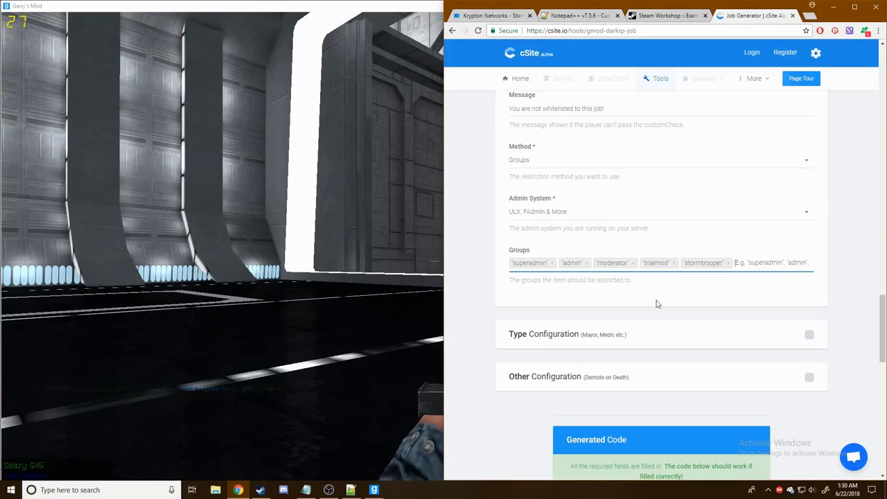
scroll(690, 287, down, 1)
scroll(689, 287, down, 6)
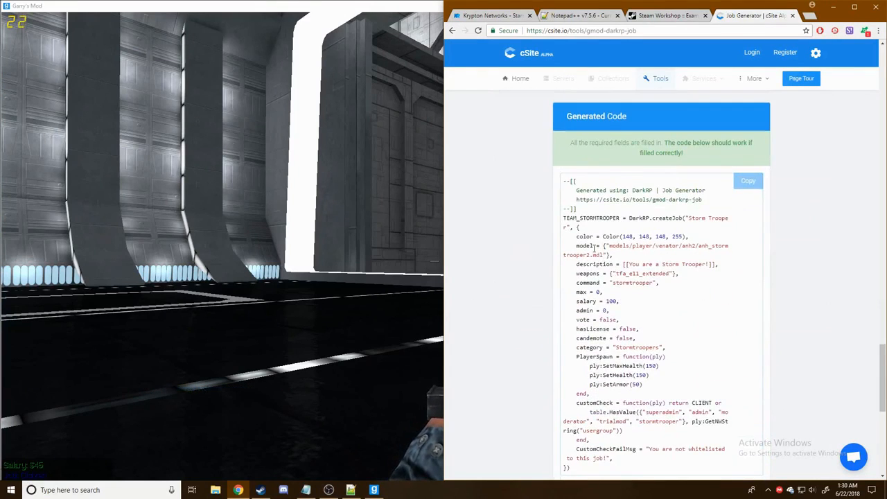
click(351, 490)
drag(563, 128, 697, 379)
key(ctrl+c)
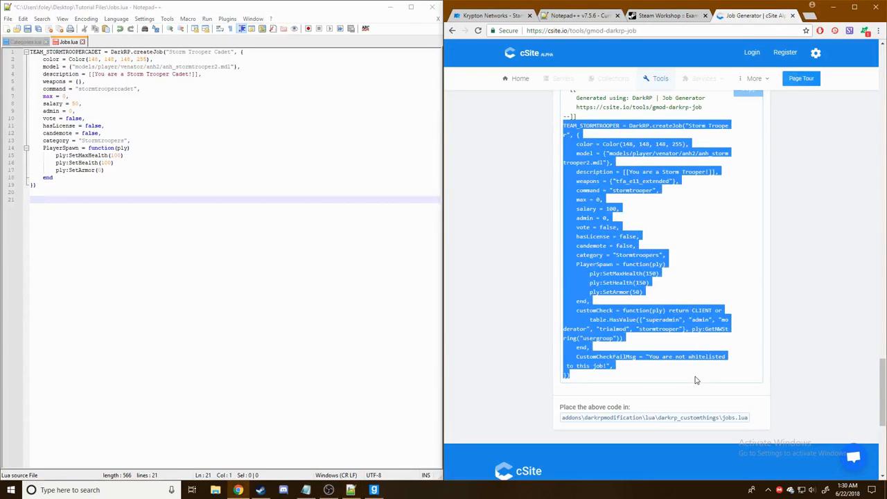
click(93, 203)
key(ctrl+v)
click(831, 233)
scroll(832, 233, up, 1)
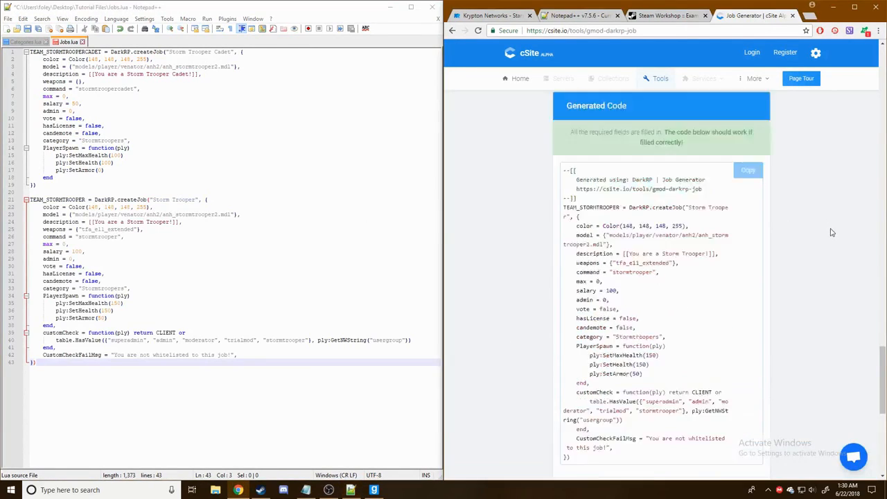
scroll(853, 266, up, 15)
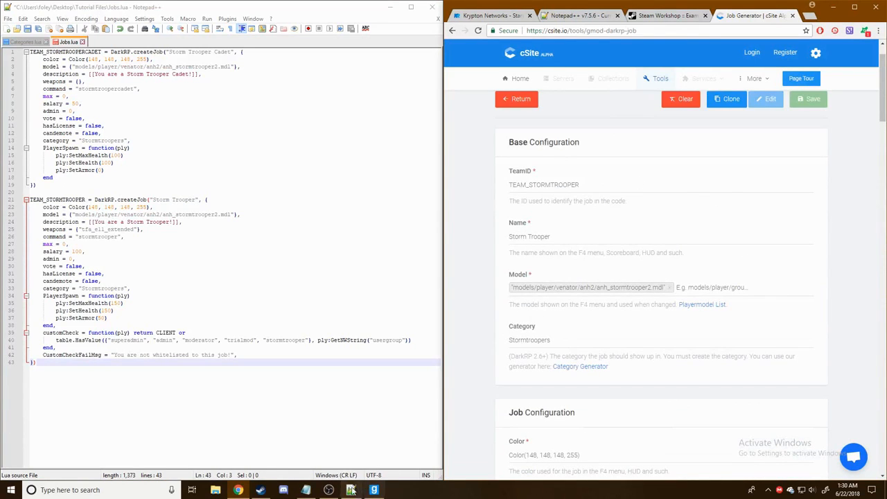
click(375, 490)
- Spawn stormtrooper and shocktrooper ragdolls from the spawnlists to preview the models
key(q)
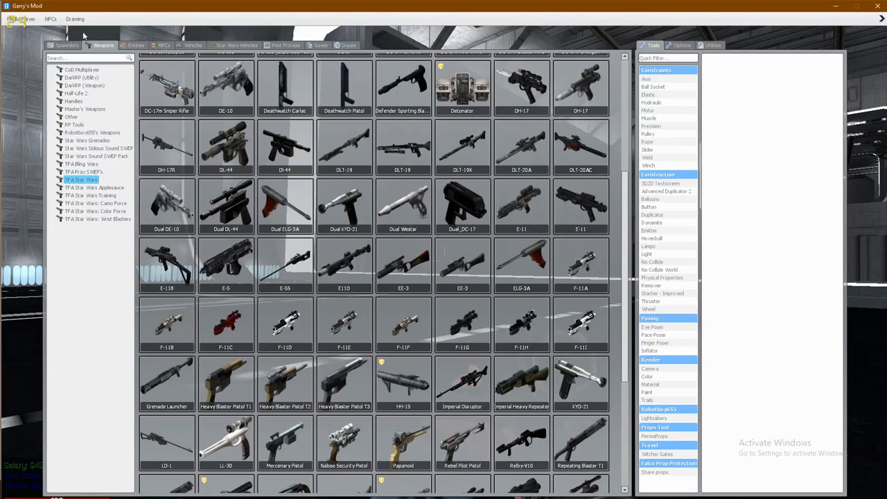
click(62, 46)
key(q)
key(q)
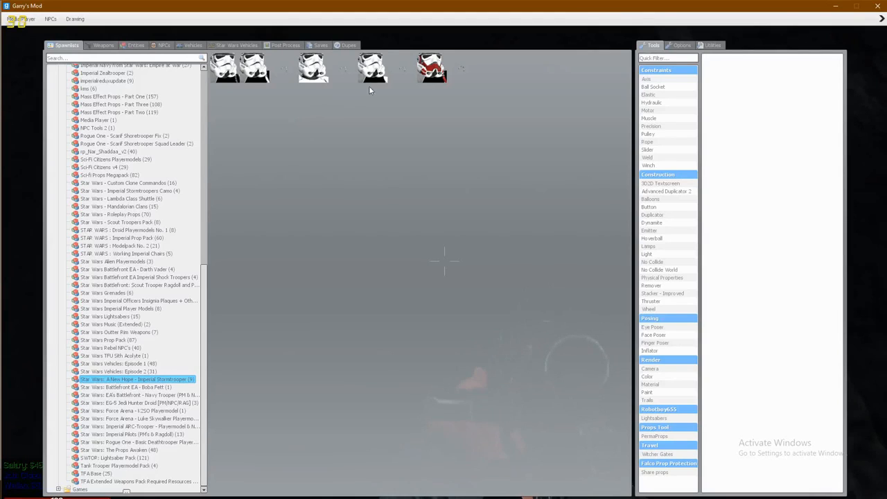
key(q)
key(q)
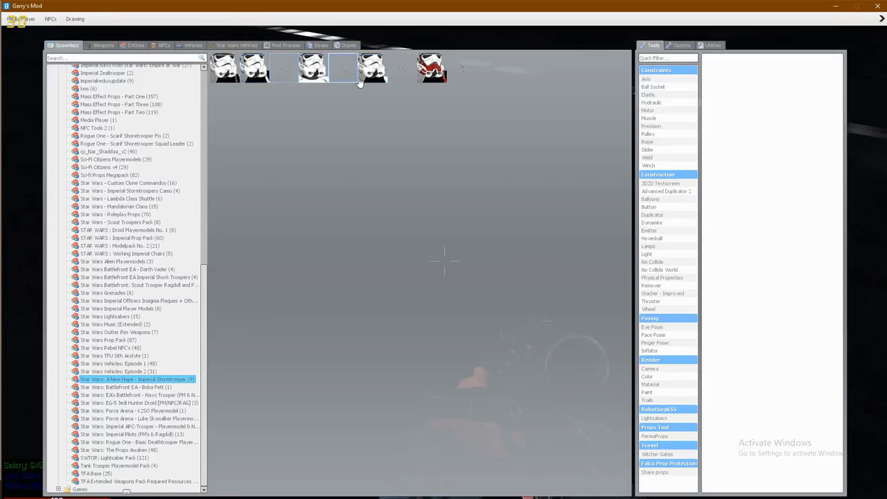
click(368, 73)
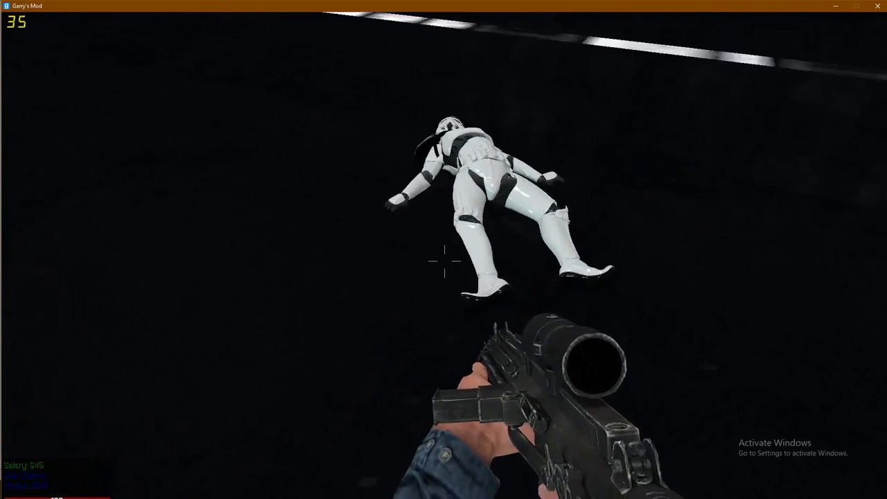
key(q)
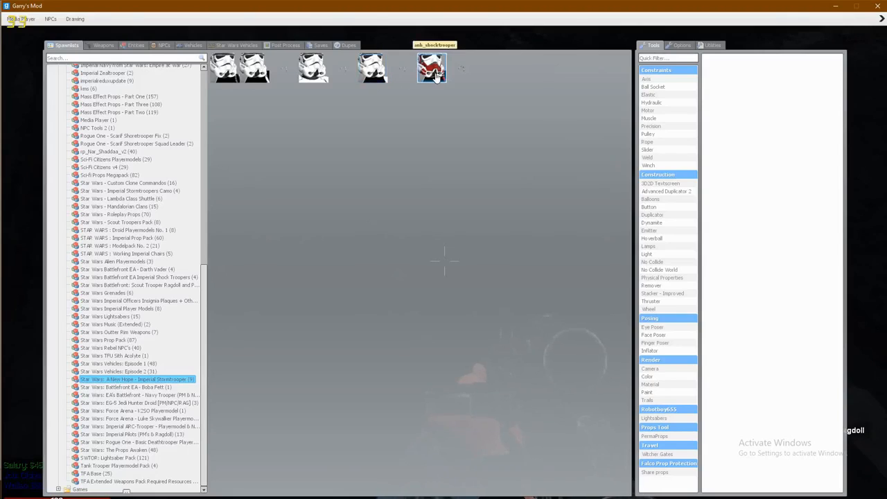
click(435, 76)
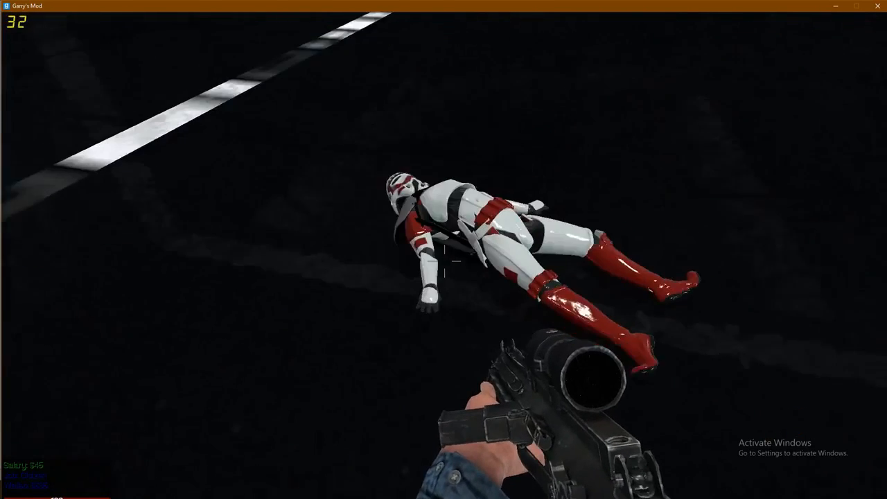
key(q)
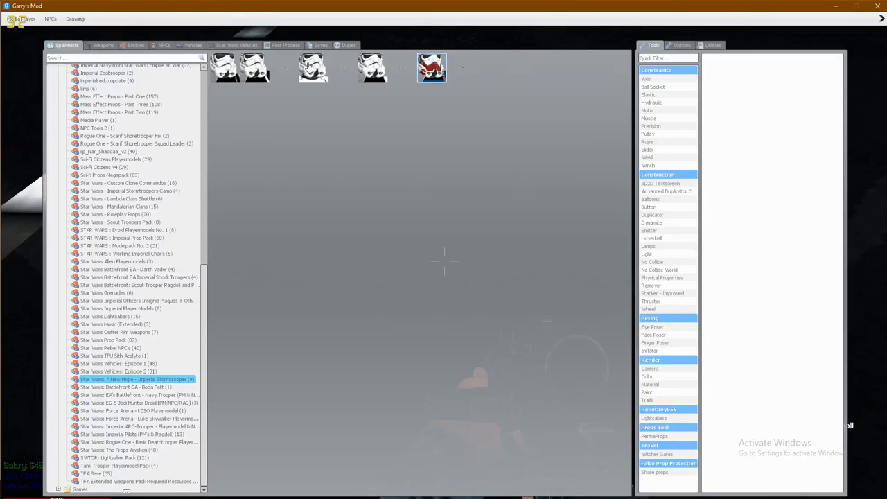
click(233, 80)
key(q)
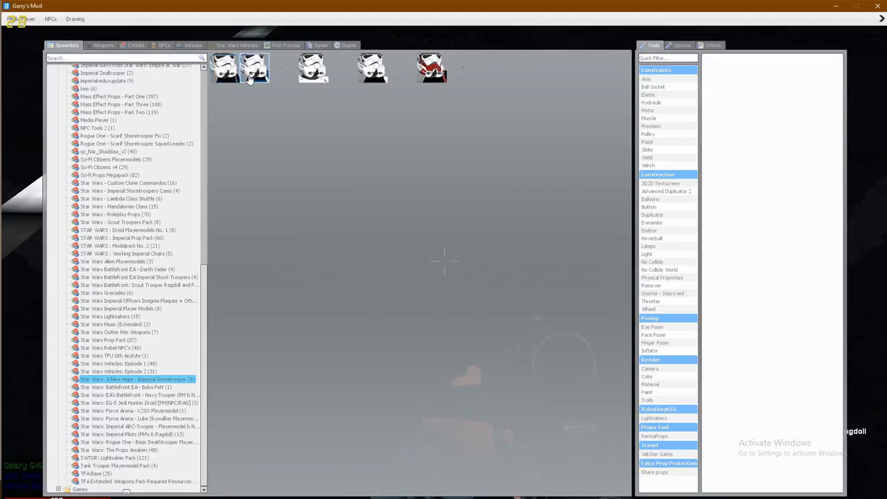
click(254, 76)
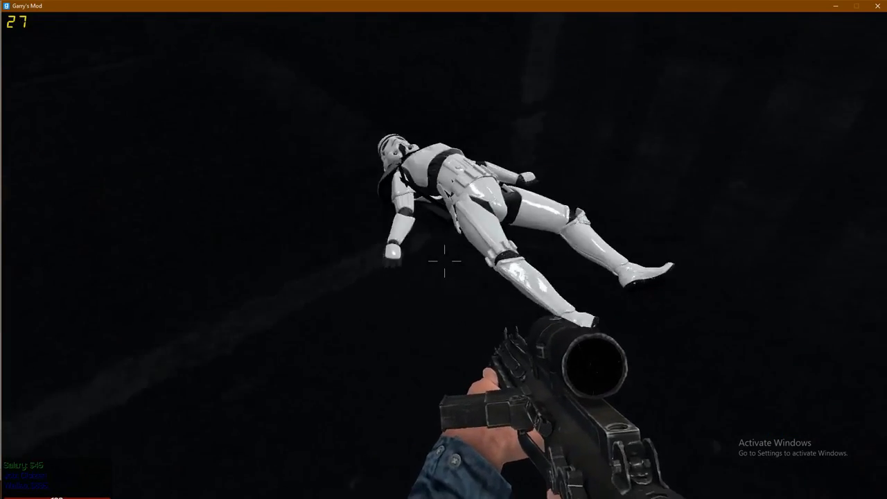
key(c)
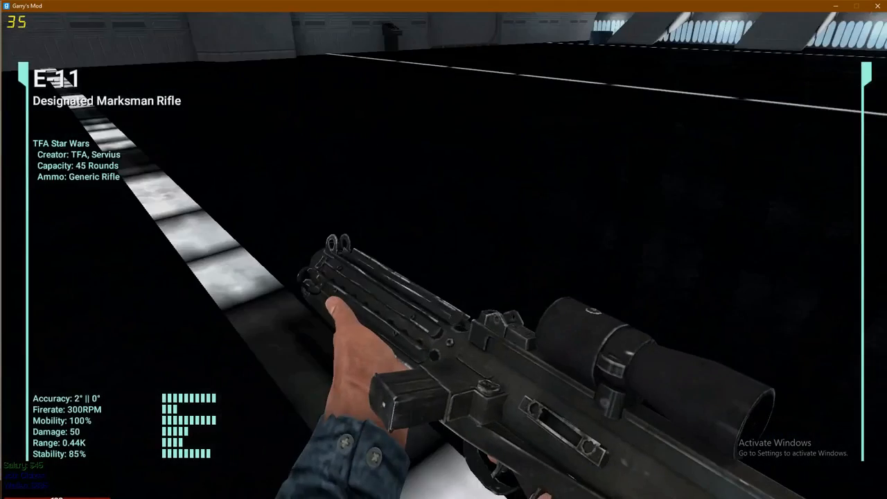
key(c)
scroll(444, 261, up, 2)
key(q)
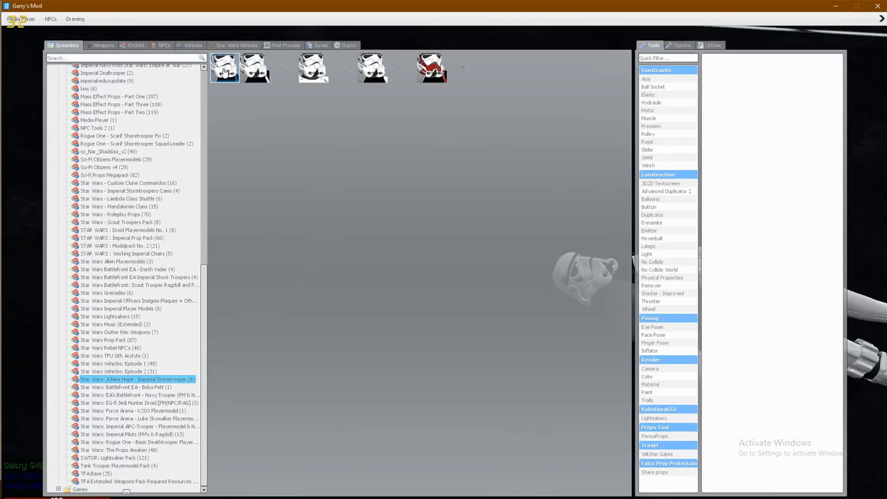
- Apply models/player/venator/anh/anh_stormtrooper.mdl with !model and copy that model path
right_click(256, 78)
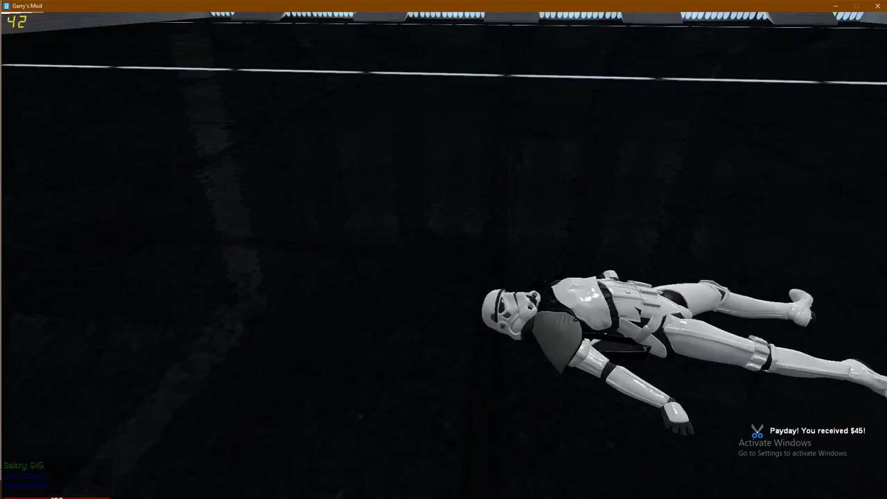
text(y!m)
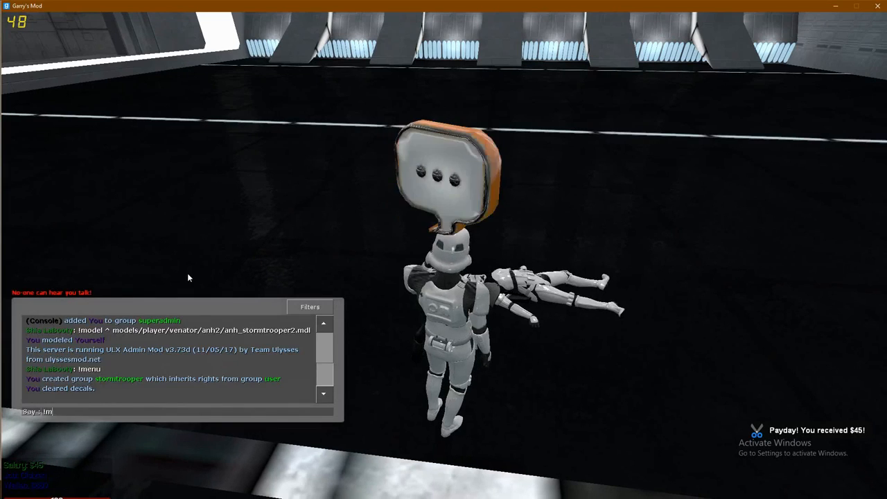
text(odel ^ models/player/venator/anh/anh_stormtrooper.mdl)
key(Return)
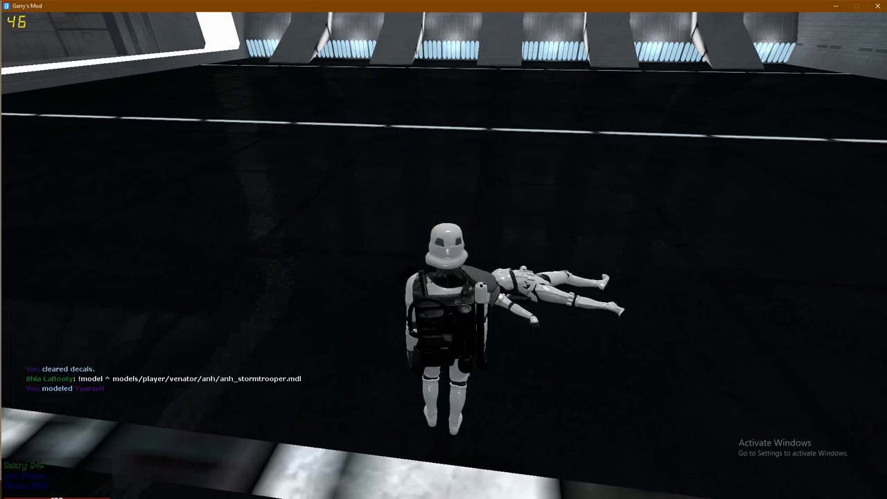
key(w)
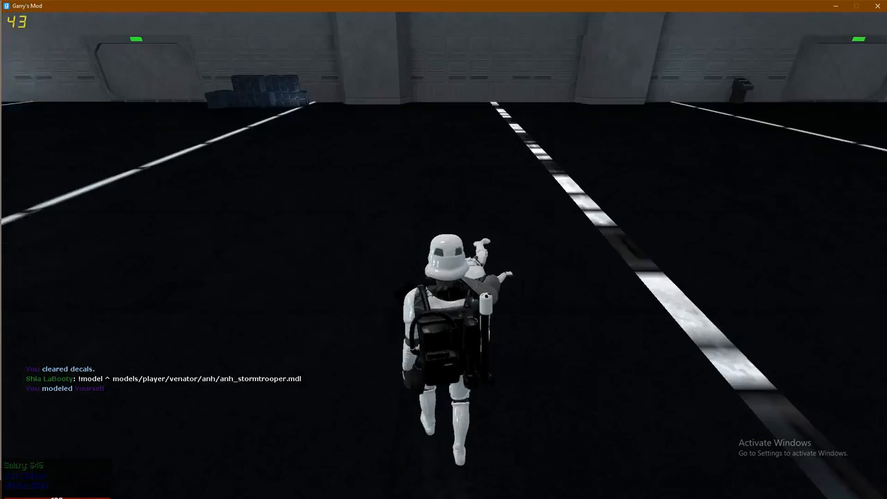
key(q)
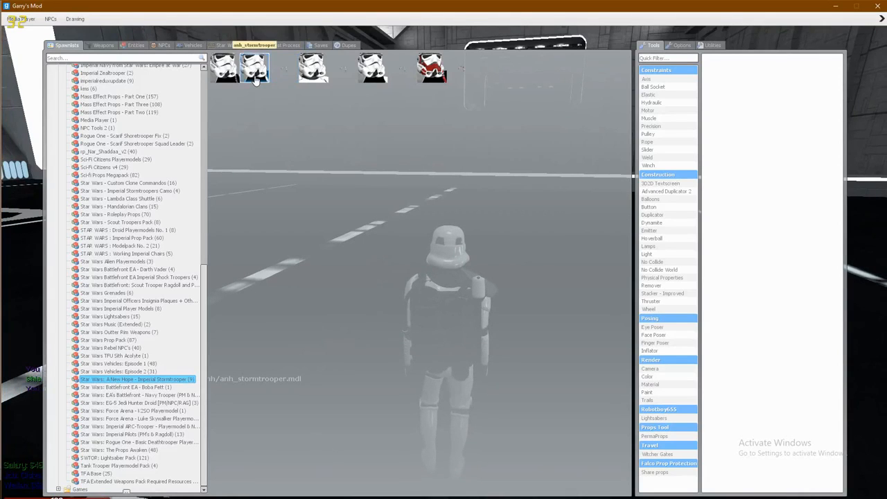
right_click(255, 80)
click(258, 81)
key(alt+Tab)
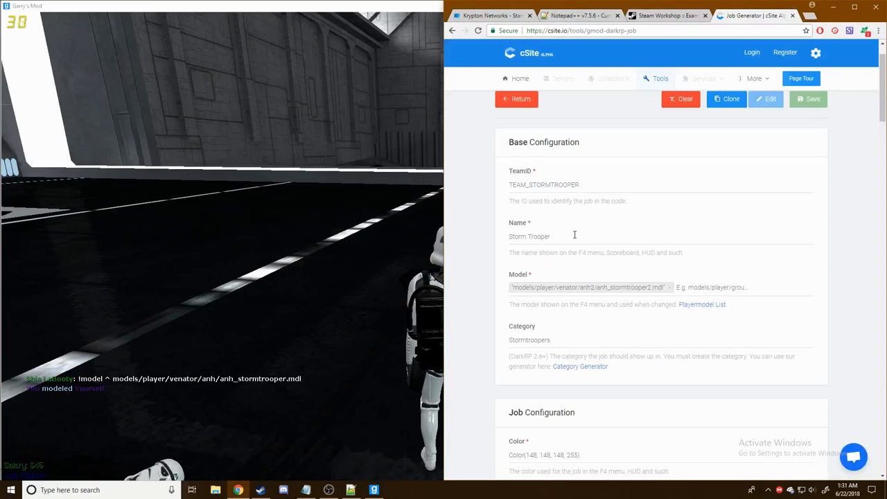
- Append COMMANDER to TeamID, Commander to Name, and swap the model to anh_stormtrooper
click(585, 182)
text(COMMANDER)
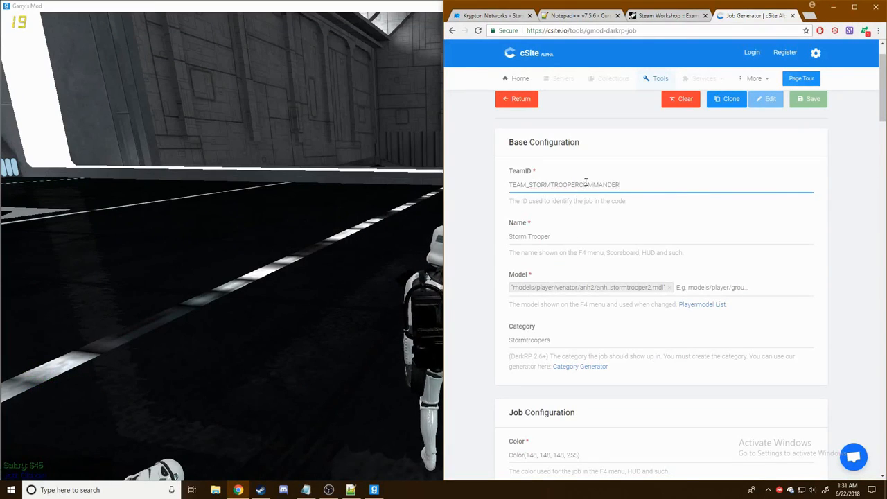
click(563, 236)
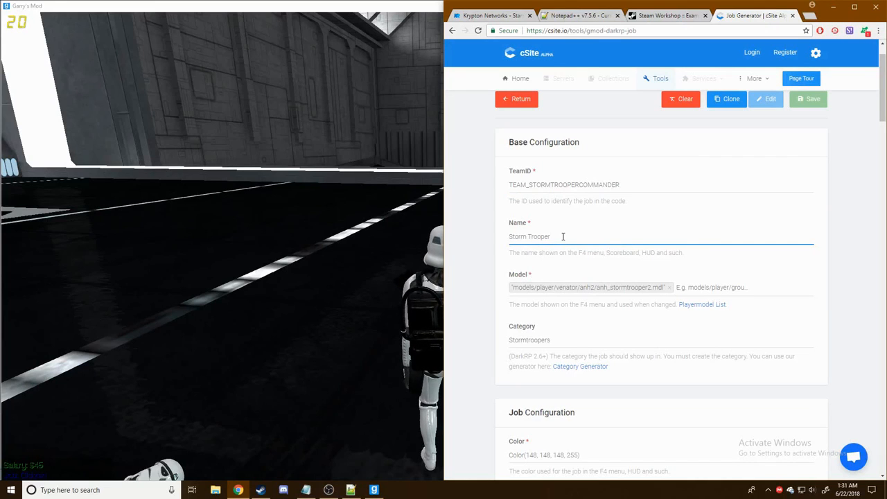
text(Comm)
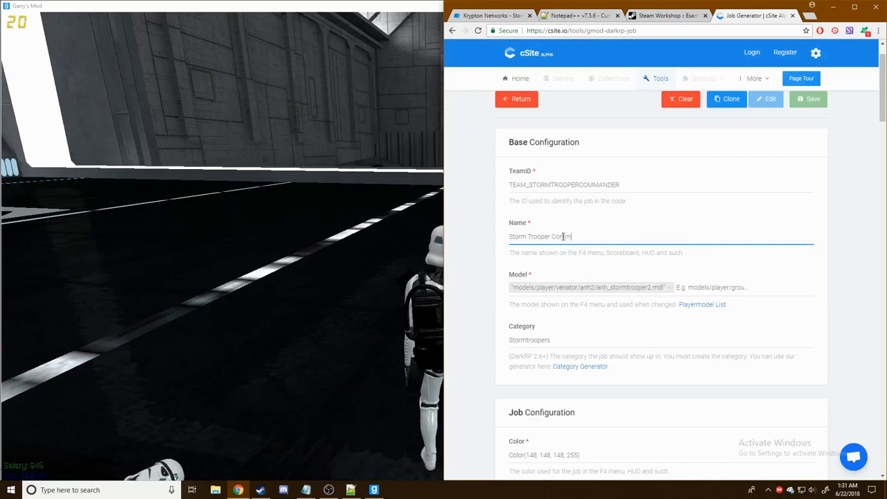
text(ander)
click(668, 288)
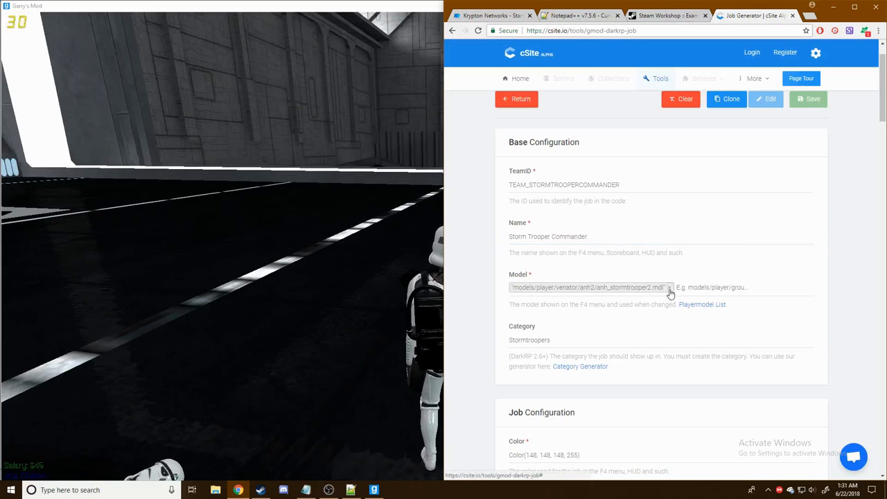
key(ctrl+v)
click(851, 253)
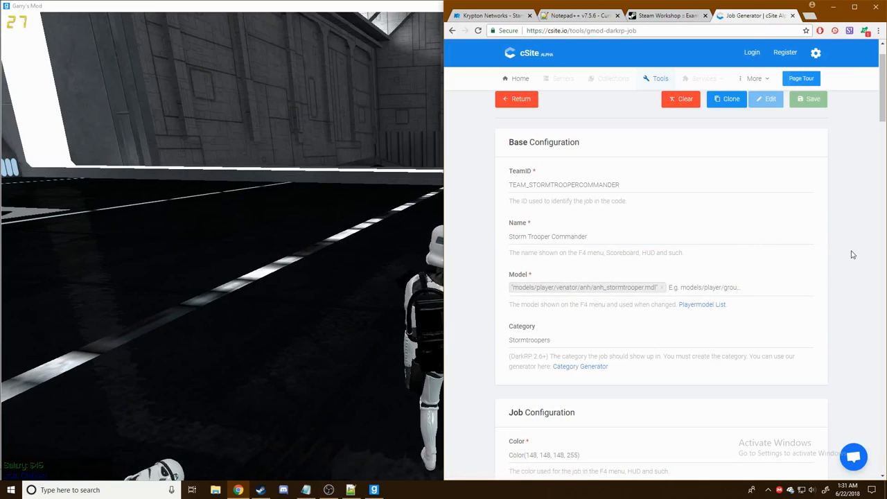
- Change the description to "You are a Storm Trooper Commander!" and command to stormtroopercommander
scroll(852, 255, down, 1)
scroll(607, 207, down, 2)
scroll(574, 116, down, 2)
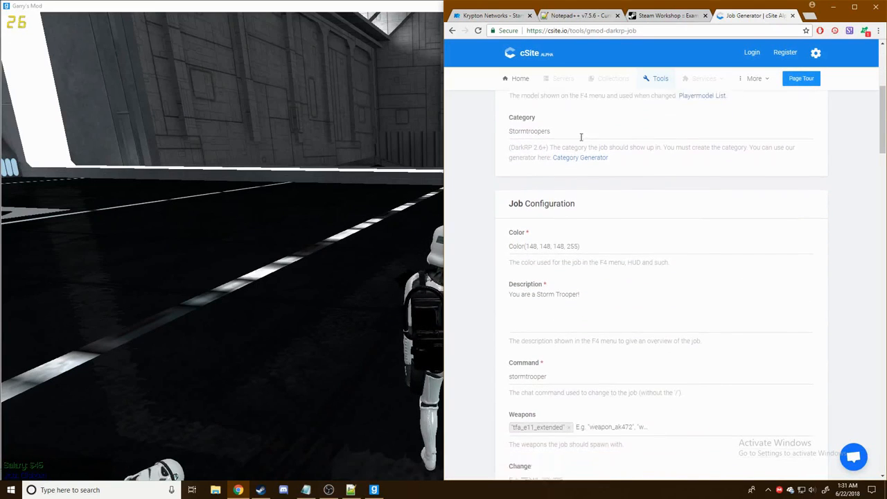
scroll(556, 179, down, 2)
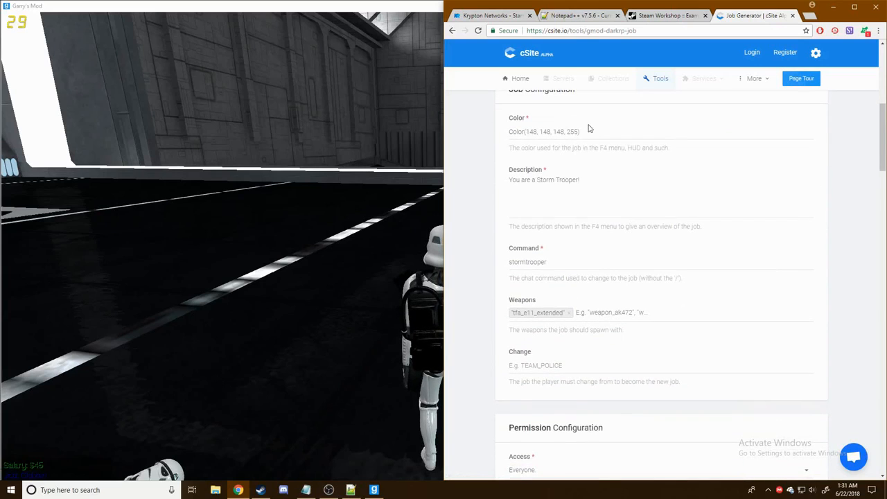
click(580, 179)
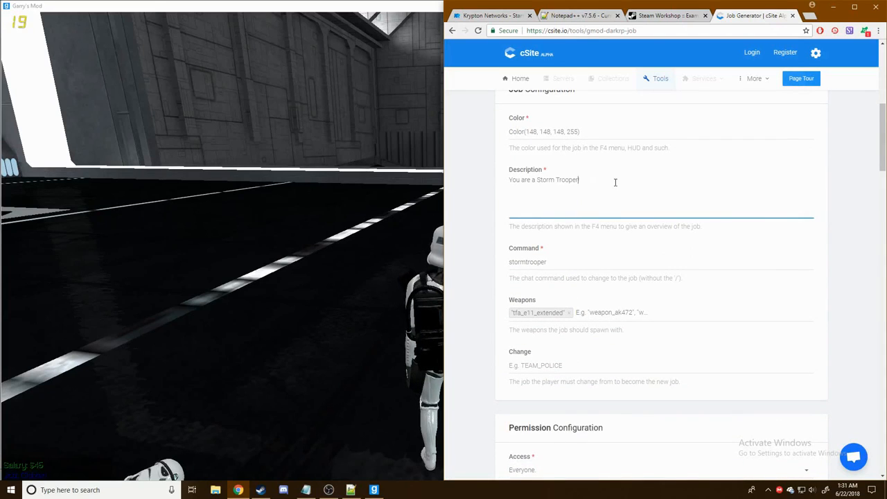
text(Commander)
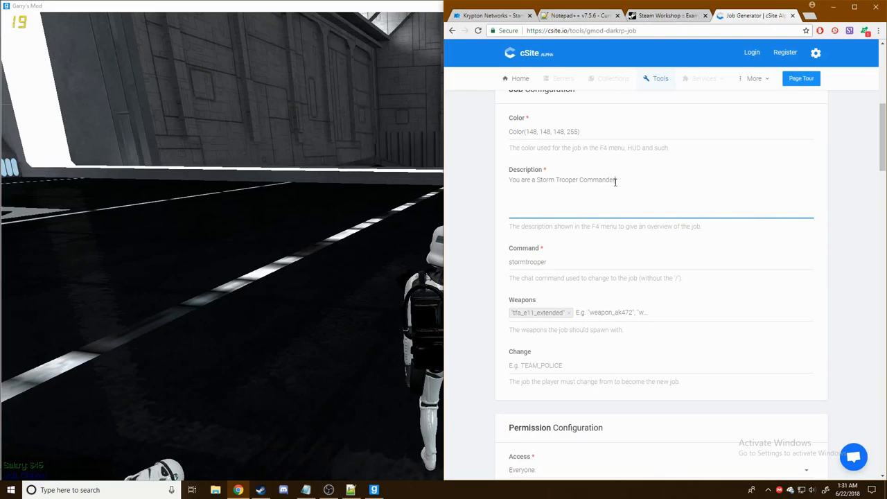
click(574, 255)
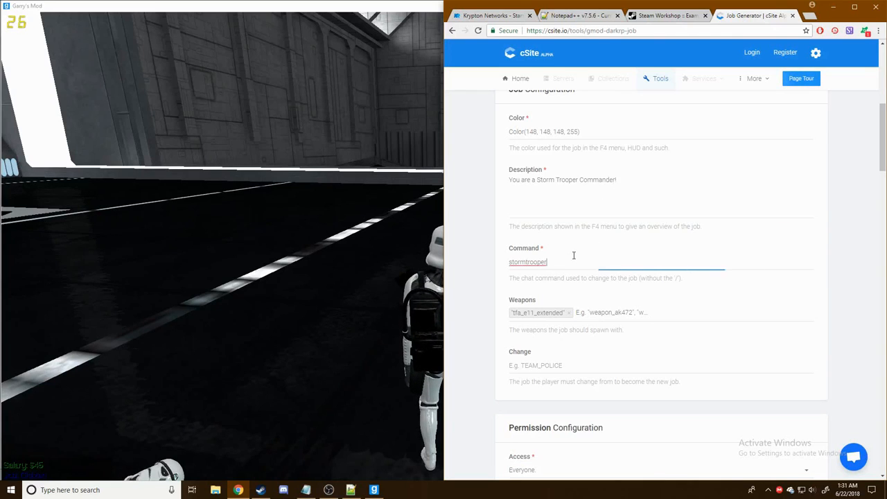
text(command)
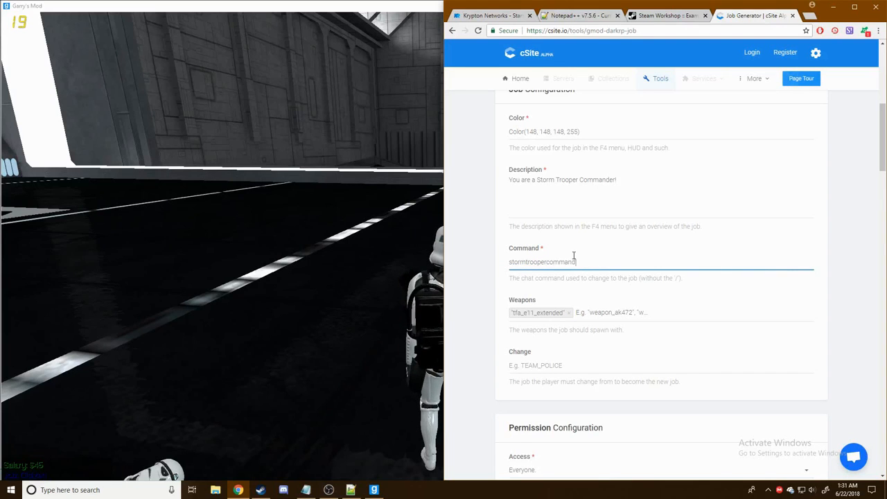
text(er)
click(865, 253)
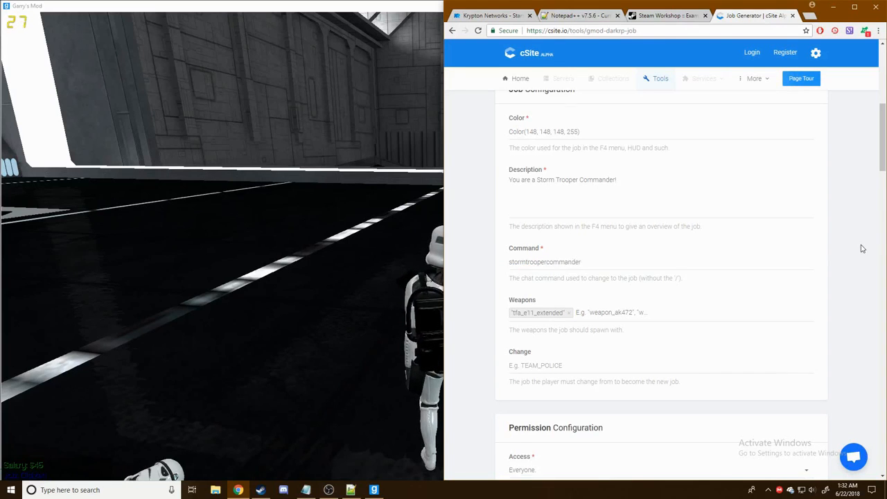
- In Economy Configuration, set the job's salary to 150 and max players to 1
scroll(859, 248, up, 2)
scroll(686, 229, down, 1)
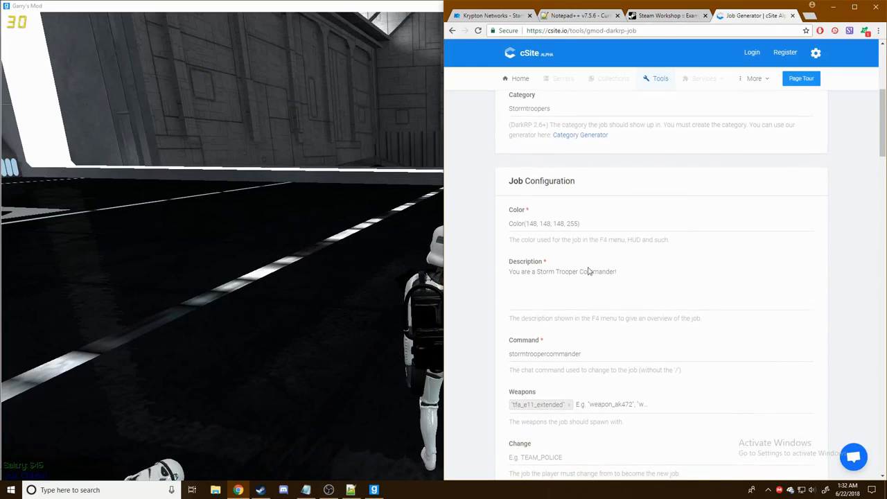
scroll(589, 270, down, 3)
scroll(583, 272, up, 2)
scroll(582, 273, up, 2)
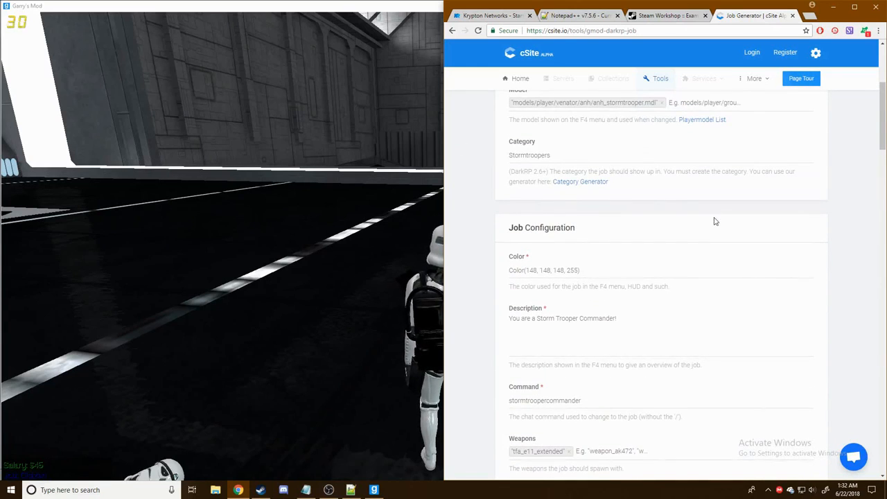
scroll(714, 219, up, 4)
scroll(712, 224, down, 5)
scroll(714, 225, down, 2)
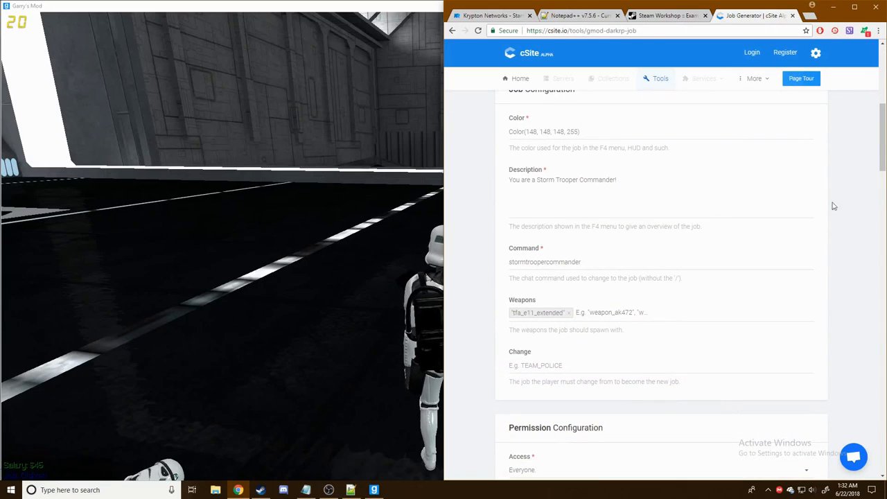
scroll(729, 231, down, 6)
scroll(627, 240, down, 1)
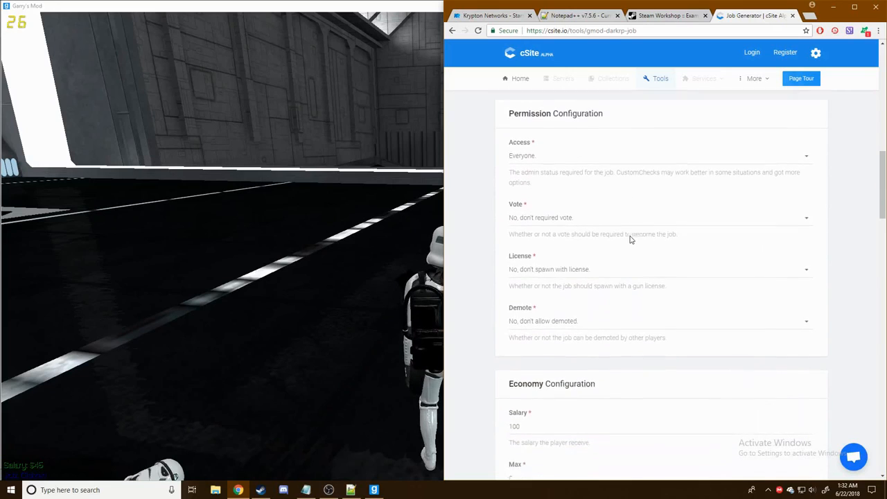
scroll(554, 209, up, 1)
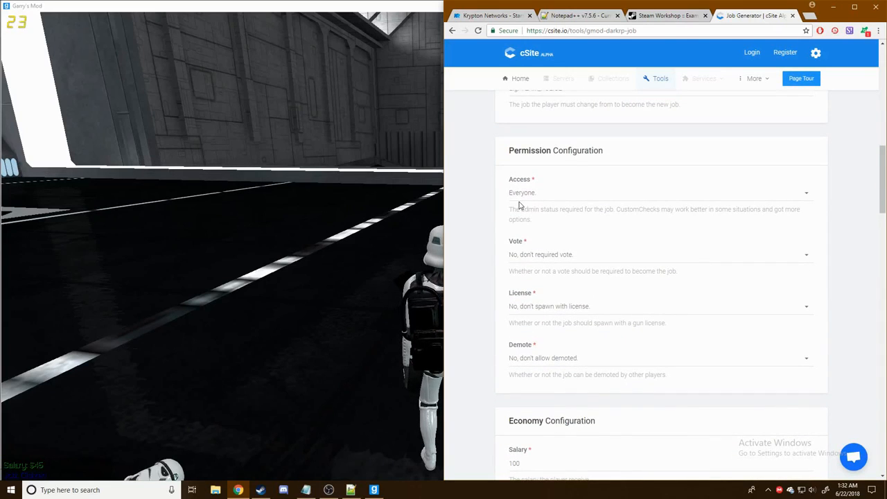
scroll(533, 194, down, 1)
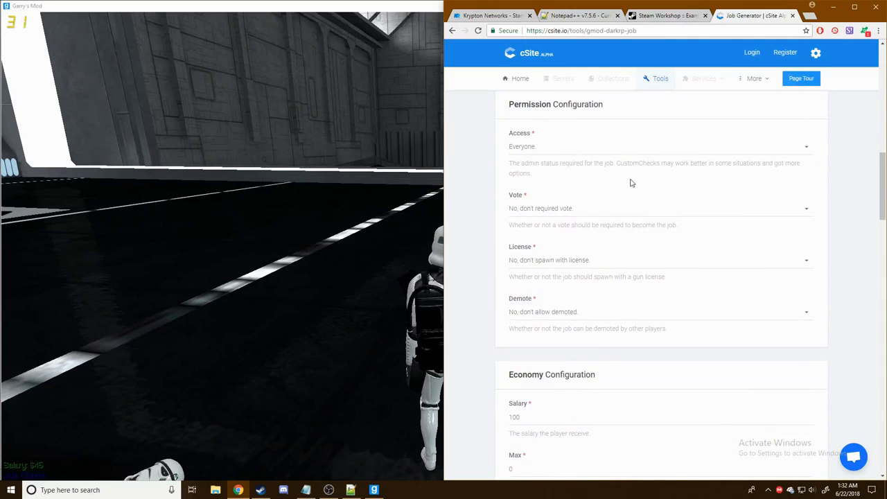
scroll(497, 241, down, 2)
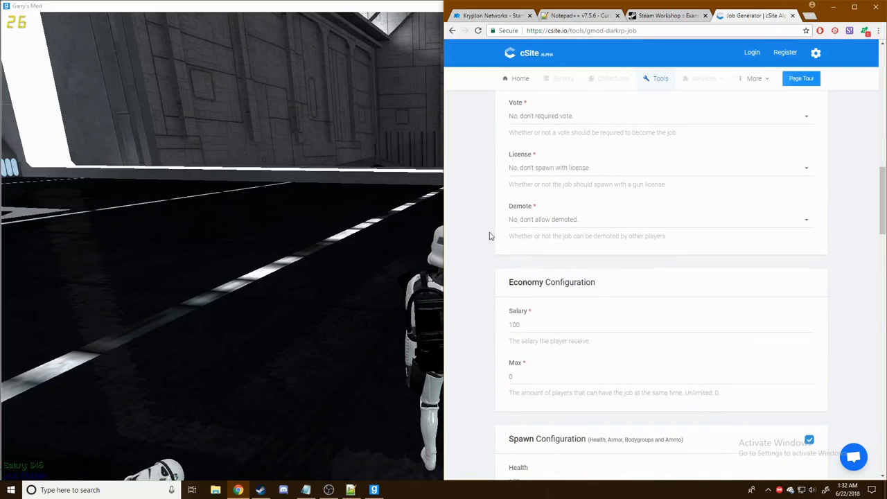
scroll(577, 230, down, 2)
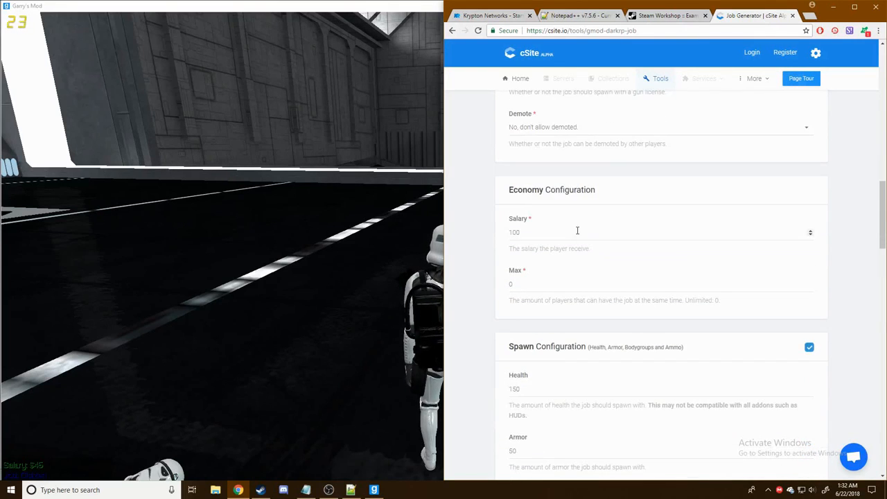
click(574, 230)
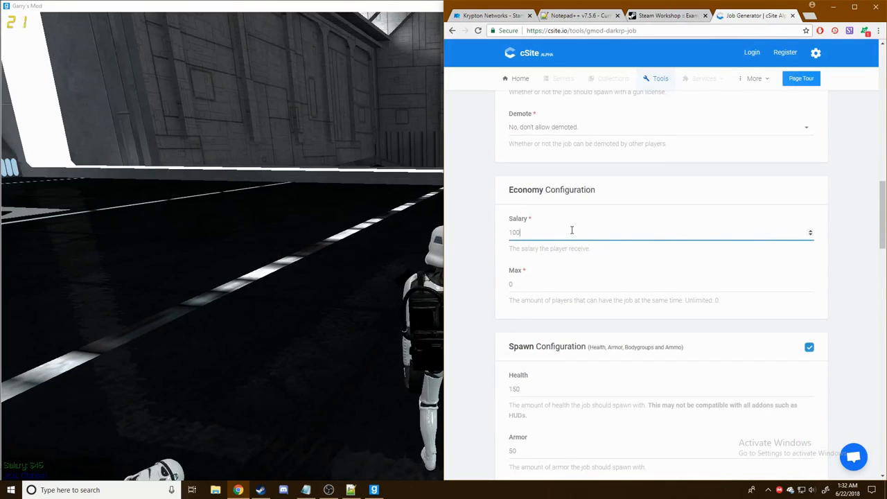
double_click(536, 236)
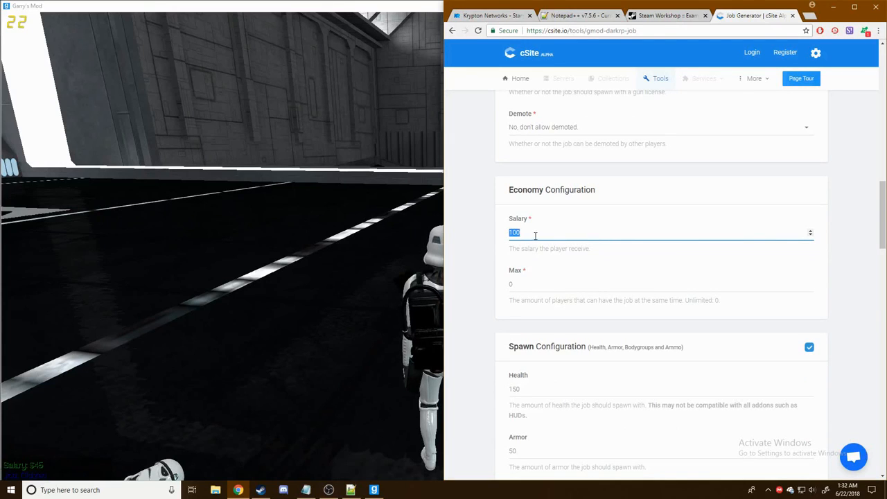
text(1)
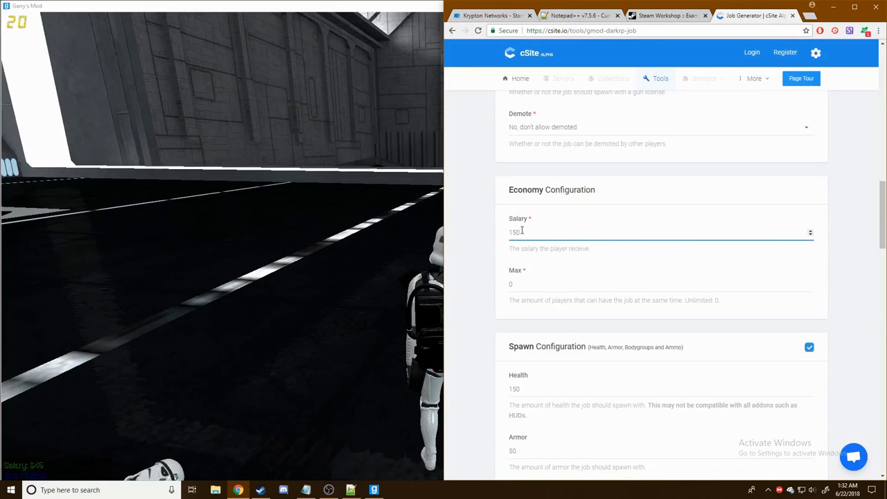
click(474, 275)
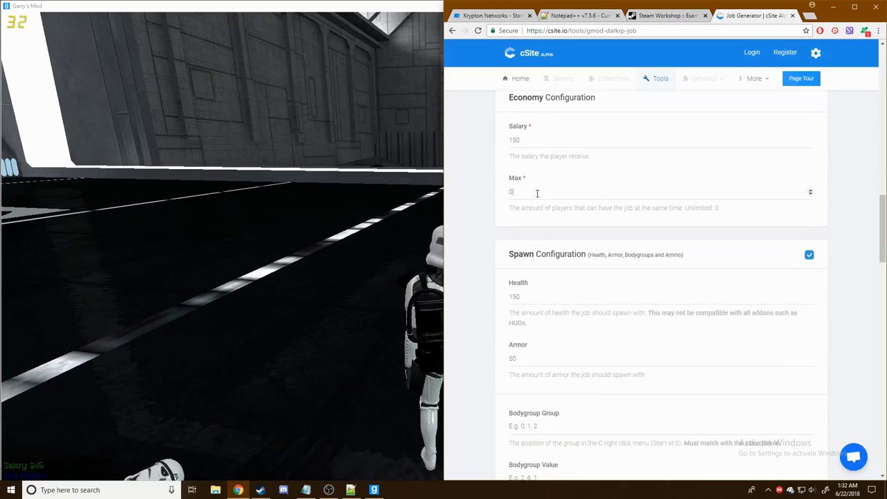
click(536, 193)
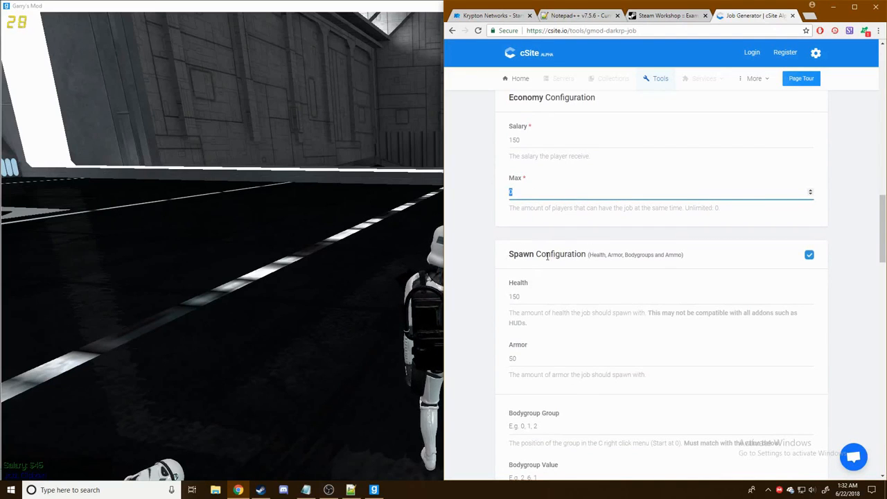
text(1)
click(484, 256)
- In Spawn Configuration, set spawn health to 200 and armor to 100
scroll(483, 242, down, 1)
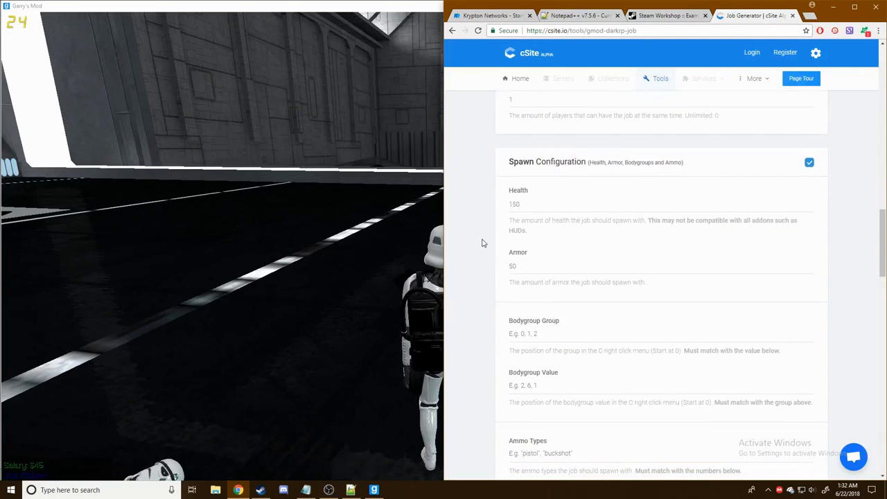
click(558, 208)
double_click(559, 208)
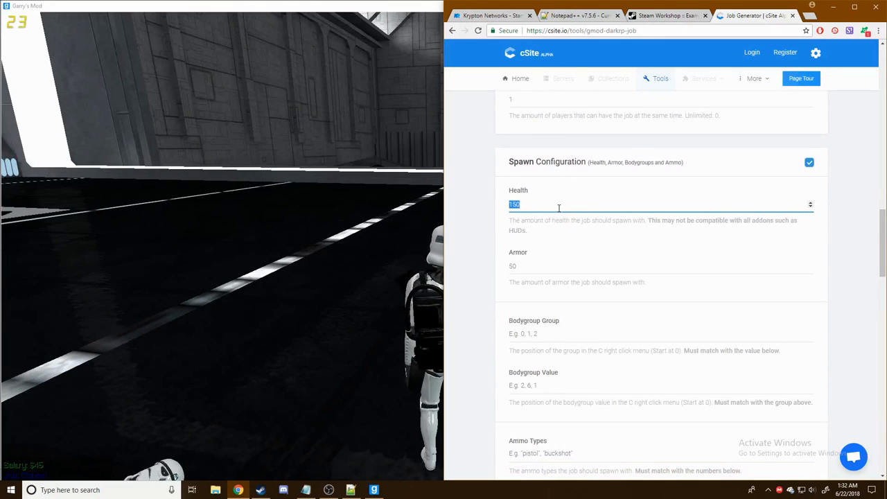
text(200)
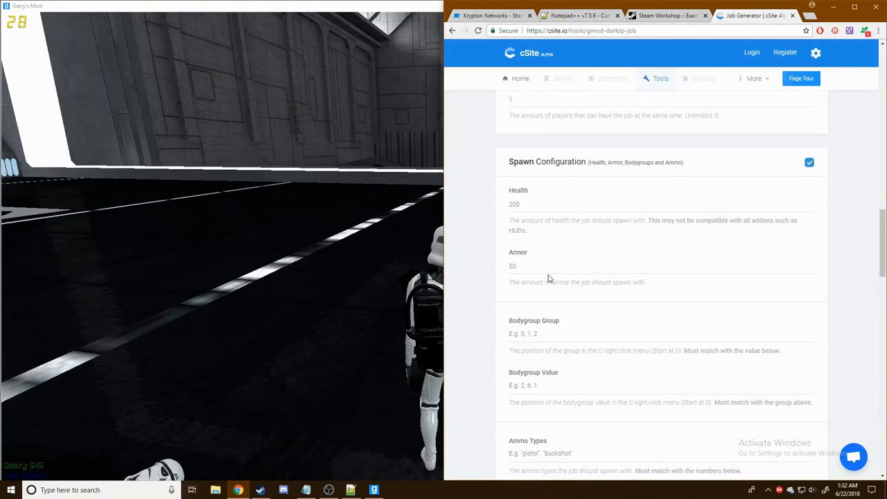
click(548, 268)
double_click(550, 267)
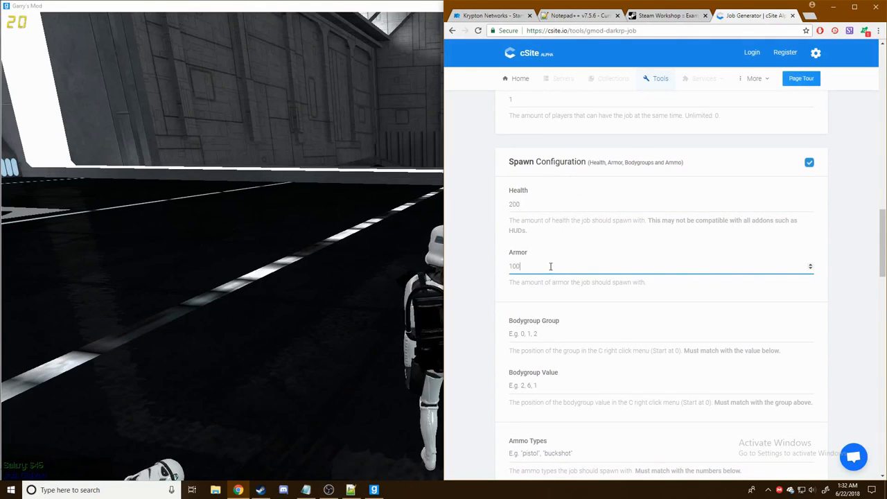
text(100)
click(861, 249)
scroll(862, 256, down, 5)
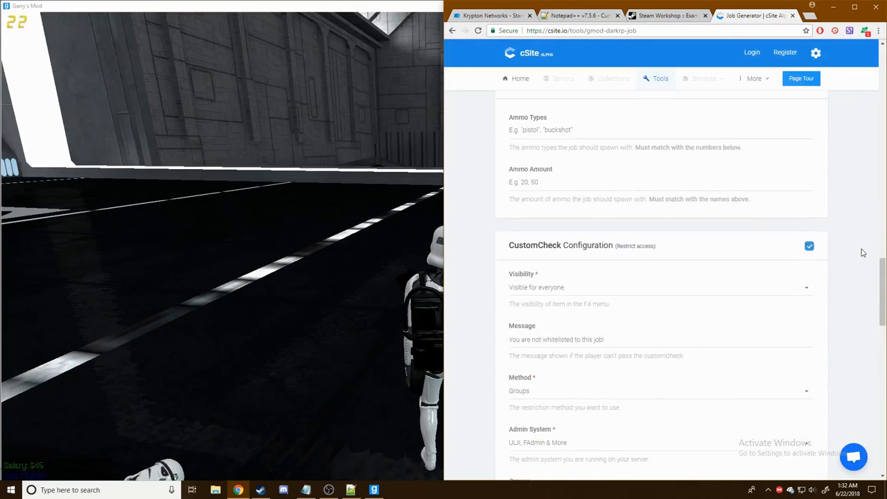
- Replace the stormtrooper CustomCheck group with stormtroopercommander
scroll(861, 257, down, 1)
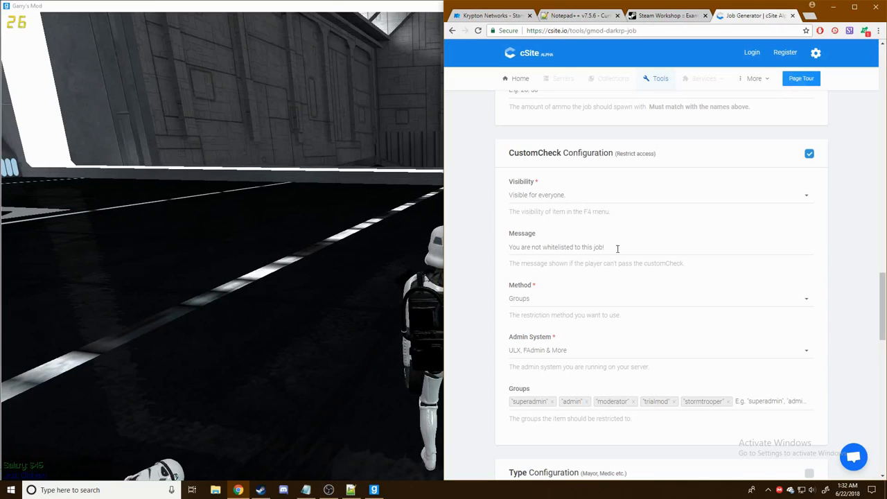
scroll(593, 299, down, 2)
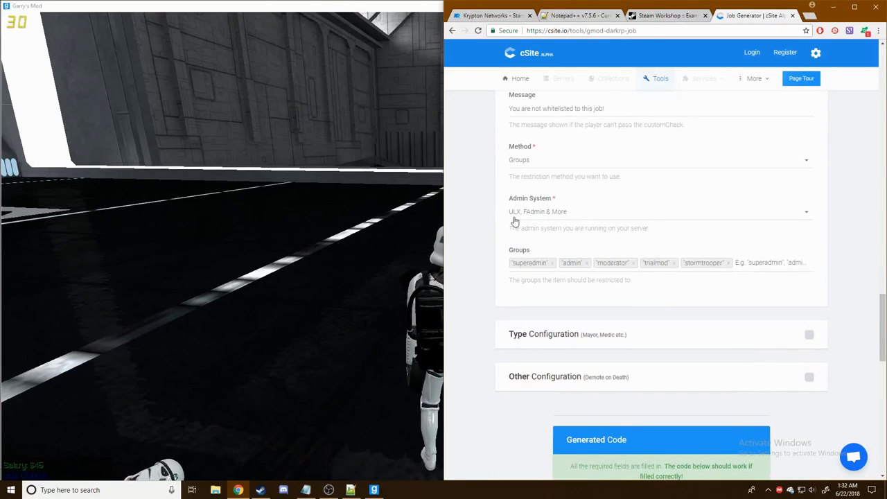
click(727, 264)
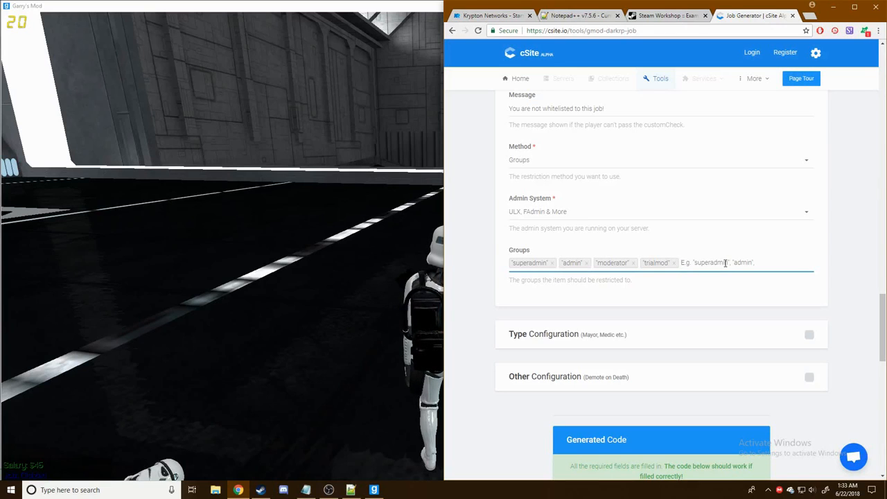
text(stormtrooper)
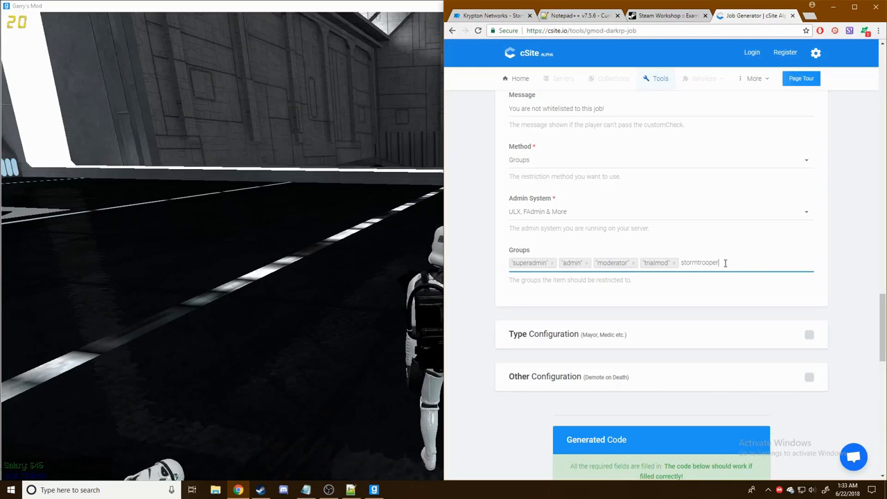
text(command)
key(Return)
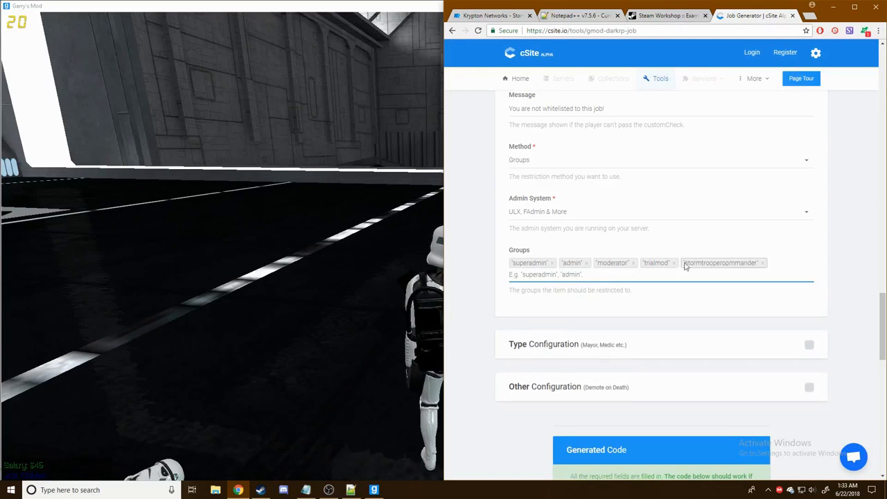
- Back in Garry's Mod, open the admin menu with the !menu chat command
key(alt+Tab)
text(y: !menu)
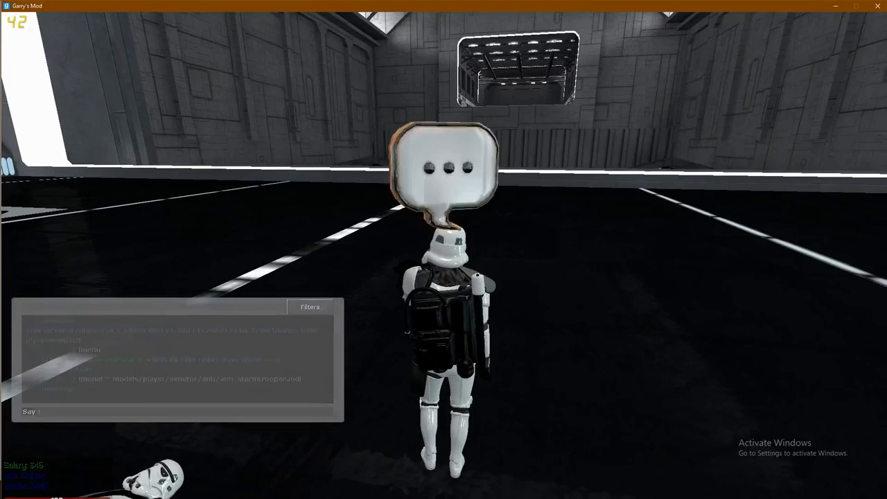
key(Return)
- In the admin menu, create the stormtroopercommander group inheriting from user, then close the menu
click(431, 197)
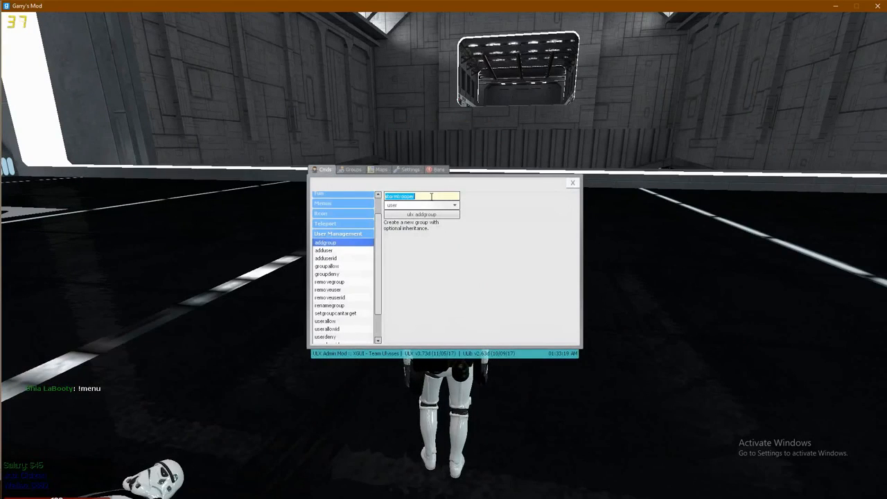
click(439, 197)
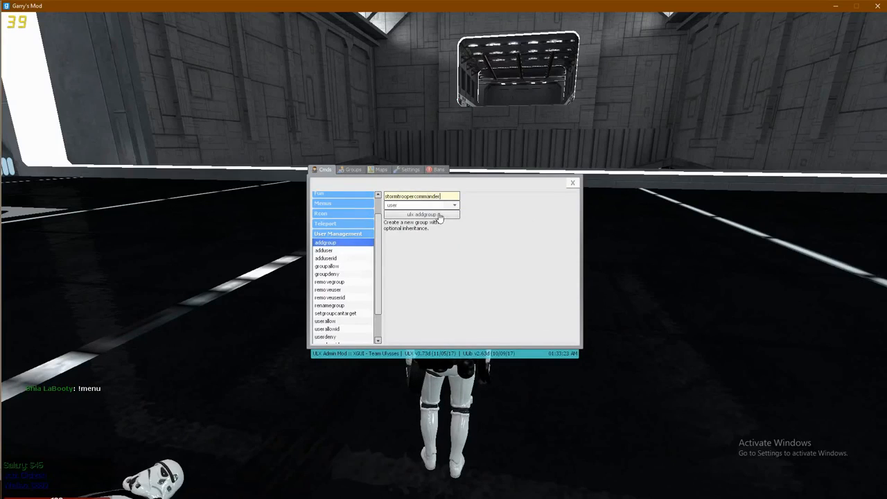
click(439, 216)
click(572, 183)
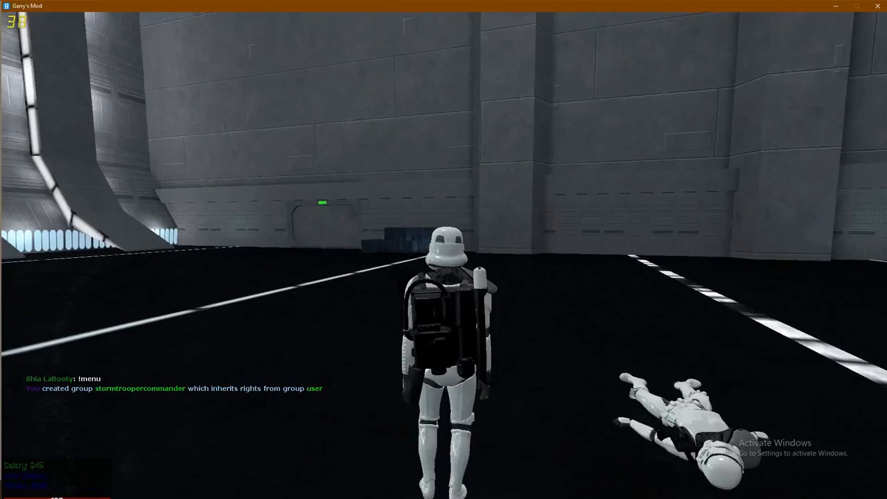
- Equip the Gravity Gun and run the trooper around the hangar toward the fallen body
key(w)
key(1)
click(443, 255)
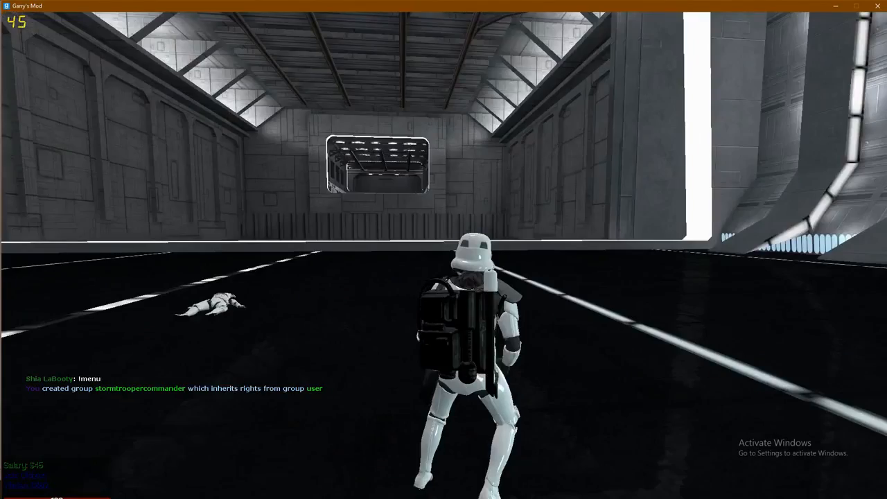
key(w)
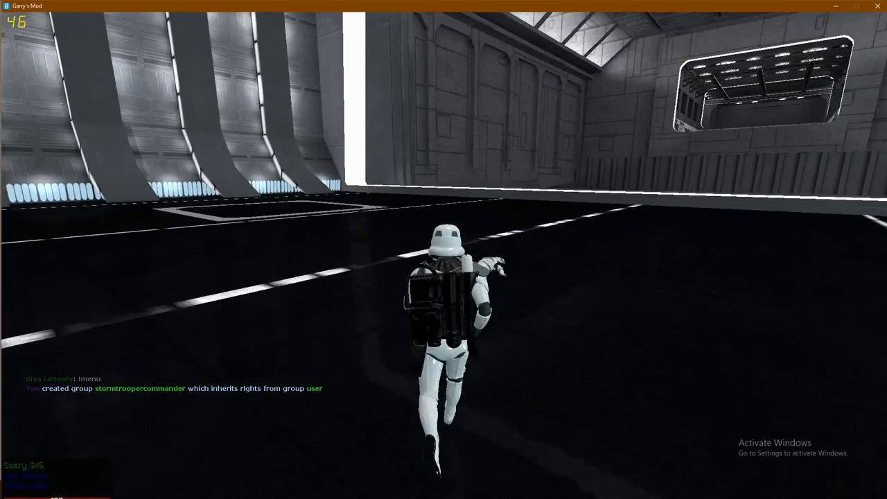
key(w)
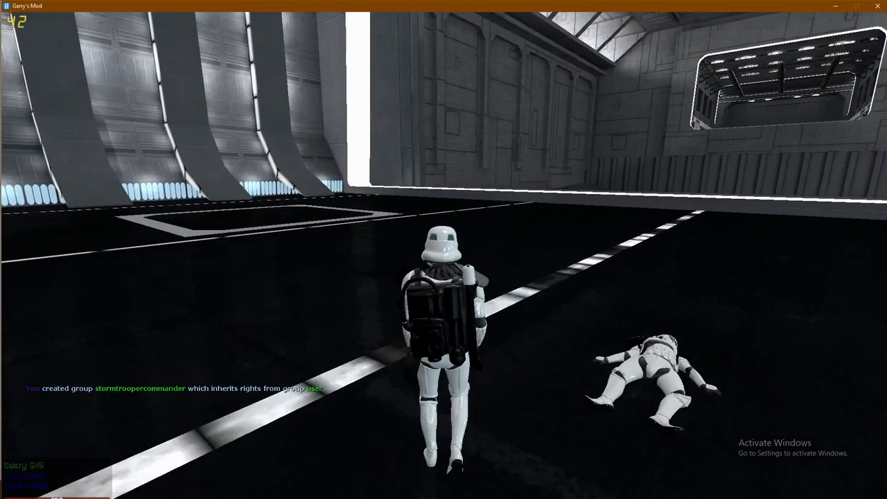
key(w)
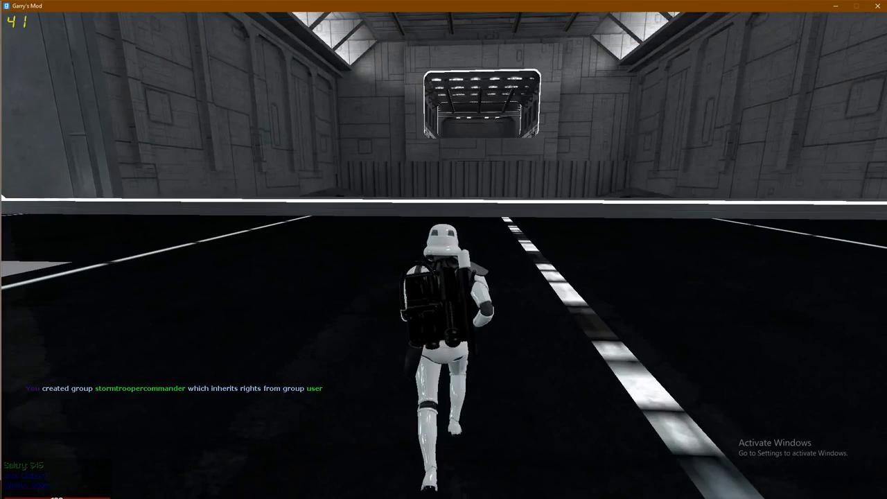
key(w)
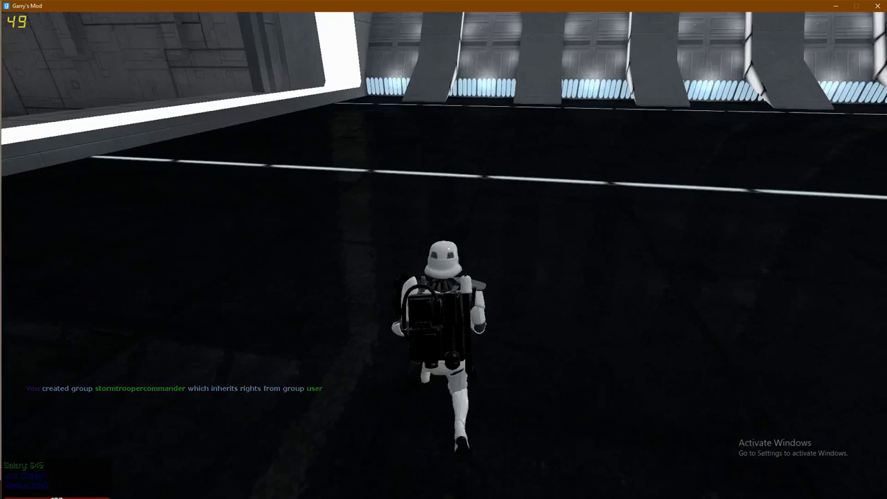
key(w)
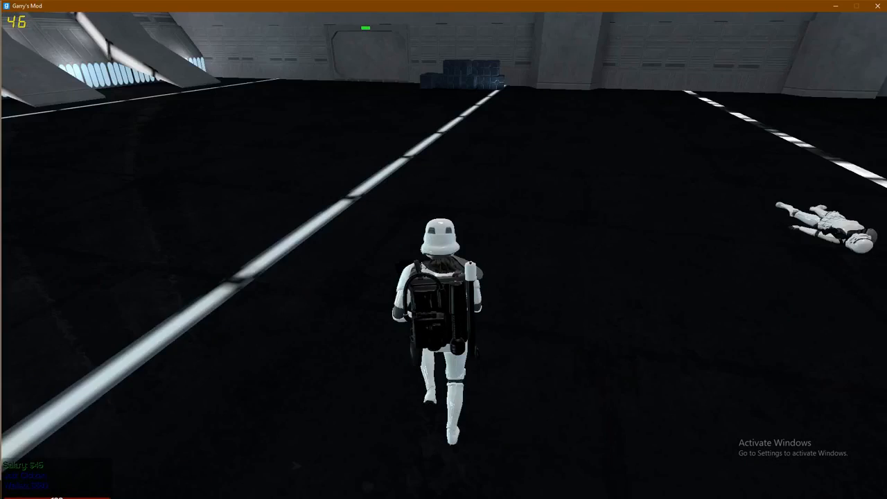
key(w)
key(w)
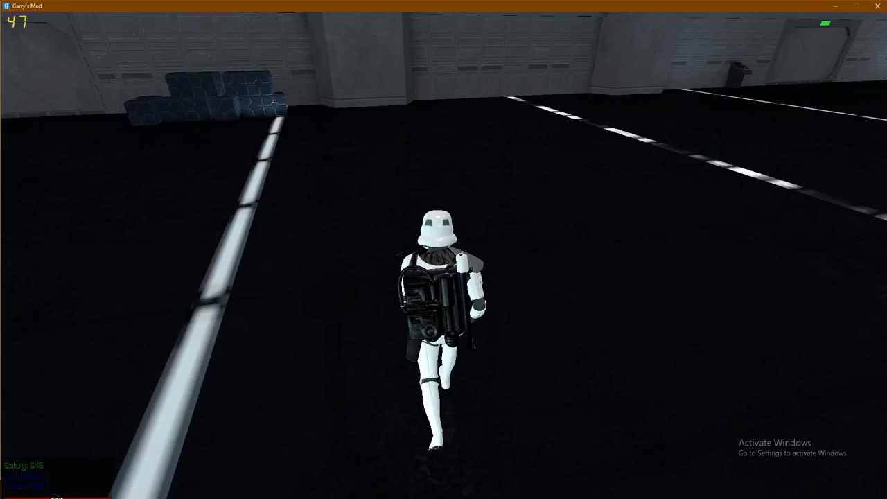
key(w)
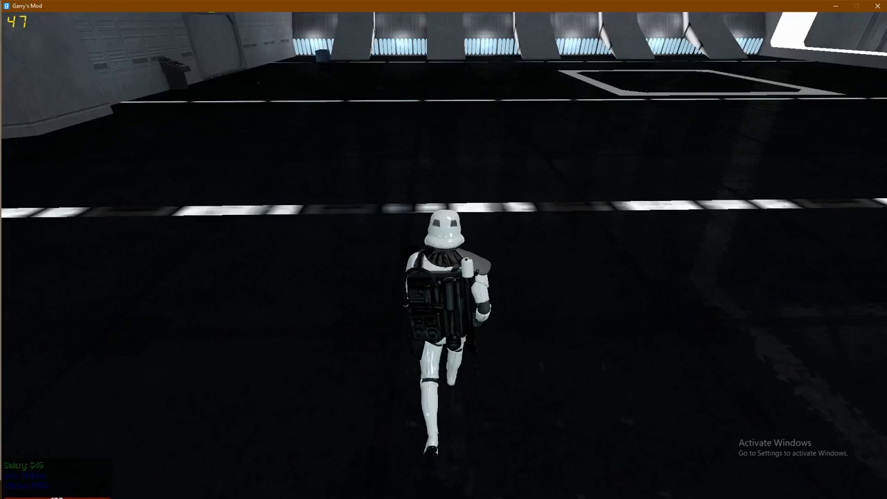
key(w)
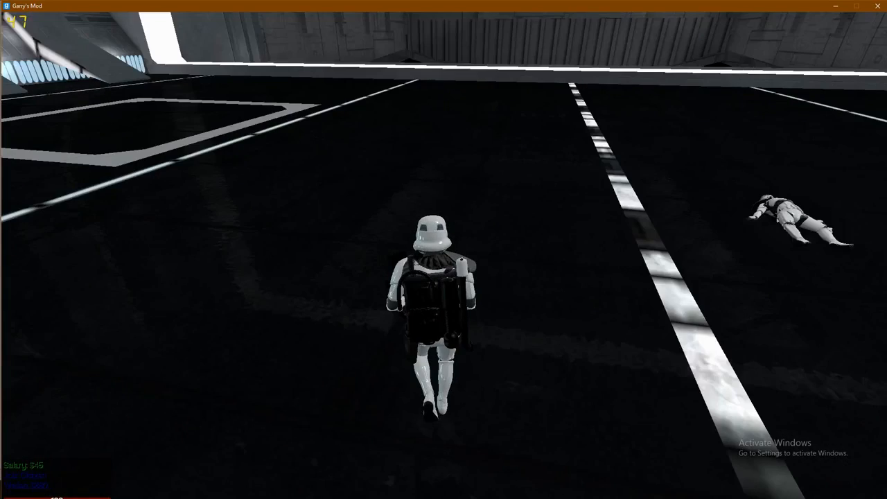
key(w)
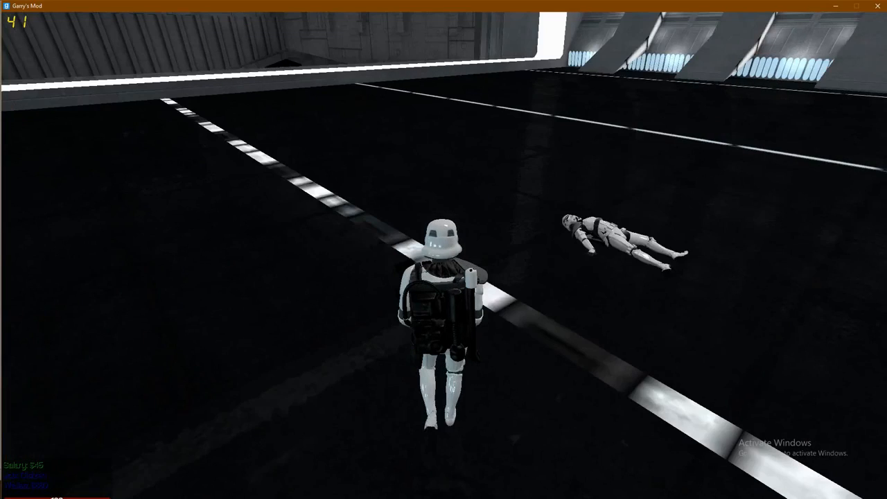
- Undo the fallen trooper ragdoll and keep running across the hangar
key(z)
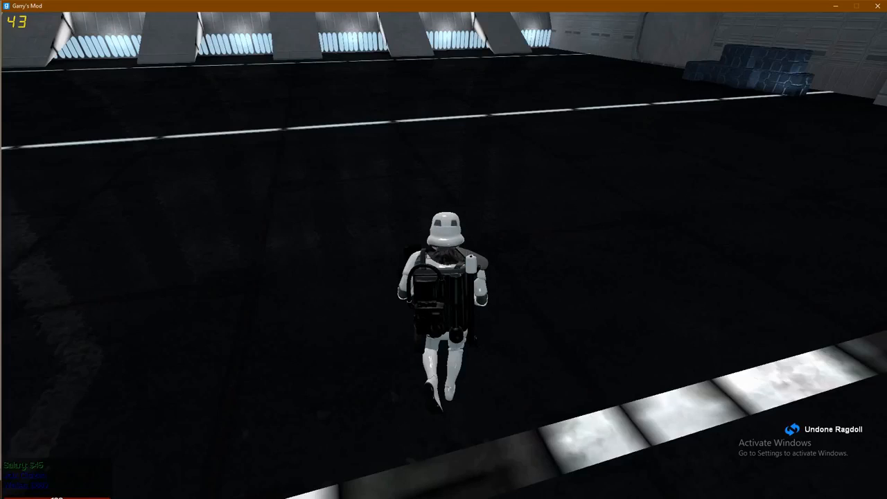
key(w)
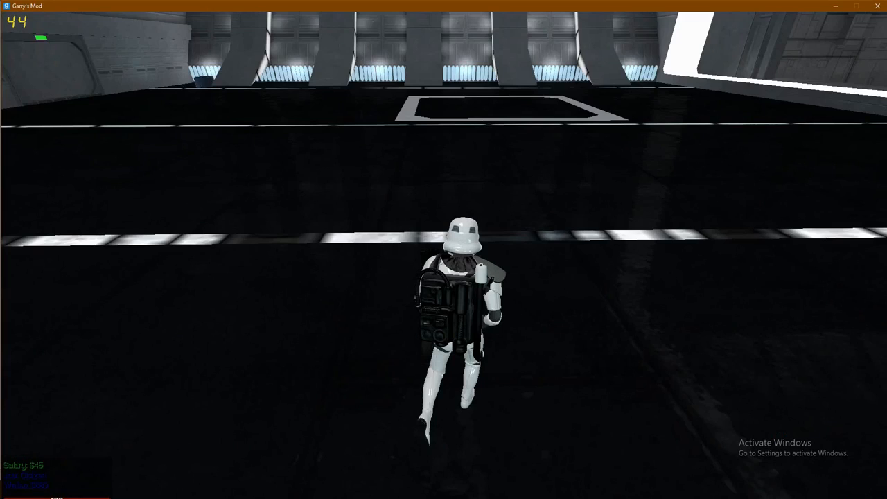
key(w)
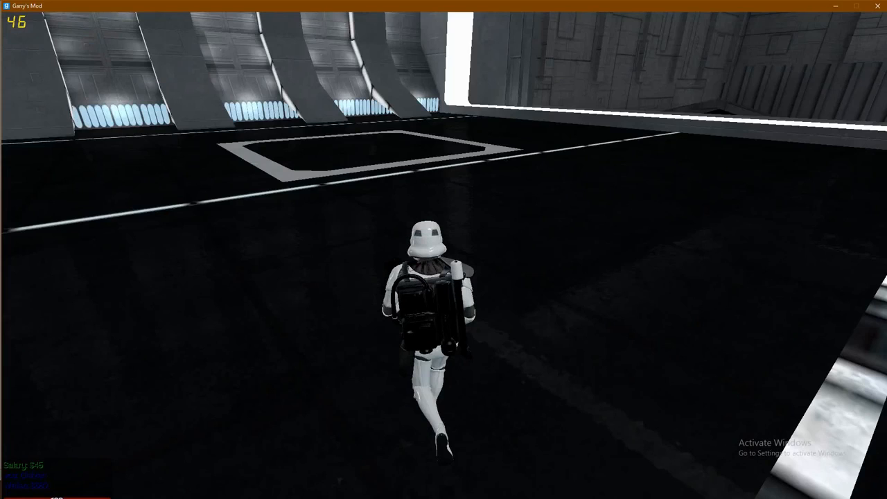
key(w)
key(w)
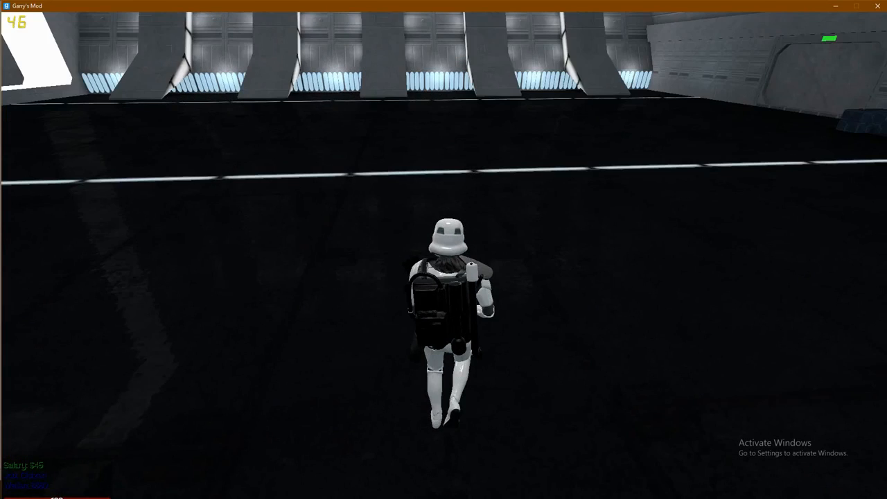
key(w)
key(w)
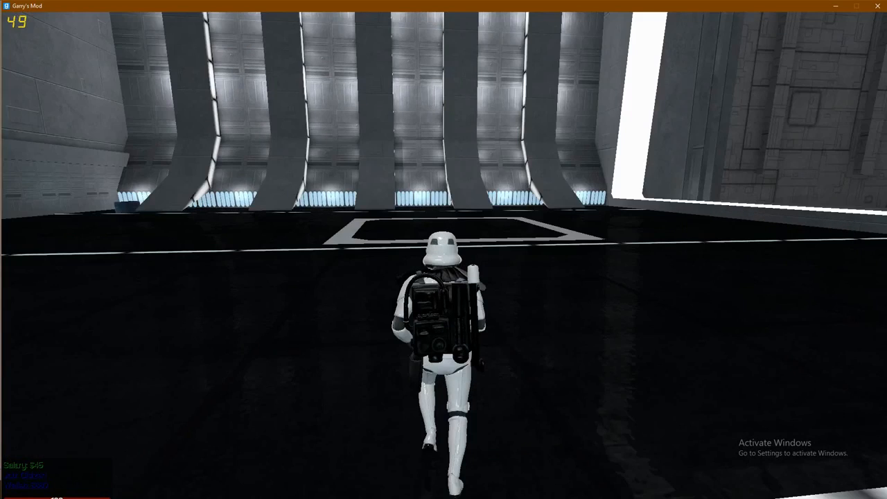
key(w)
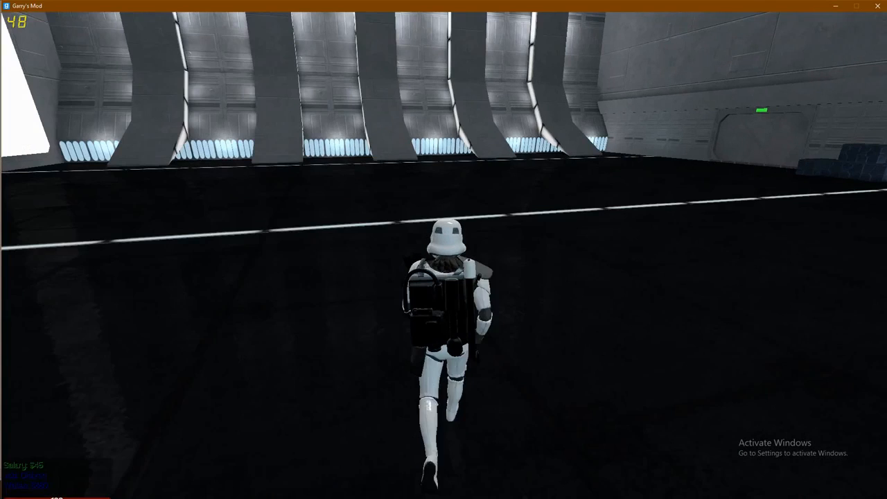
key(w)
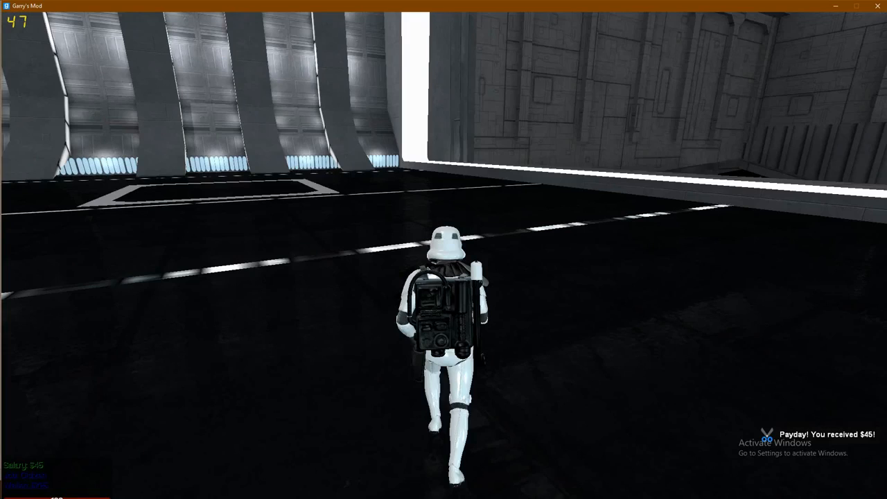
key(w)
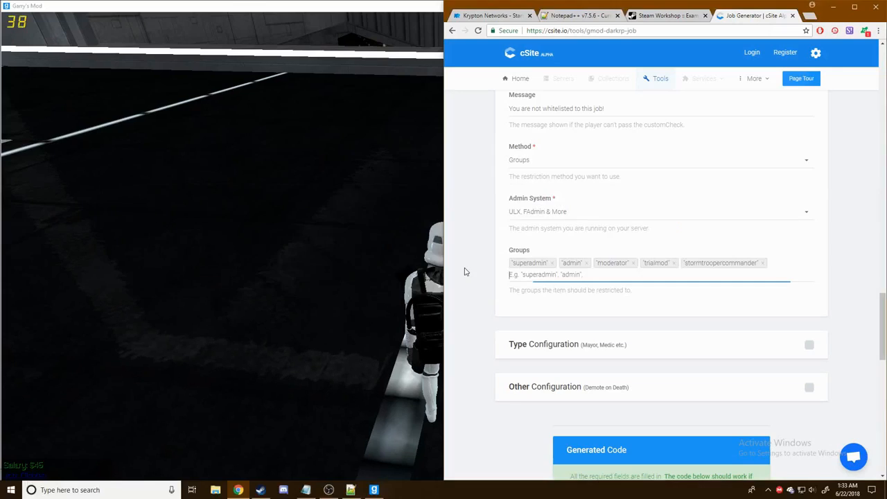
- Change the TeamID from TEAM_STORMTROOPERCOMMANDER to TEAM_STAFFONDUTY
scroll(801, 281, up, 2)
scroll(801, 281, up, 15)
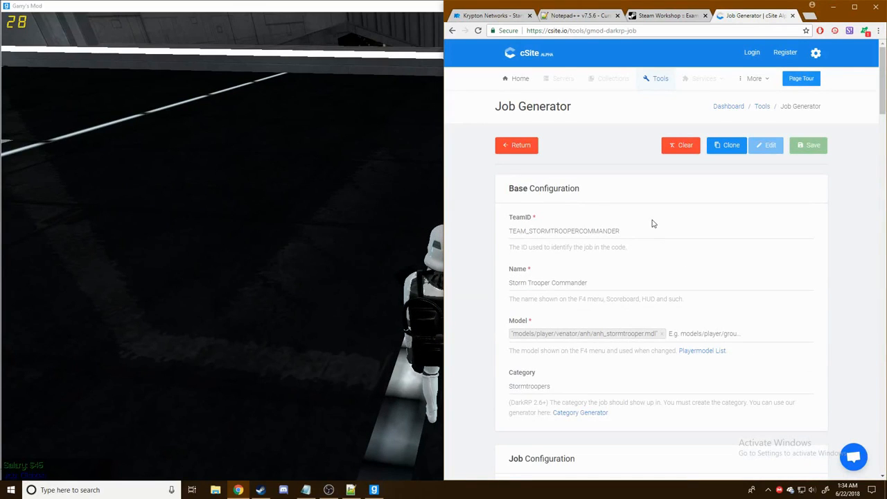
drag(530, 232, 628, 232)
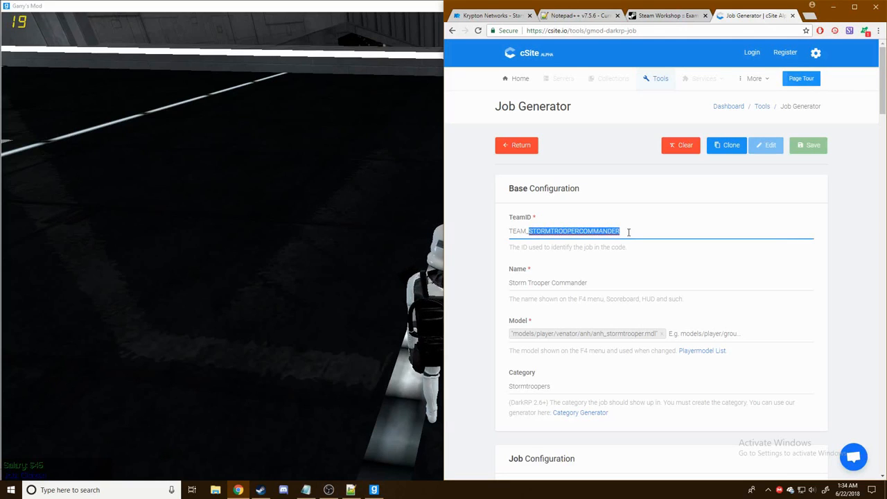
key(BackSpace)
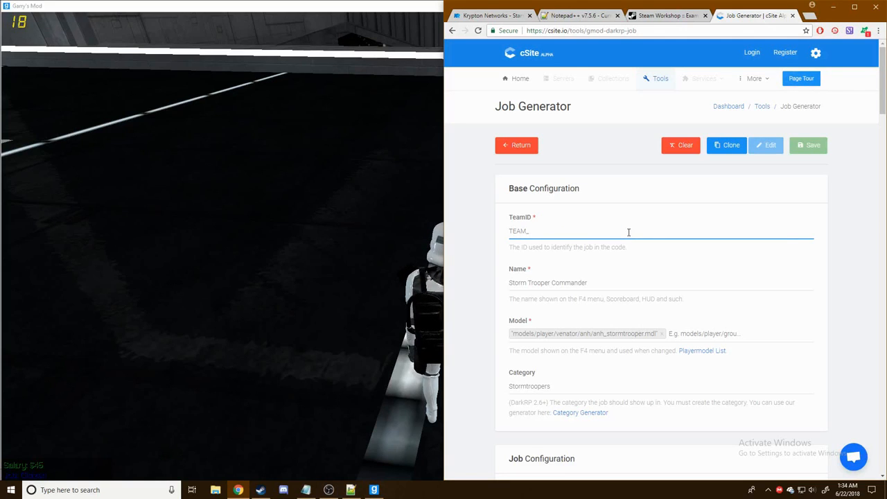
text(STAFFONDUTY)
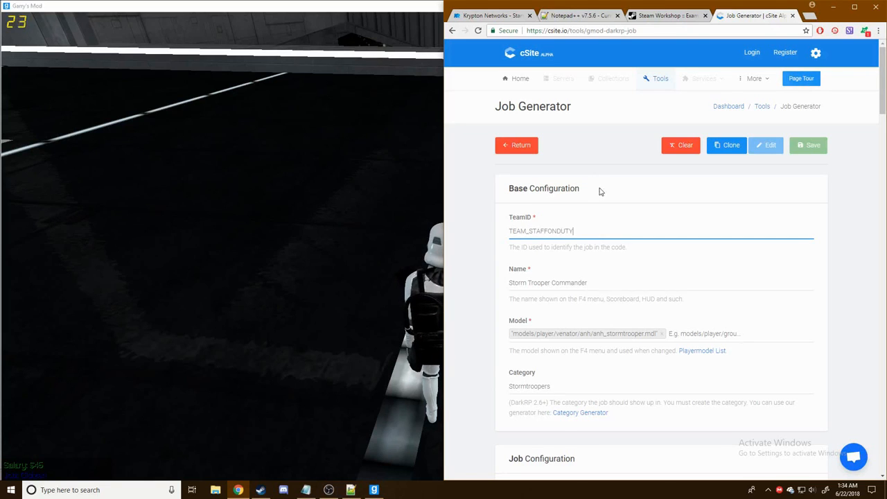
scroll(562, 228, down, 1)
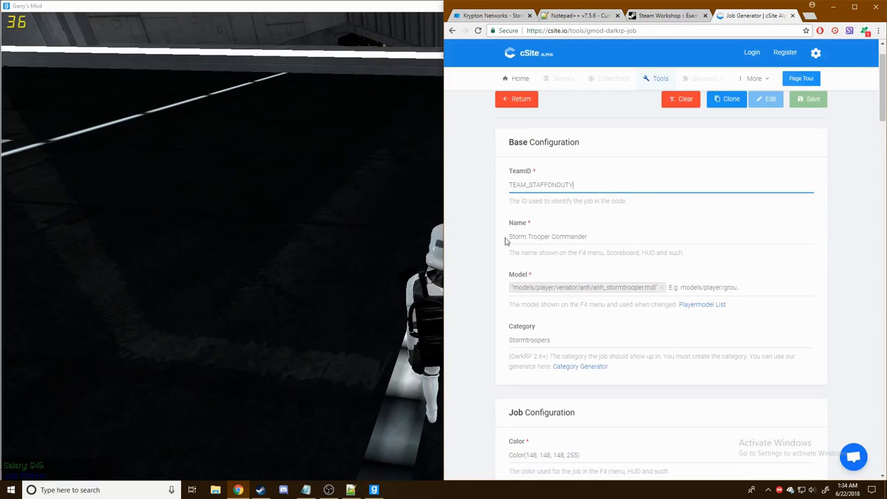
- Rename the job from Storm Trooper Commander to Staff On Duty, then return to Garry's Mod
click(507, 240)
triple_click(587, 240)
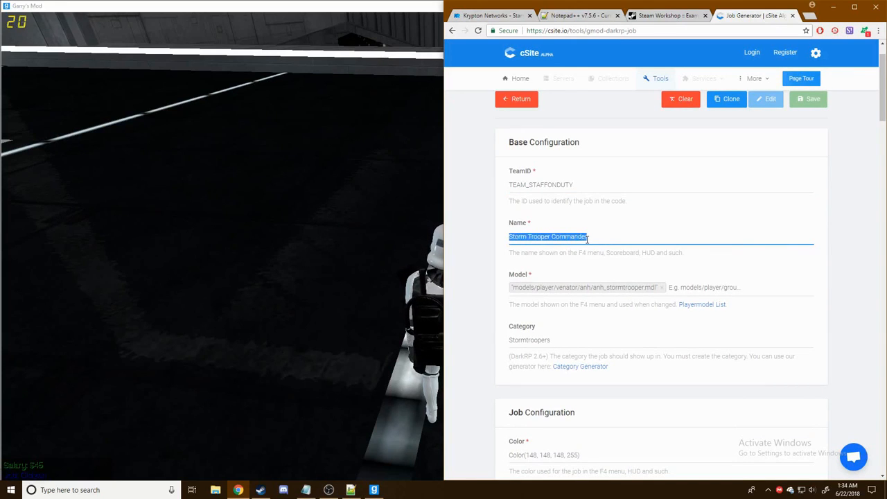
text(Staff On Duty)
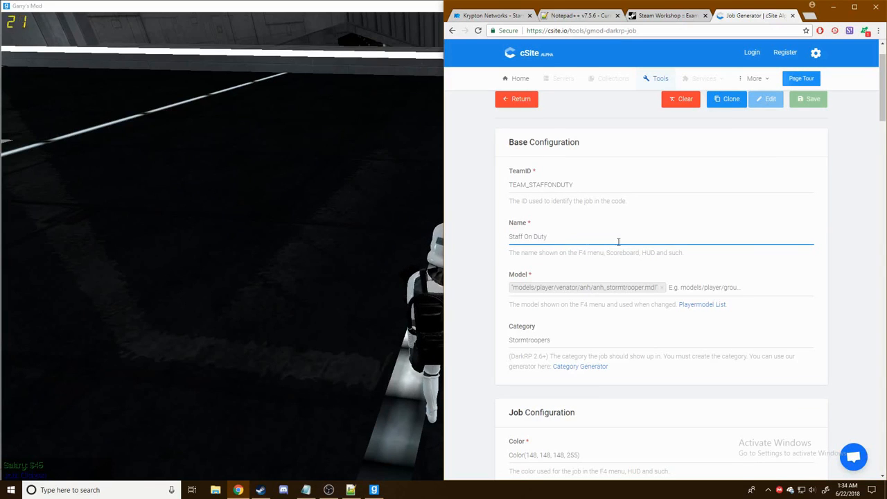
scroll(644, 228, down, 1)
key(alt+Tab)
- In the spawn menu's Imperial ARC-Trooper playermodels, copy the blue trooper's model path
key(q)
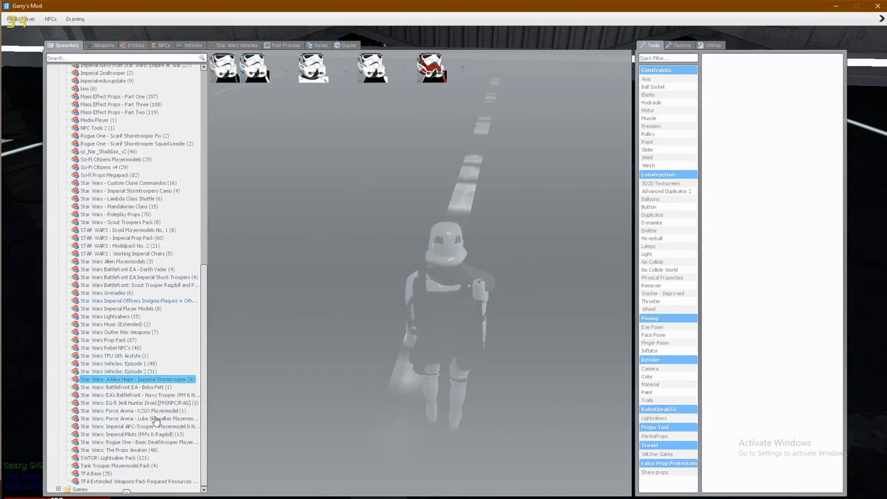
click(147, 395)
click(142, 404)
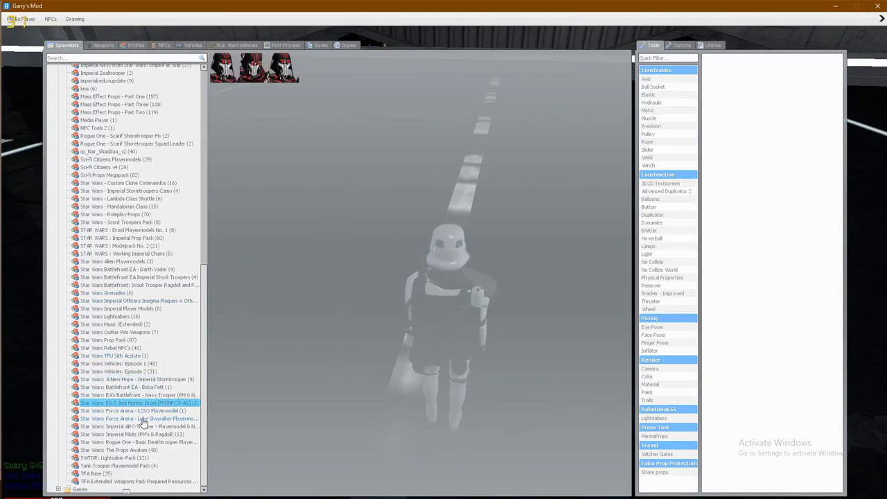
click(142, 418)
click(143, 427)
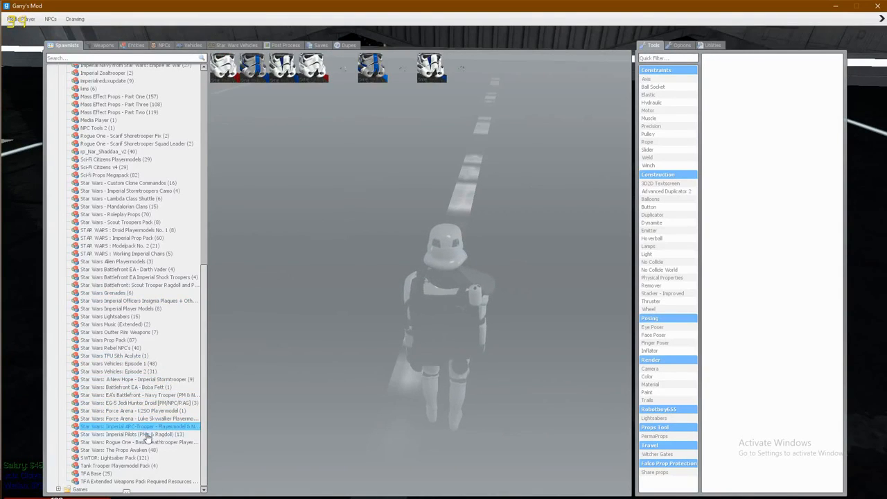
right_click(289, 78)
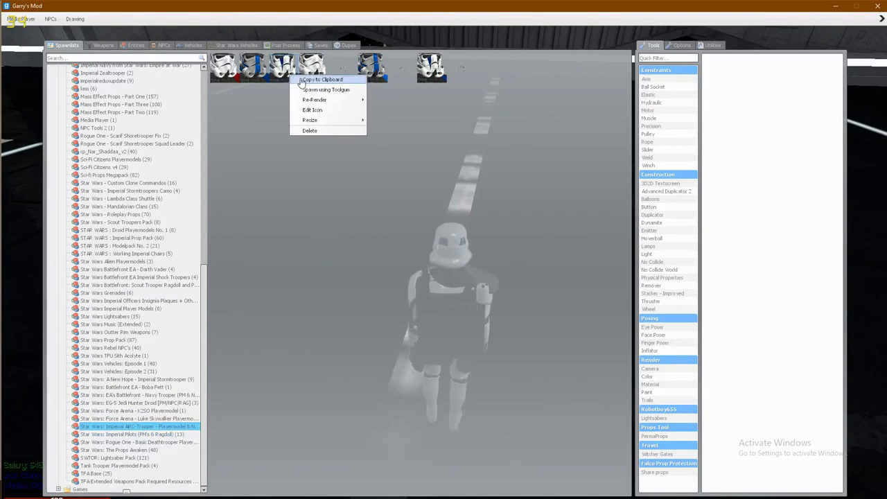
right_click(381, 70)
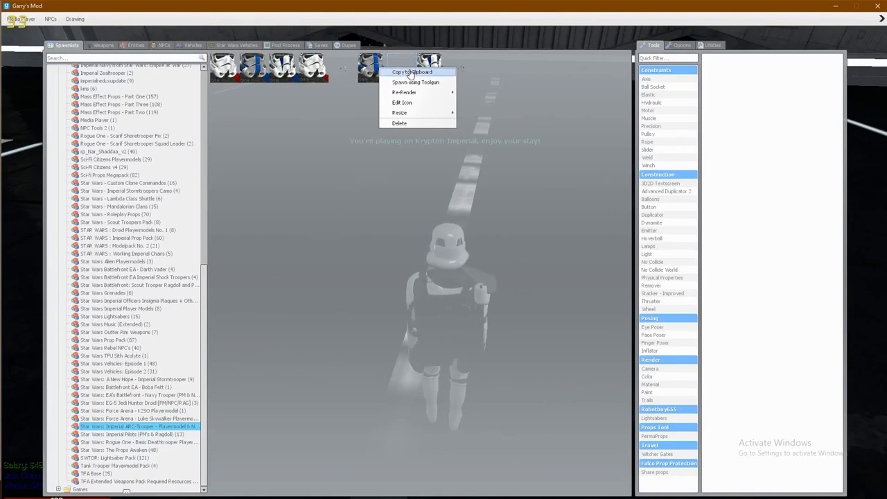
click(412, 72)
- Apply tk_havoc.mdl to the player with the !model chat command and the pasted path
text(y!model ^)
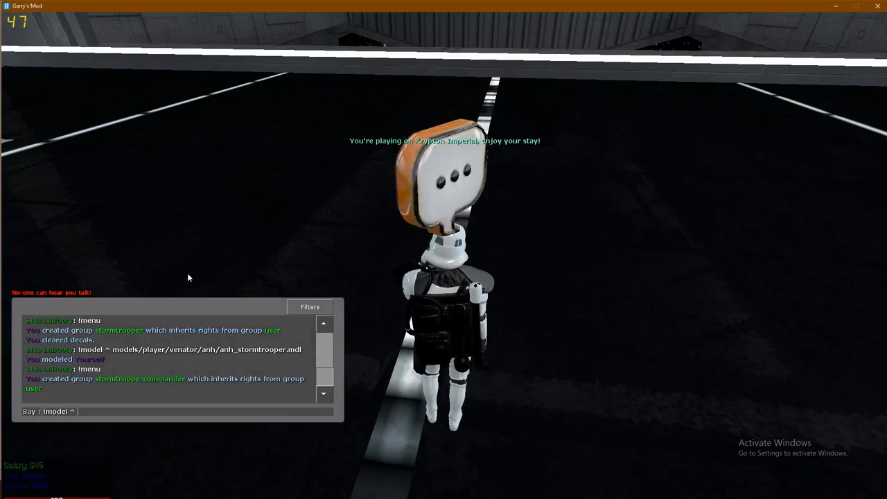
key(ctrl+v)
key(Return)
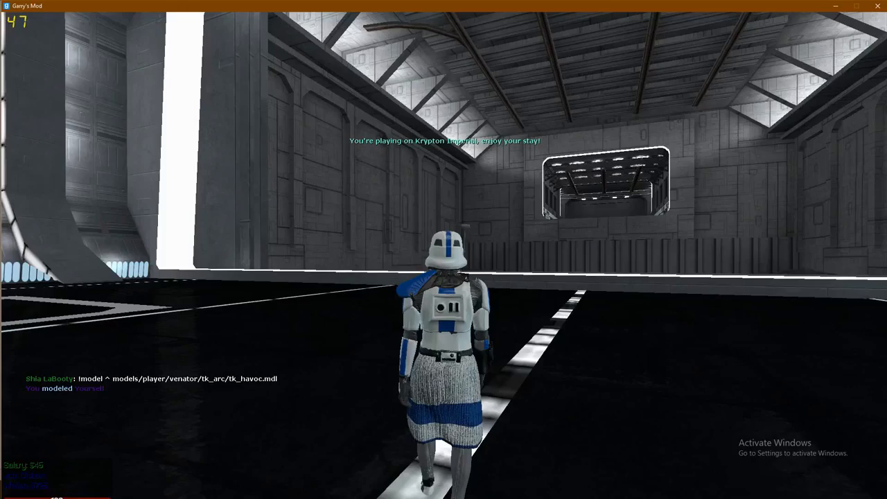
key(q)
key(alt+Tab)
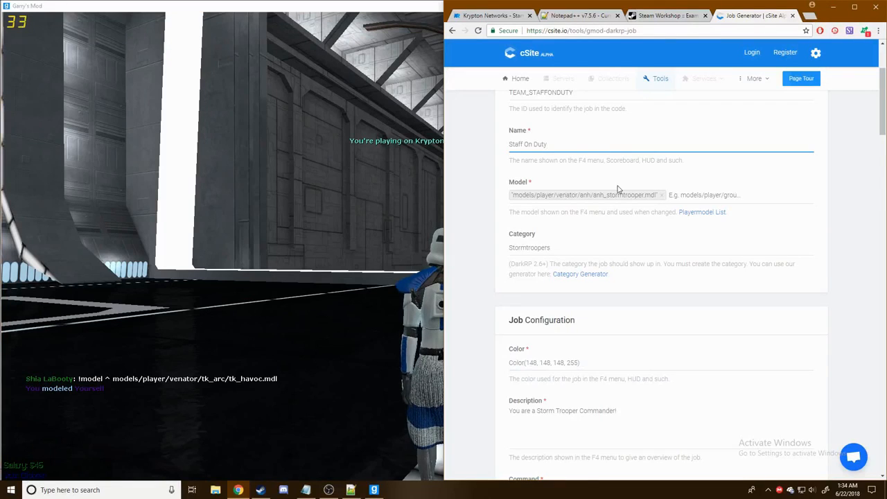
- Replace the job's stormtrooper model with models/player/venator/tk_arc/tk_havoc.mdl
click(665, 196)
key(ctrl+v)
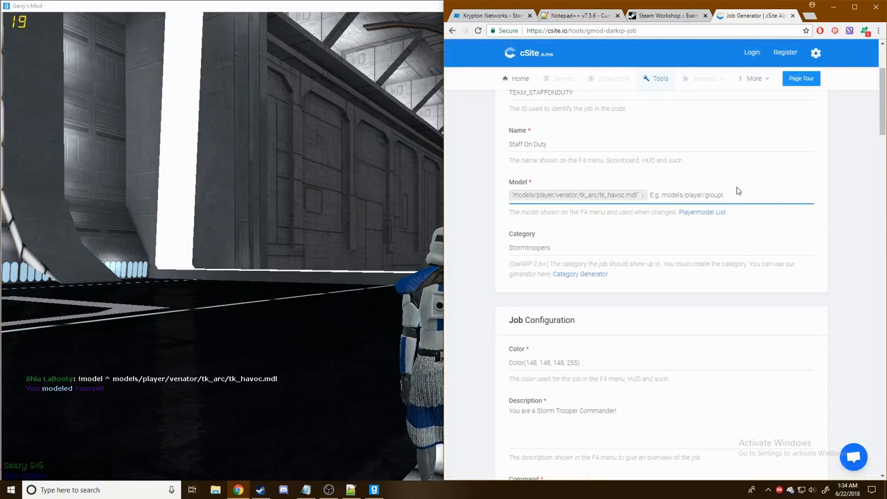
click(855, 209)
scroll(831, 211, down, 2)
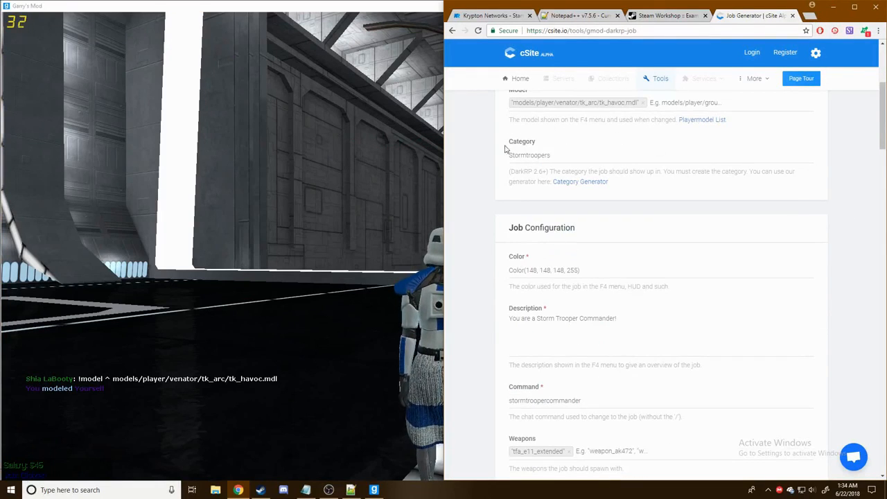
scroll(526, 163, up, 1)
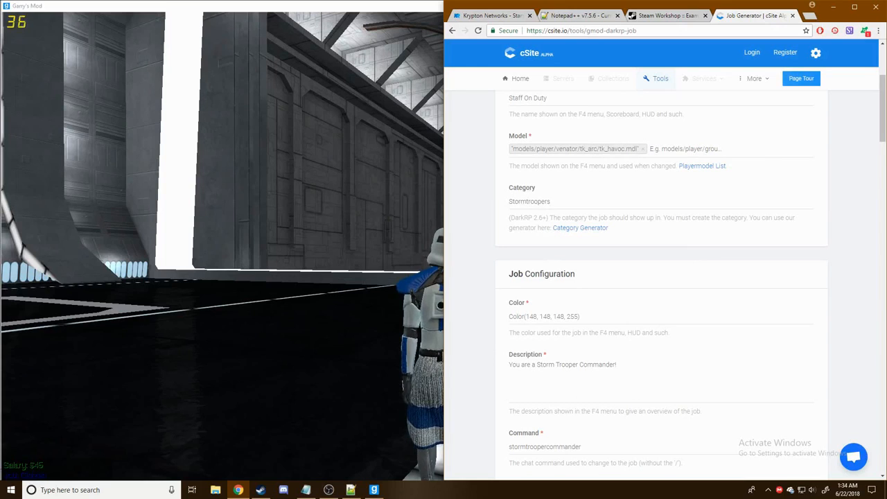
- Check the category names in Categories.lua, then start replacing the Stormtroopers category with Staff On Duty
click(350, 490)
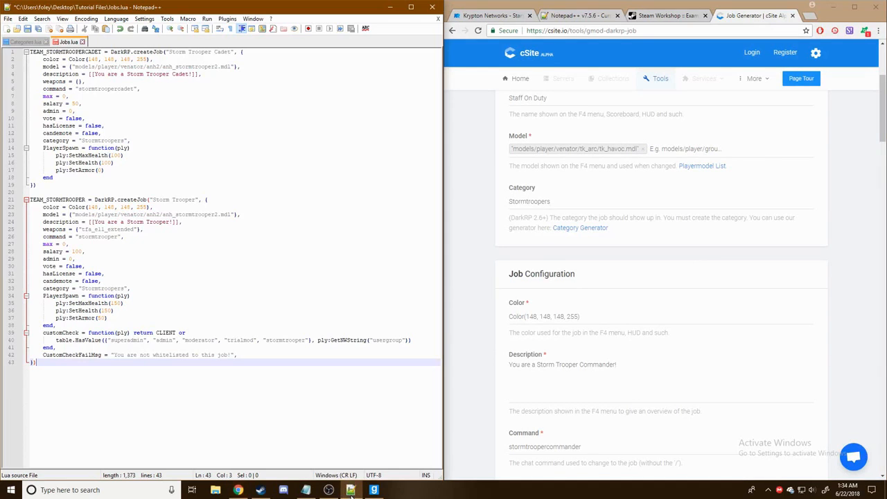
click(21, 42)
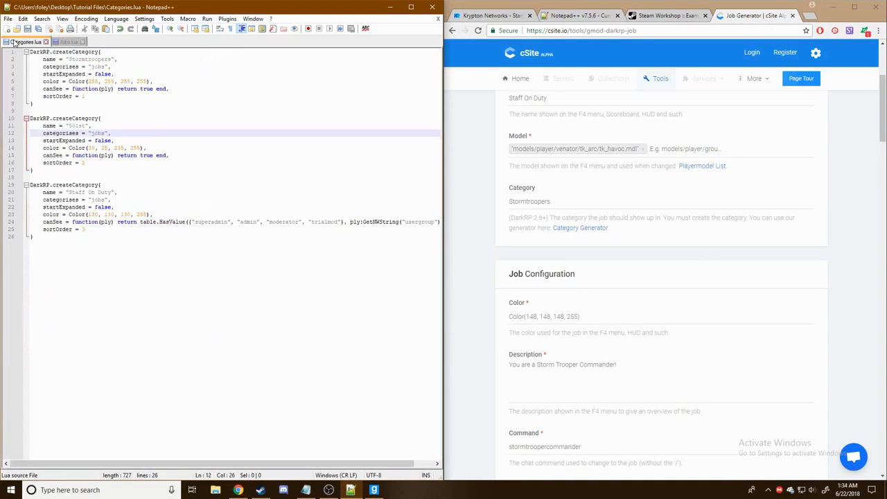
double_click(547, 202)
text(Staff On Duty)
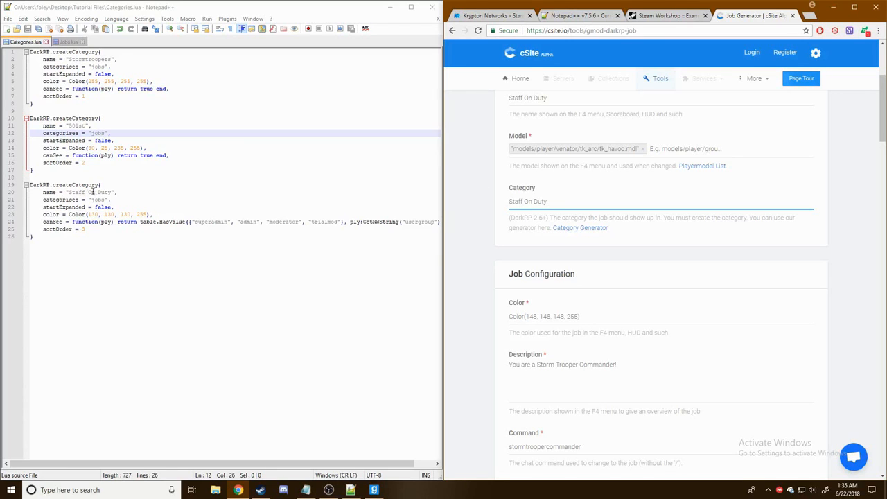
- Change the job description to 'You area staff member!'
scroll(602, 230, down, 2)
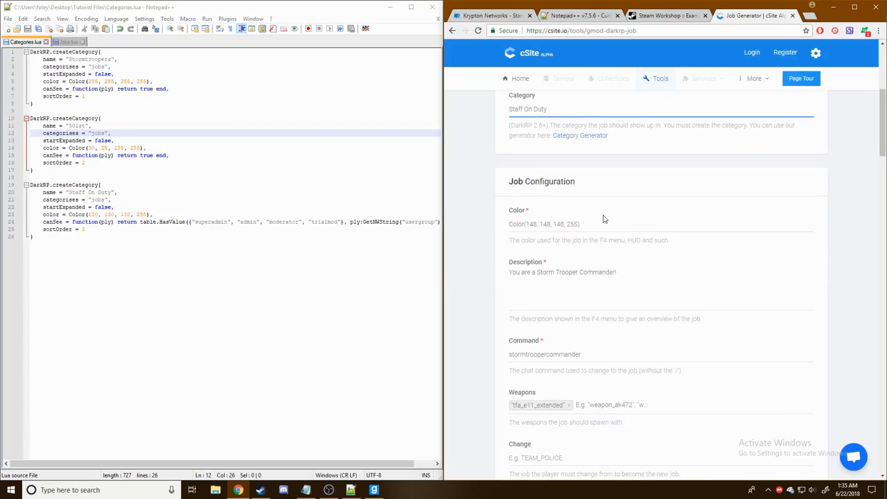
scroll(602, 218, down, 1)
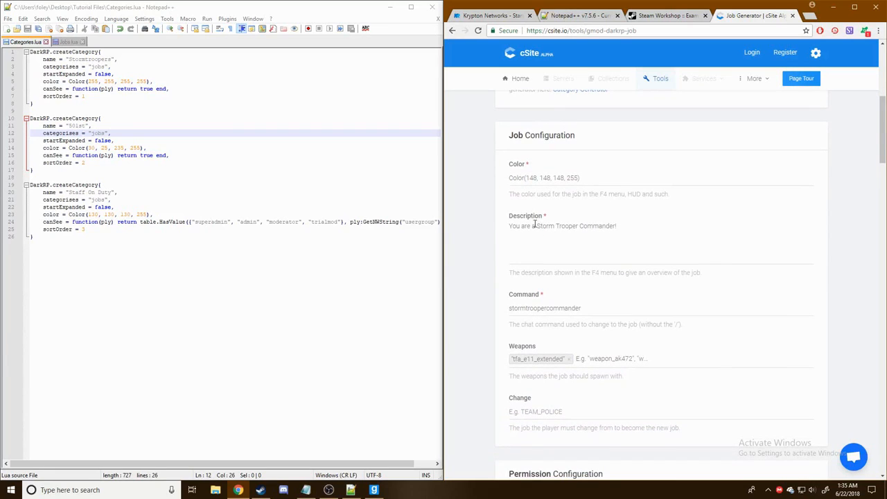
drag(530, 226, 649, 215)
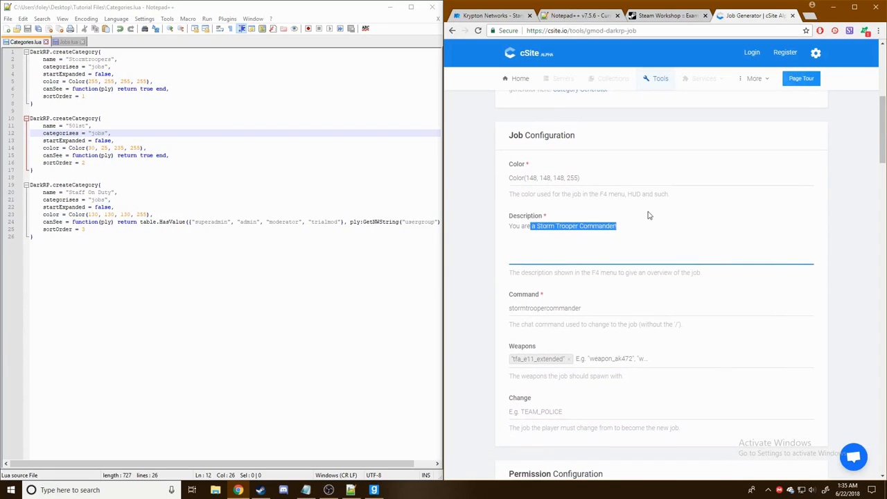
text(area staff member!)
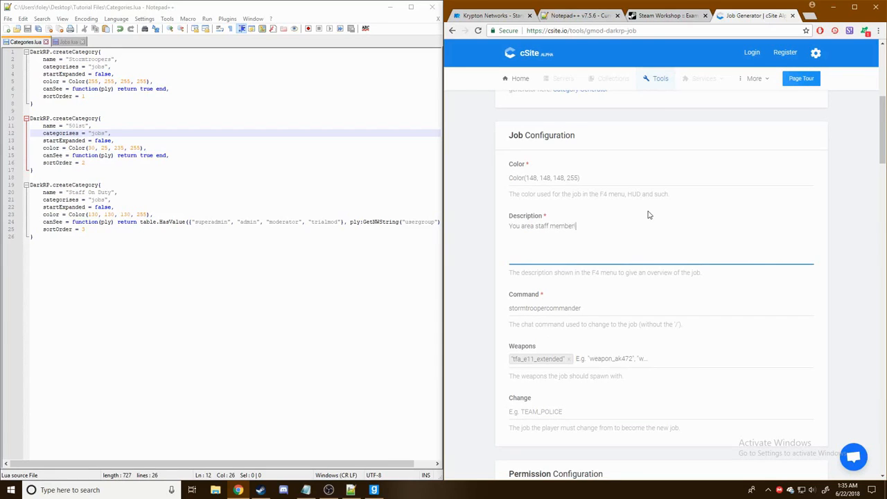
- Set the chat command to staffonduty and remove the tfa_e11_extended weapon
double_click(595, 309)
text(staffonduty)
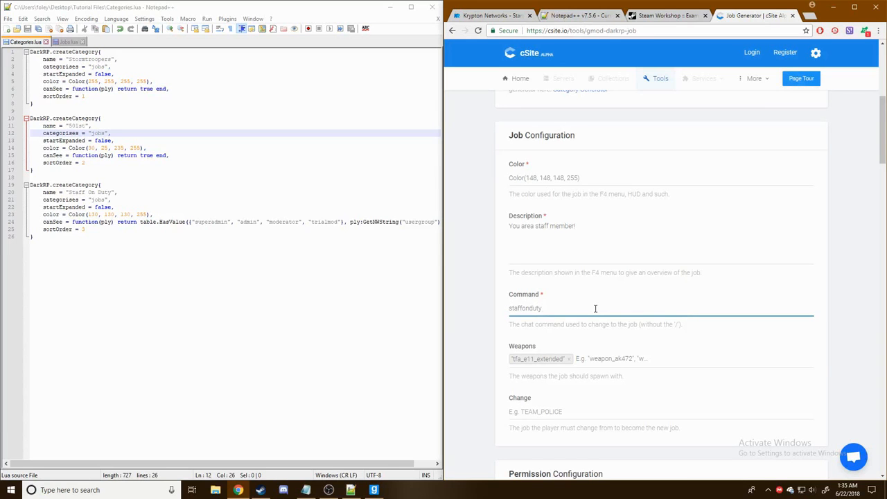
click(568, 360)
scroll(536, 376, down, 1)
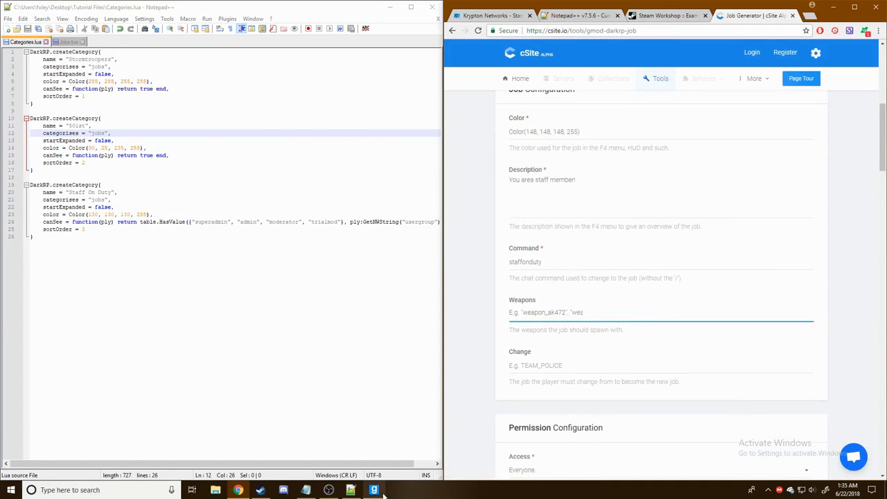
click(383, 490)
- Add gmod_tool to the job's weapons, copied from the spawn menu's Tool Gun
click(104, 46)
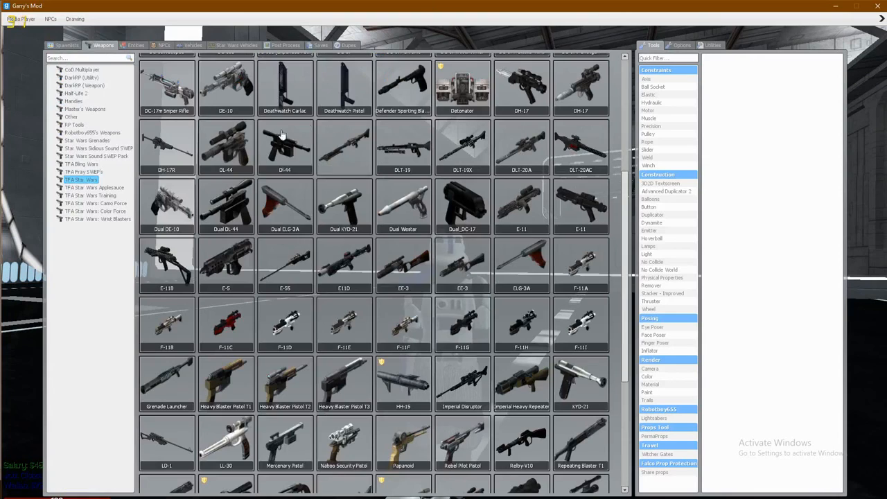
click(72, 117)
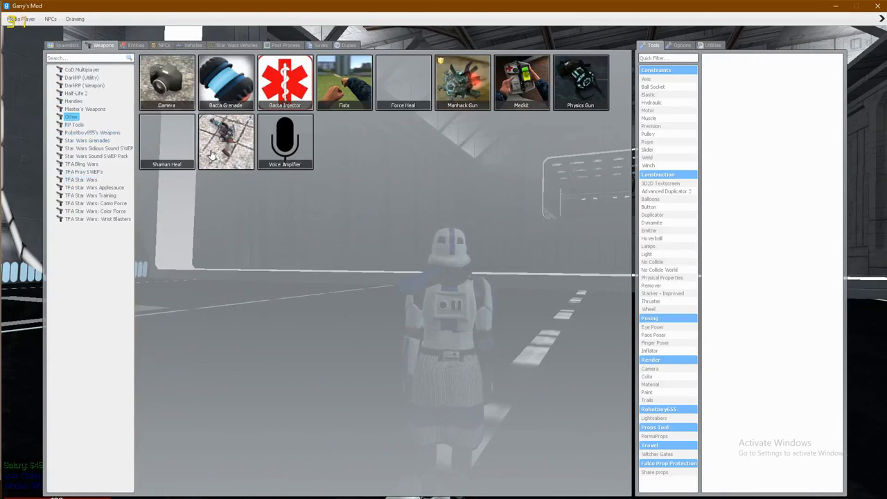
right_click(211, 154)
click(232, 154)
key(alt+Tab)
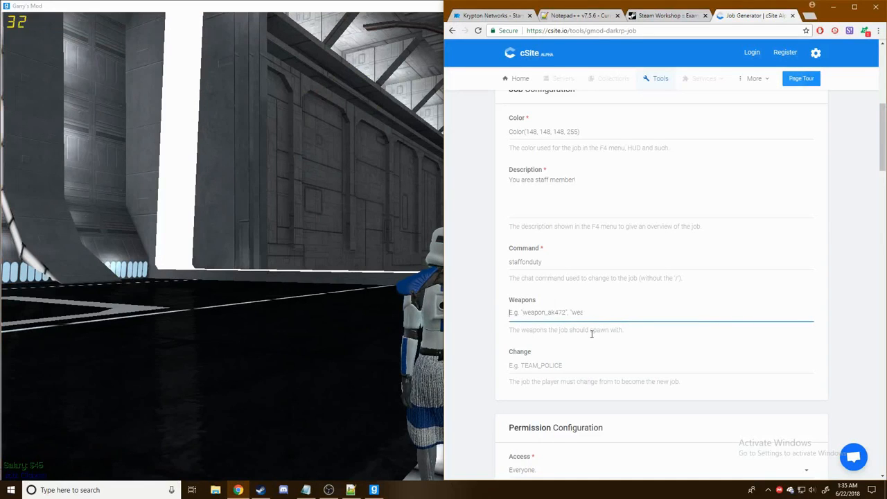
key(ctrl+v)
key(Return)
- Add weapon_physgun to the weapons list, copied from the Physics Gun
key(alt+Tab)
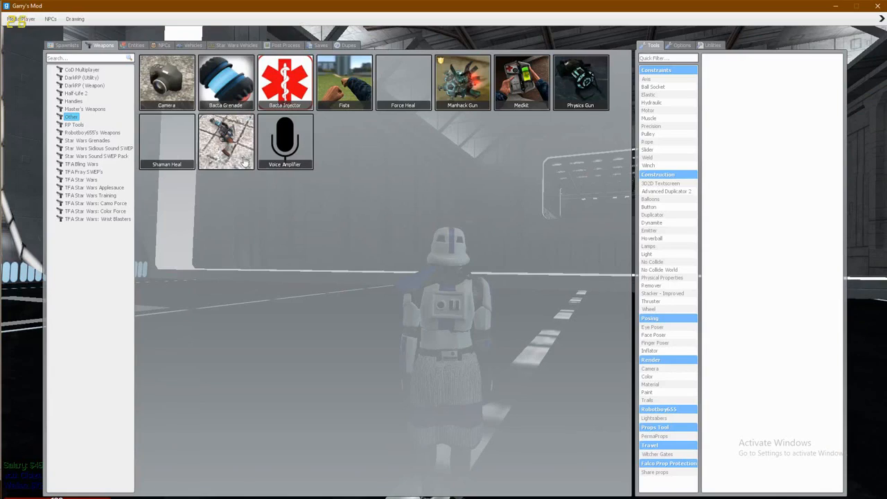
right_click(590, 74)
click(601, 80)
key(alt+Tab)
key(ctrl+v)
key(Return)
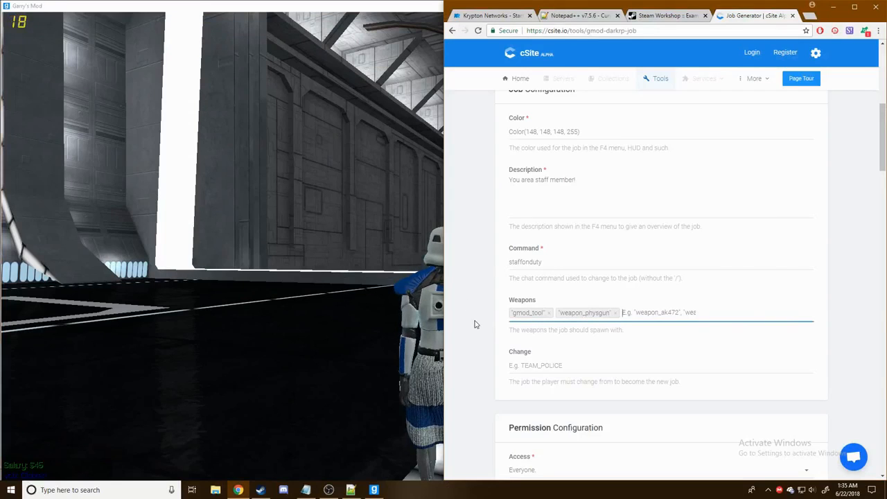
click(871, 222)
scroll(870, 222, down, 4)
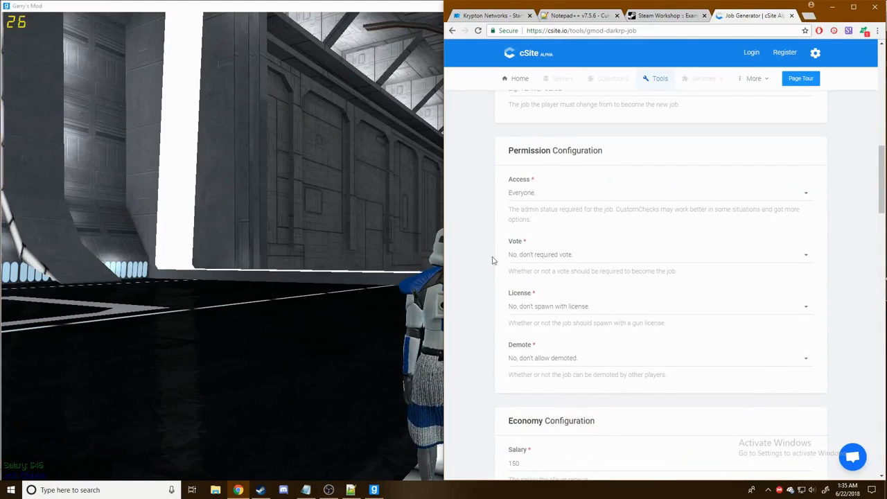
- Keep the job's access set to Everyone
click(570, 199)
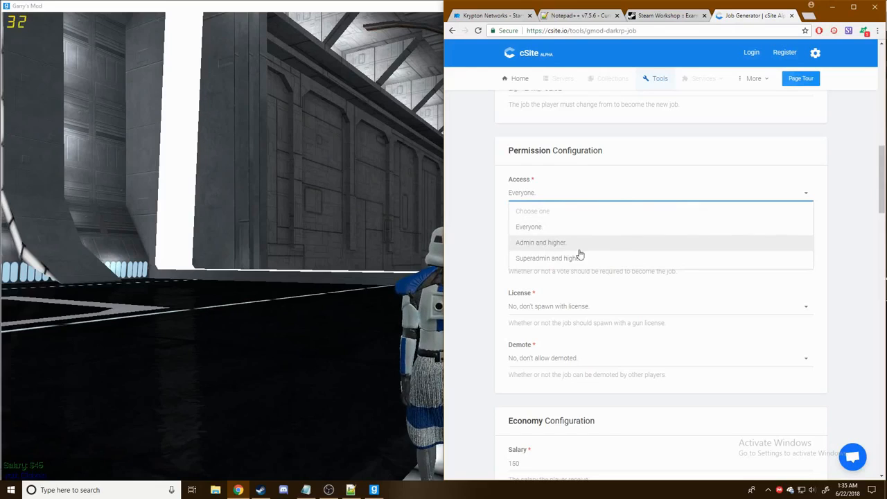
click(374, 239)
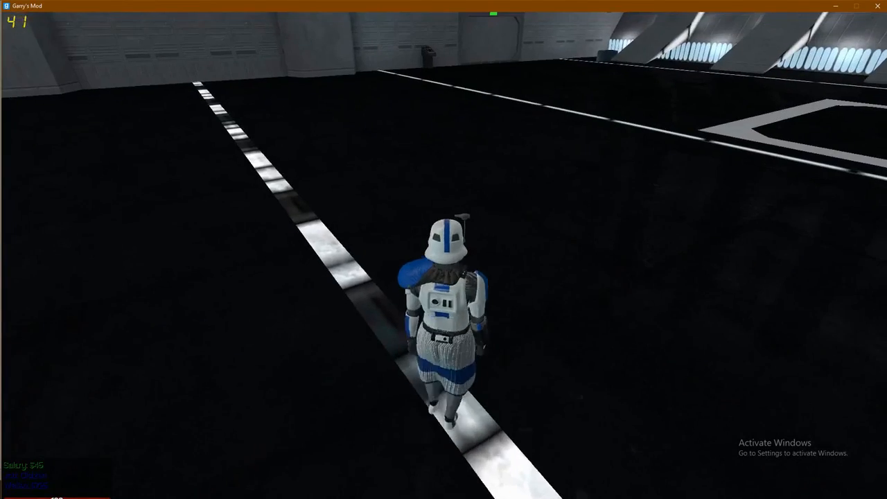
key(w)
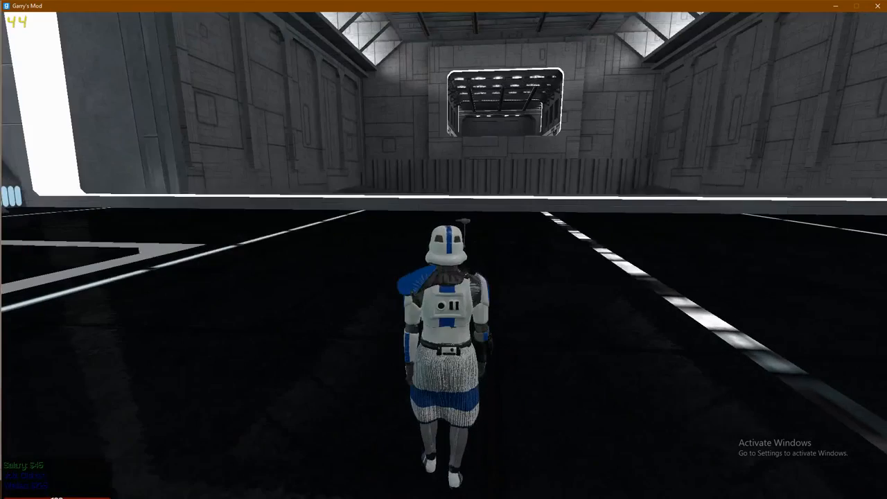
key(alt+Tab)
click(864, 290)
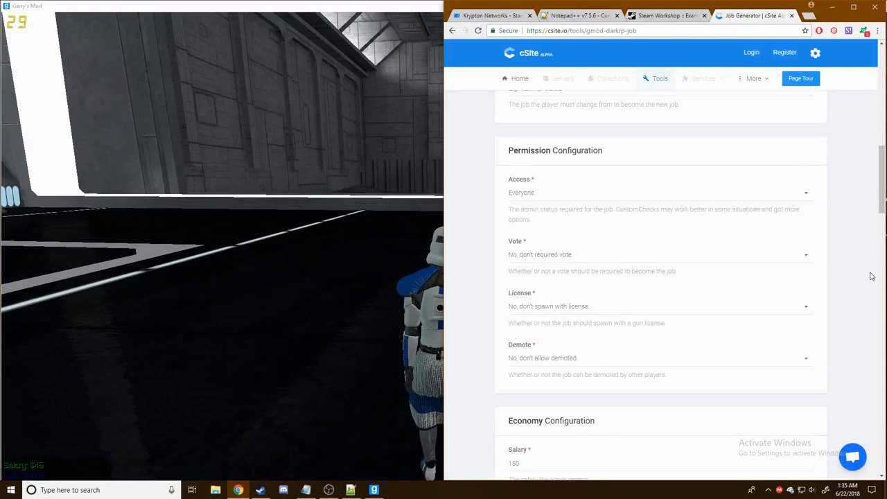
- Set the job's salary to 1 and max players to 0
scroll(669, 206, down, 1)
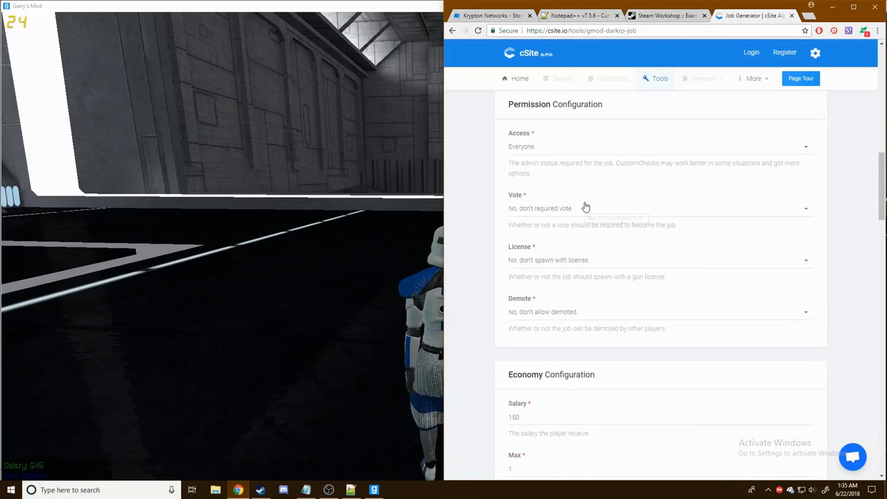
scroll(578, 184, down, 2)
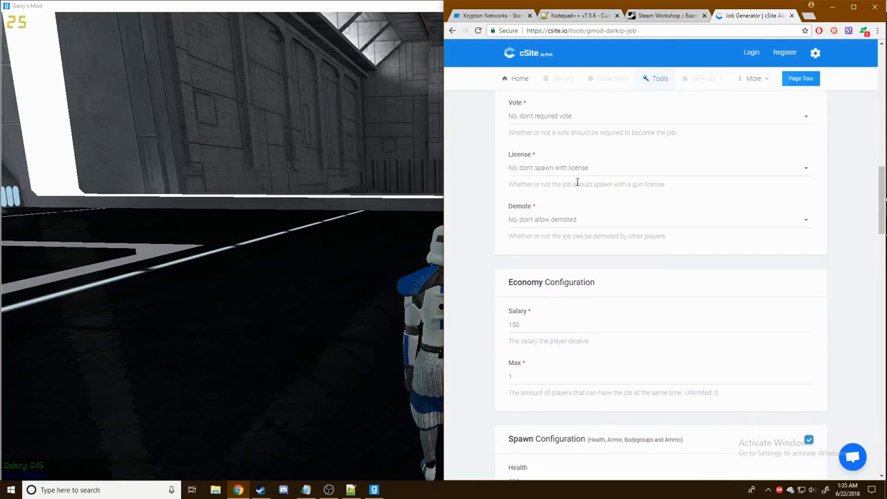
scroll(582, 187, down, 1)
scroll(663, 188, down, 1)
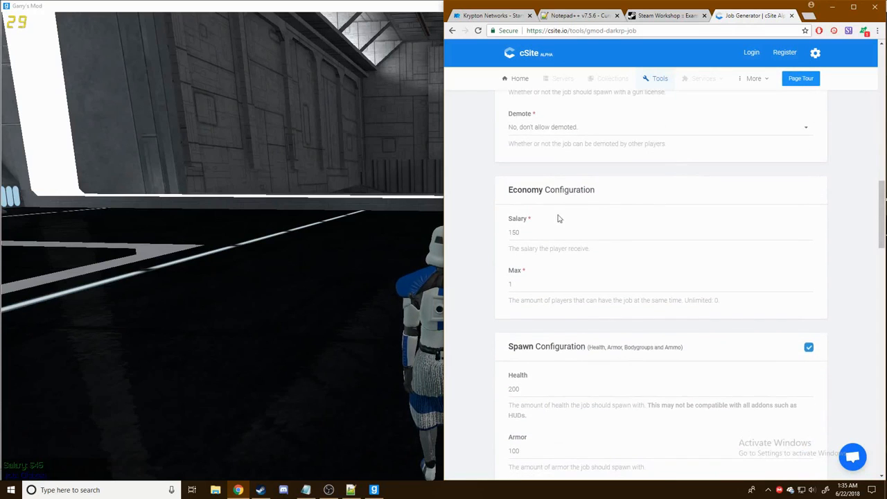
click(552, 230)
double_click(551, 231)
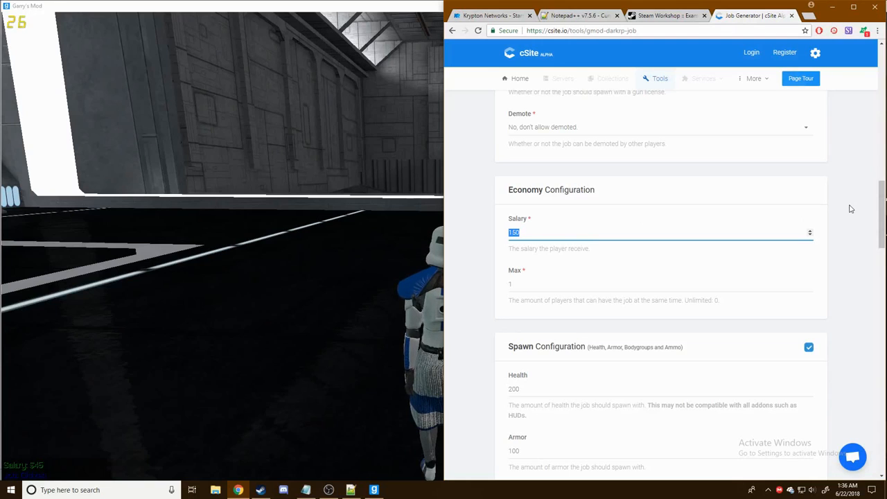
text(1)
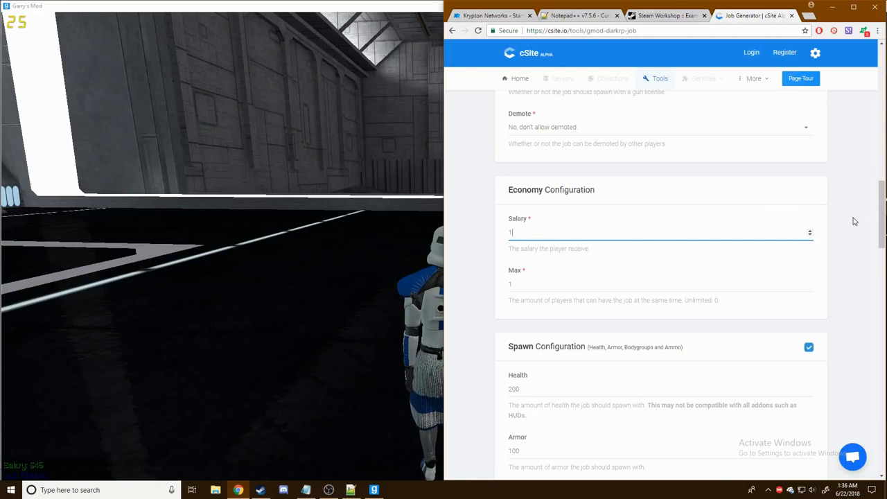
scroll(686, 264, down, 2)
click(565, 194)
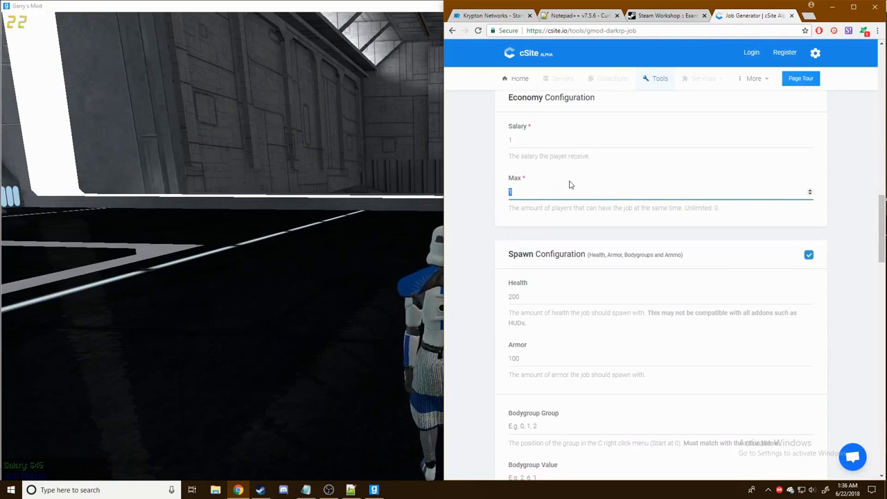
text(0)
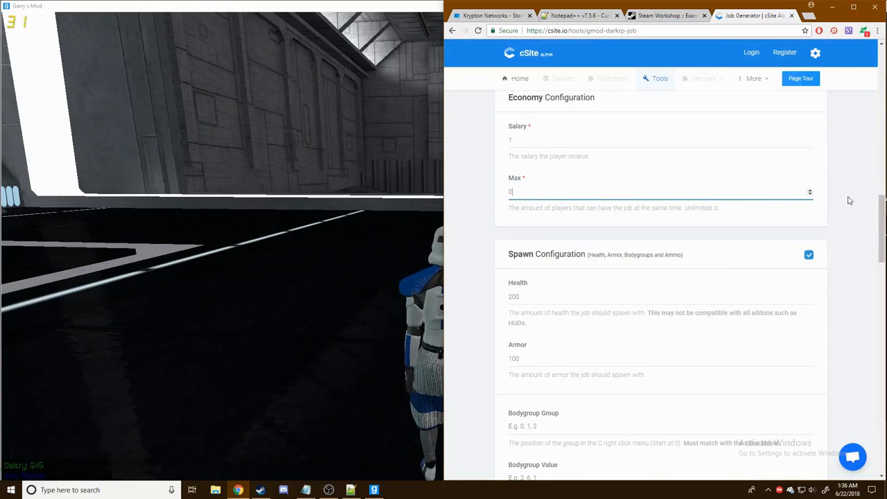
click(849, 200)
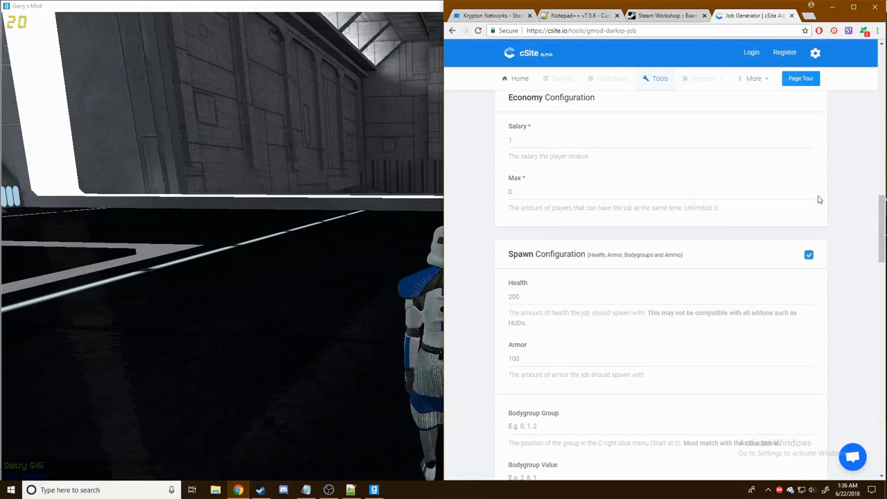
- Set the spawn health and armor to 100000 each
scroll(554, 257, down, 1)
scroll(555, 257, down, 1)
double_click(564, 201)
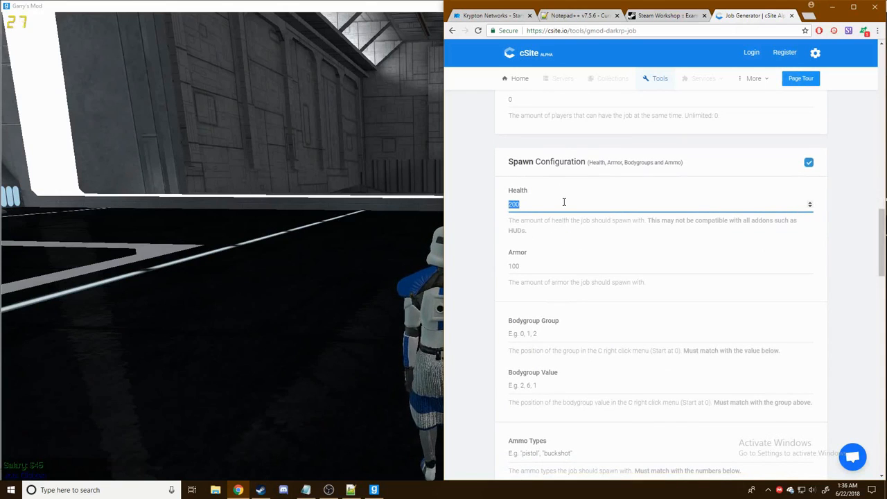
text(10)
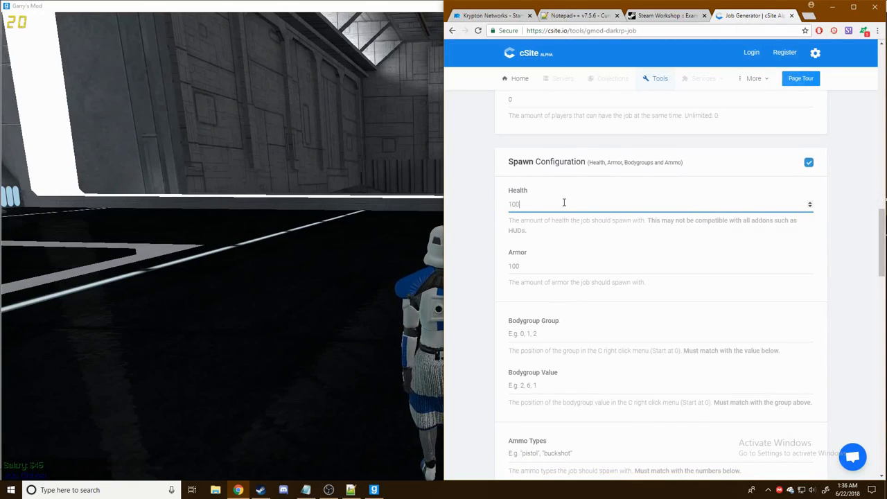
text(0000)
click(552, 272)
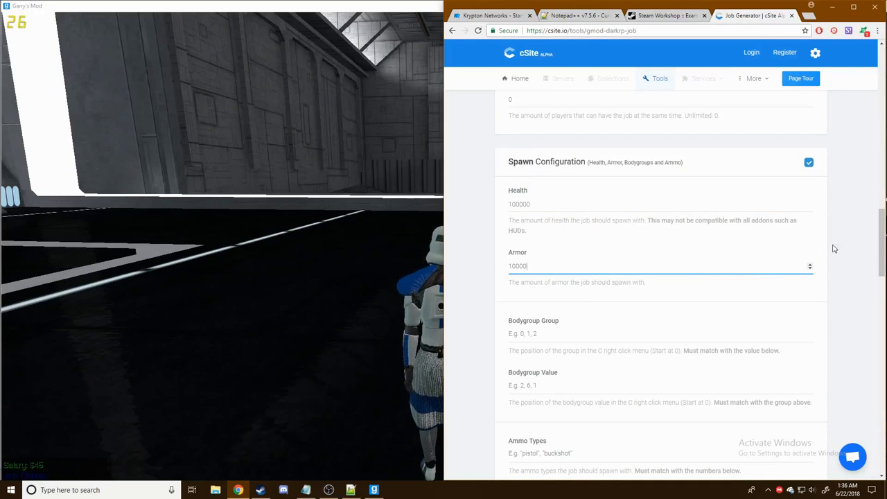
text(0)
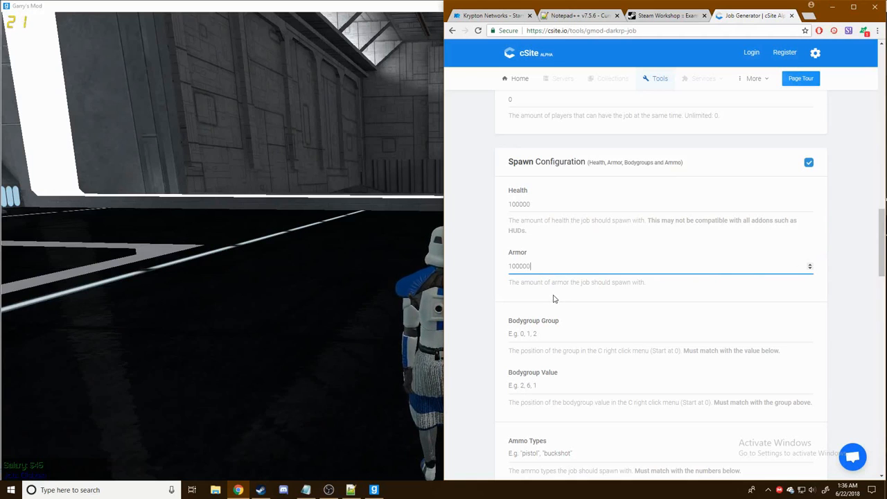
click(832, 290)
scroll(851, 272, down, 2)
scroll(851, 273, down, 5)
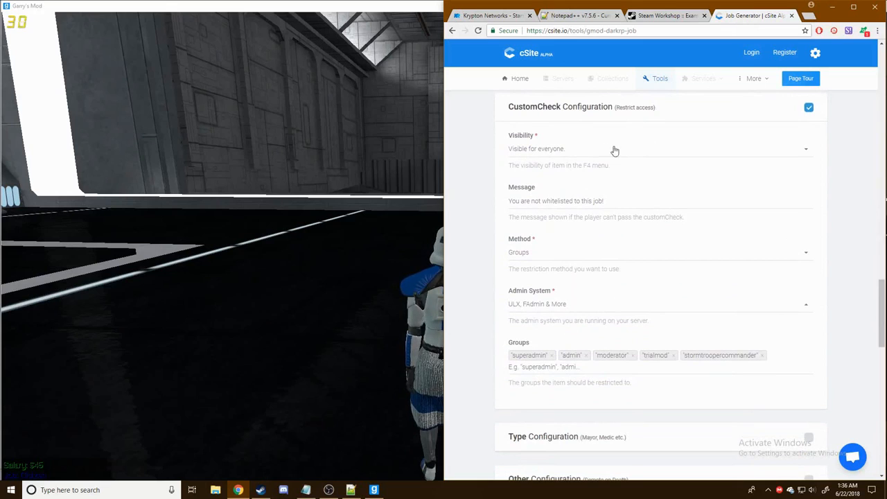
- Make the job's visibility Restricted using the Groups method
click(550, 157)
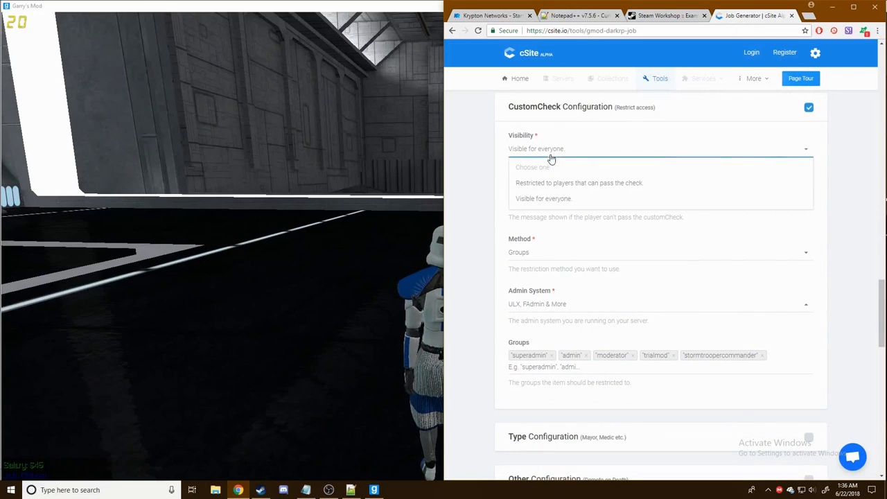
click(562, 184)
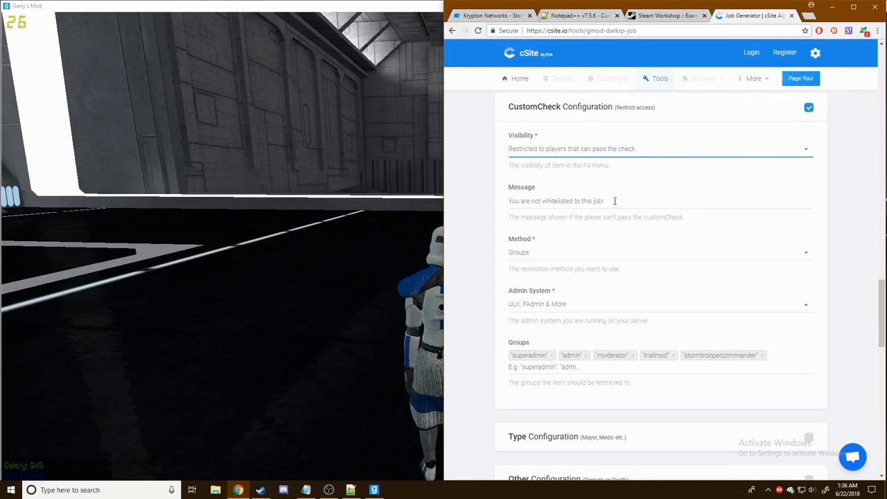
click(565, 253)
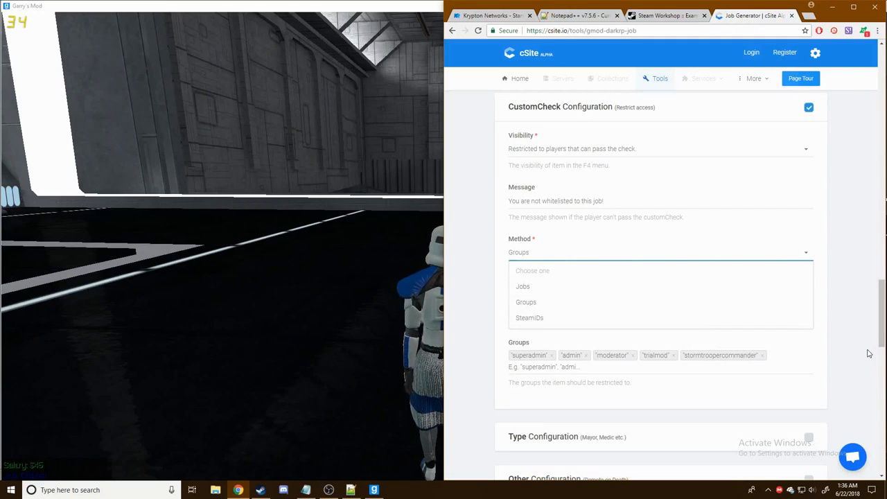
click(632, 303)
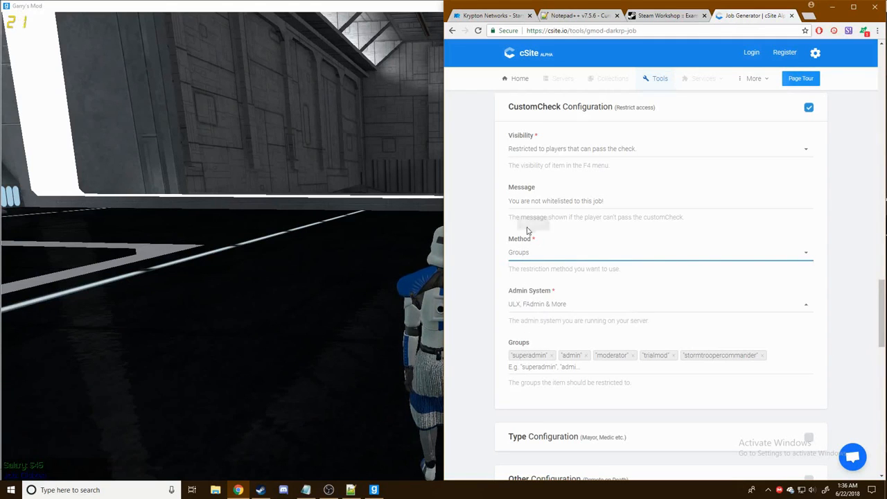
- Remove stormtroopercommander from the allowed groups and select the generated code
scroll(603, 267, down, 2)
scroll(517, 227, down, 2)
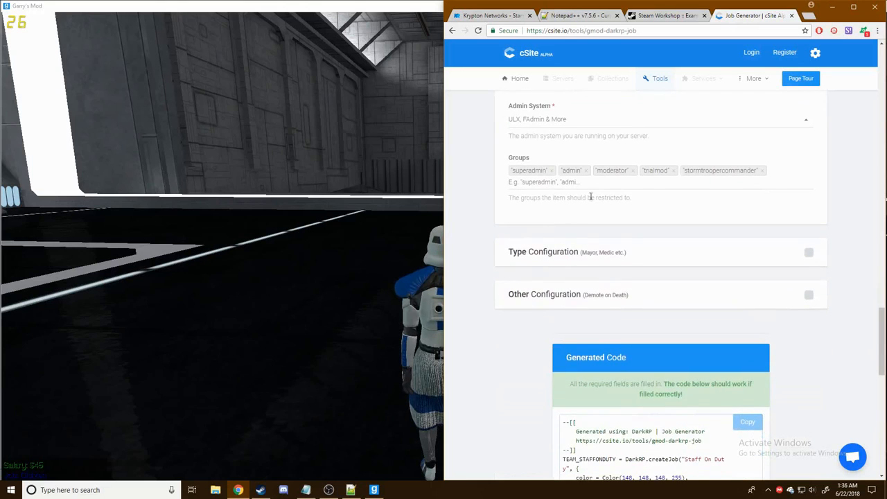
click(763, 171)
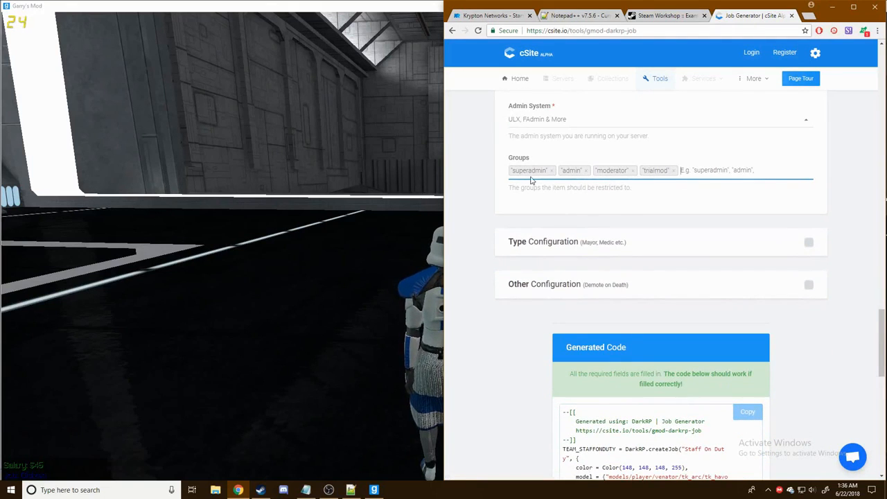
scroll(715, 260, up, 6)
scroll(714, 262, down, 2)
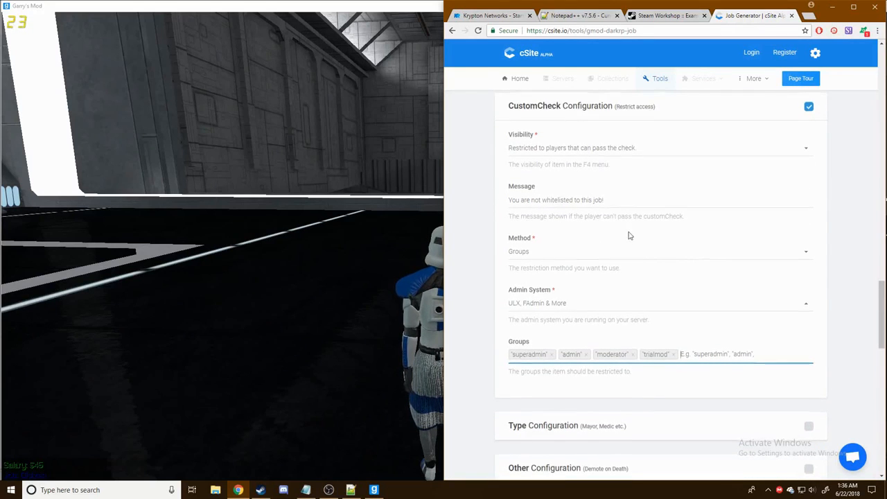
scroll(614, 246, down, 3)
scroll(661, 266, down, 4)
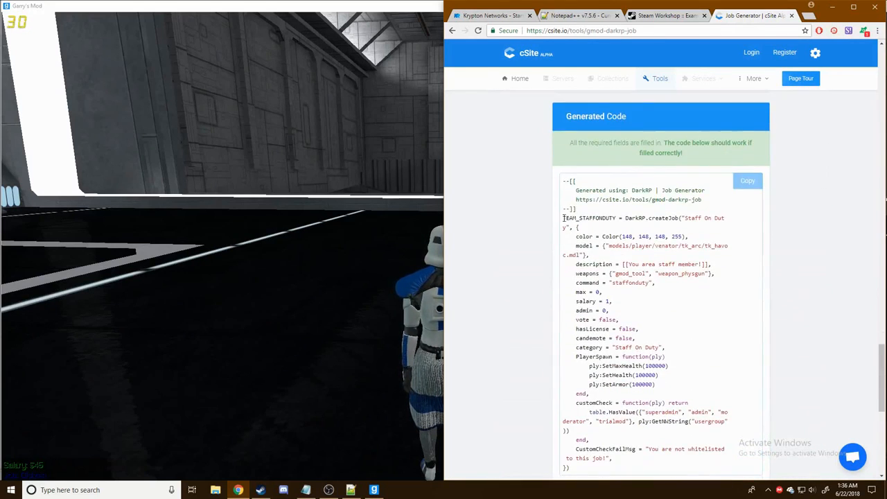
drag(562, 218, 679, 285)
key(ctrl+c)
scroll(699, 257, down, 3)
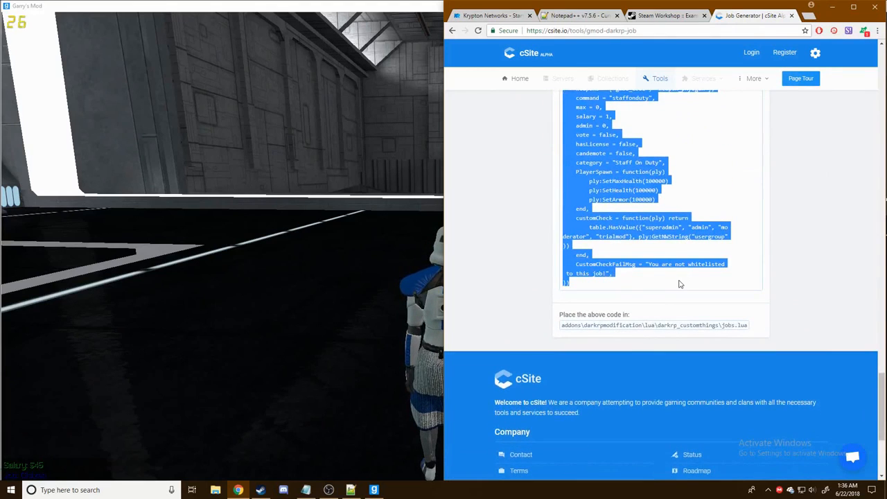
- Paste the Staff On Duty job code into Jobs.lua below the Storm Trooper job
click(351, 490)
click(69, 42)
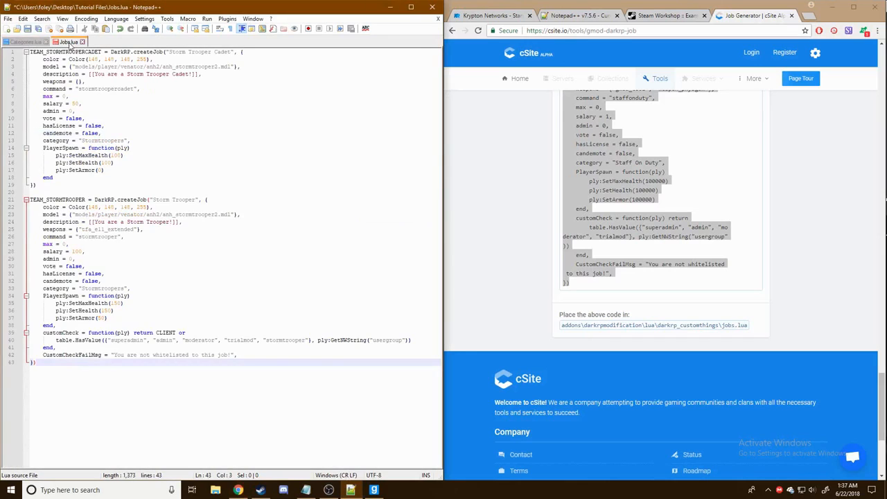
key(Return)
key(Return)
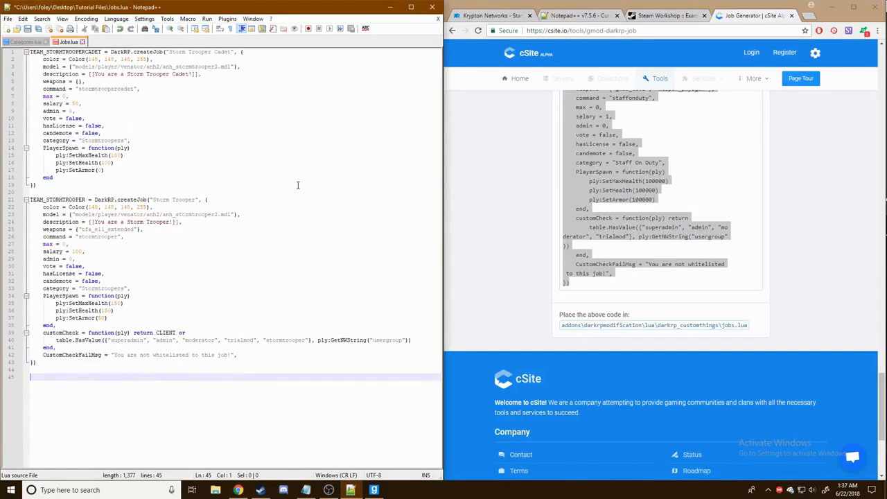
key(ctrl+v)
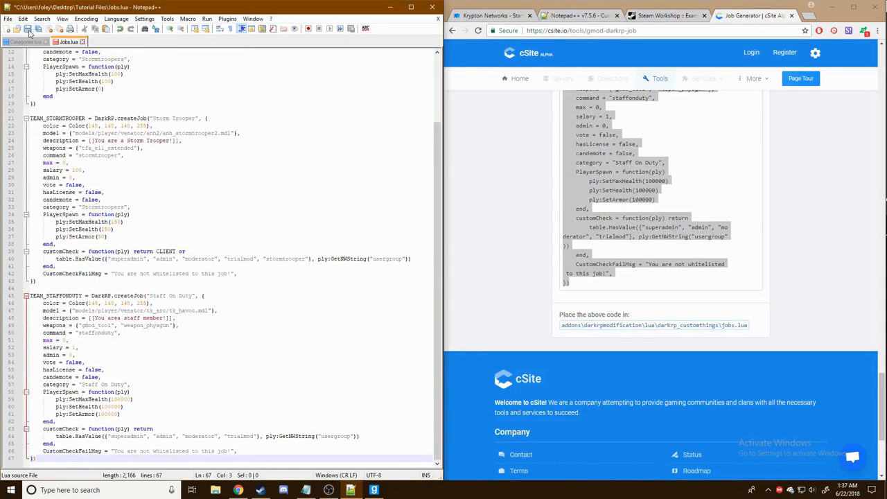
scroll(272, 250, up, 4)
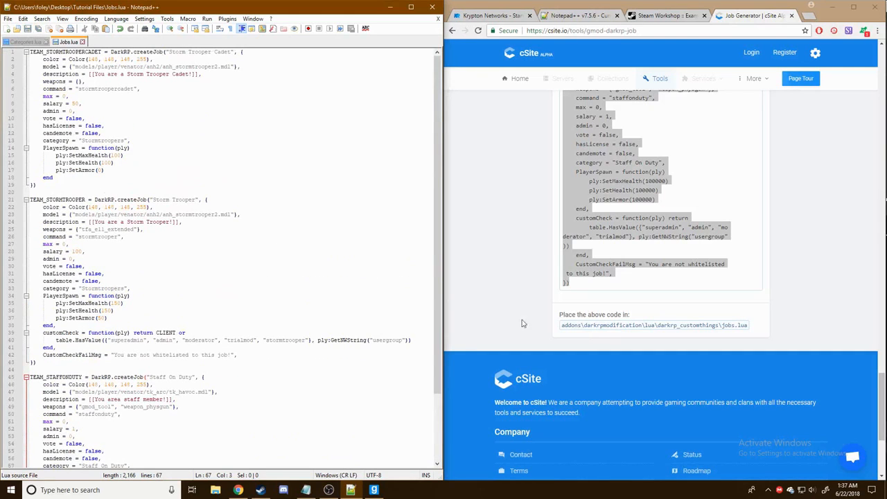
scroll(337, 347, down, 4)
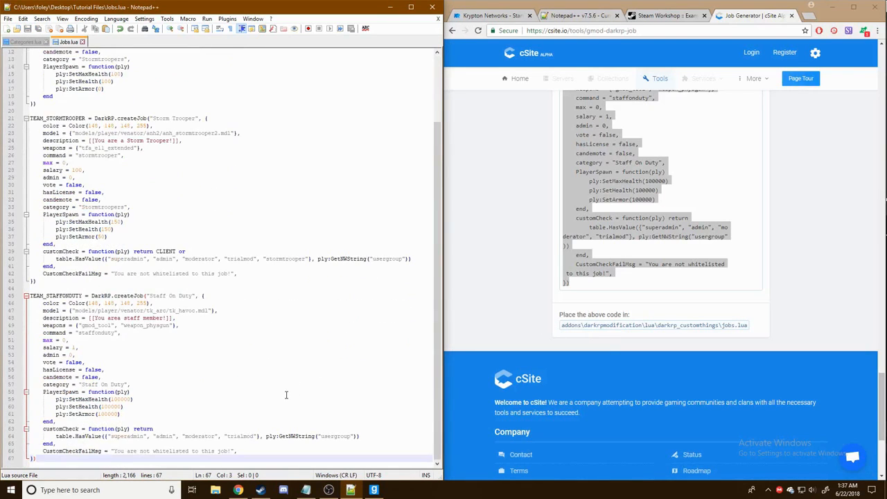
key(Return)
key(Return)
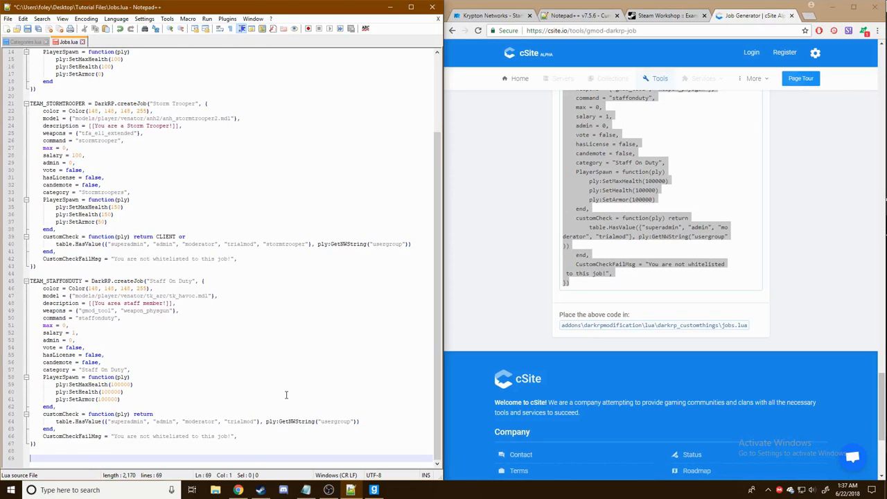
- Paste the DefaultTeam, CivilProtection and hitman block at the end, then copy TEAM_STORMTROOPERCADET
scroll(283, 390, up, 4)
scroll(258, 379, down, 4)
scroll(169, 320, up, 4)
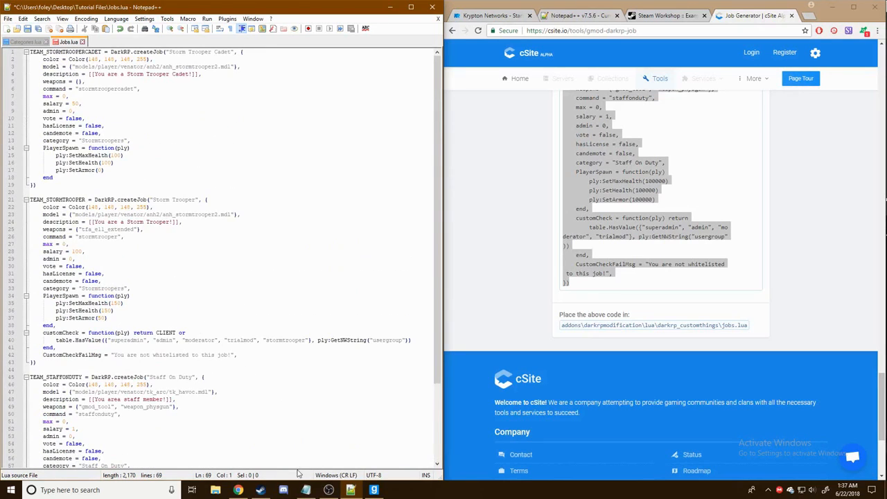
scroll(200, 267, down, 4)
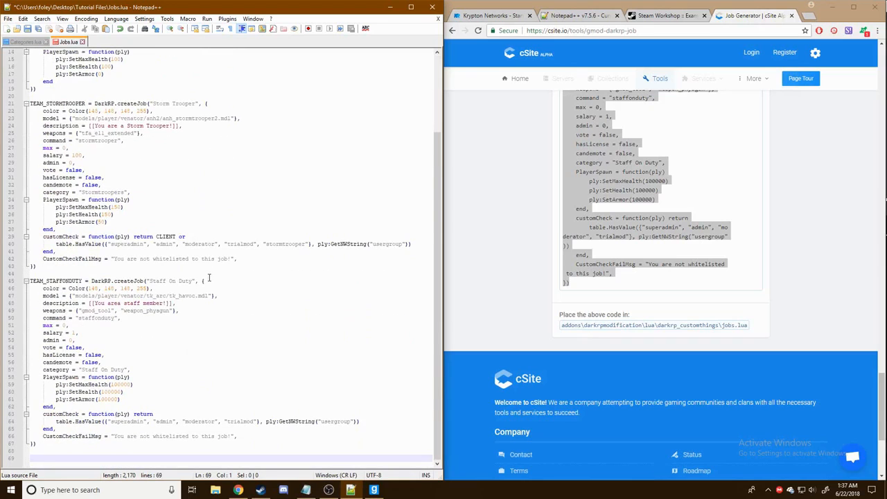
scroll(202, 279, up, 2)
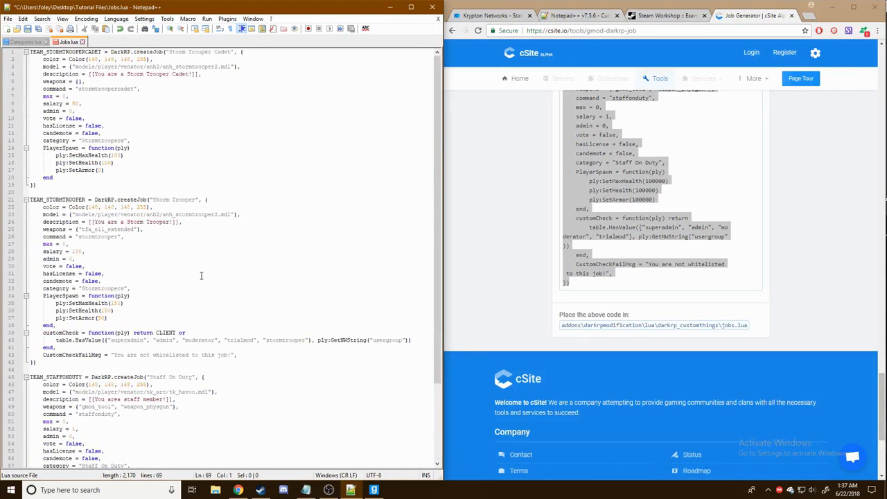
scroll(202, 279, down, 2)
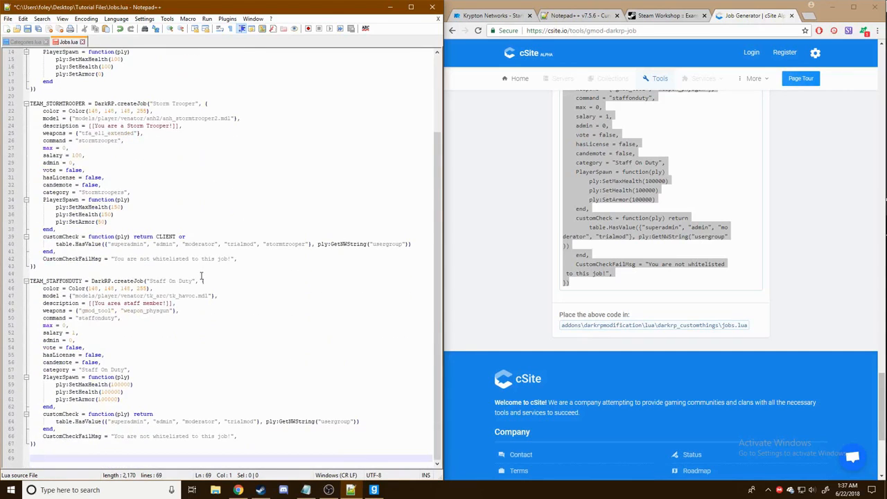
key(ctrl+v)
click(497, 232)
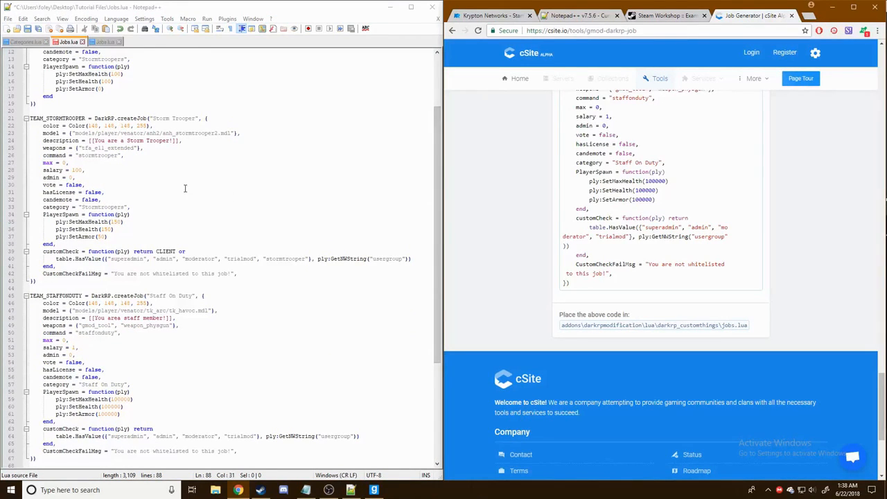
scroll(199, 183, down, 7)
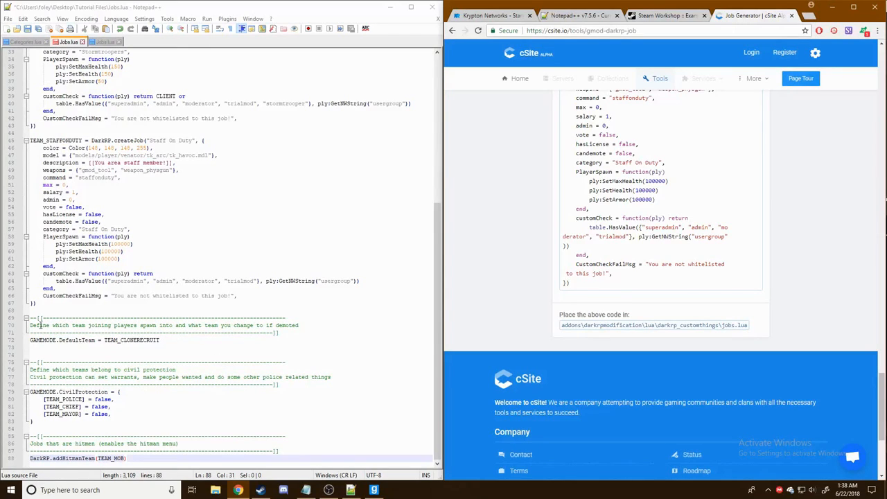
scroll(108, 390, up, 11)
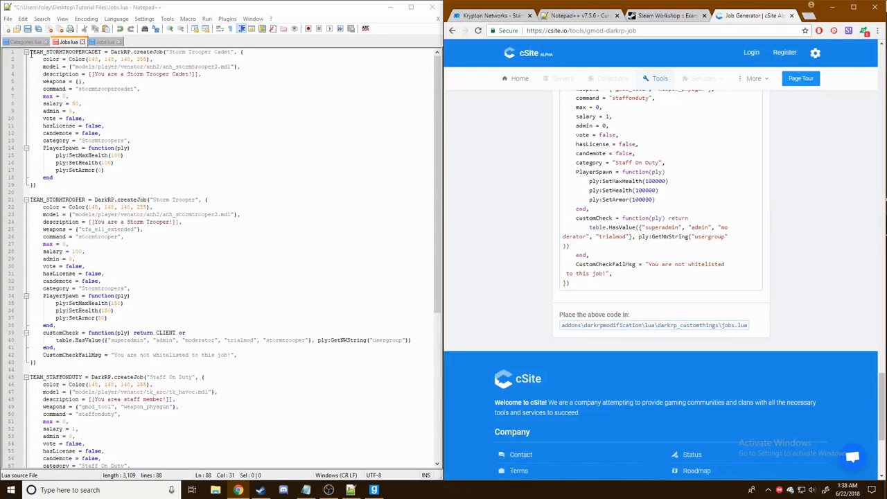
drag(30, 53, 103, 50)
key(ctrl+c)
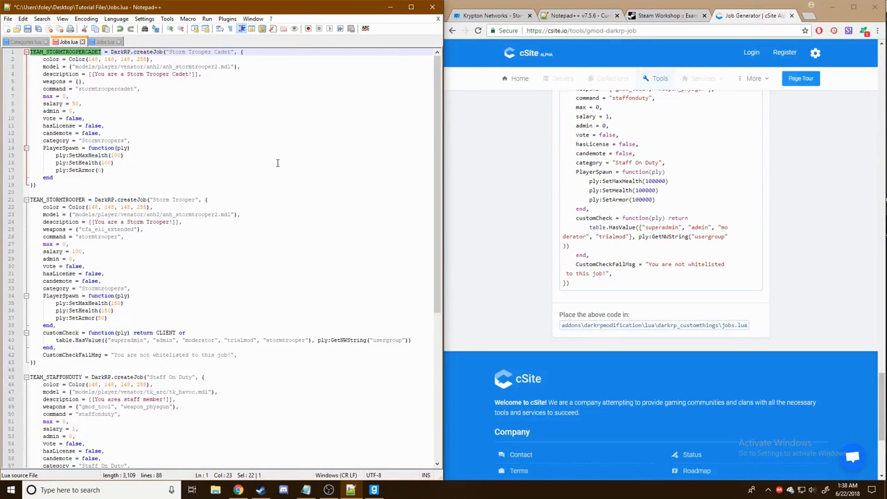
scroll(277, 163, down, 10)
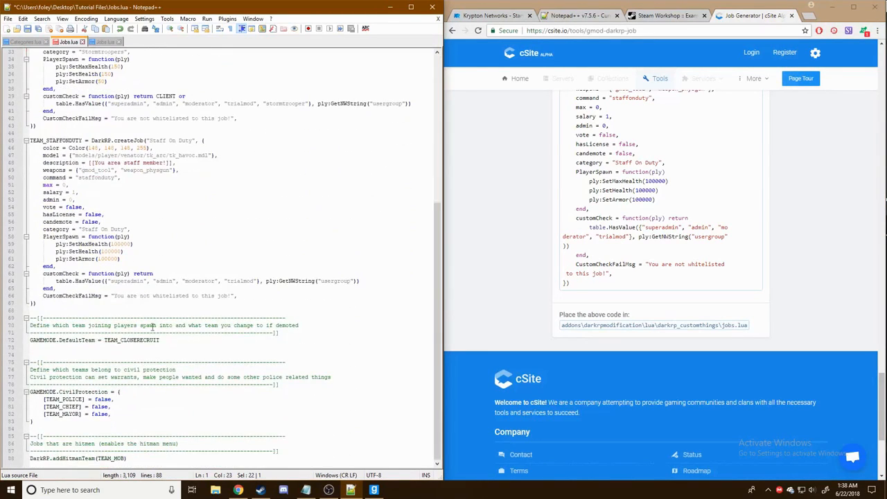
- Replace TEAM_CLONERECRUIT with TEAM_STORMTROOPERCADET as the default team and save Jobs.lua
drag(103, 341, 165, 340)
key(ctrl+v)
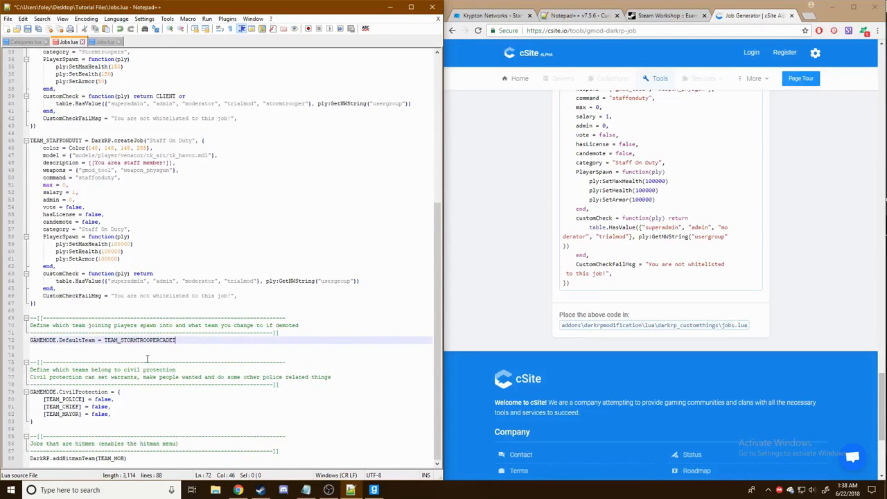
click(27, 31)
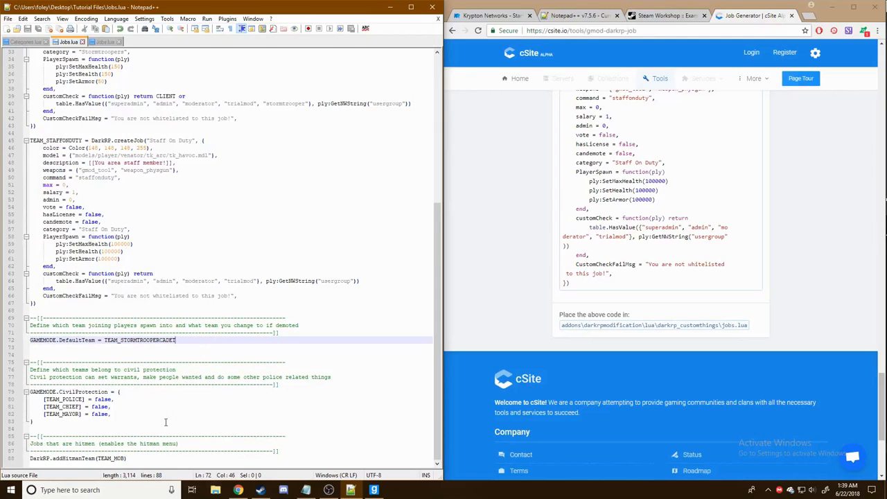
- Close the extra Jobs.lua copy and look over the saved file
scroll(267, 310, up, 11)
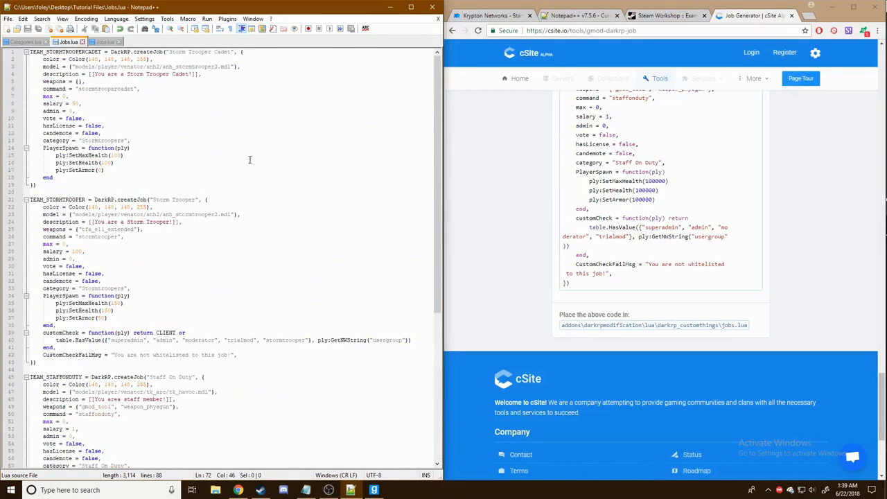
click(119, 42)
scroll(210, 229, down, 9)
scroll(220, 250, up, 9)
scroll(200, 161, down, 11)
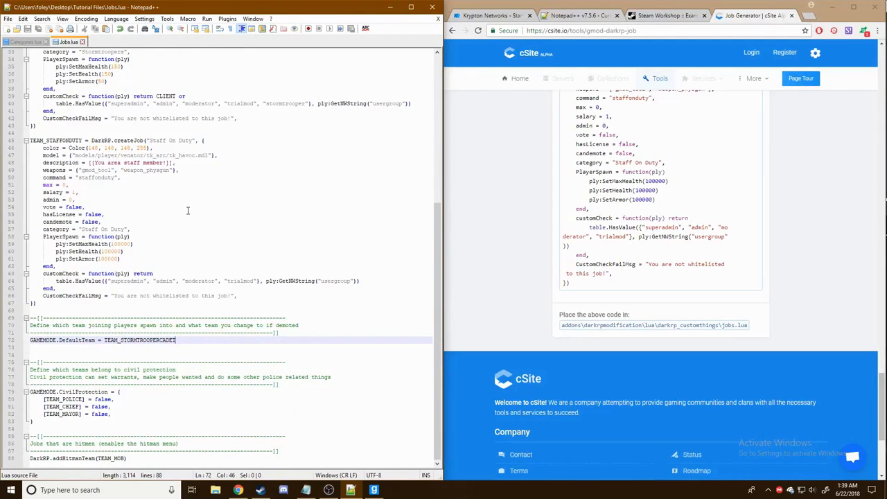
scroll(236, 246, up, 4)
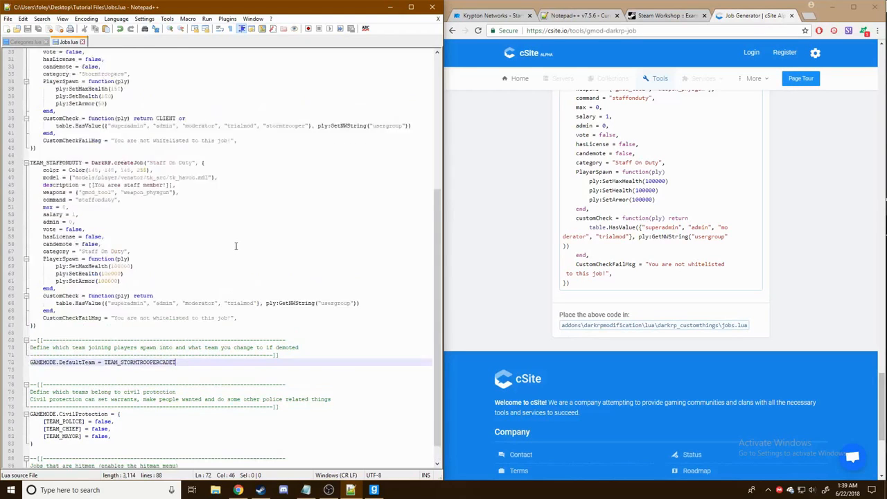
scroll(190, 235, down, 4)
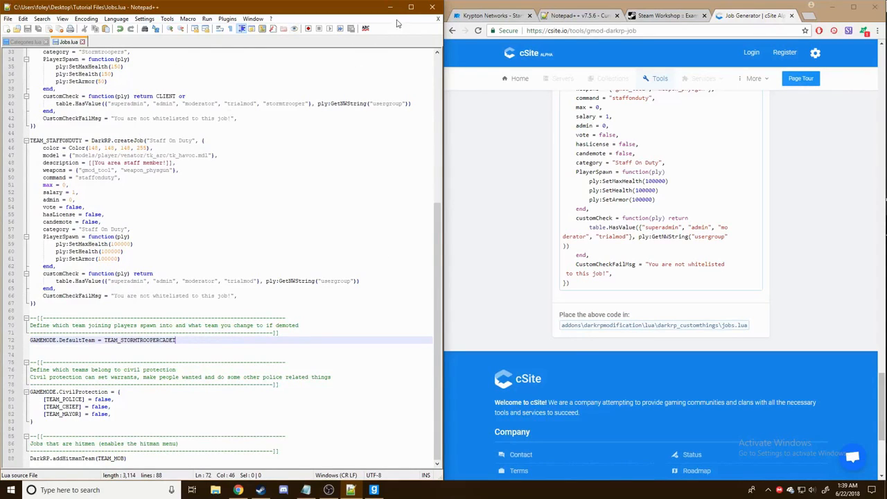
- Browse the server files to garrysmod/addons/darkrpmodification/lua/darkrp_customthings
click(489, 16)
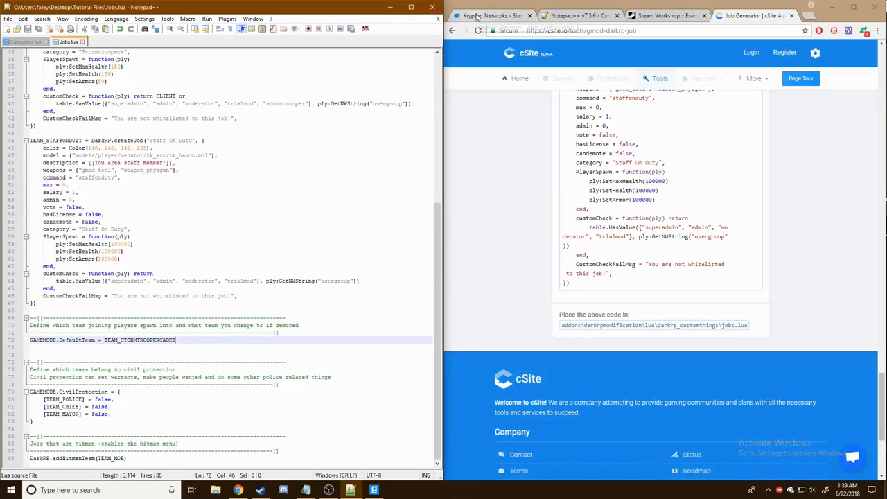
drag(847, 15, 740, 0)
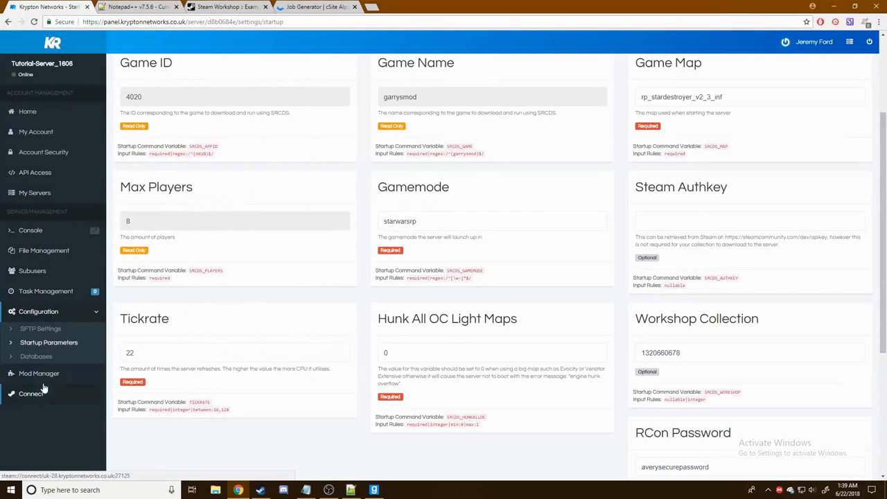
click(35, 253)
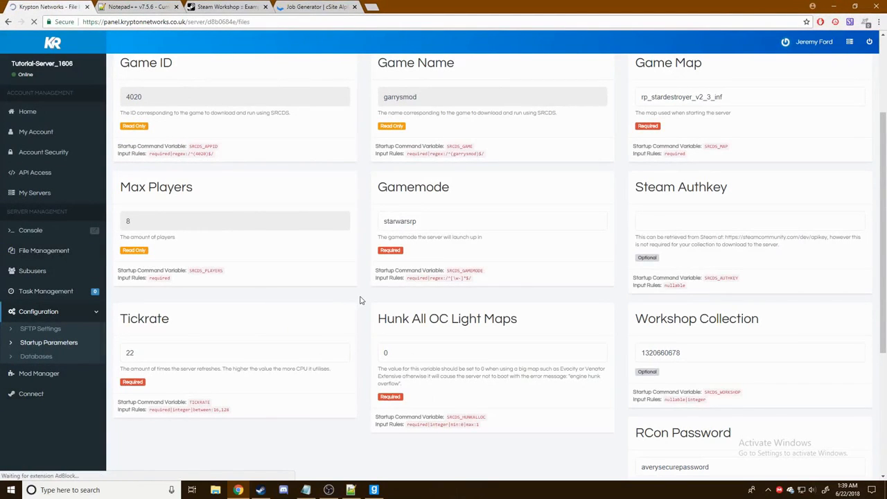
scroll(208, 243, down, 3)
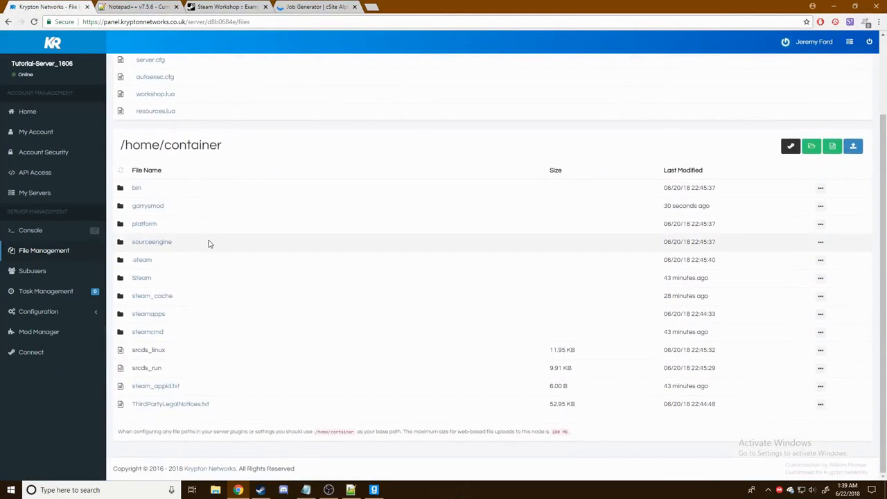
click(155, 209)
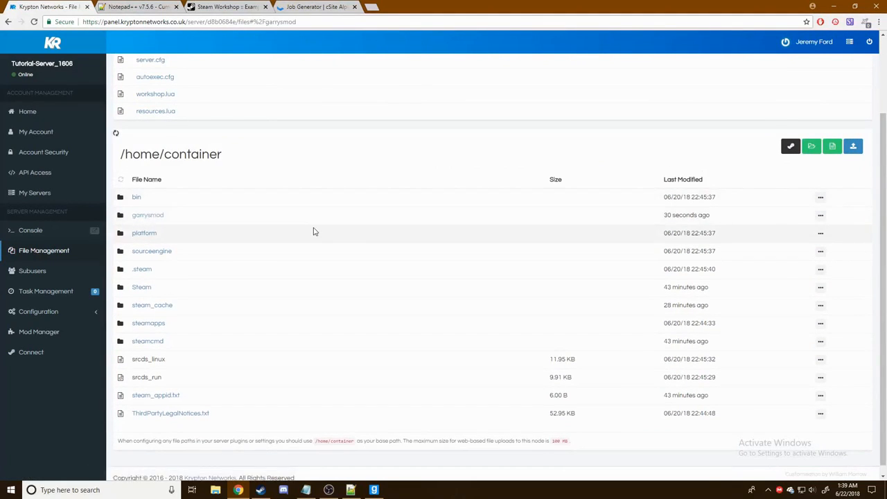
scroll(229, 236, down, 3)
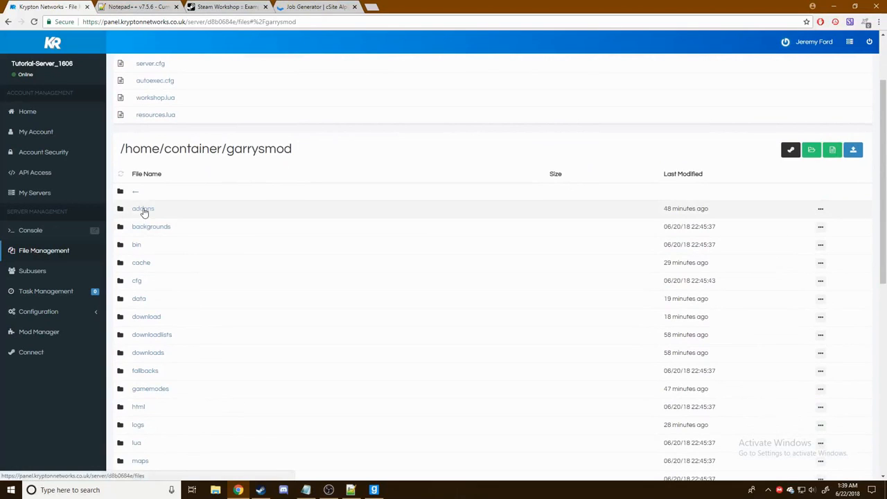
click(142, 208)
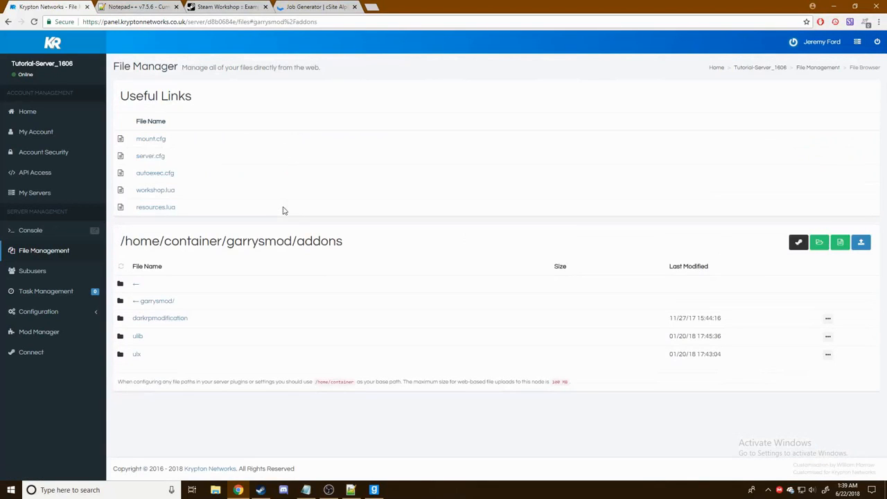
click(164, 318)
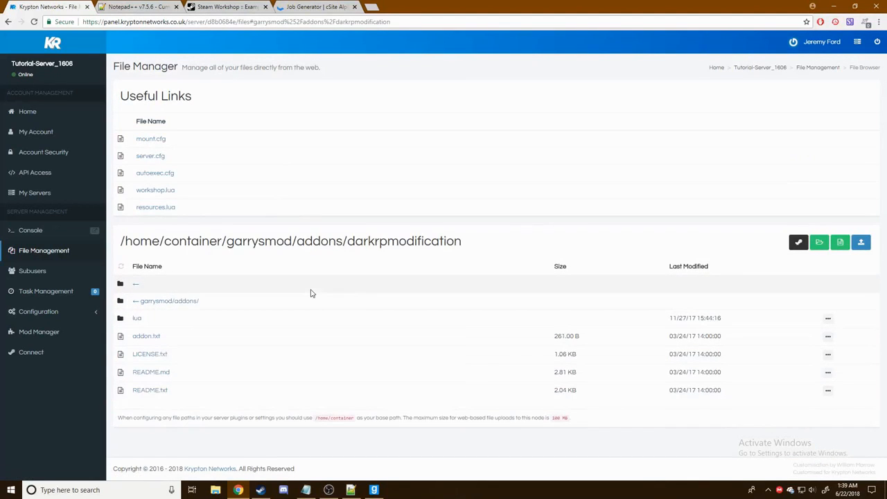
click(138, 318)
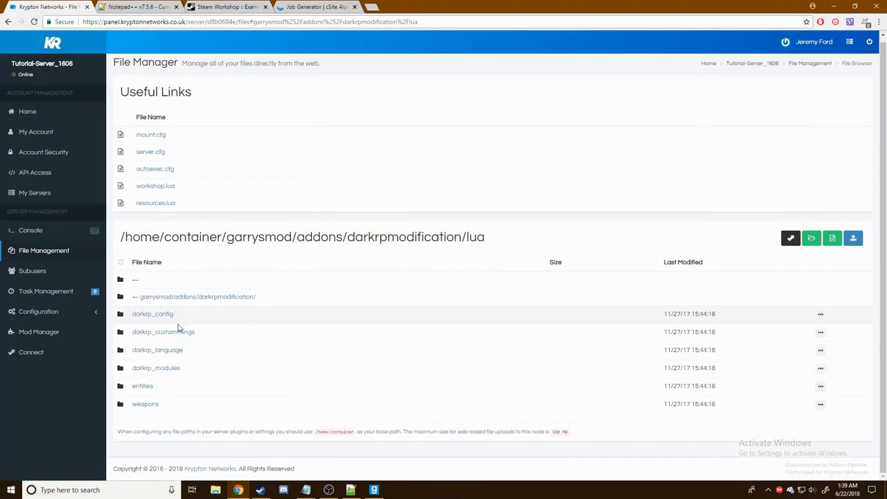
click(177, 332)
scroll(364, 329, down, 3)
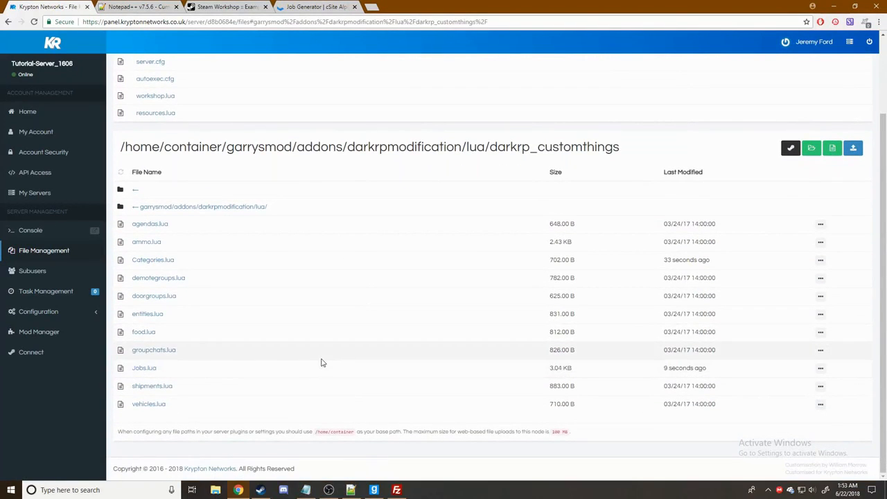
- Overwrite the server's Jobs.lua with the local Notepad++ code and save it
click(148, 369)
click(351, 490)
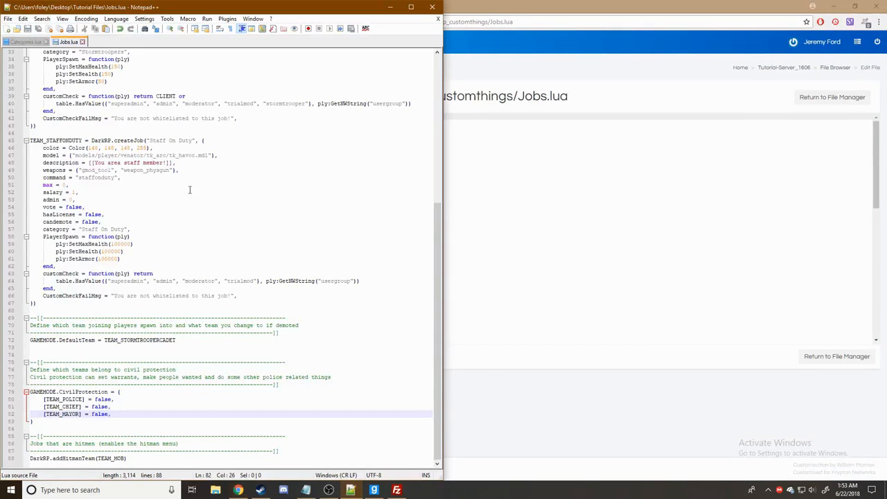
click(161, 157)
key(ctrl+a)
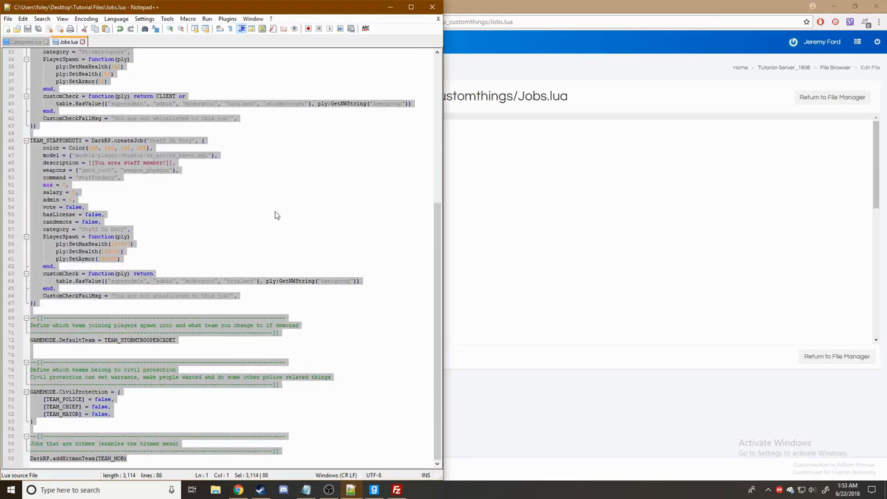
click(567, 284)
key(ctrl+a)
key(ctrl+v)
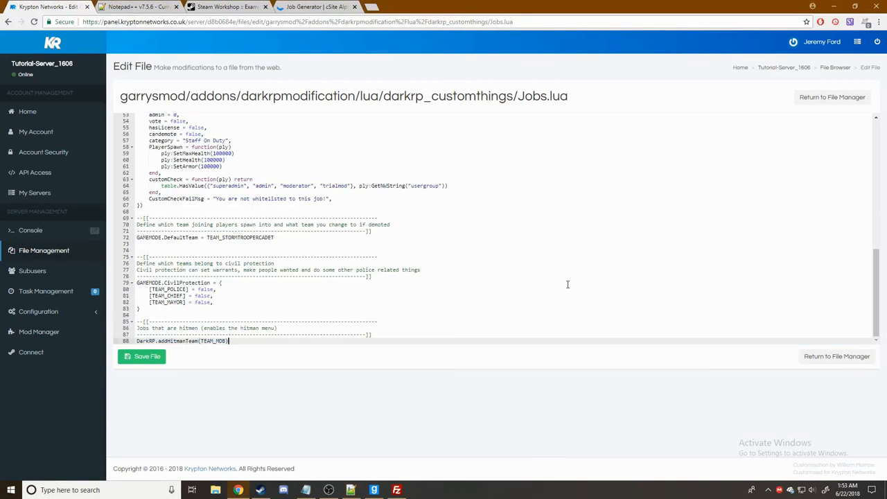
click(149, 356)
click(822, 357)
- Overwrite the server's Categories.lua with the local code and save it
key(alt+Tab)
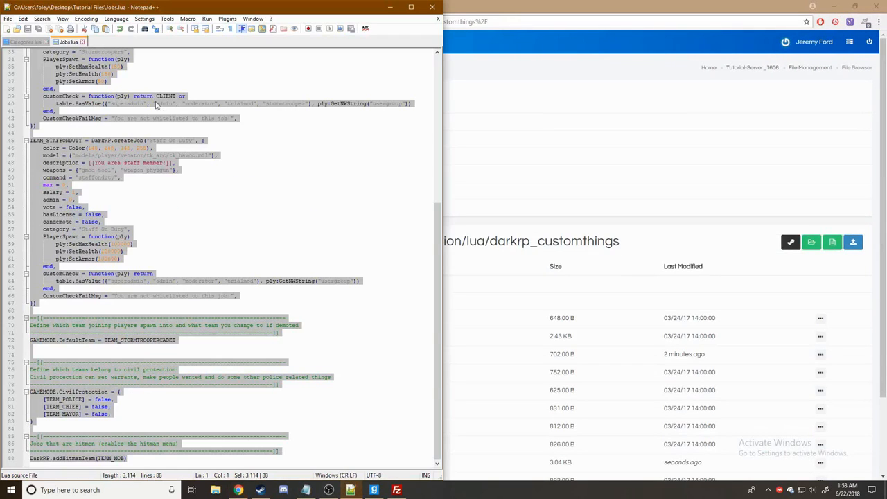
click(29, 42)
click(147, 133)
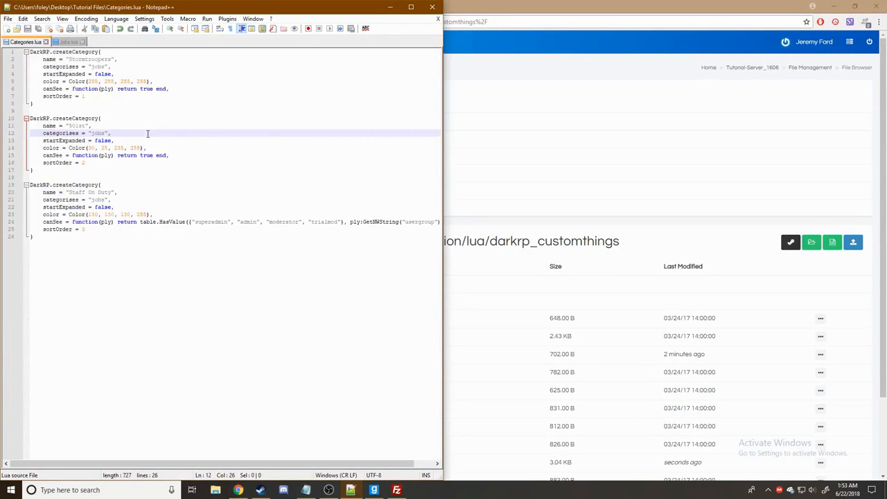
key(ctrl+a)
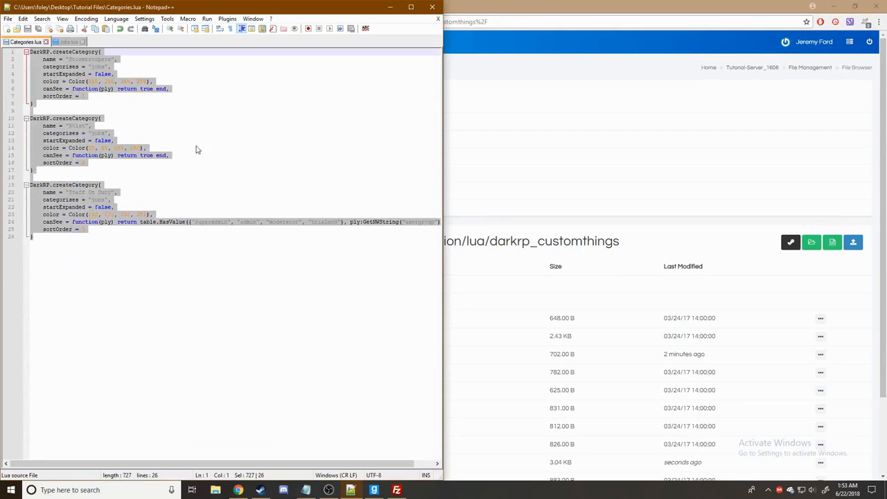
click(686, 252)
scroll(174, 347, down, 1)
click(156, 310)
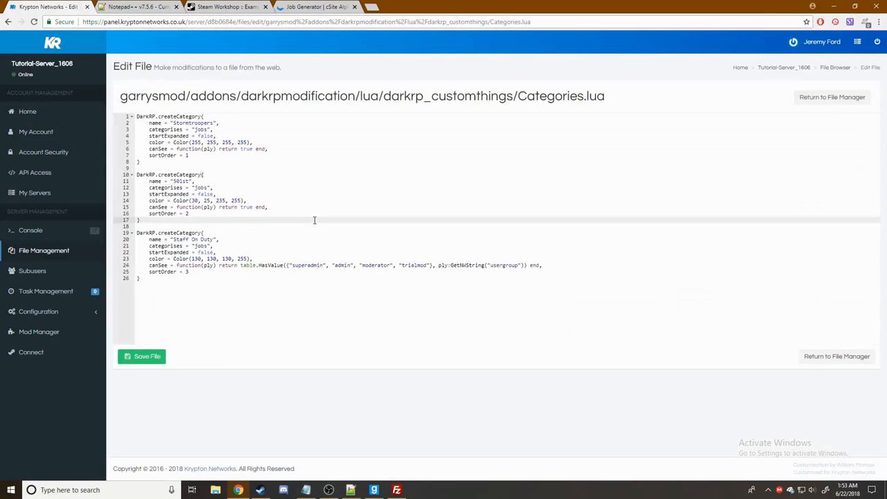
key(ctrl+a)
text(DarkRP.createCategory{     name = "Stormtroopers",     categorises = "jobs",     startExpanded = false,     color = Color(255, 255, 255, 255),     canSee = function(ply) return true end,     sortOrder = 1 }  DarkRP.createCategory{     name = "501st",     categorises = "jobs",     startExpanded = false,     color = Color(30, 25, 235, 255),     canSee = function(ply) return true end,     sortOrder = 2 }  DarkRP.createCategory{     name = "Staff On Duty",     categorises = "jobs",     startExpanded = false,     color = Color(130, 130, 130, 255),     canSee = function(ply) return table.HasValue({"superadmin", "admin", "moderator", "trialmod"}, ply:GetNWString("usergroup")) end,     sortOrder = 3 })
click(133, 357)
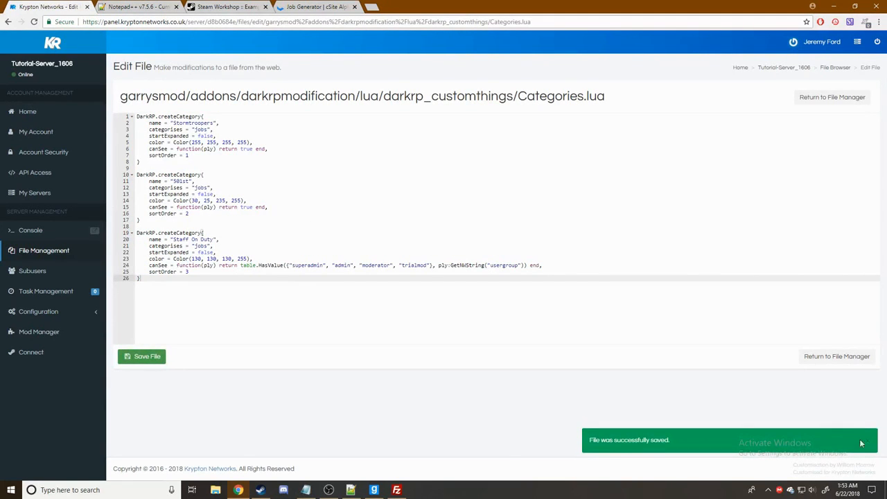
- Go back to the /home/container root folder in the file manager
click(844, 361)
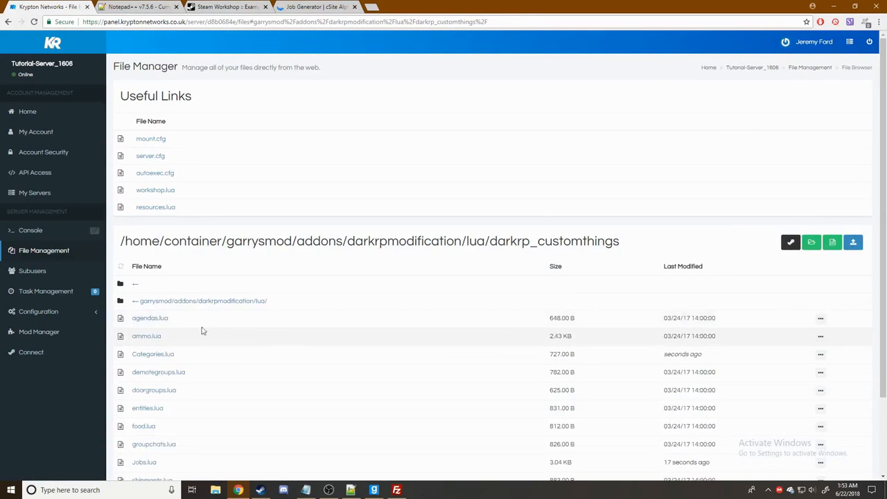
scroll(277, 298, down, 3)
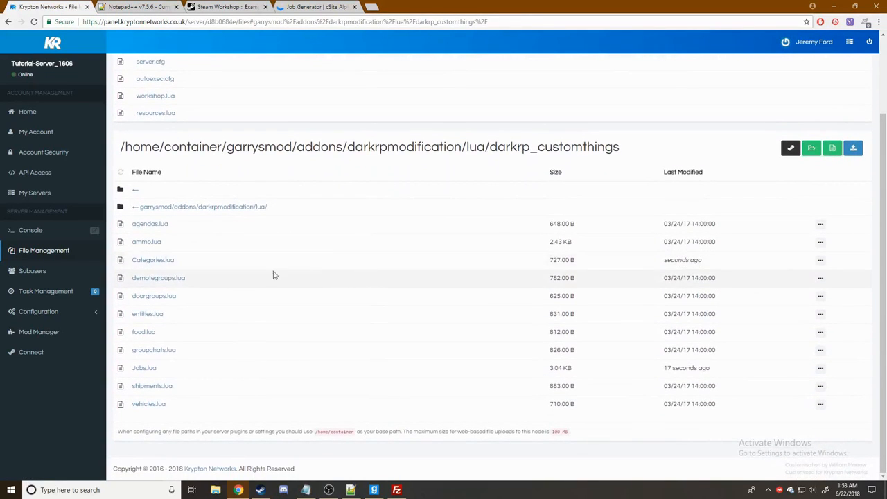
click(136, 193)
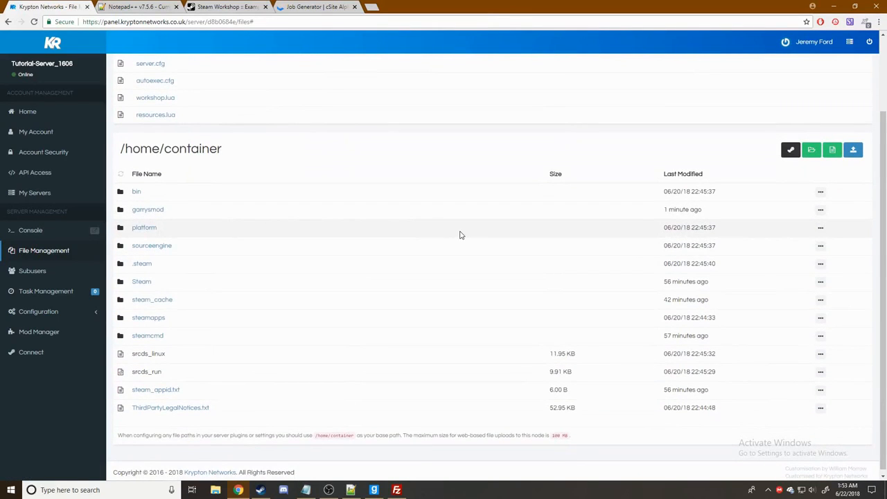
click(373, 490)
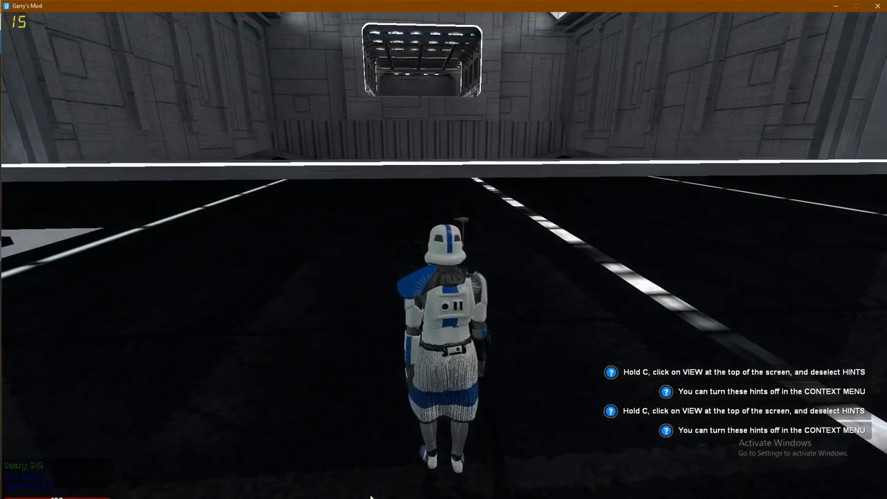
key(F4)
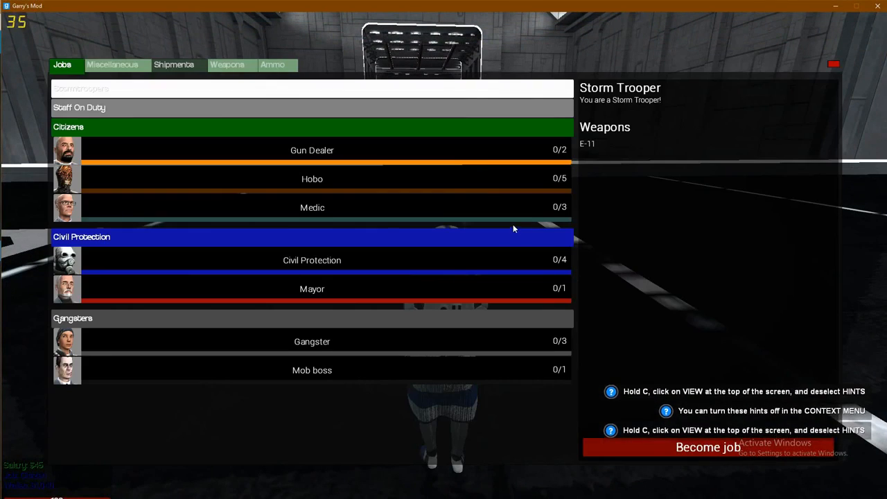
key(F4)
key(F4)
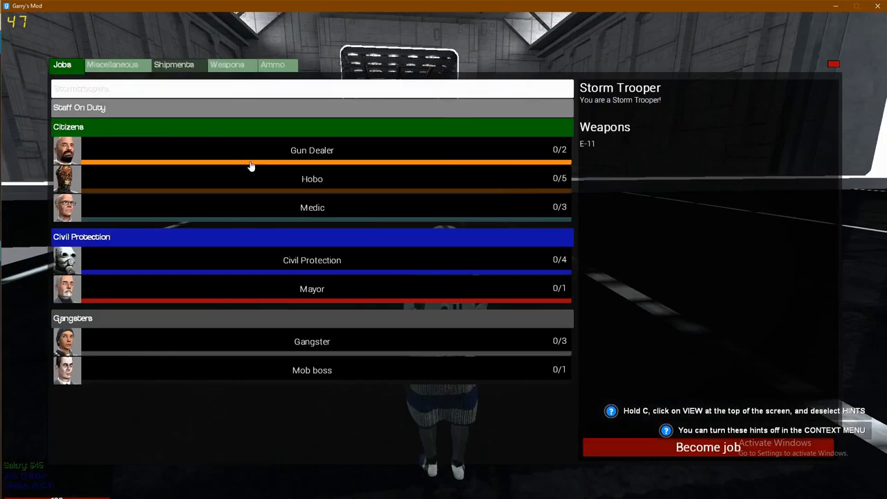
click(173, 129)
click(173, 128)
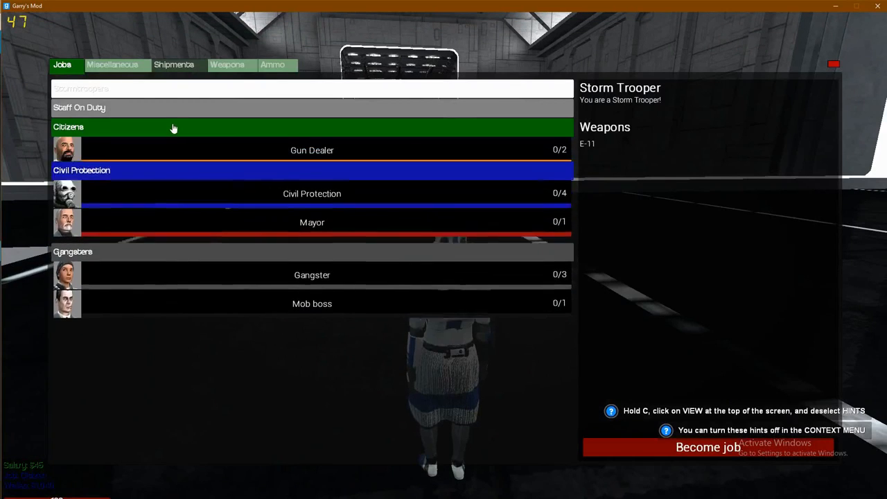
click(177, 95)
click(178, 95)
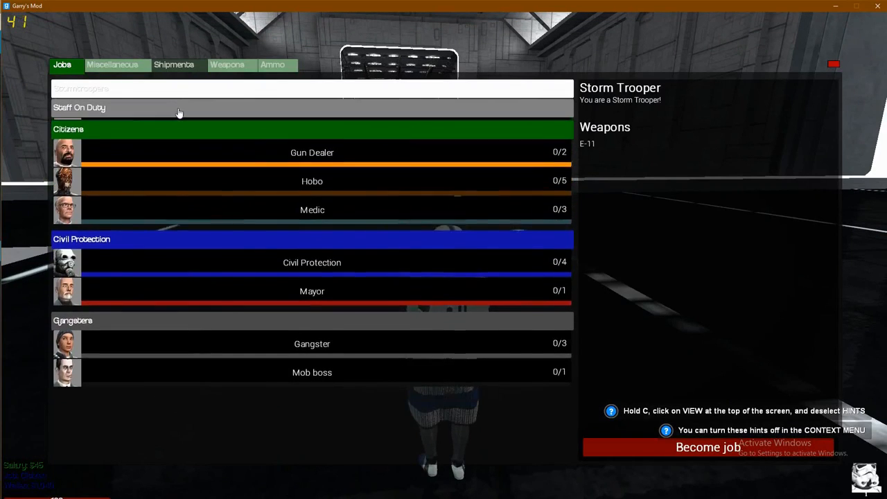
click(178, 111)
click(186, 109)
click(200, 97)
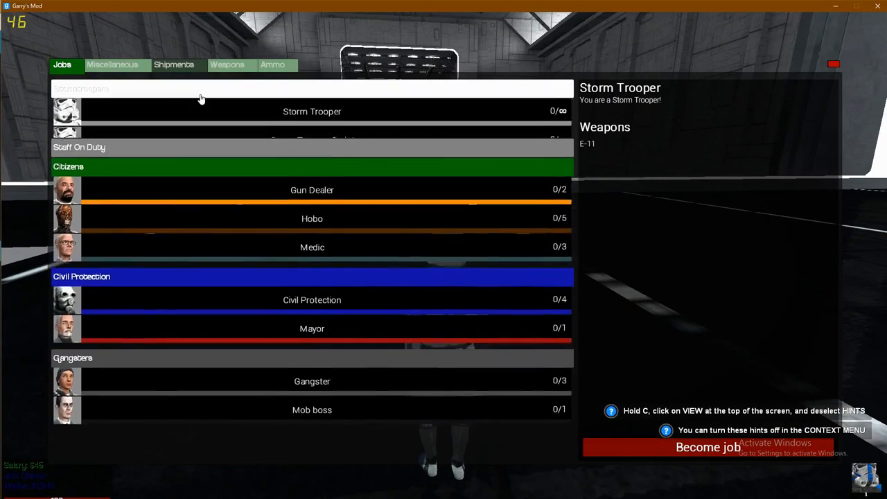
click(199, 97)
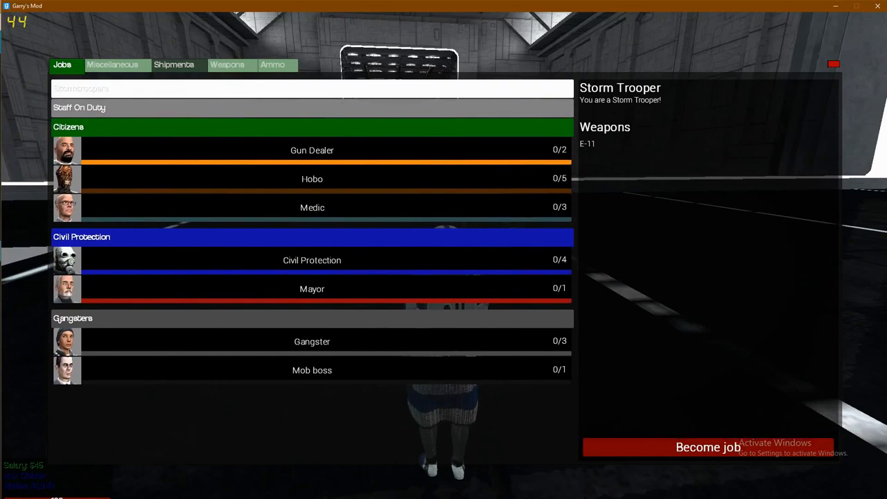
key(F4)
key(w)
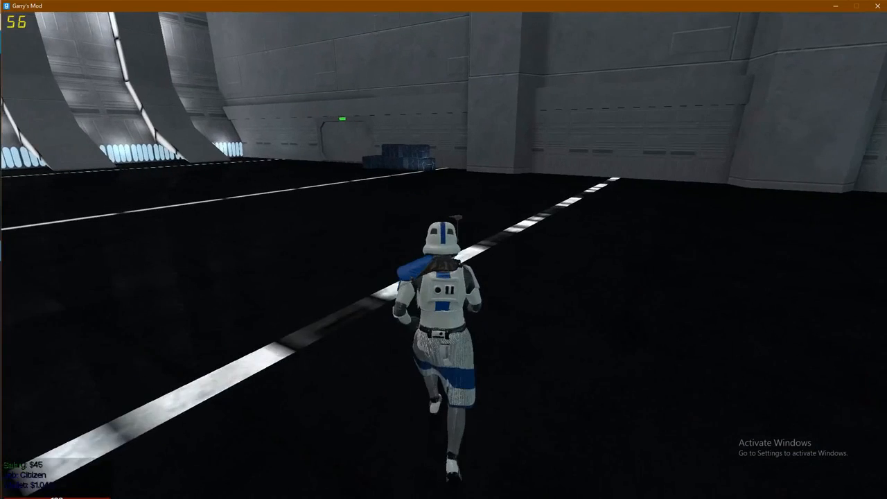
key(F4)
key(F4)
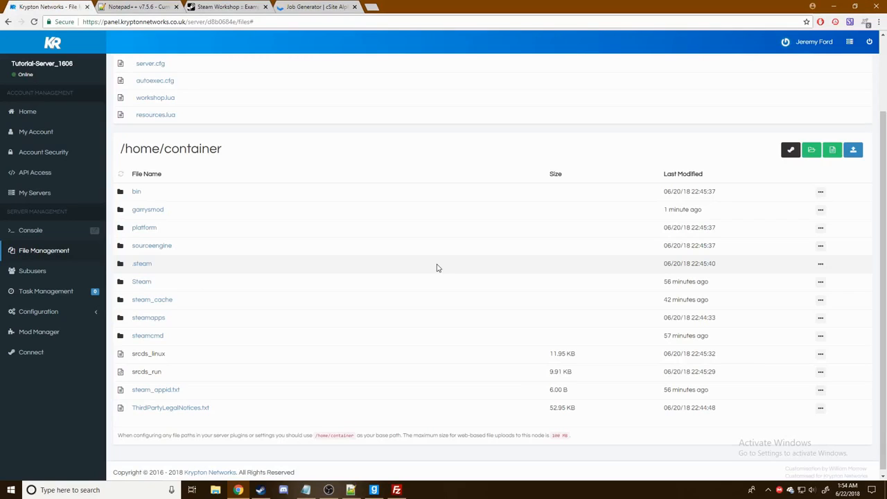
- Browse to garrysmod/addons/darkrpmodification/lua/darkrp_config and open disabled_defaults.lua
click(147, 212)
scroll(171, 226, down, 2)
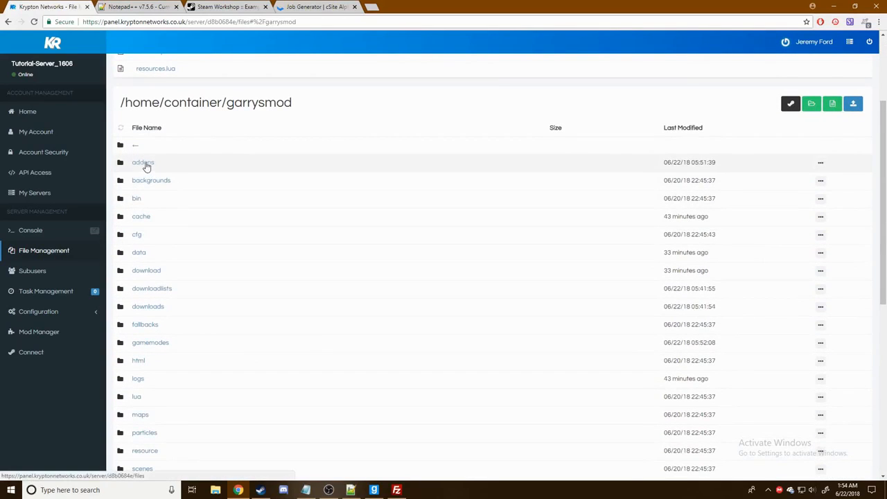
click(144, 164)
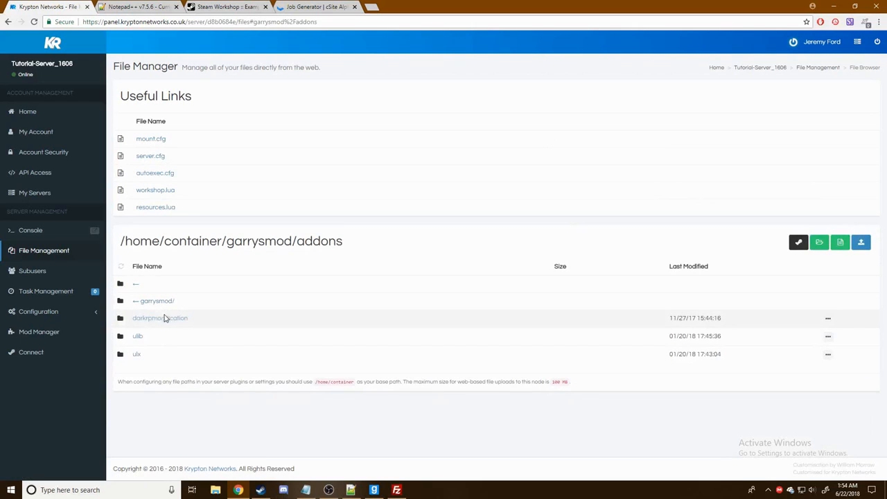
click(164, 318)
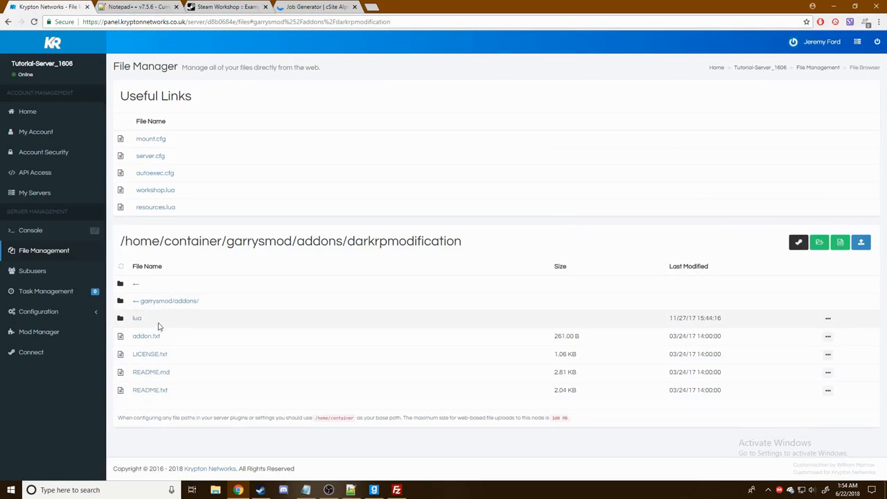
click(138, 320)
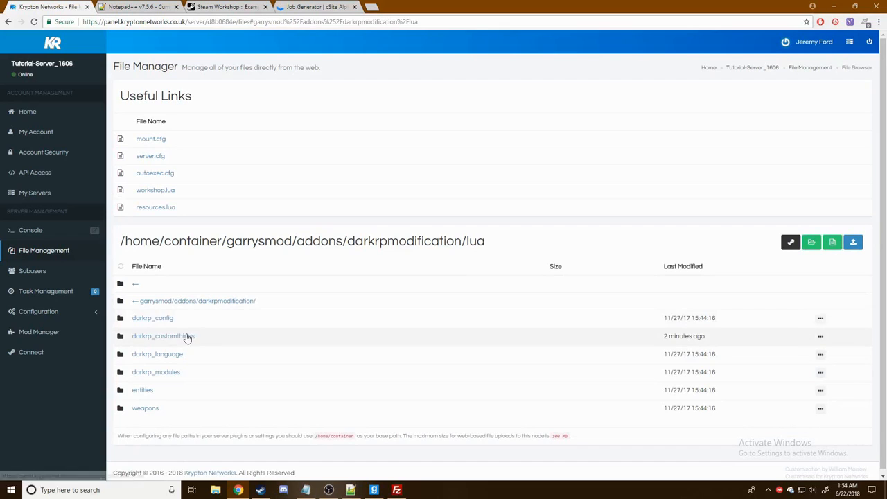
click(169, 318)
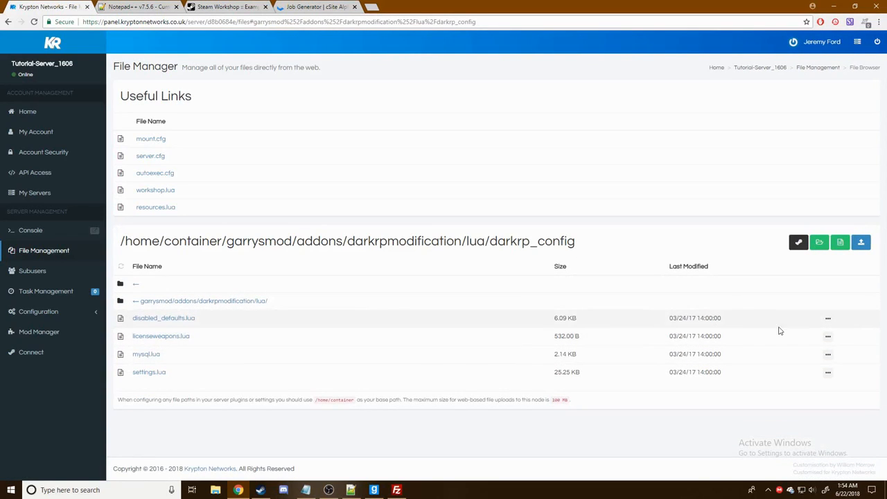
click(828, 320)
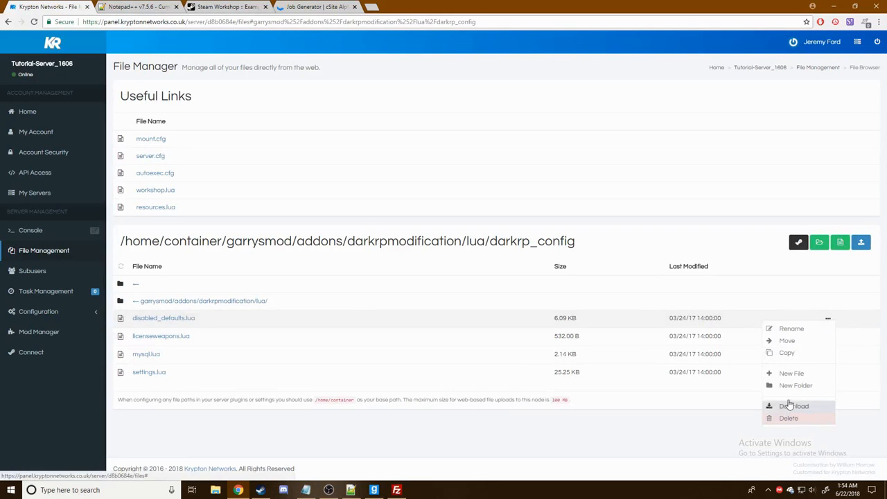
click(164, 318)
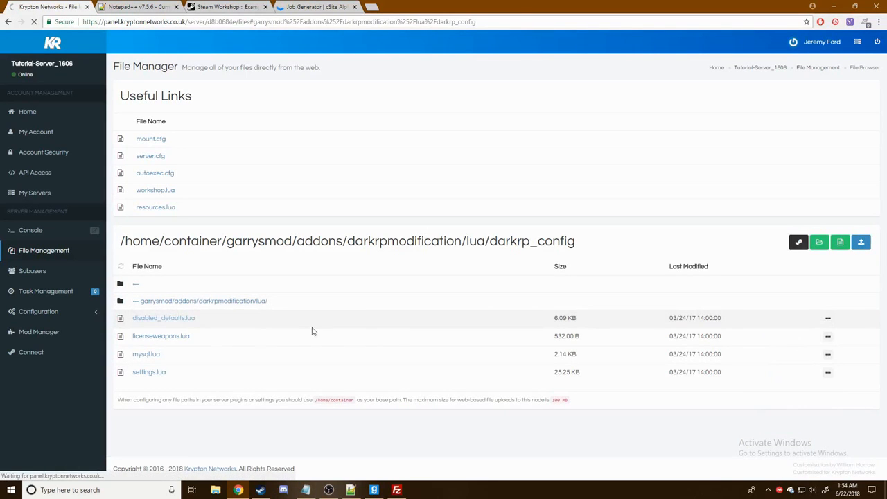
- In disabled_defaults.lua, change the chief, citizen, cook and cp jobs from false to true
scroll(323, 262, down, 5)
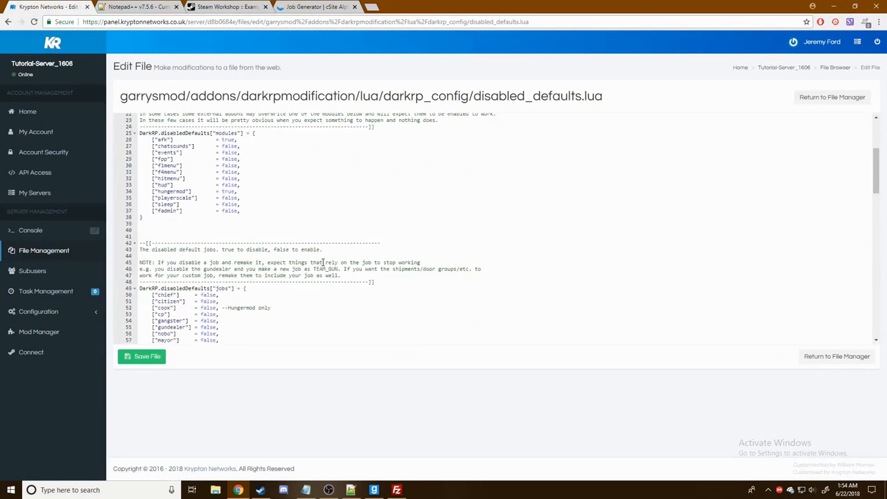
scroll(206, 217, down, 3)
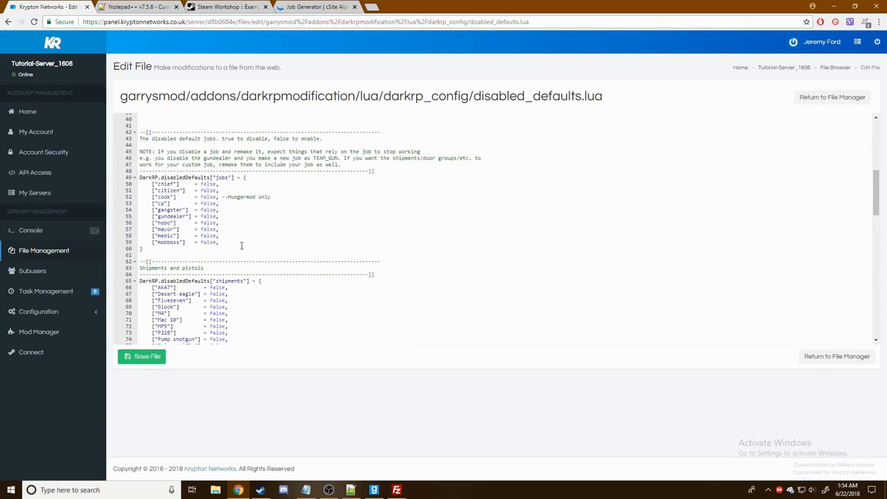
scroll(202, 198, up, 1)
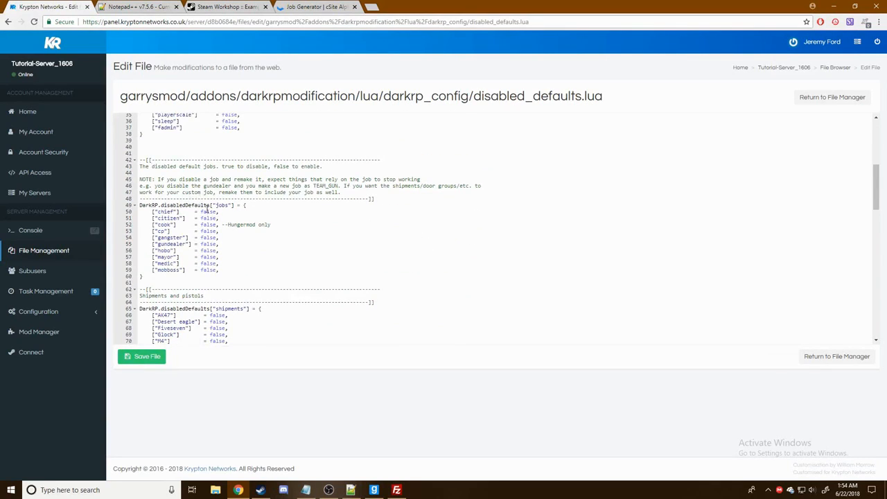
double_click(208, 212)
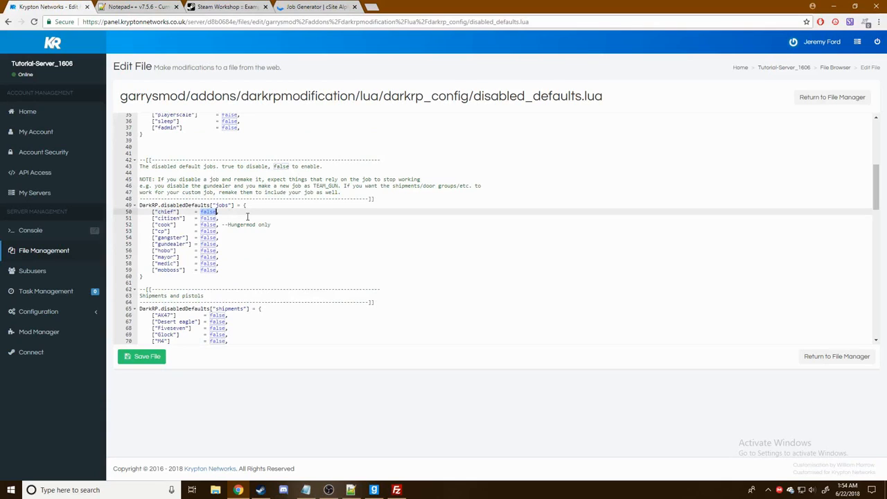
text(tru)
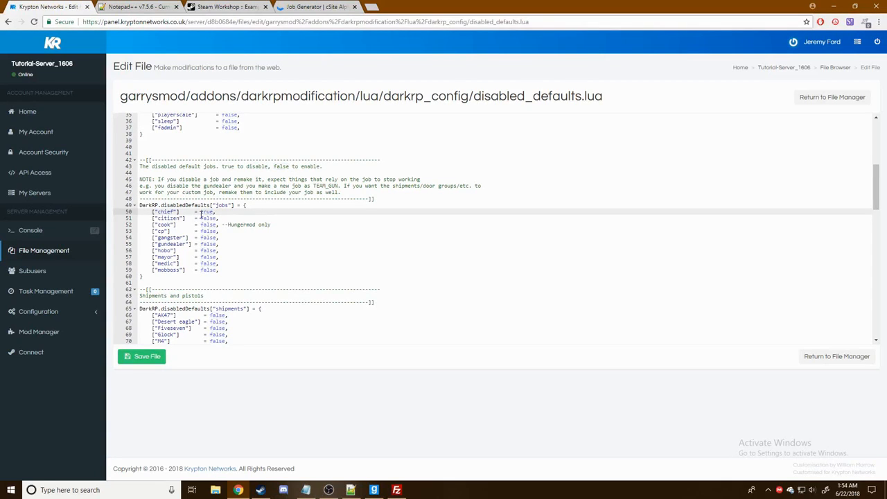
double_click(208, 218)
text(tru)
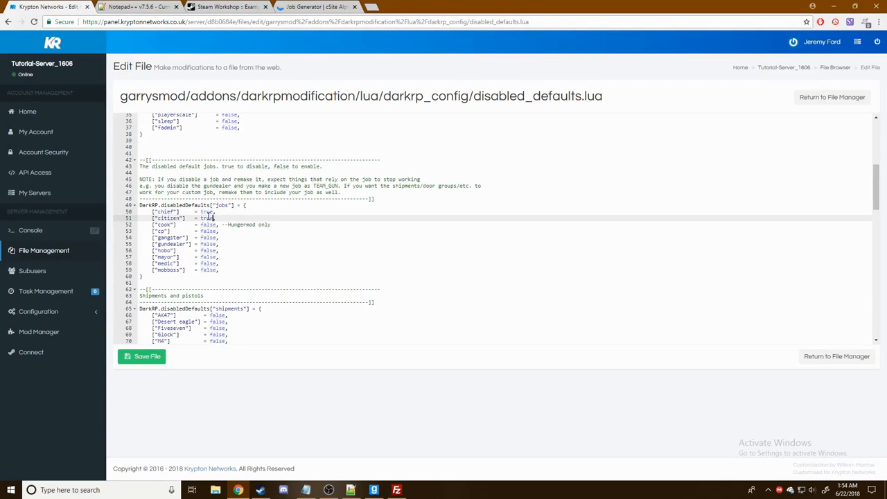
double_click(208, 225)
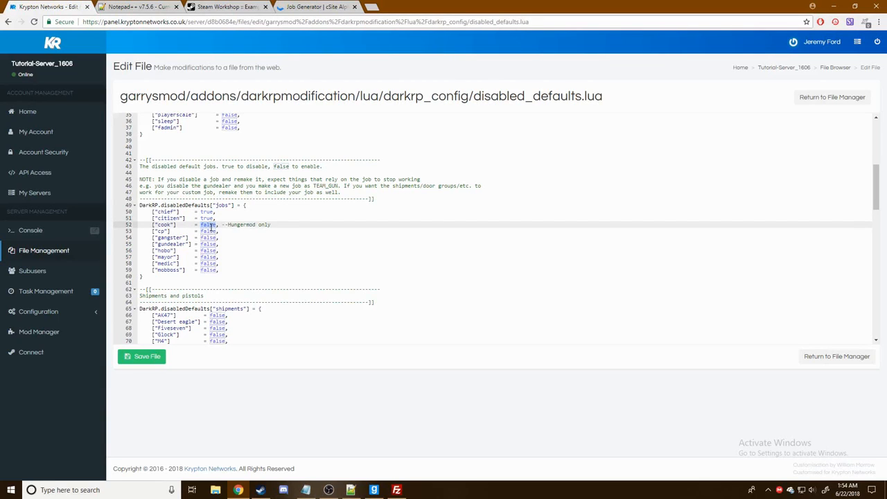
text(true)
double_click(208, 231)
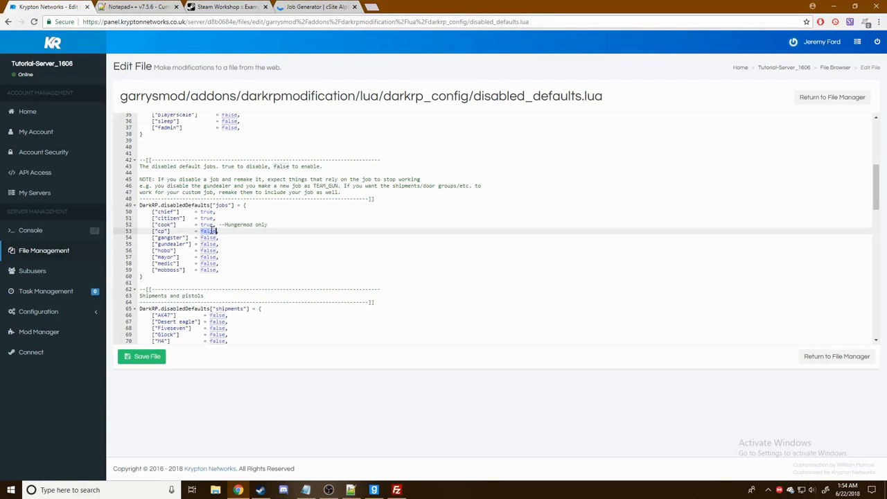
text(true)
- Switch the gangster, gundealer, hobo, mayor, medic and mobboss jobs to true
double_click(207, 238)
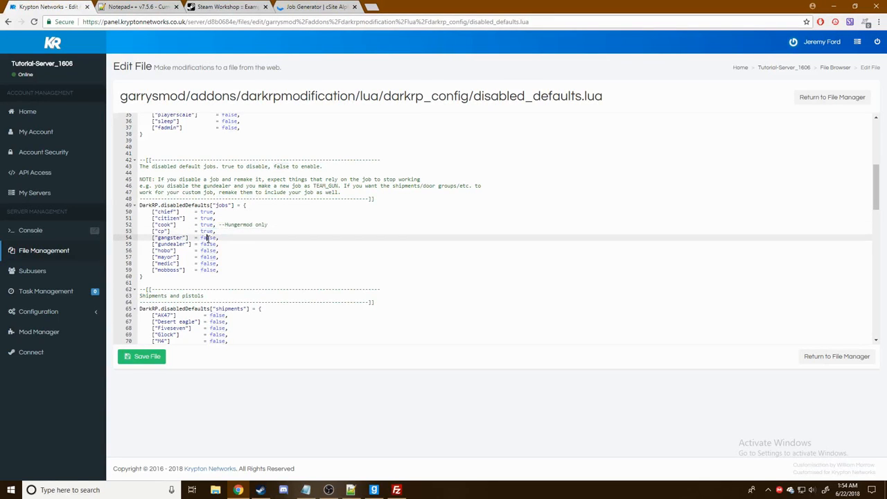
text(tru)
double_click(209, 244)
text(true)
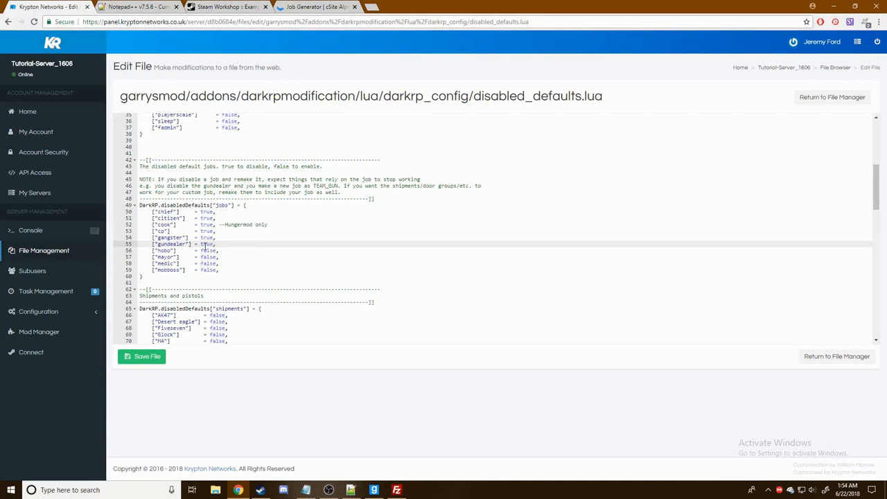
double_click(205, 250)
text(tru)
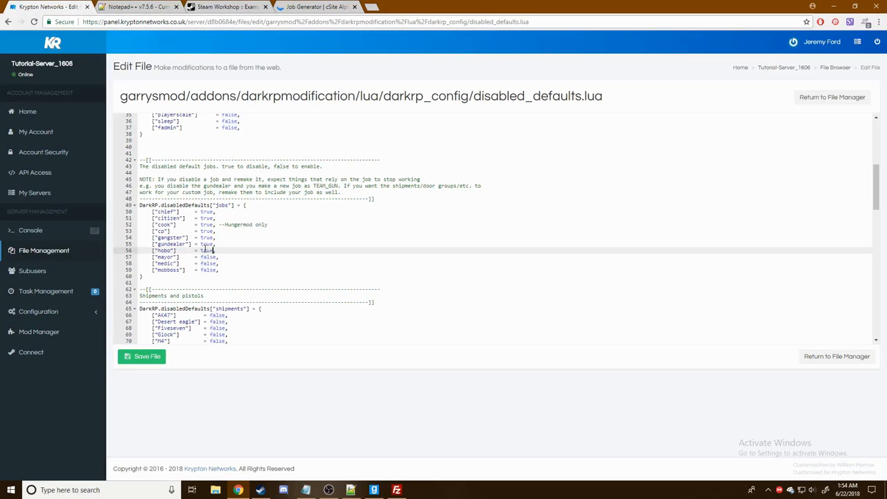
double_click(208, 257)
text(tru)
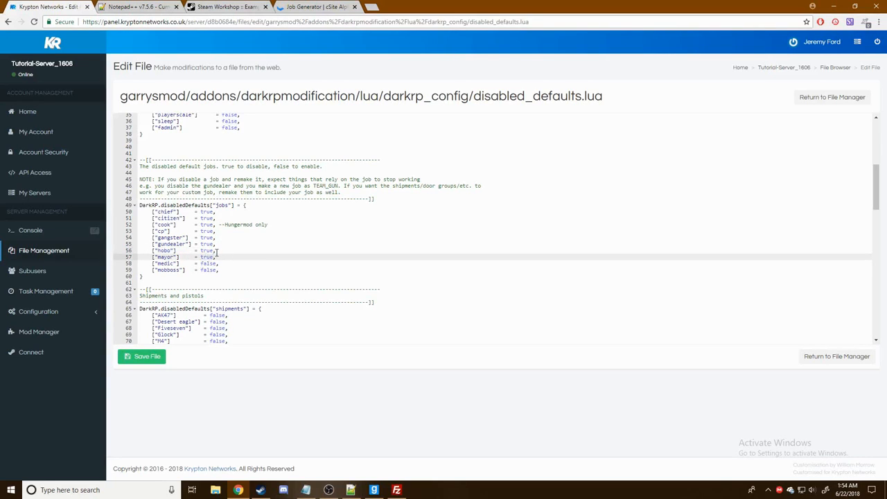
double_click(205, 263)
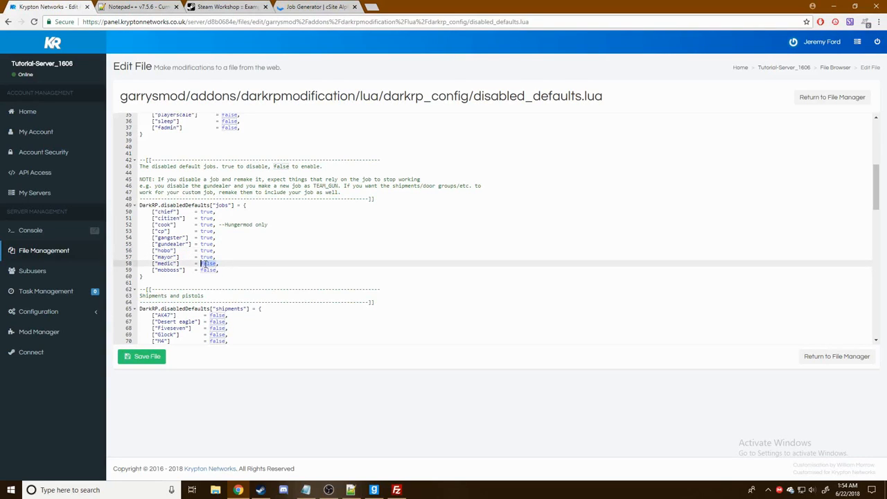
text(tru)
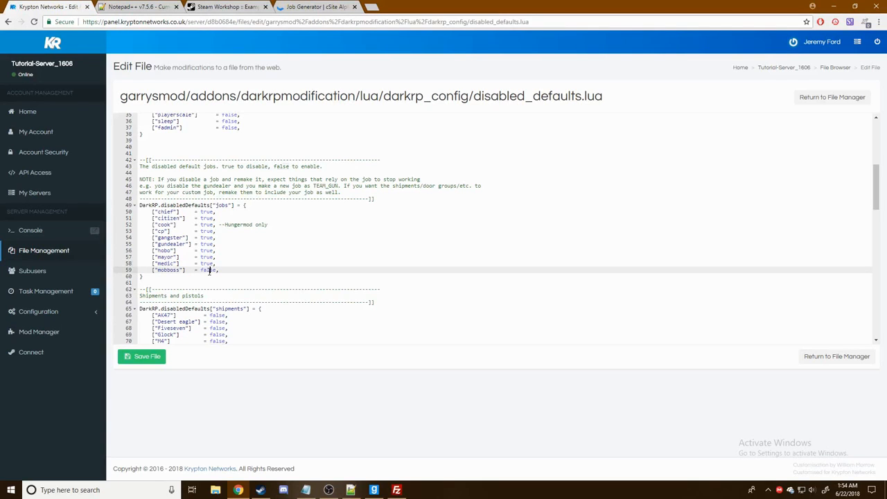
double_click(208, 270)
- Finish mobboss as true, then set the AK47, Desert eagle, Fiveseven and Glock shipments to true
text(tru)
scroll(251, 279, down, 1)
double_click(216, 260)
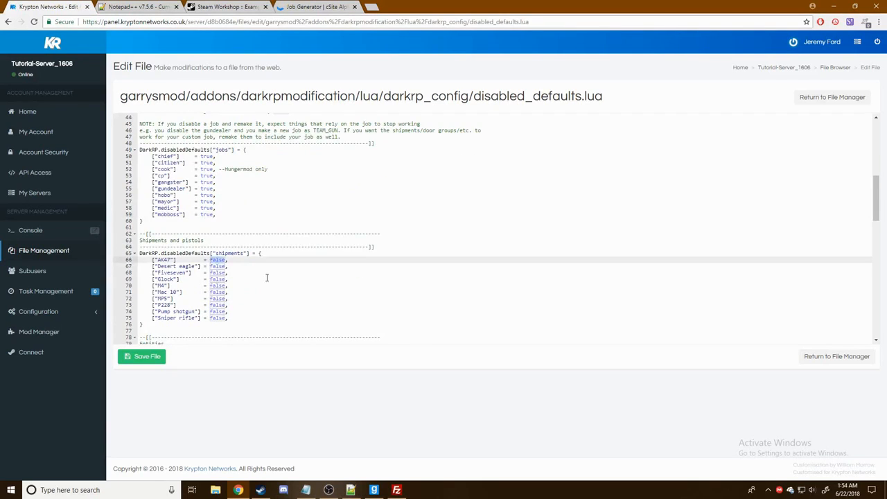
text(tru)
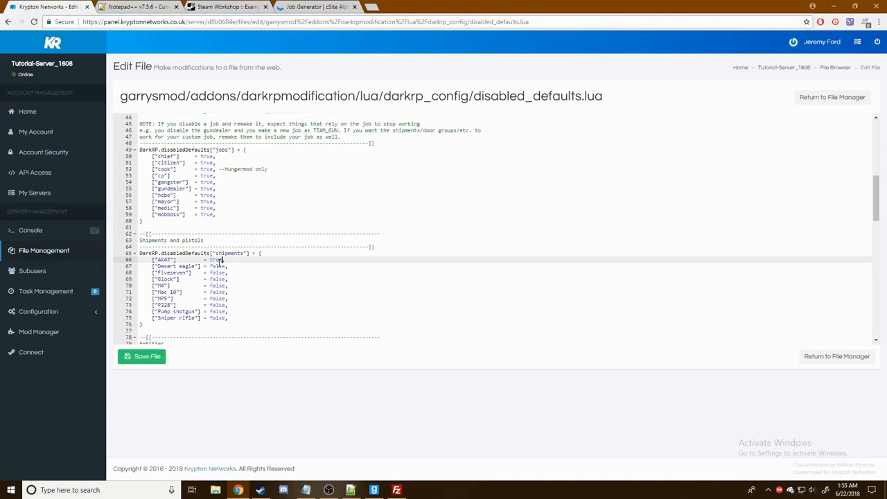
double_click(219, 259)
double_click(216, 266)
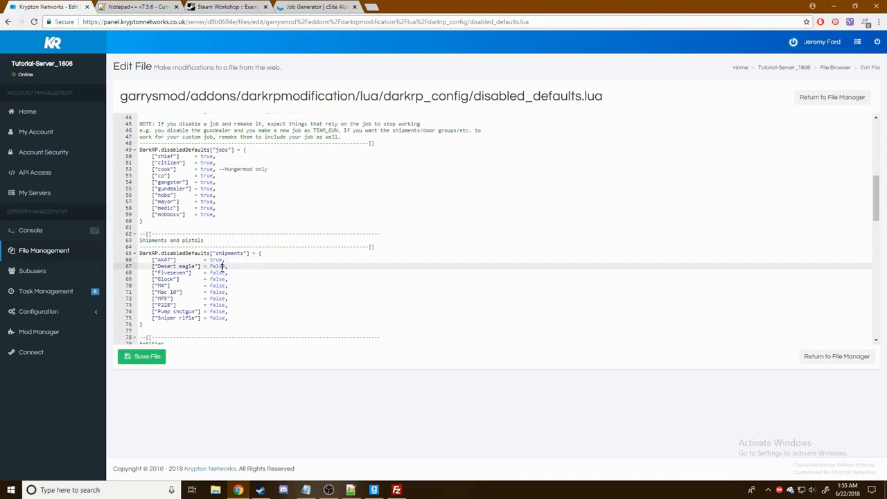
text(true)
double_click(216, 273)
text(true)
double_click(216, 279)
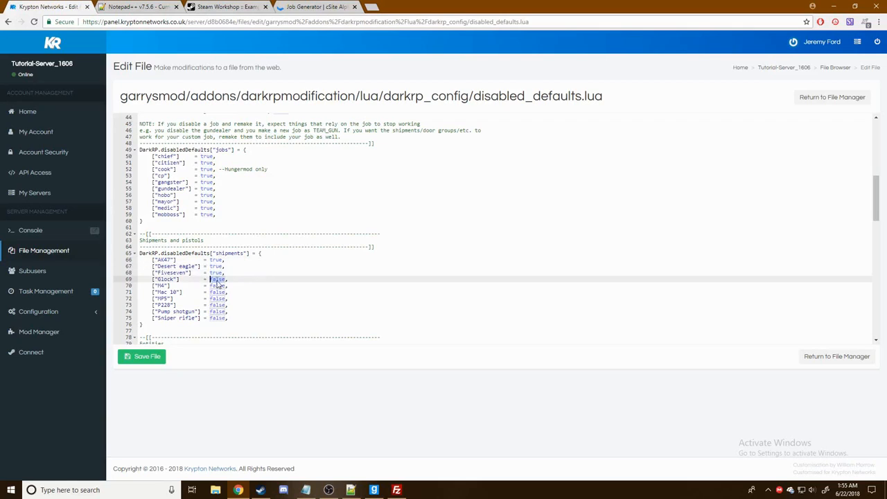
text(true)
- Set the M4, Mac 10, MP5, P228, Pump shotgun and Sniper rifle shipments to true
double_click(216, 286)
text(true)
double_click(218, 291)
text(true)
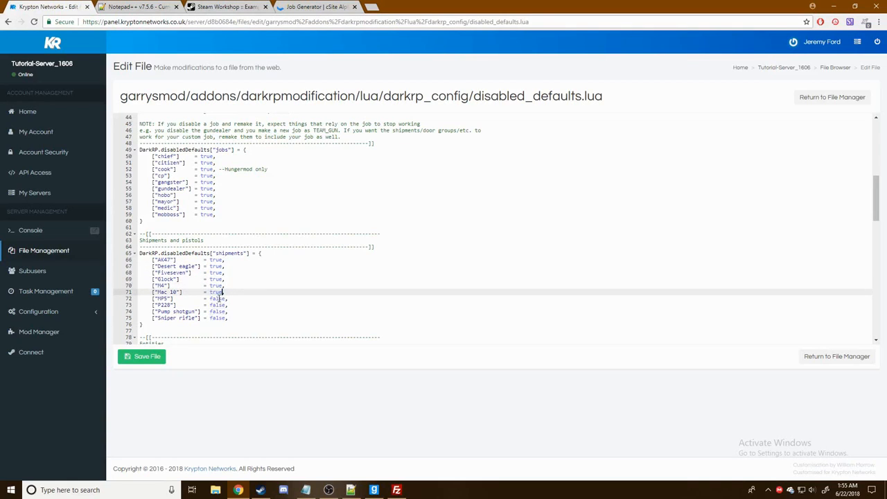
double_click(216, 297)
text(true)
double_click(217, 304)
text(true)
double_click(216, 311)
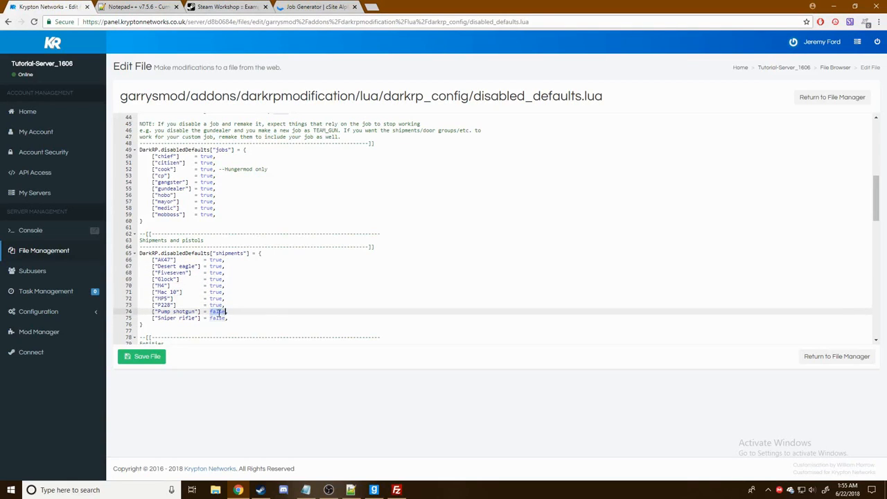
text(true)
double_click(216, 318)
text(true)
- Set the Drug lab, Gun lab, Money printer, Microwave and Tip Jar entities to true
scroll(258, 290, down, 3)
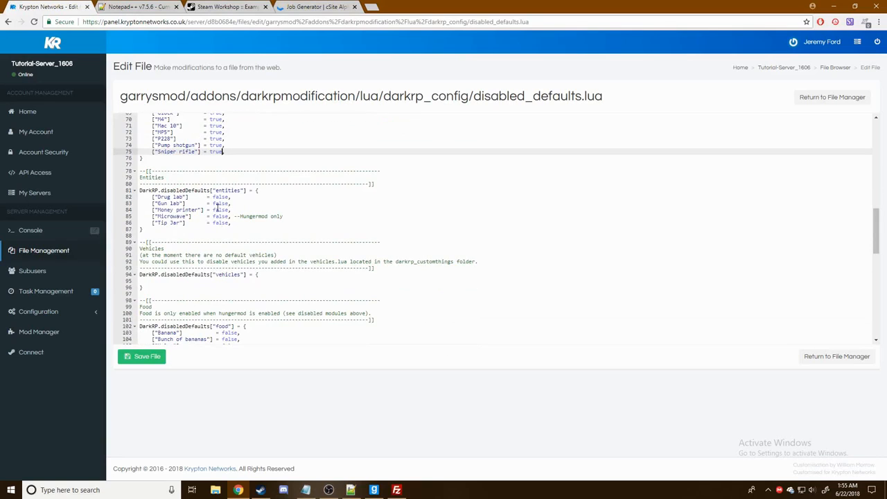
double_click(221, 196)
text(true)
double_click(219, 203)
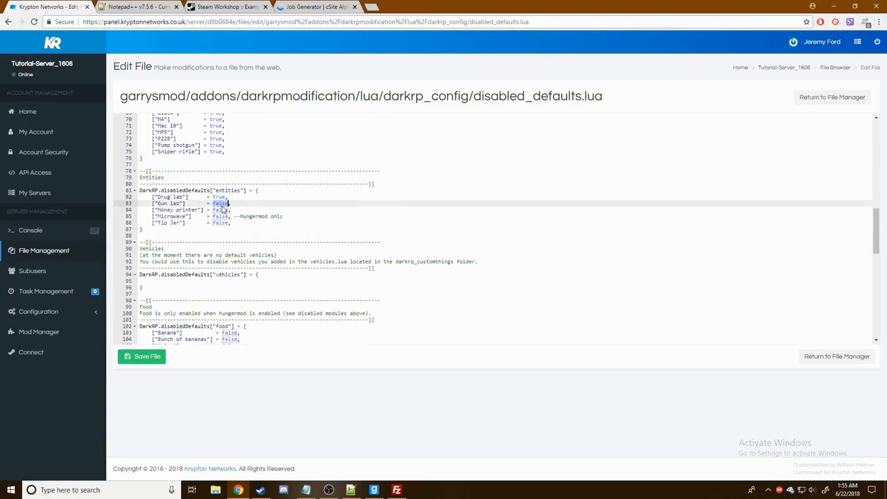
text(true)
double_click(219, 209)
text(true)
double_click(219, 217)
text(true)
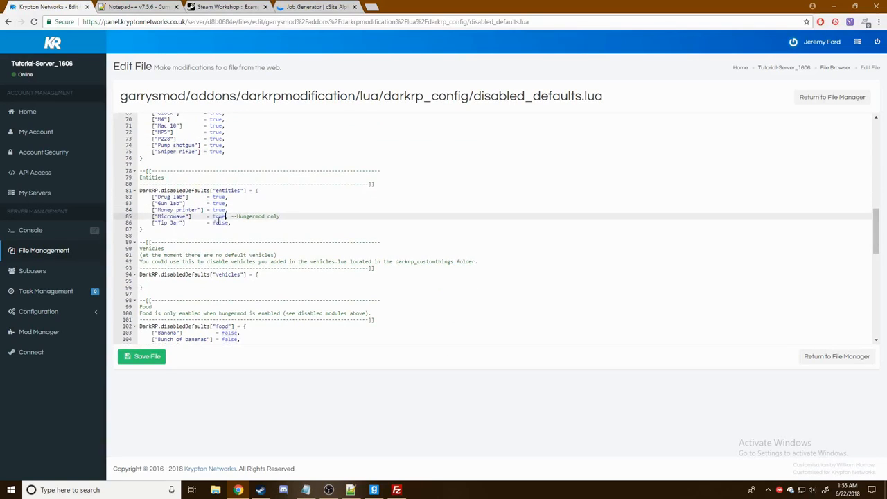
double_click(218, 223)
text(true)
- Set the Pistol, Rifle and Shotgun ammo entries to true
scroll(290, 246, down, 3)
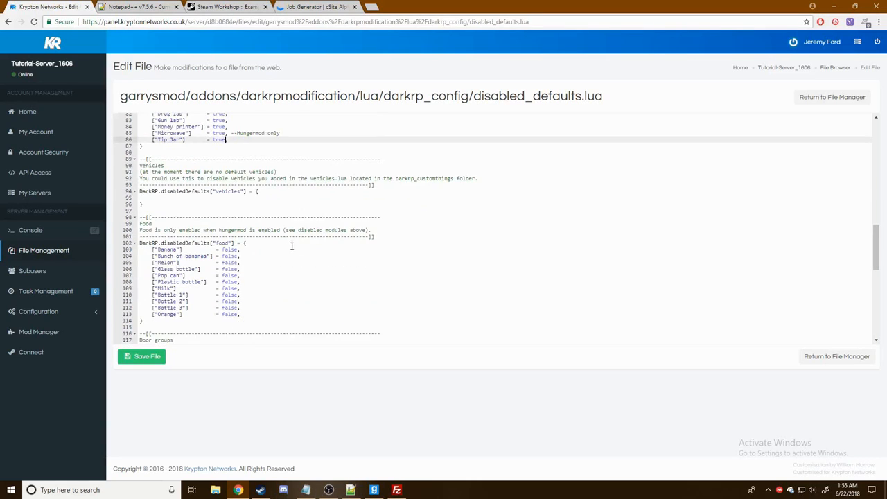
scroll(340, 218, down, 4)
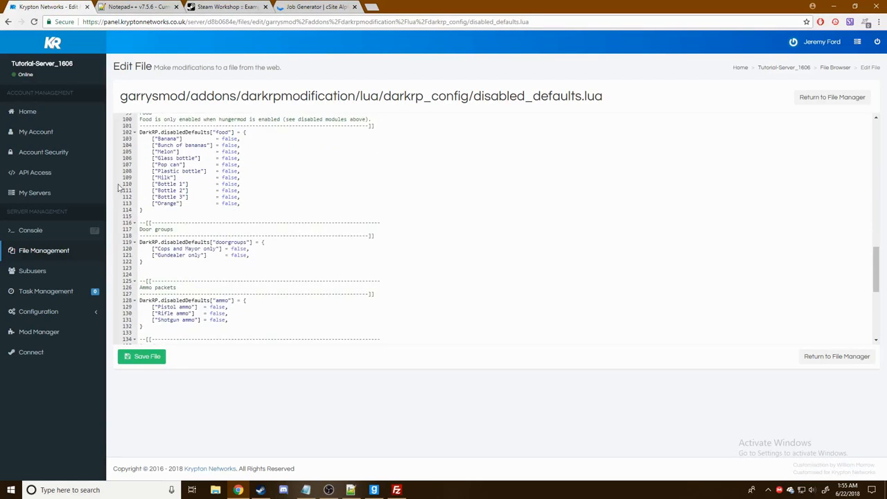
scroll(242, 206, down, 3)
scroll(284, 213, down, 2)
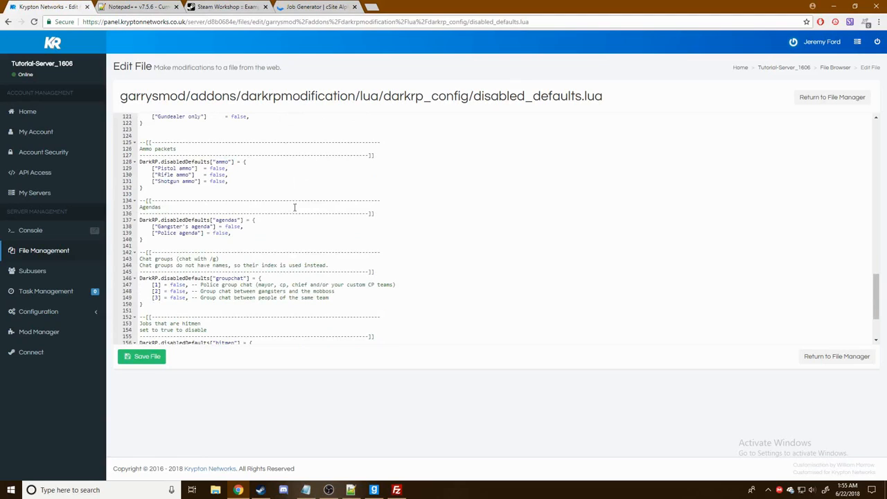
double_click(218, 168)
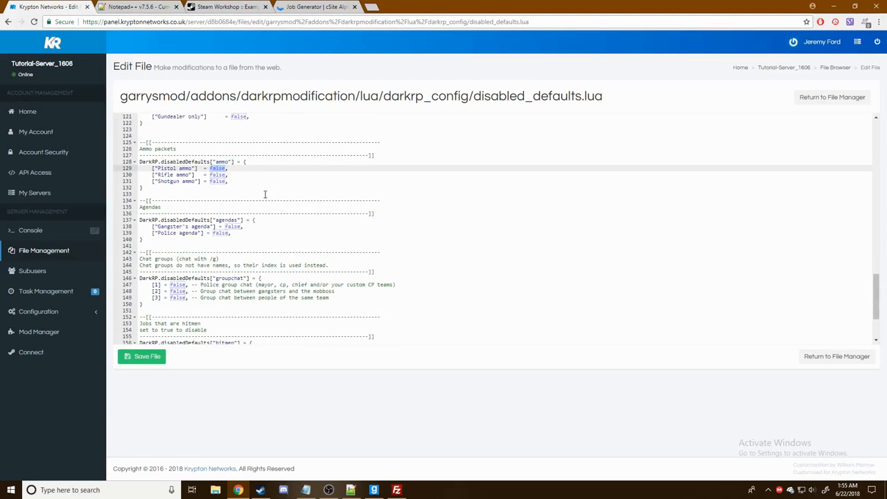
text(true)
double_click(218, 175)
text(true)
double_click(216, 181)
text(true)
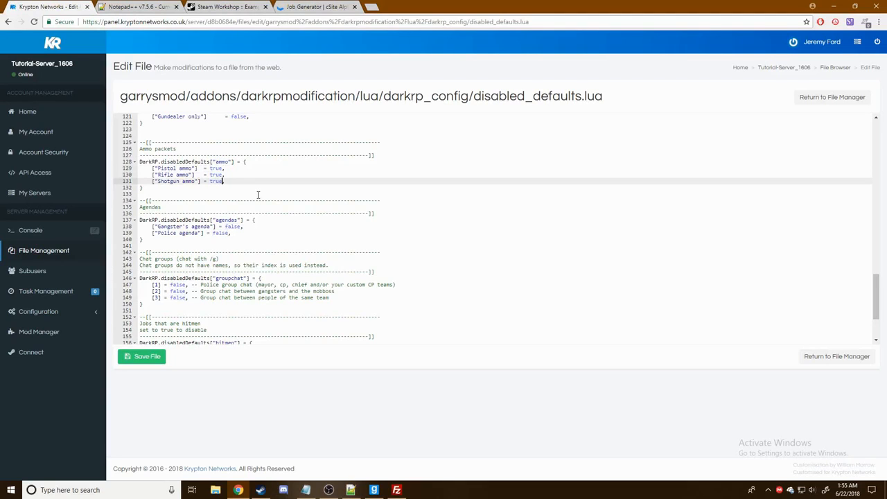
- Save disabled_defaults.lua on the server
scroll(257, 197, down, 2)
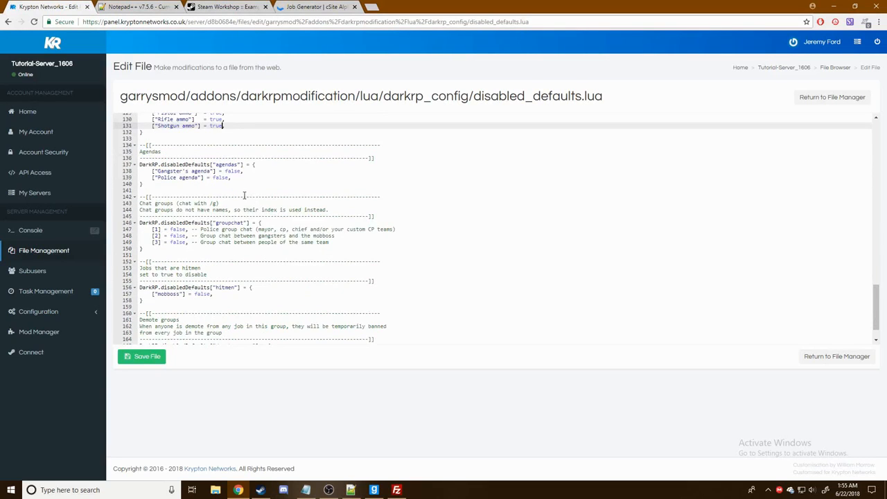
scroll(221, 162, down, 1)
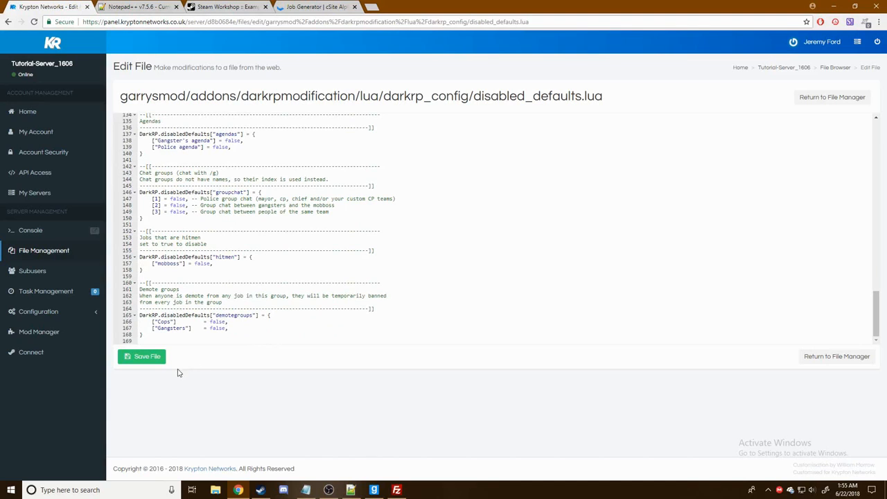
click(143, 357)
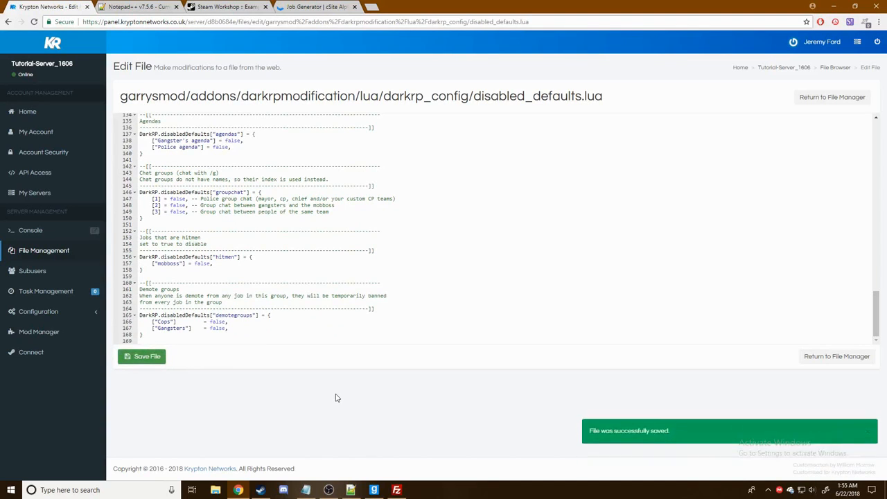
- Go to the server console, then return Garry's Mod to its main menu
click(39, 239)
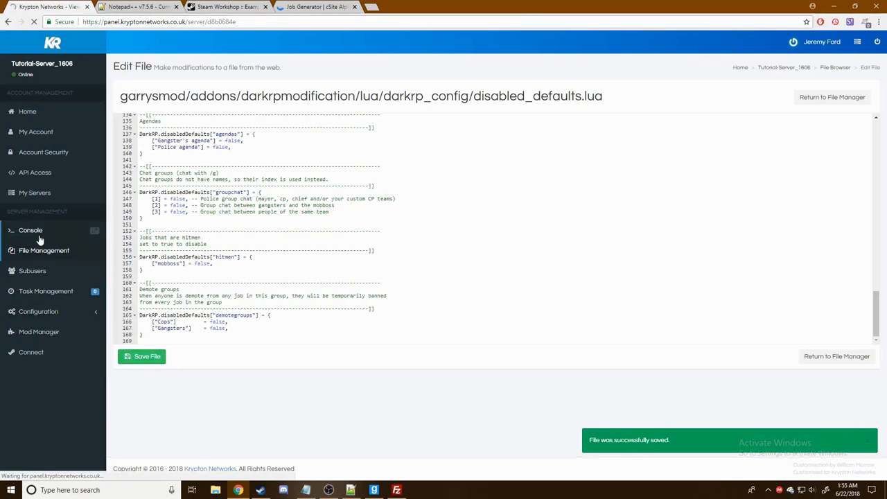
click(374, 490)
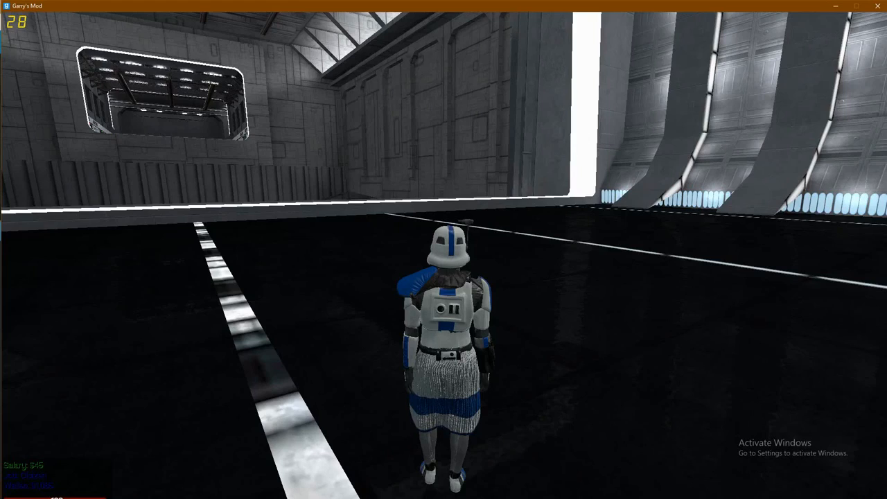
key(Escape)
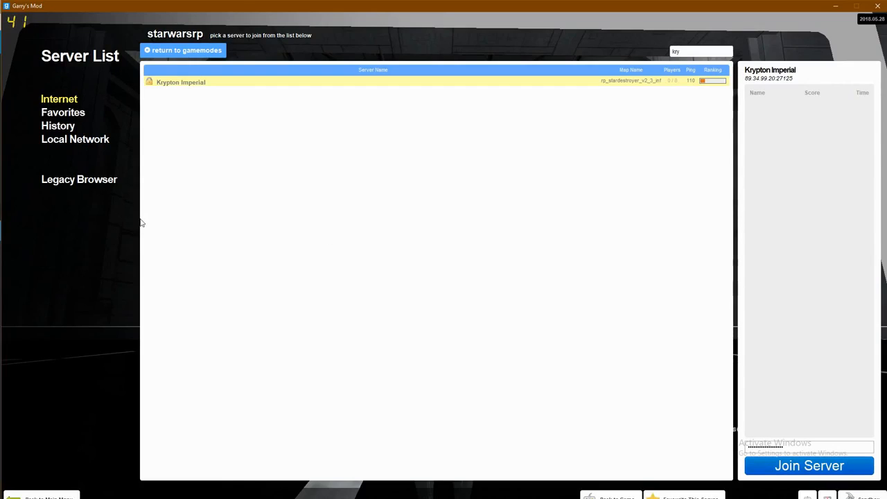
click(72, 484)
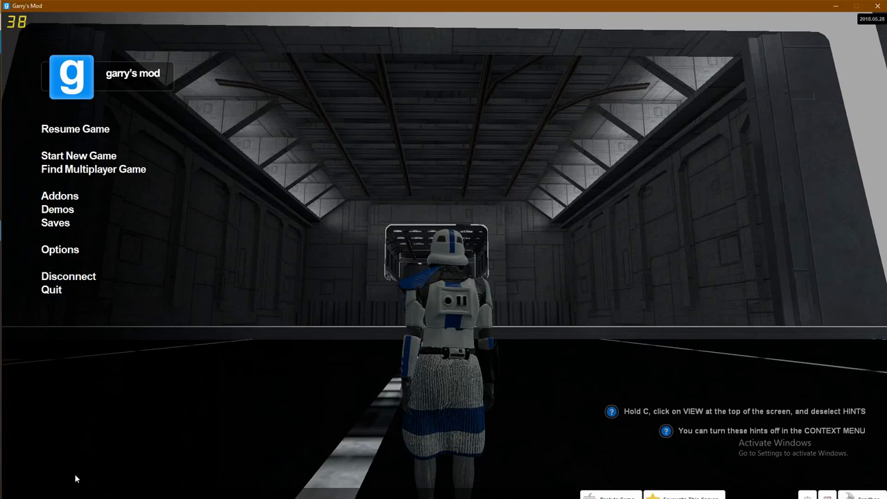
- Disconnect from the game server and restart it from the Gamepanel console
click(85, 277)
key(alt+Tab)
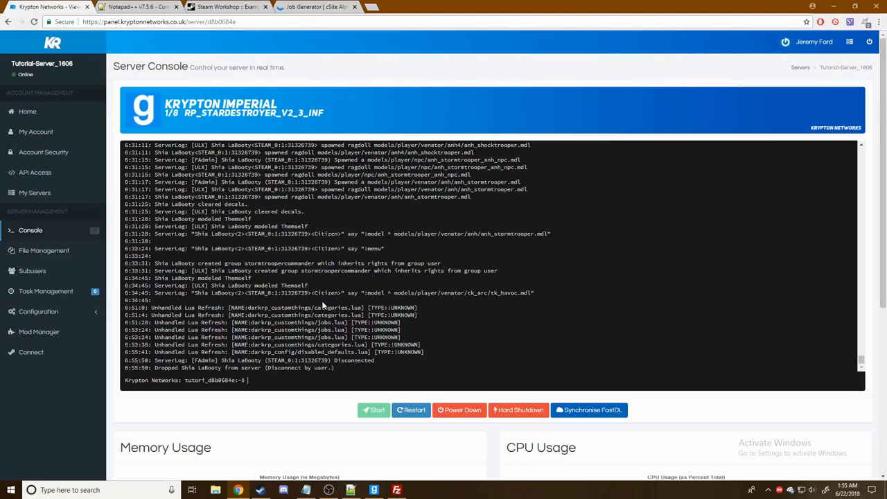
click(417, 410)
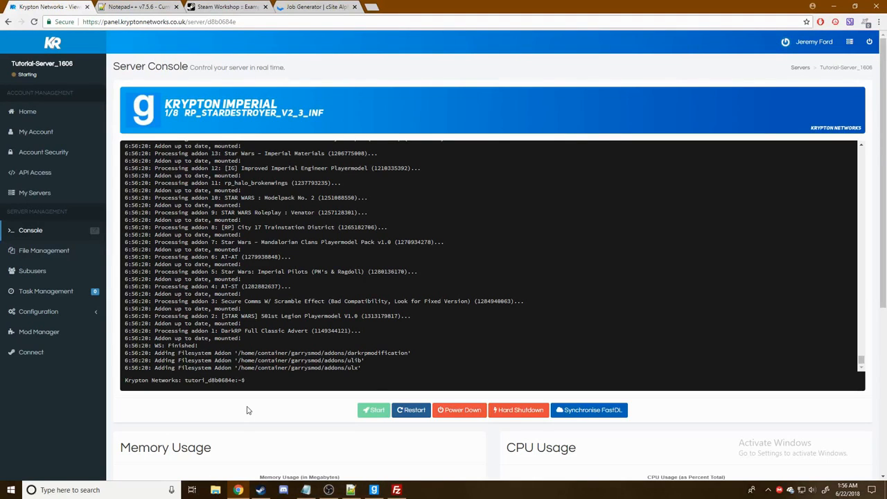
scroll(289, 396, down, 2)
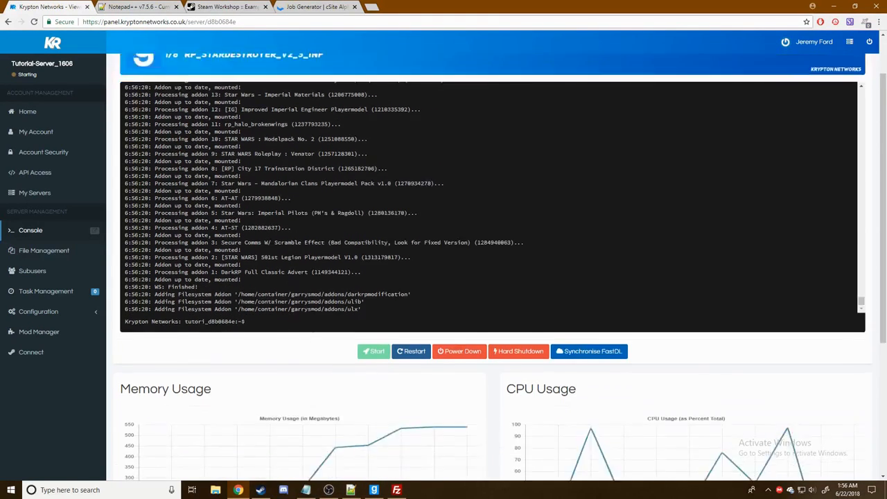
scroll(311, 315, up, 1)
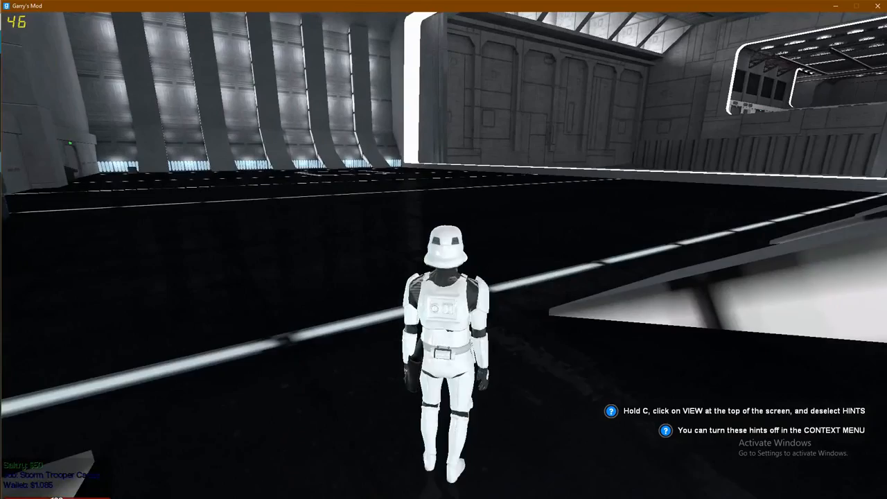
- Run the trooper forward on the restarted server and check the scoreboard
key(w)
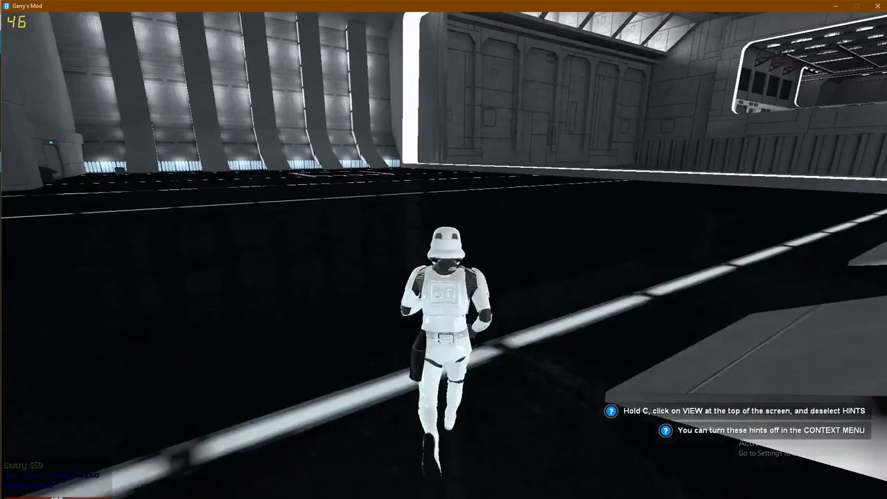
key(Tab)
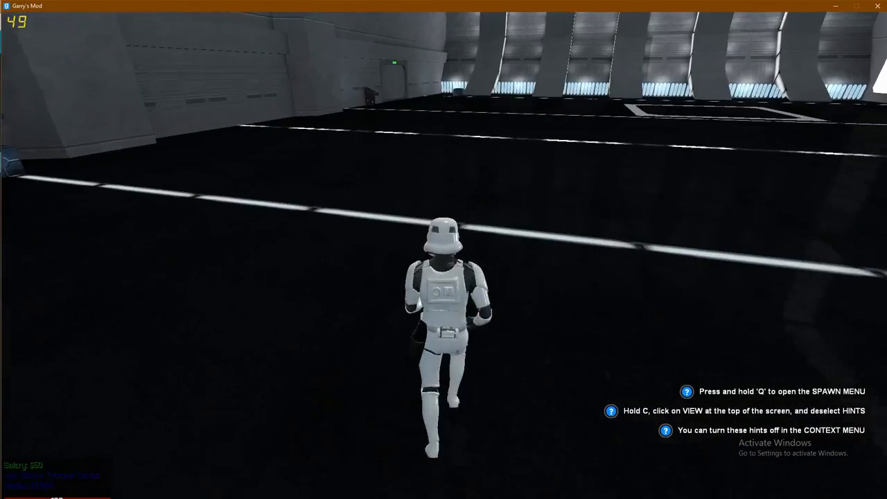
key(F4)
- Browse the Stormtroopers and Staff On Duty categories in the jobs menu
click(192, 91)
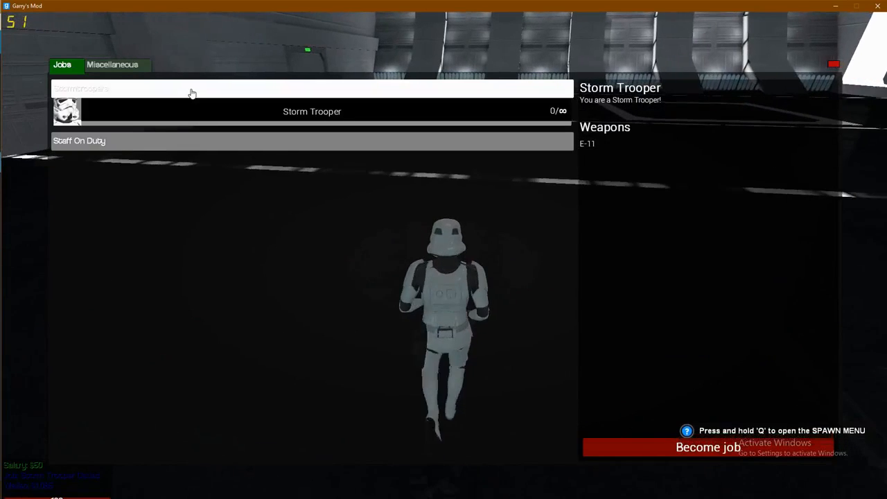
click(192, 92)
click(222, 91)
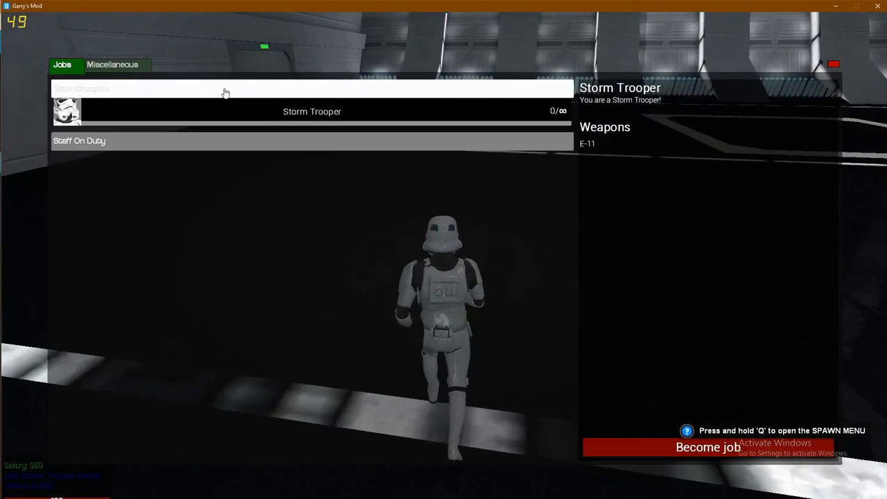
click(223, 95)
click(220, 107)
click(227, 110)
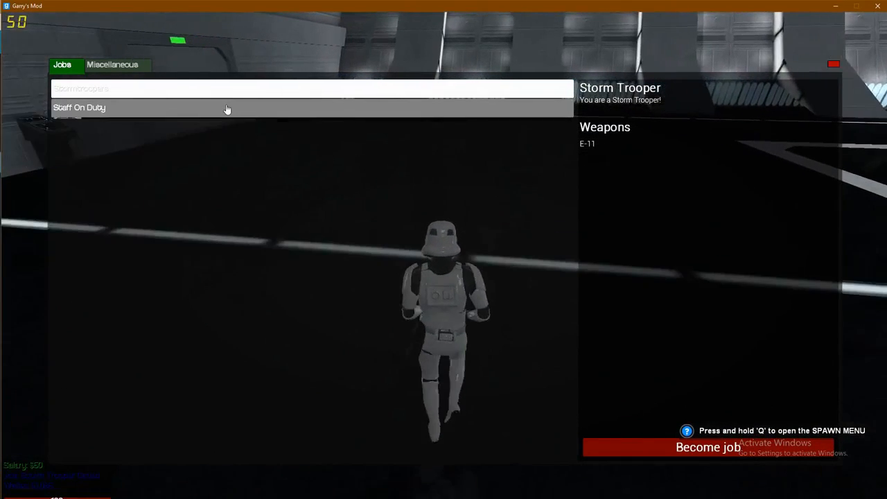
click(229, 111)
key(F4)
- Run across the hangar and recheck the Staff On Duty and Stormtroopers job categories
key(w)
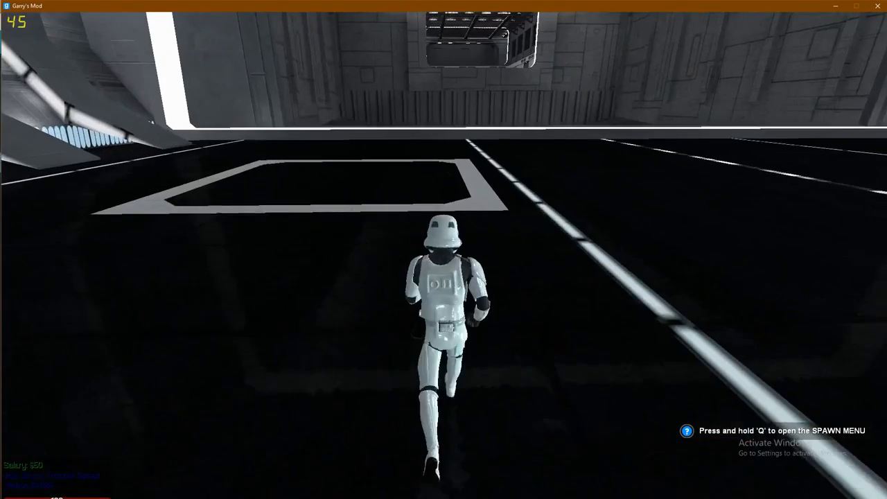
key(space)
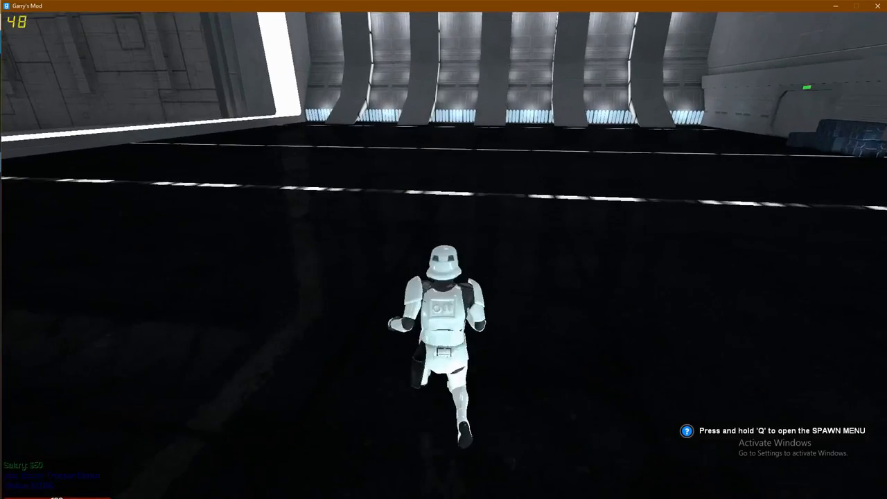
key(F4)
click(220, 106)
click(218, 105)
click(239, 93)
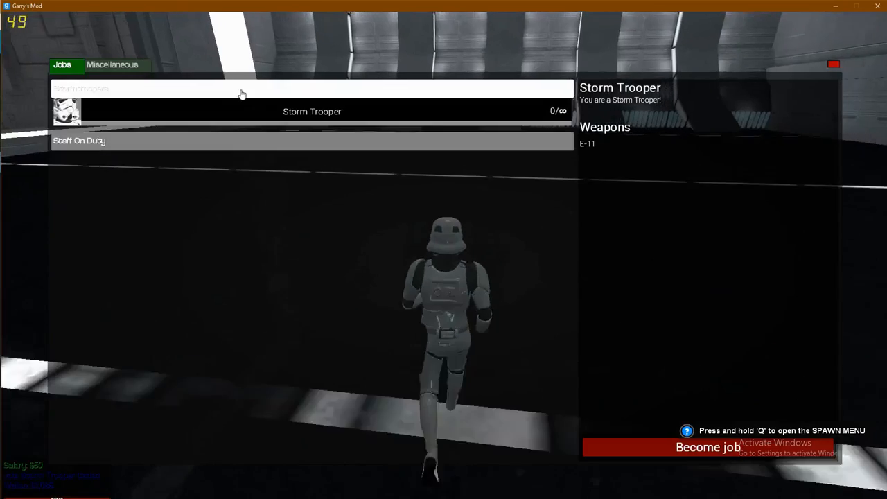
key(F4)
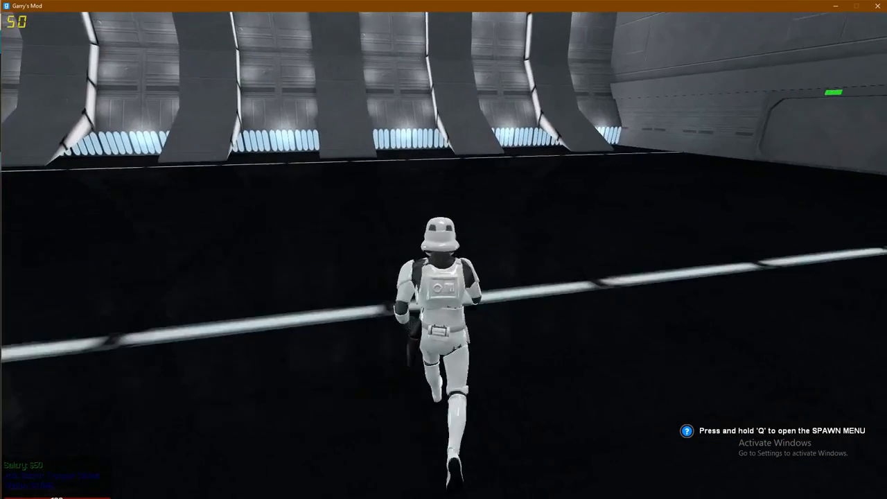
- Jump and equip the Physics Gun from the weapon selection
key(space)
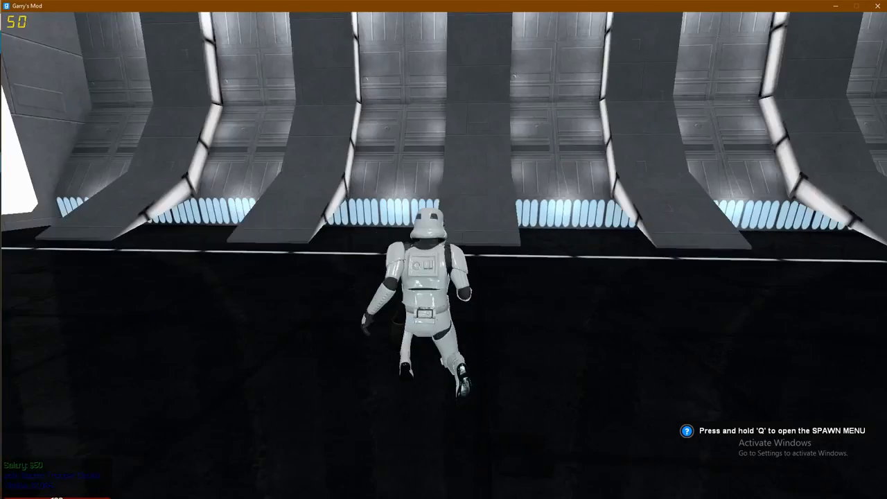
key(1)
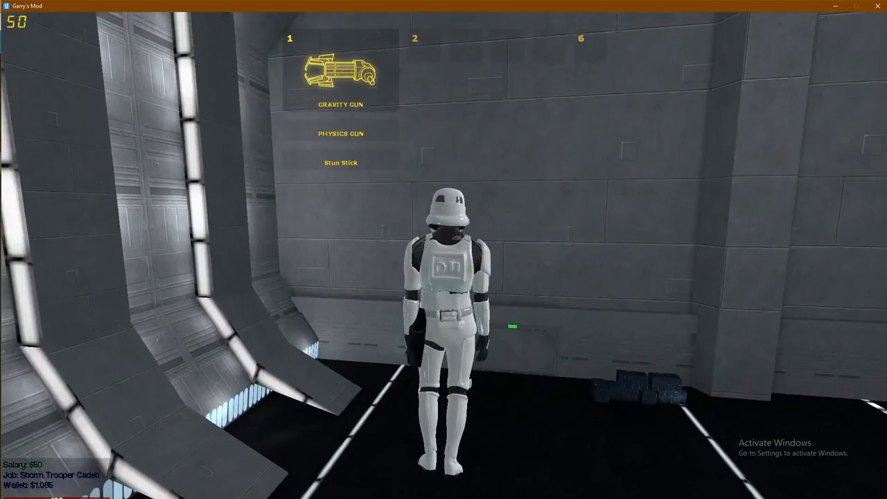
key(1)
click(443, 255)
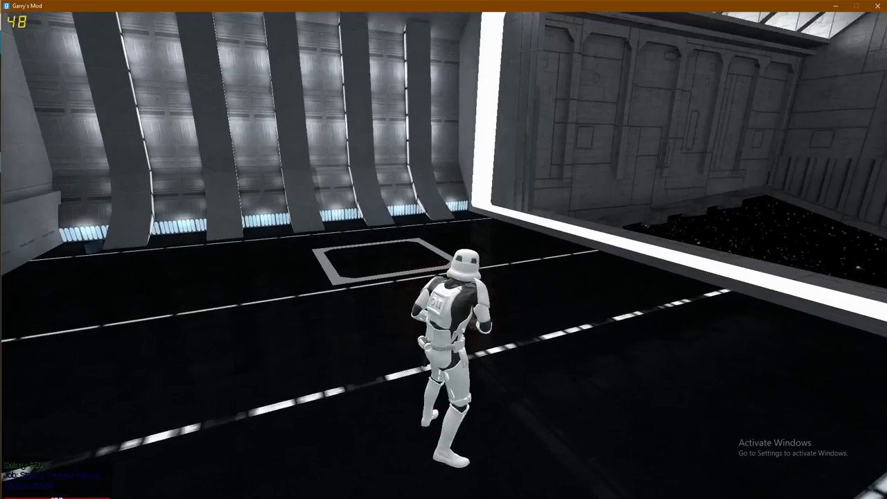
key(y)
key(Escape)
- Take the Staff On Duty job, then try Storm Trooper, blocked by a 7-second cooldown
key(F4)
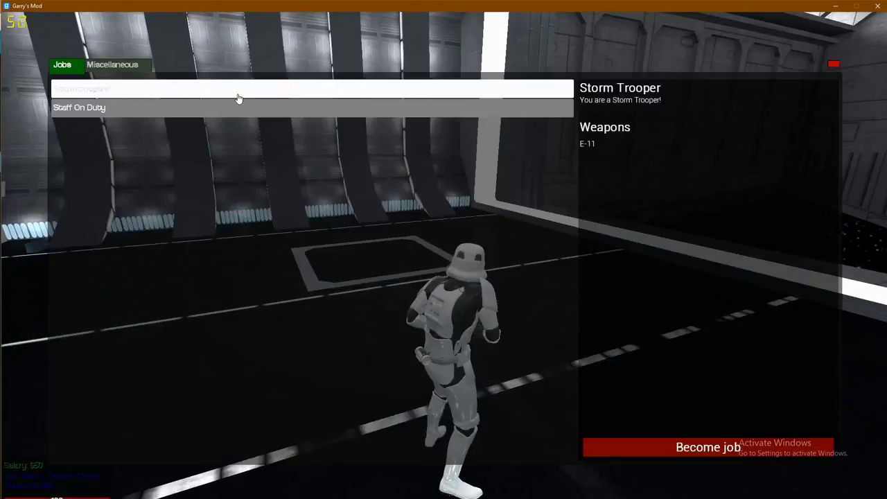
click(695, 447)
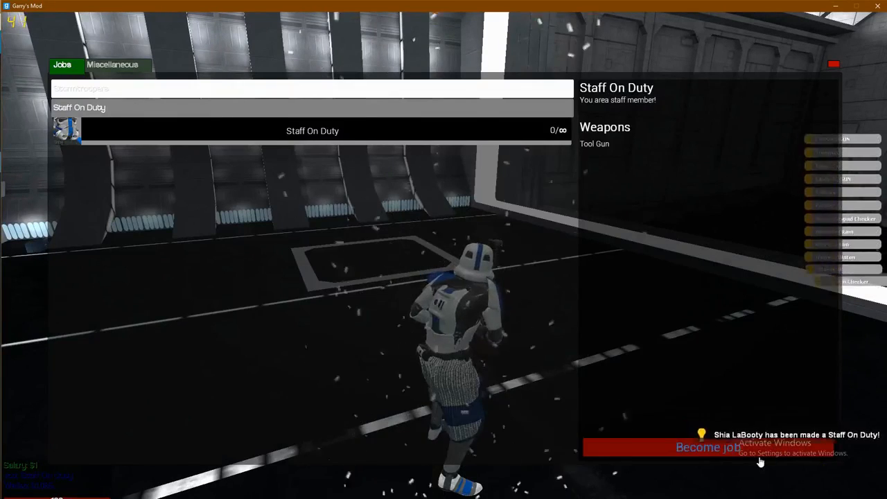
key(F4)
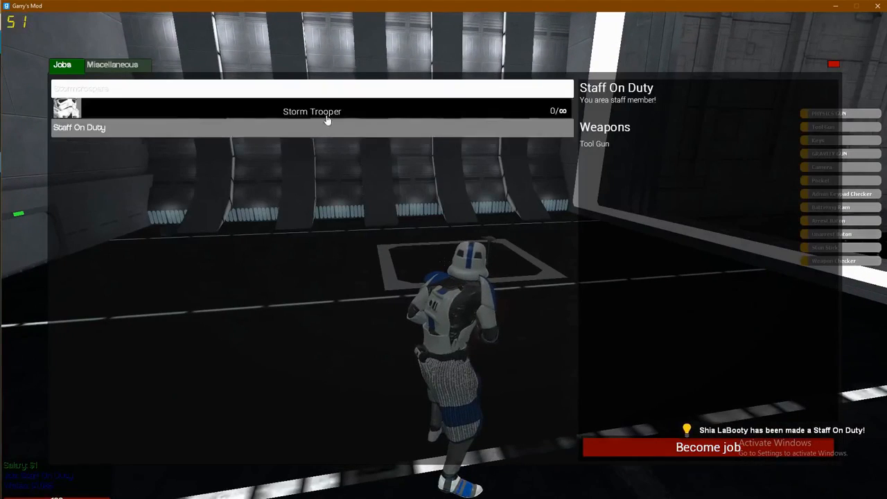
double_click(352, 111)
key(F4)
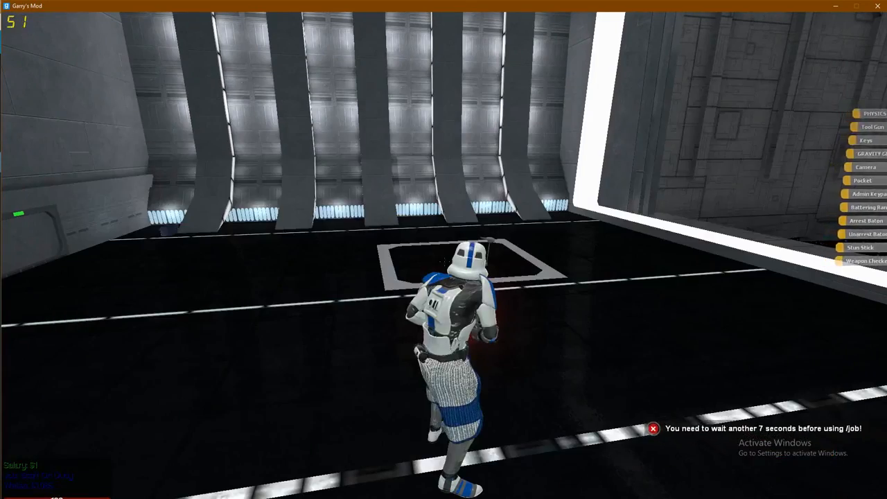
key(F4)
key(F4)
key(F4)
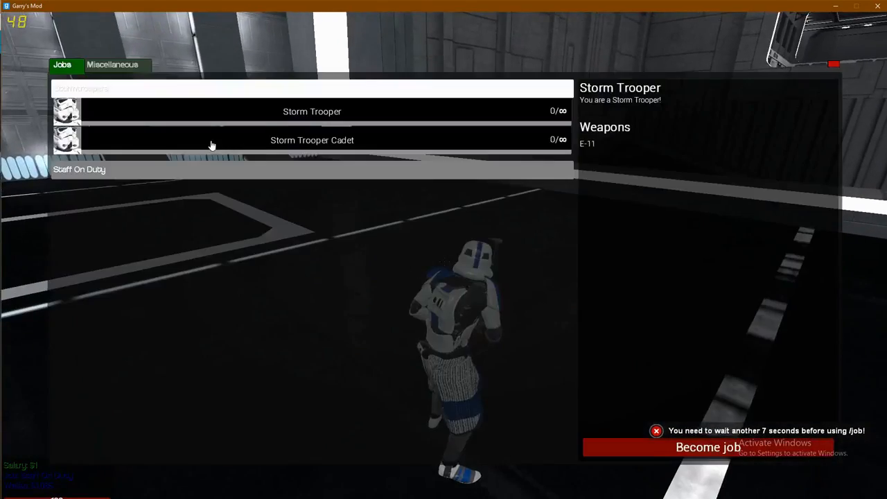
key(F4)
- Open the ULX admin menu with the !menu chat command
text(y: !menu)
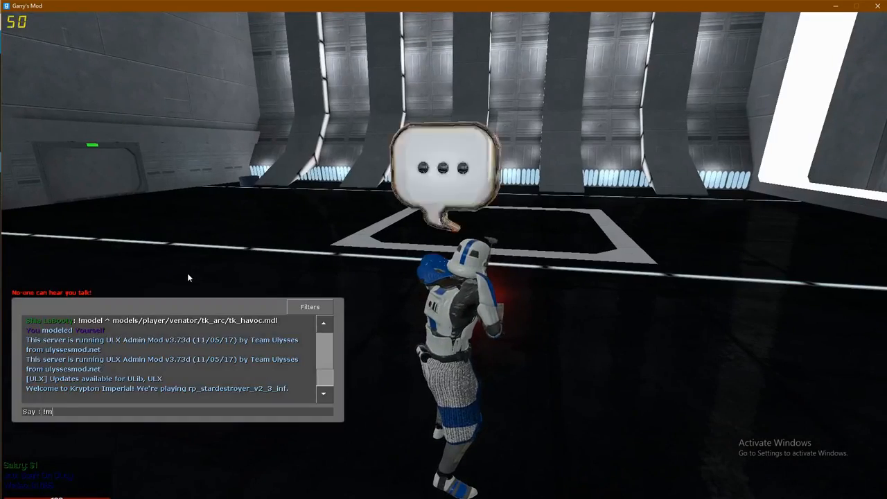
key(Return)
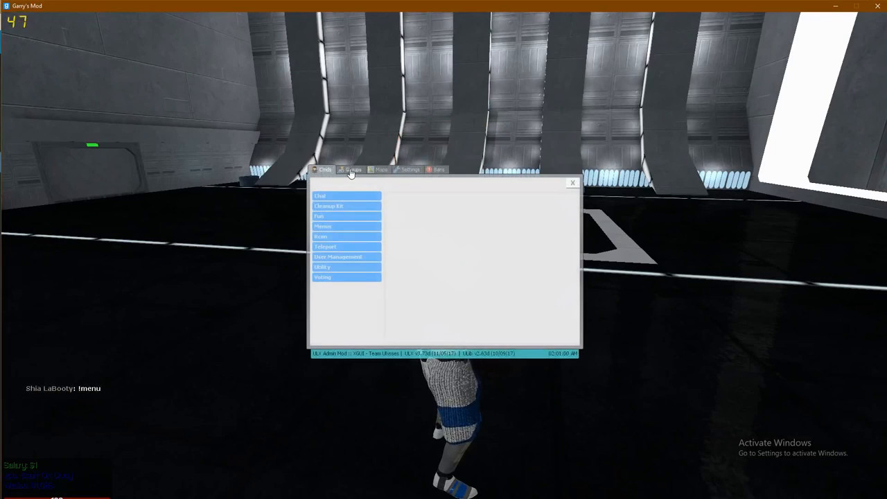
click(351, 171)
click(323, 170)
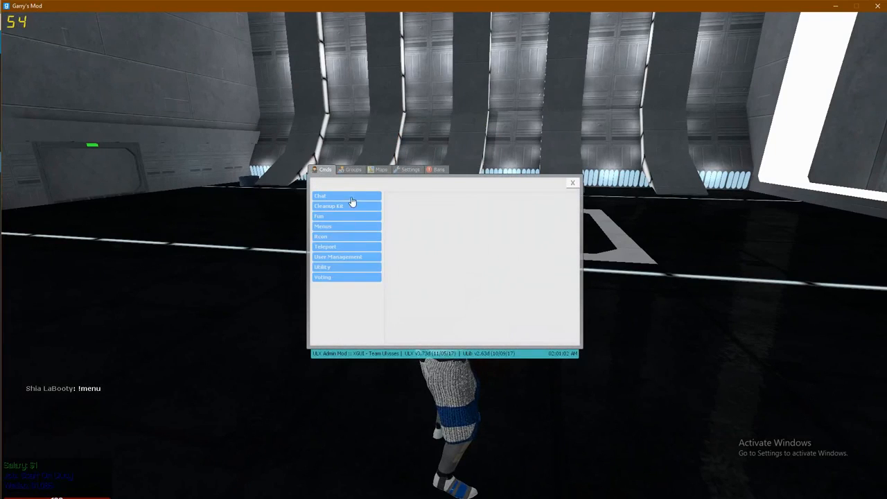
- Add your player to the stormtrooper group with ulx adduser and close the menu
click(348, 261)
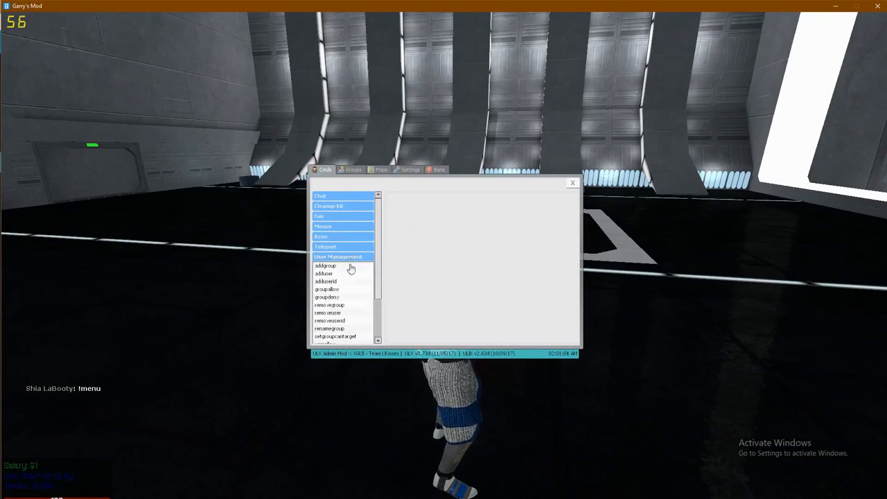
click(350, 273)
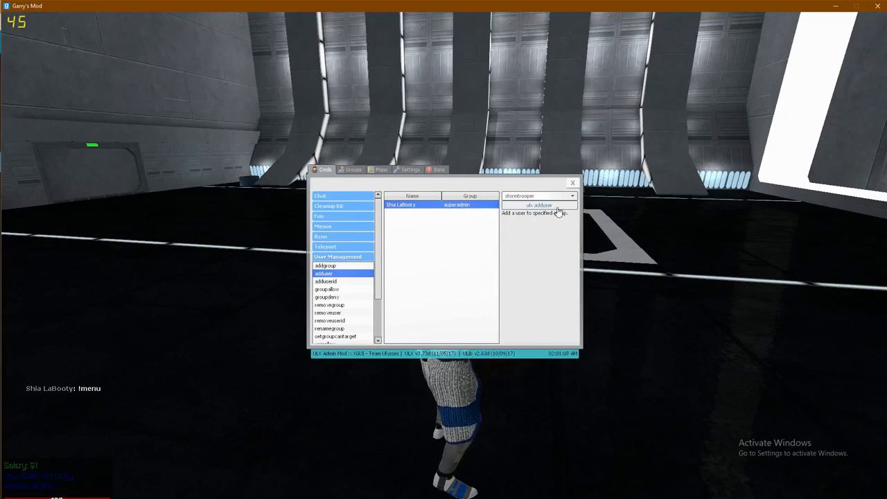
click(557, 207)
click(572, 184)
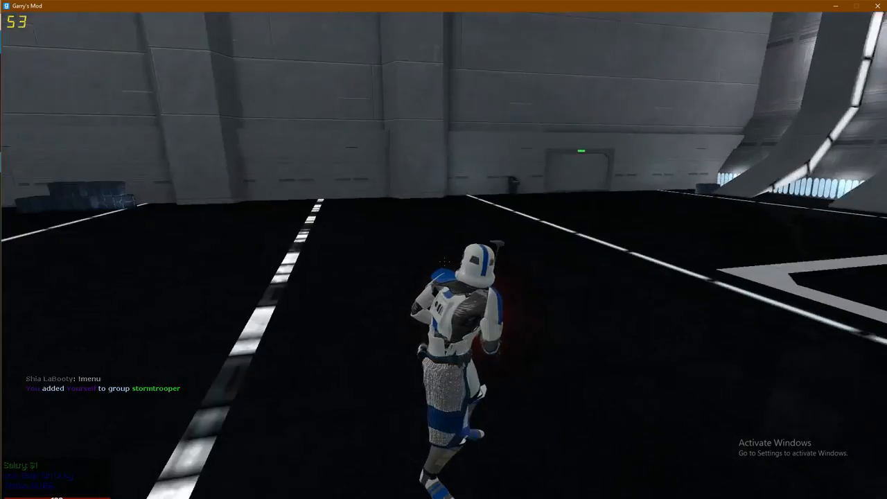
key(w)
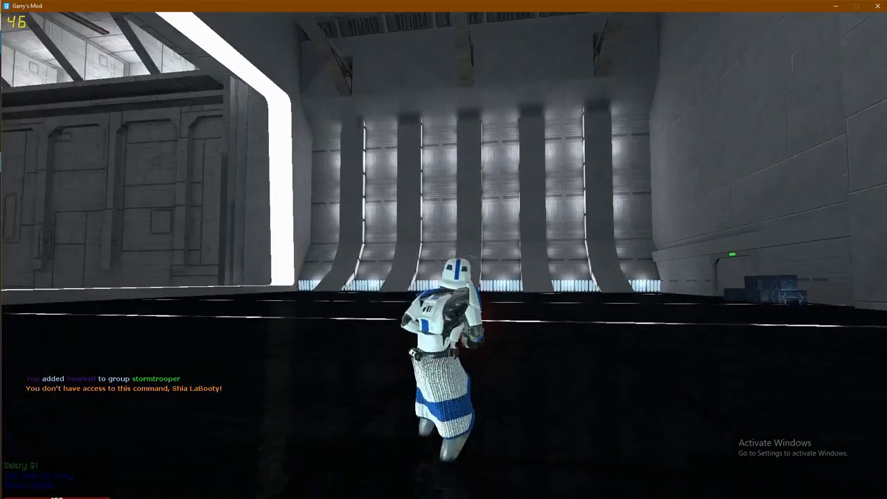
key(grave)
- Kill the player with the kill console command, respawn and check the scoreboard
text(kill)
key(Return)
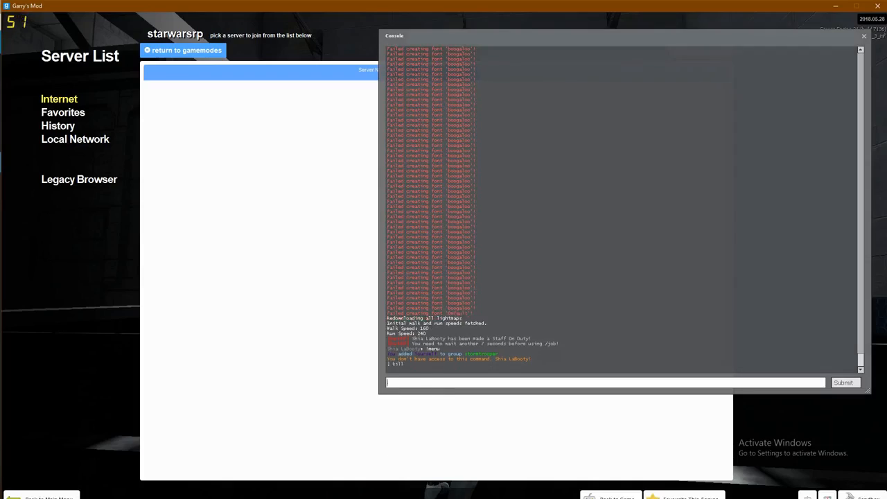
key(grave)
key(space)
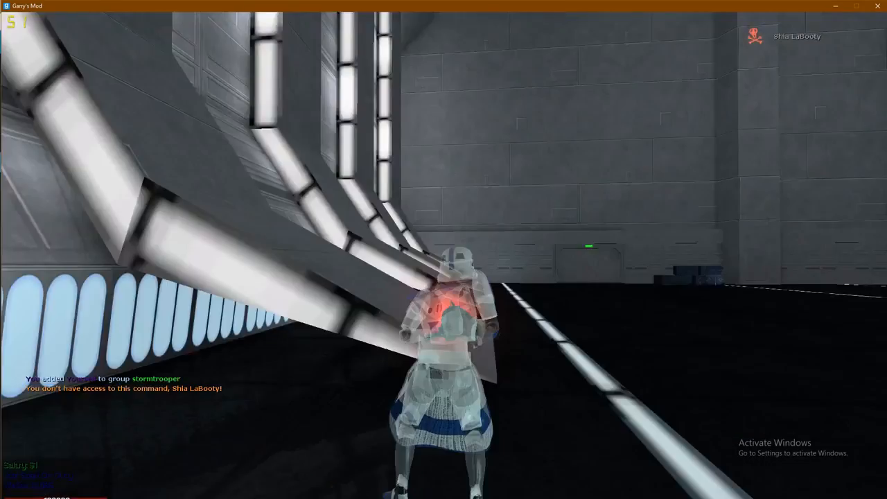
key(w)
key(w)
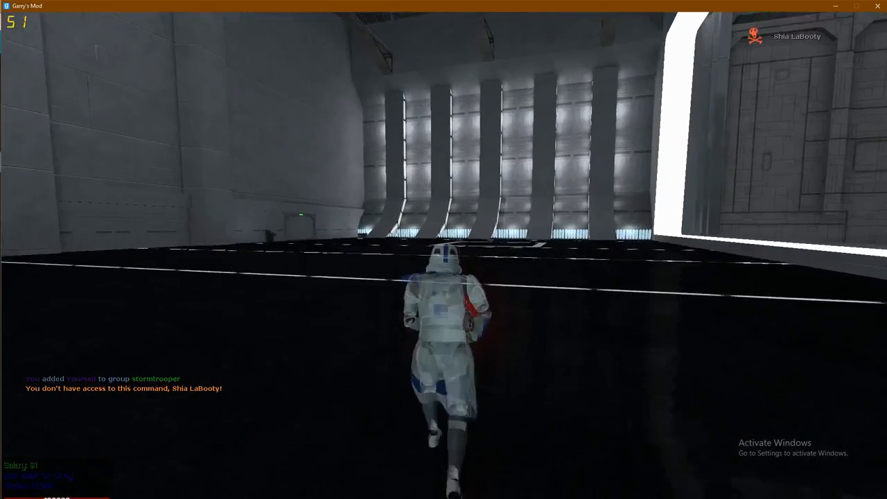
key(w)
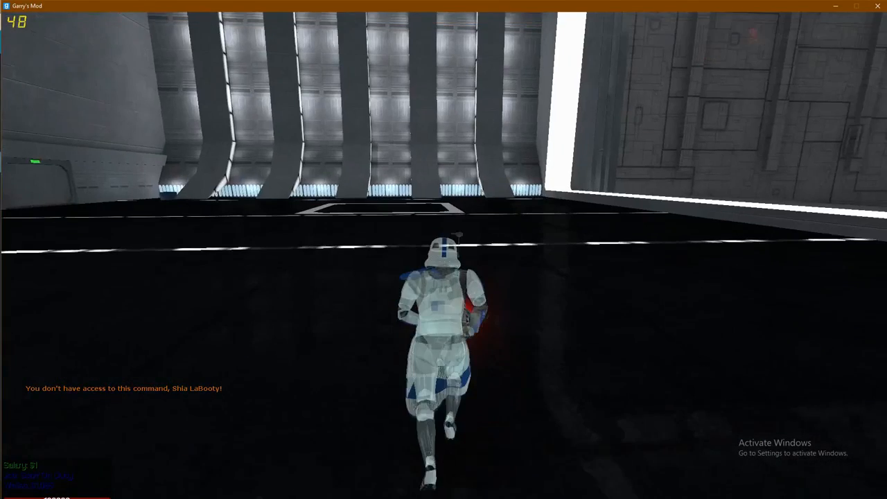
key(Tab)
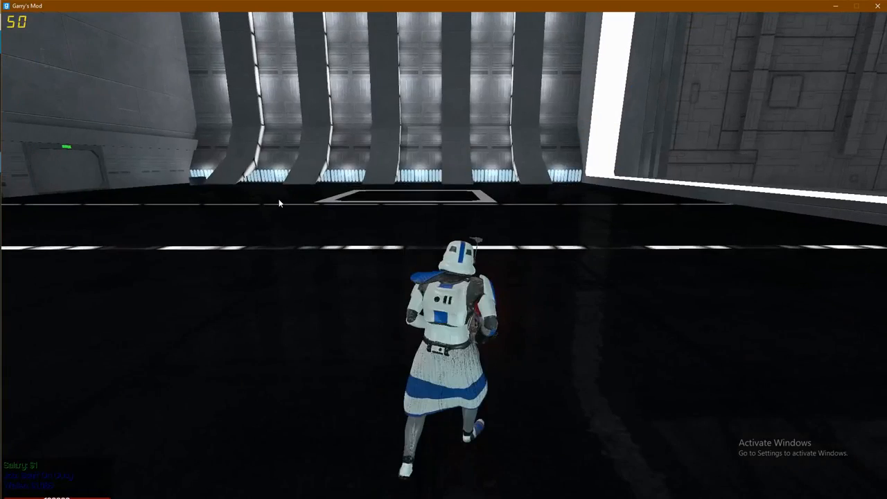
- Become a Storm Trooper on a $100 salary from the jobs menu
key(F4)
double_click(285, 120)
key(F4)
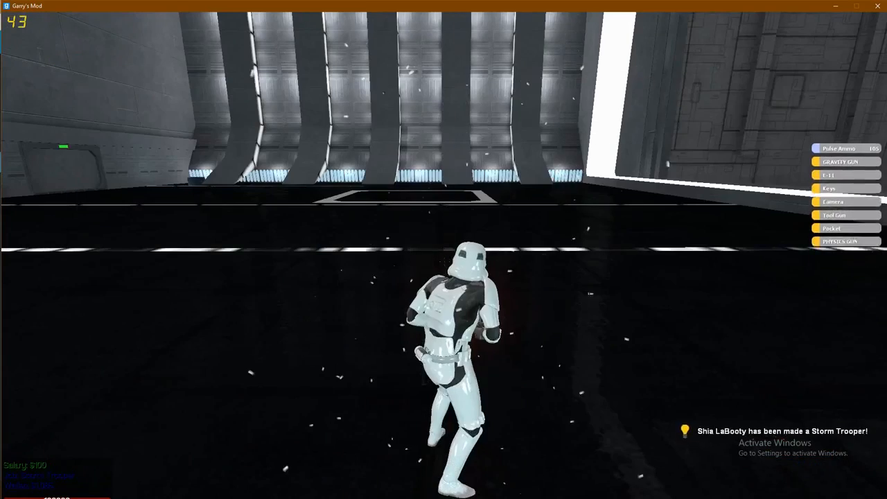
key(w)
key(F4)
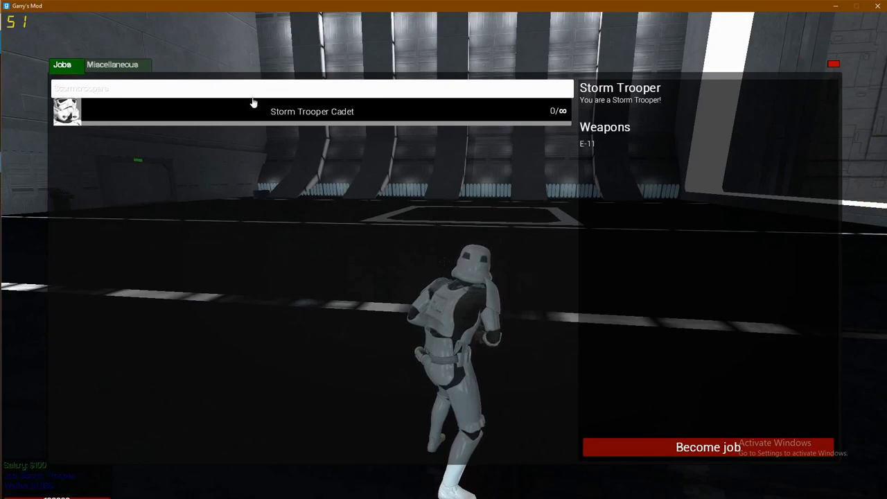
- Close the jobs menu and run, sprint and jump the Storm Trooper around the hangar
key(F4)
key(w)
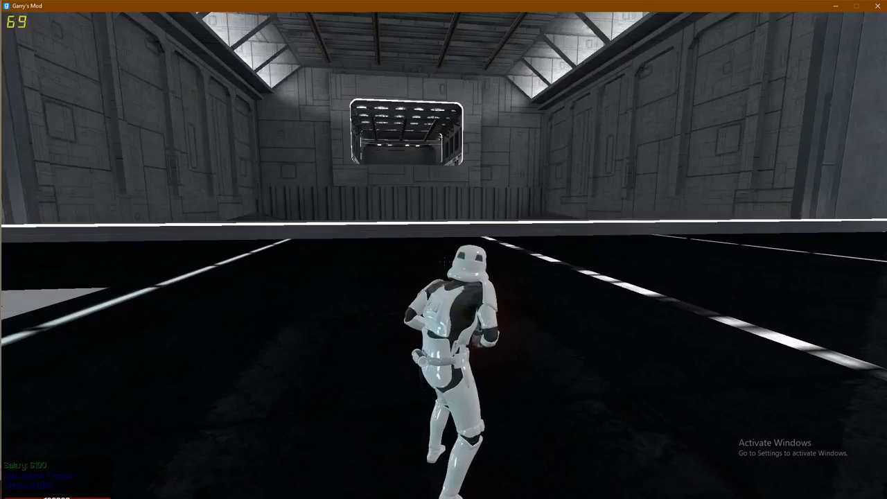
key(shift+w)
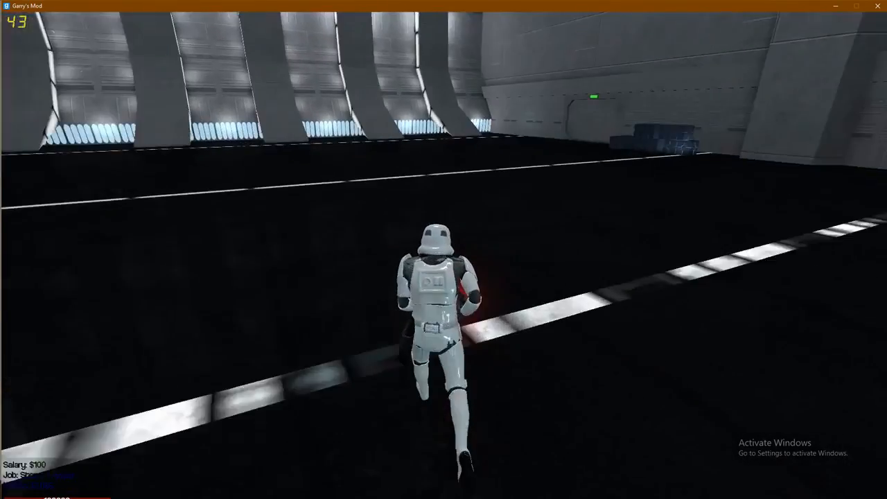
key(space)
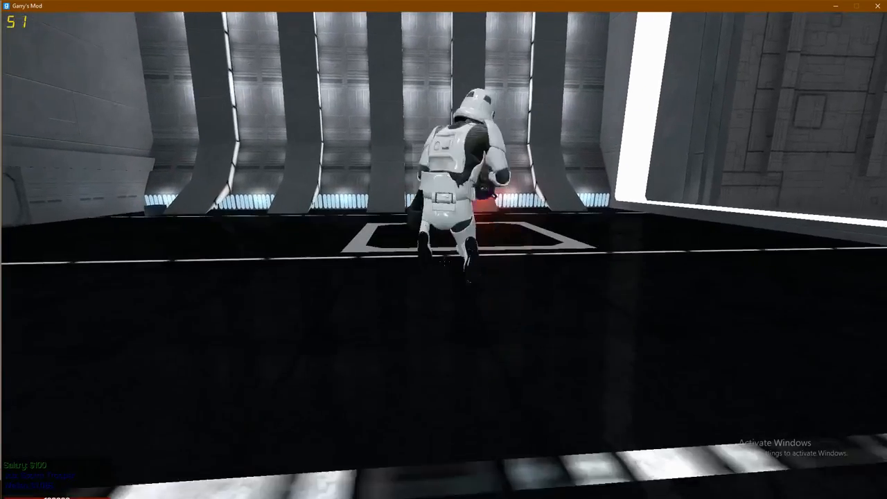
key(space)
key(space)
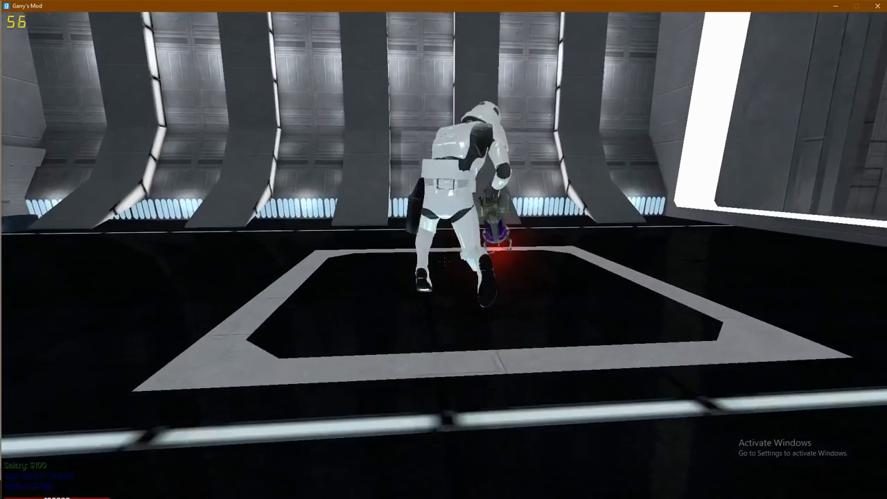
key(space)
key(space)
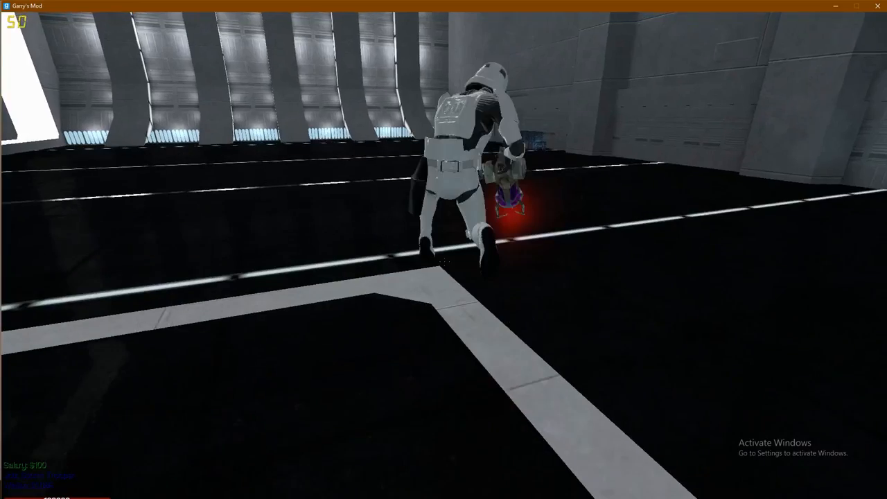
key(space)
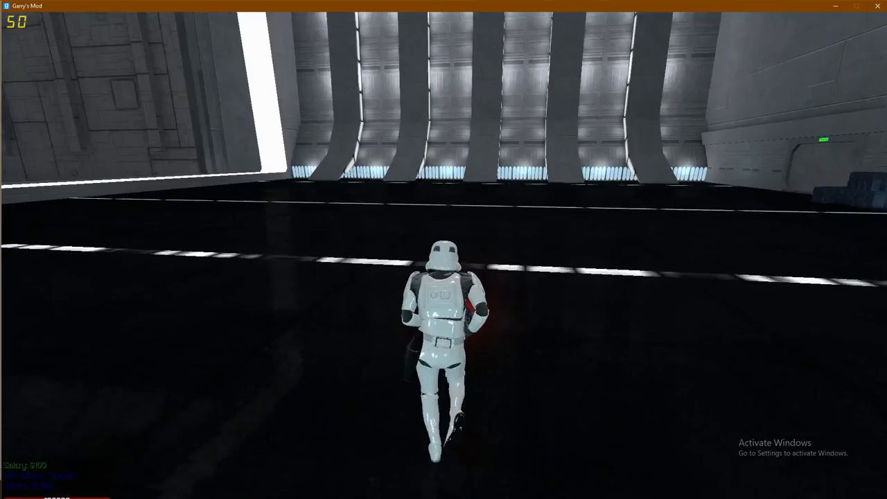
key(space)
key(alt+Tab)
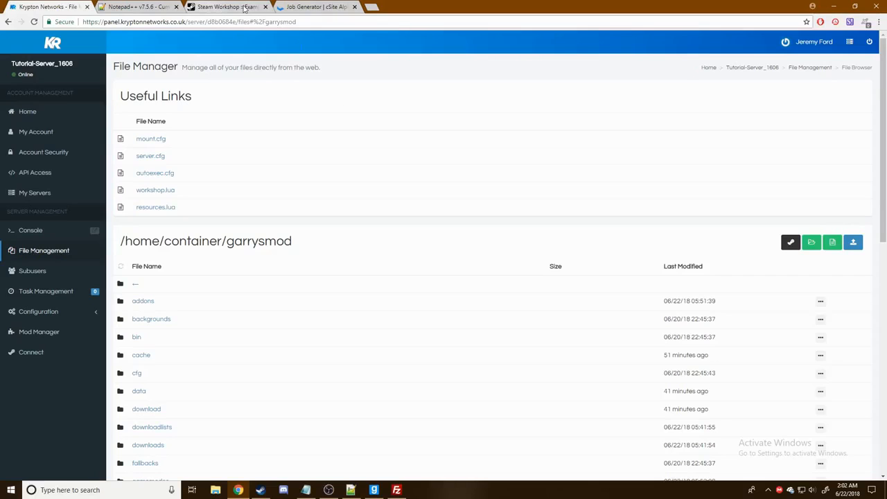
click(317, 6)
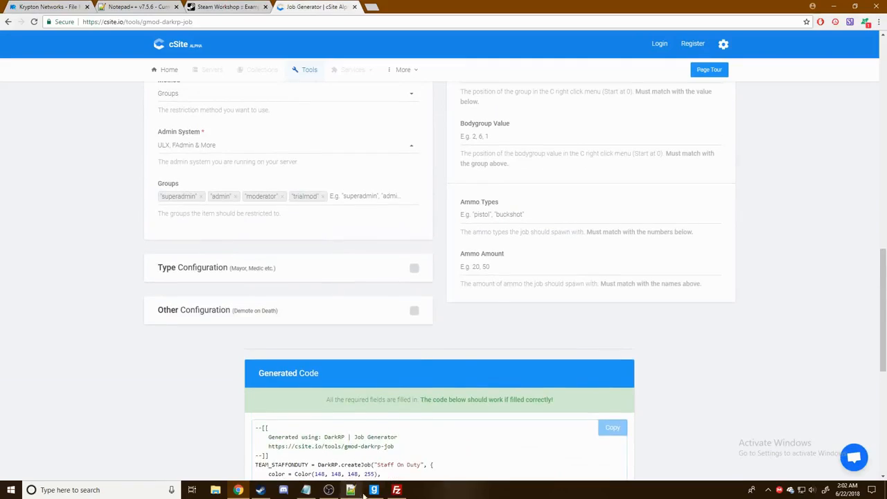
key(alt+Tab)
key(w)
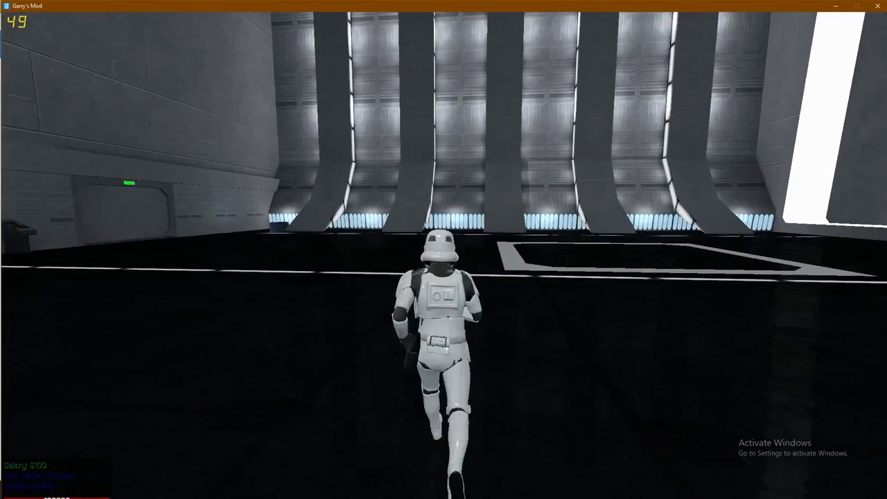
key(space)
key(space)
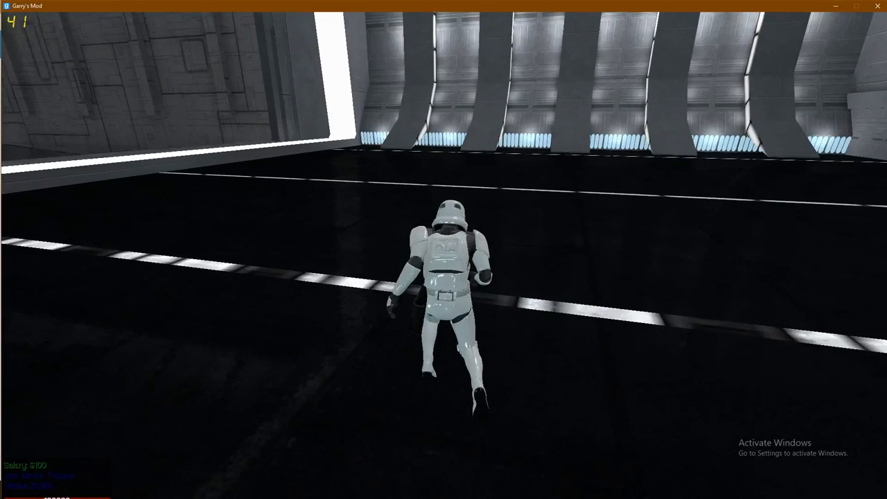
- Try a restricted command while running as the Storm Trooper and get refused access
key(space)
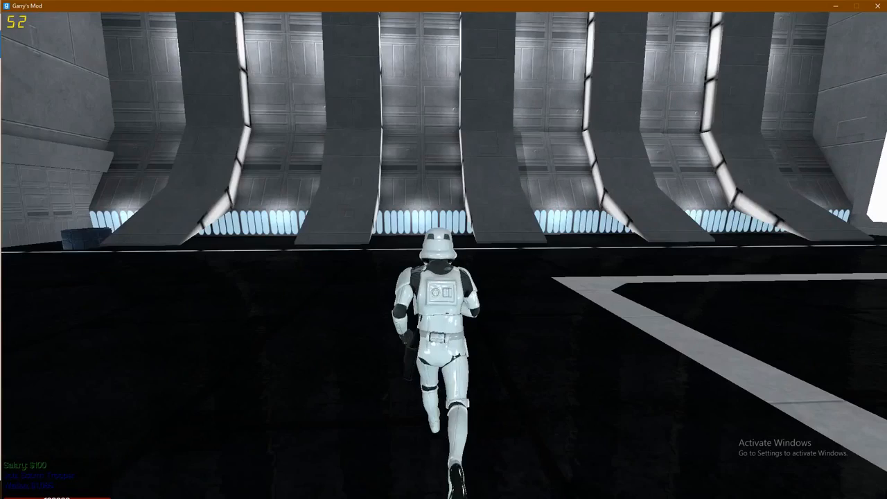
key(space)
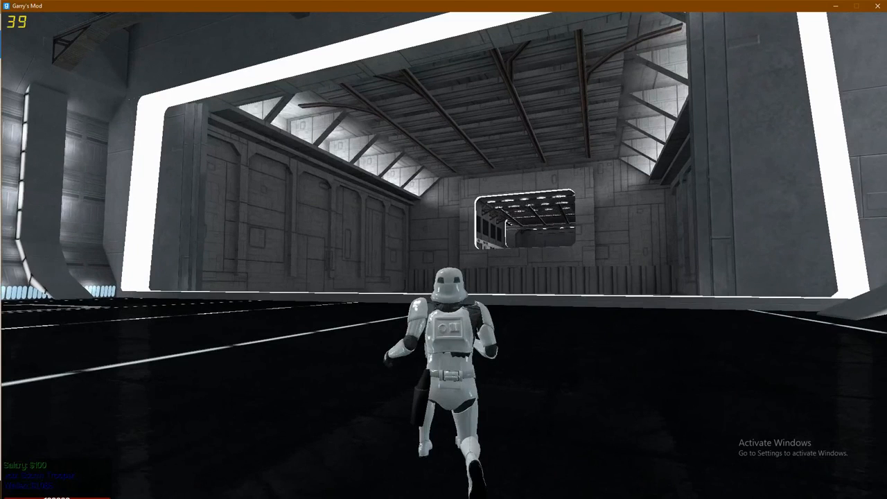
key(v)
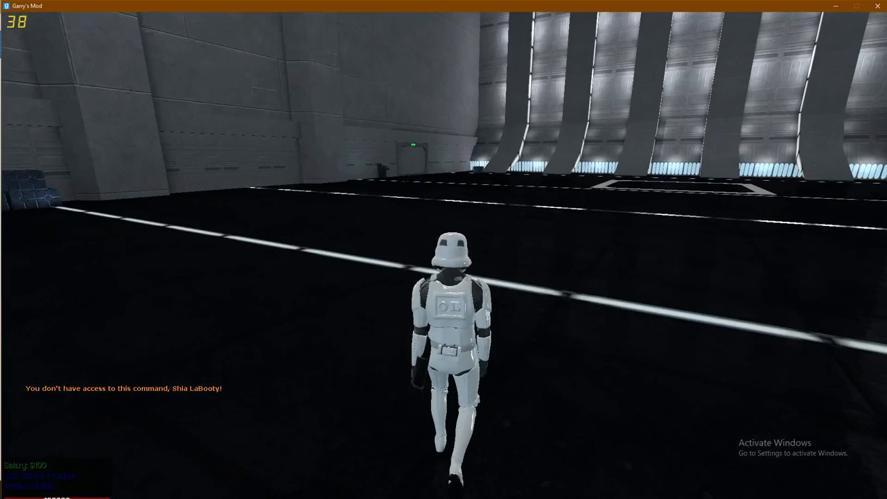
key(alt+Tab)
key(alt+Tab)
key(alt+Tab)
key(alt+Tab)
key(alt+Tab)
key(alt+Tab)
key(alt+Tab)
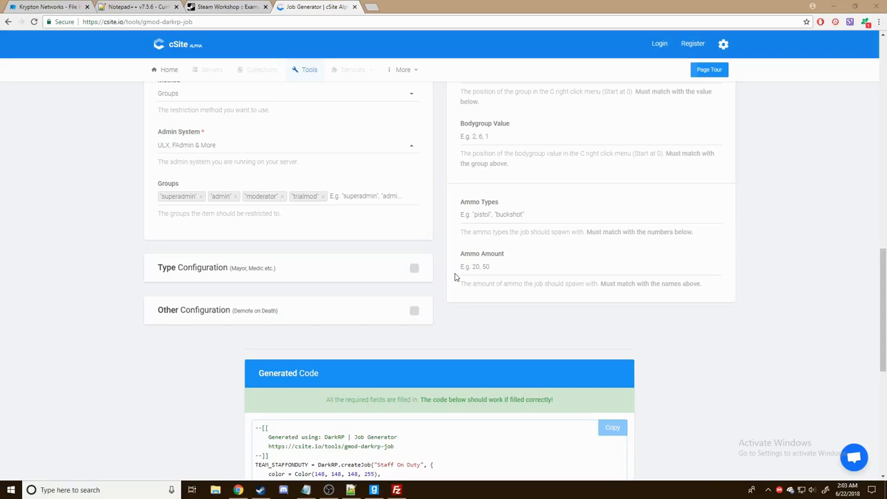
- Pop the server Console out into its own window from the Krypton Networks sidebar
click(34, 5)
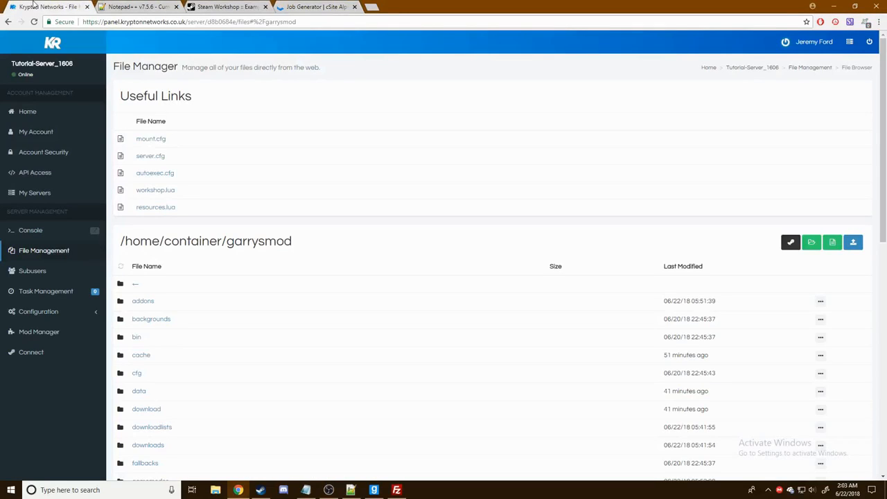
scroll(63, 261, down, 1)
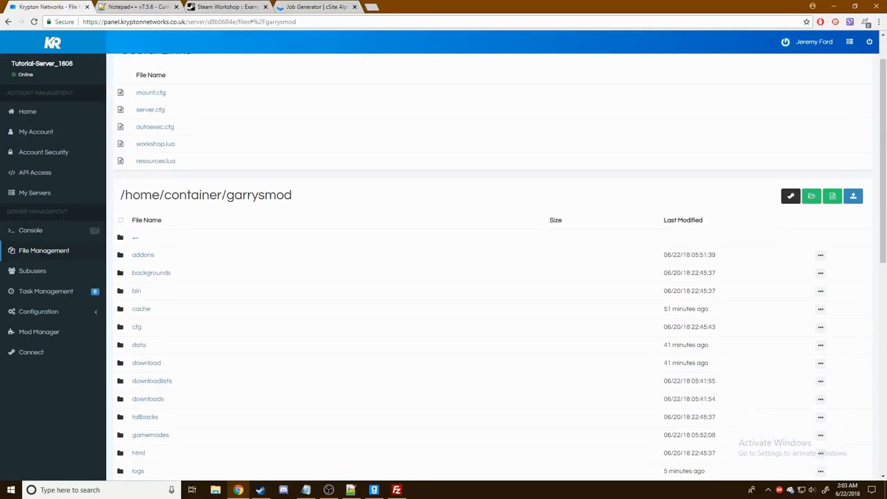
click(95, 232)
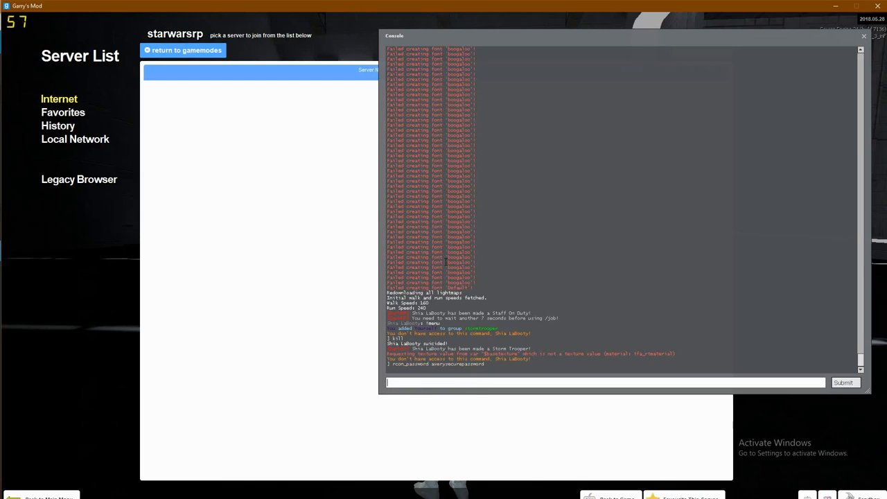
- Rerun the earlier rcon ulx adduser command from console history to make the player superadmin
text(ulx a)
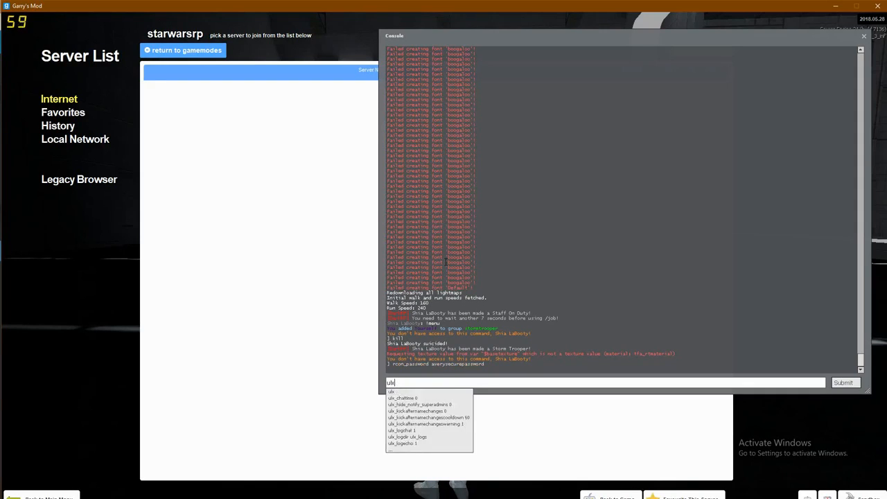
key(BackSpace)
key(BackSpace)
key(BackSpace)
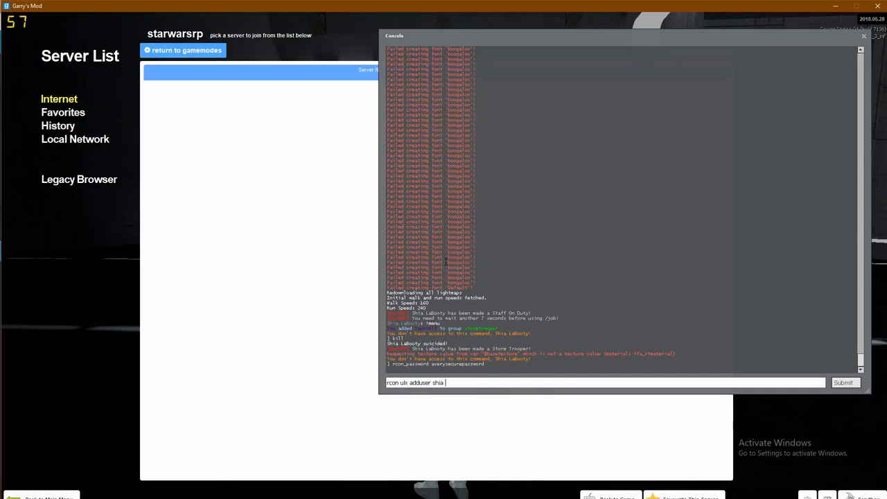
key(Return)
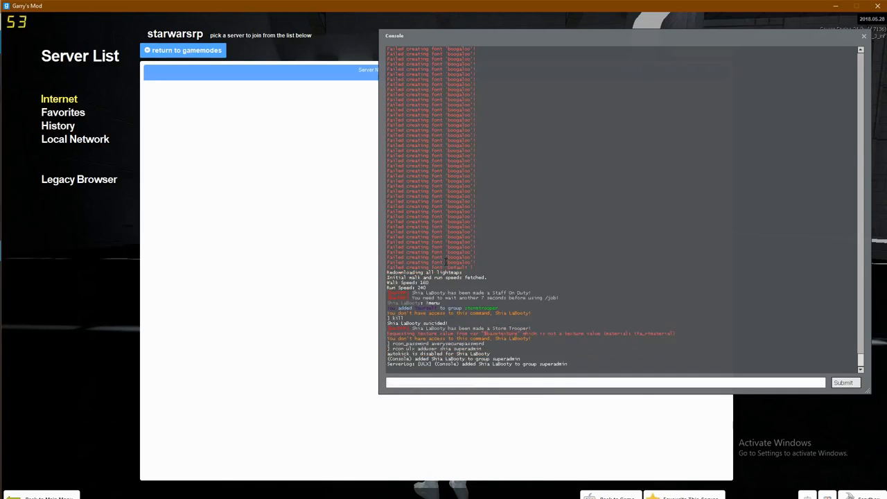
- Close the console and equip the first-slot weapon
key(Escape)
key(w)
key(1)
click(443, 250)
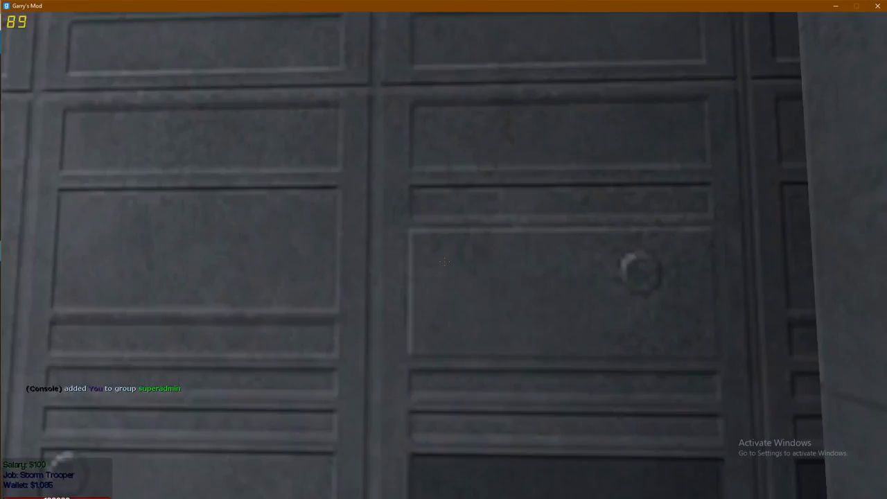
- Become Staff On Duty from the F4 jobs menu and equip the Keys
key(F4)
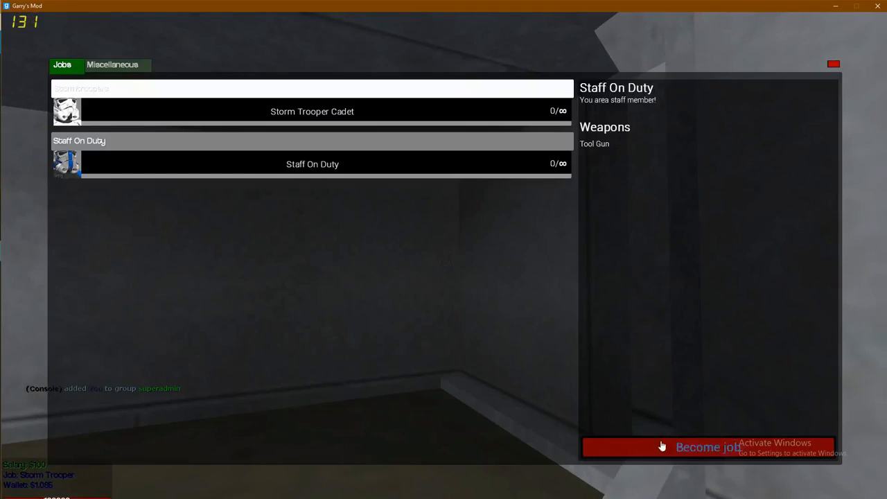
click(662, 446)
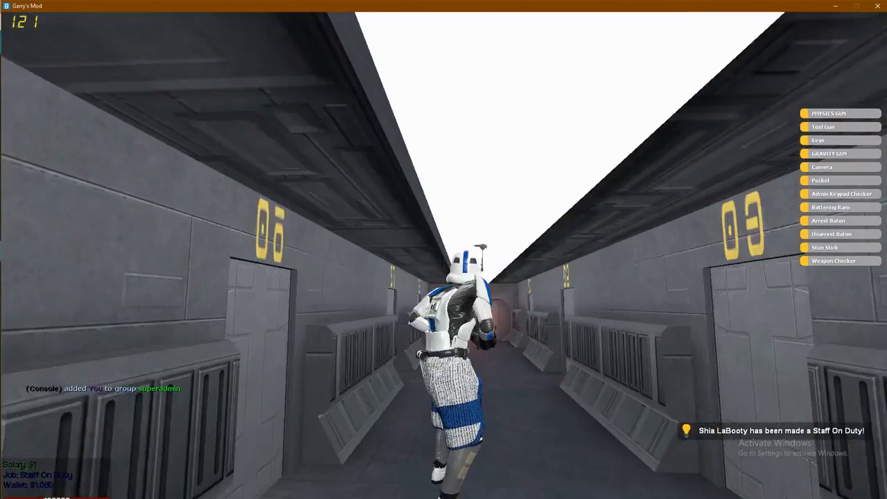
key(w)
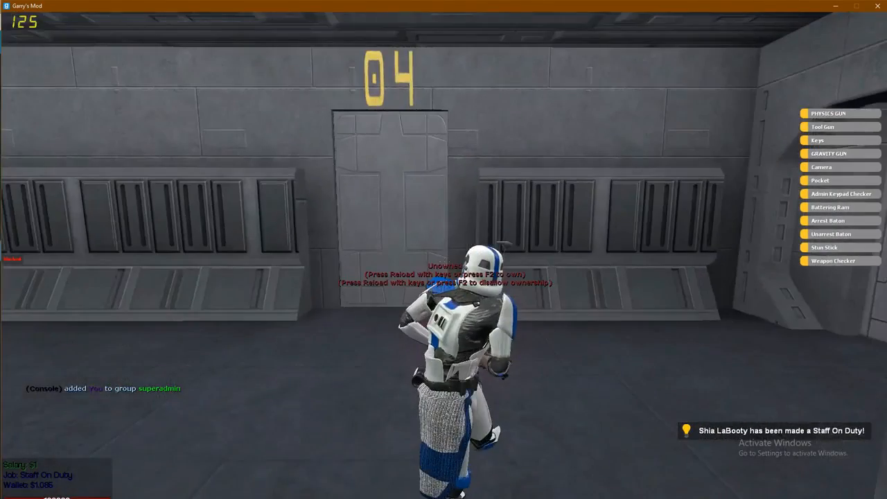
key(2)
click(443, 255)
key(w)
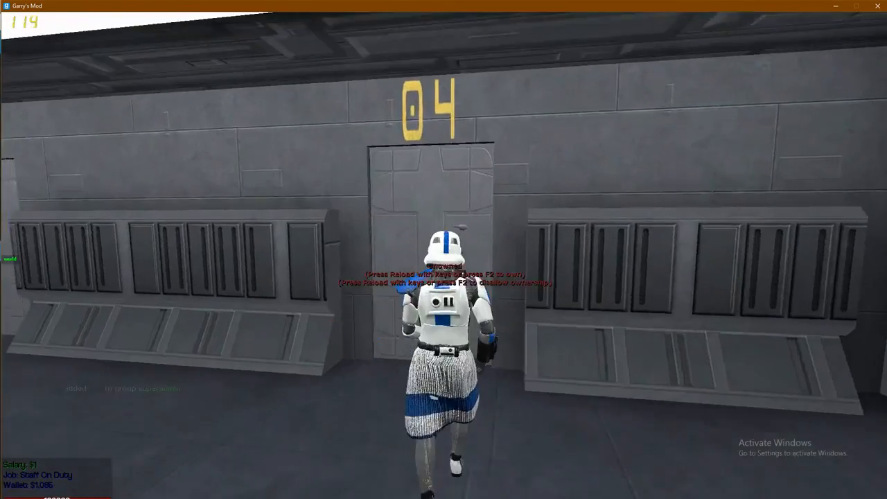
key(2)
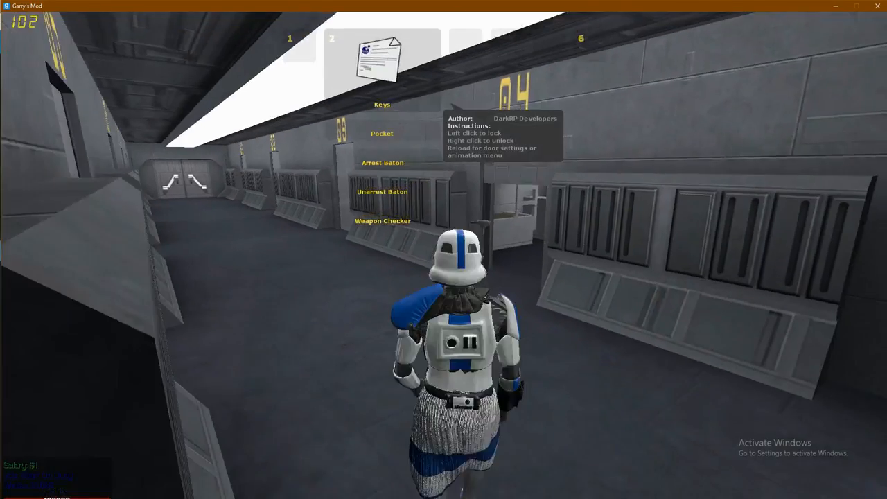
click(443, 255)
- Enter the bunk room through door 04, stand on the central desk and start a /setsp chat command
key(w)
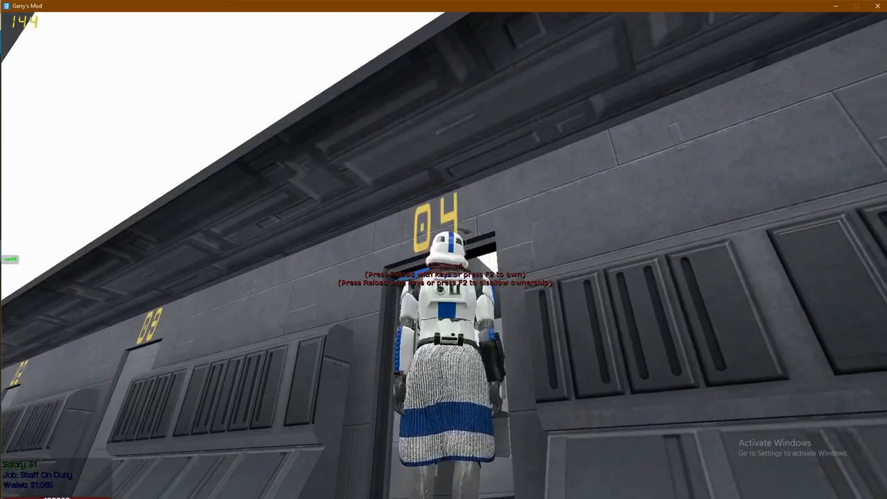
key(w)
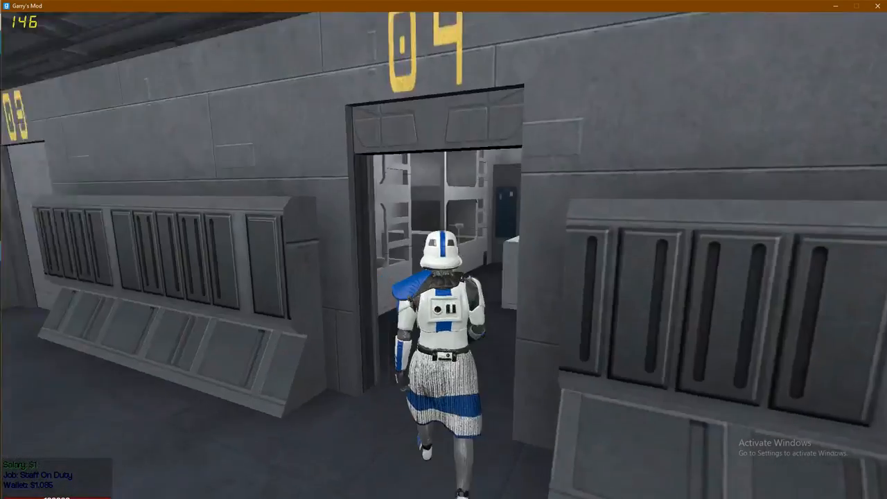
key(e)
key(w)
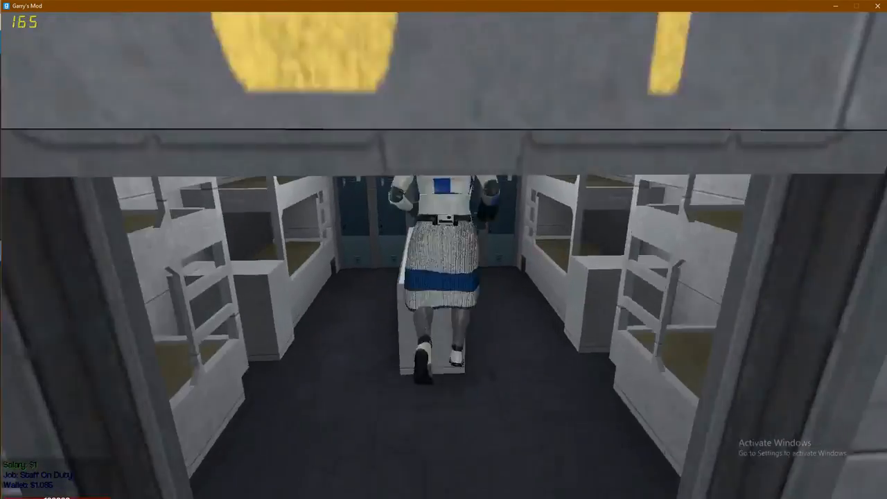
key(space)
key(w)
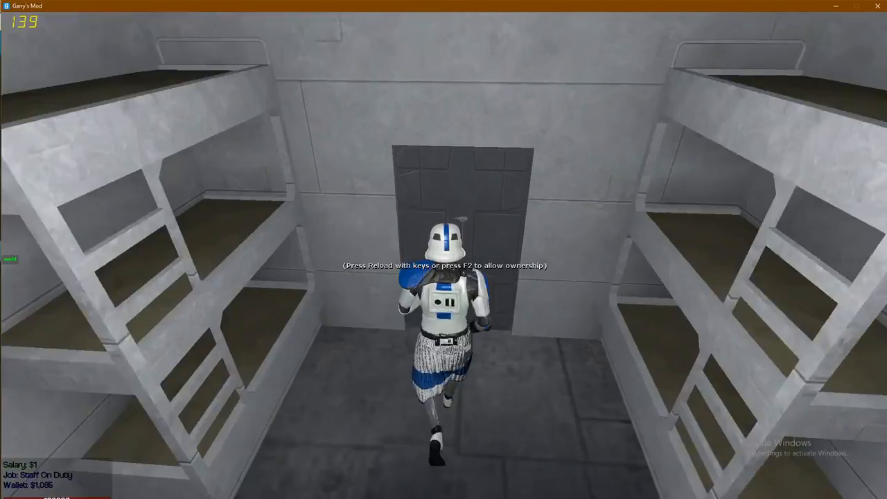
key(s)
key(a)
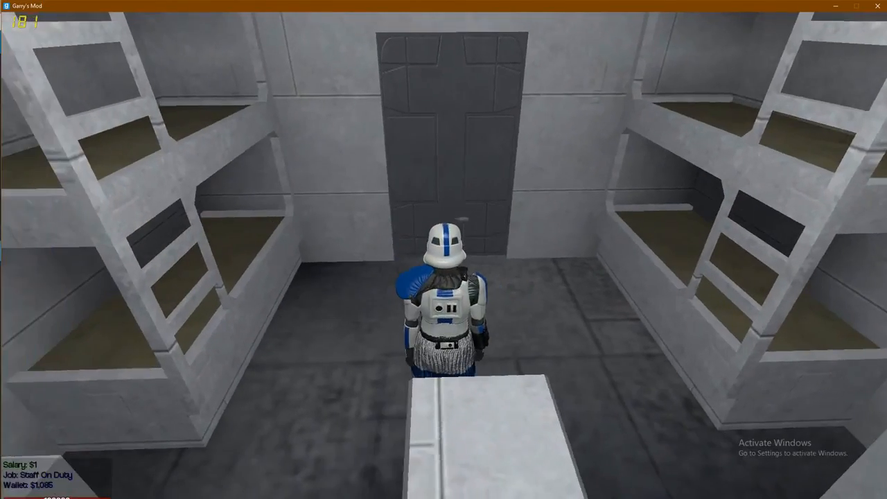
key(s)
key(space)
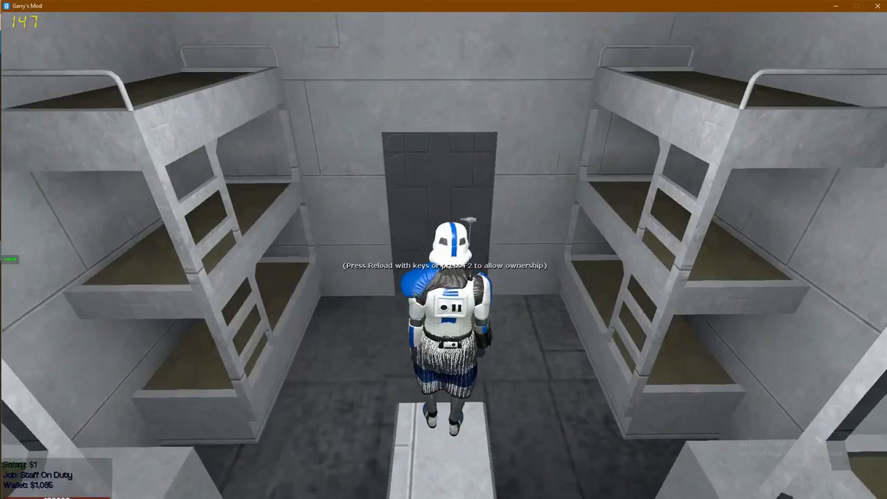
text(y)
text(/setspawn)
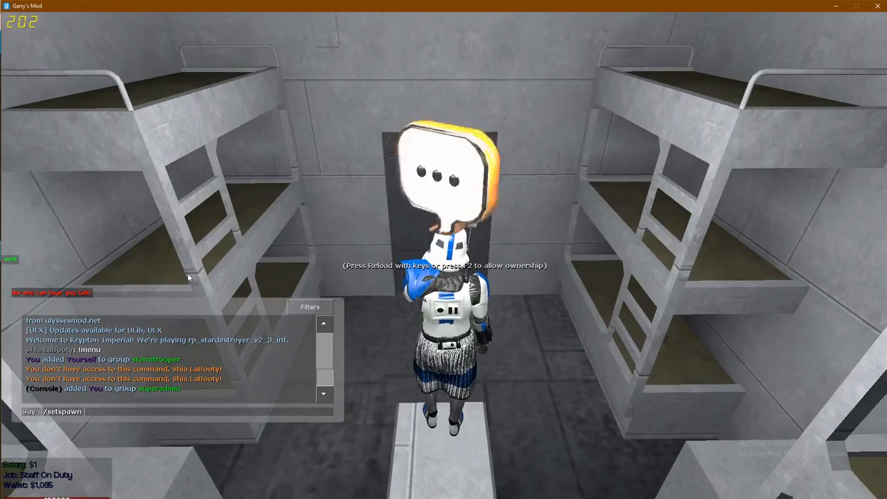
- Check the job command in Jobs.lua, then run /setspawn stormtrooper from the bunk room
key(alt+Tab)
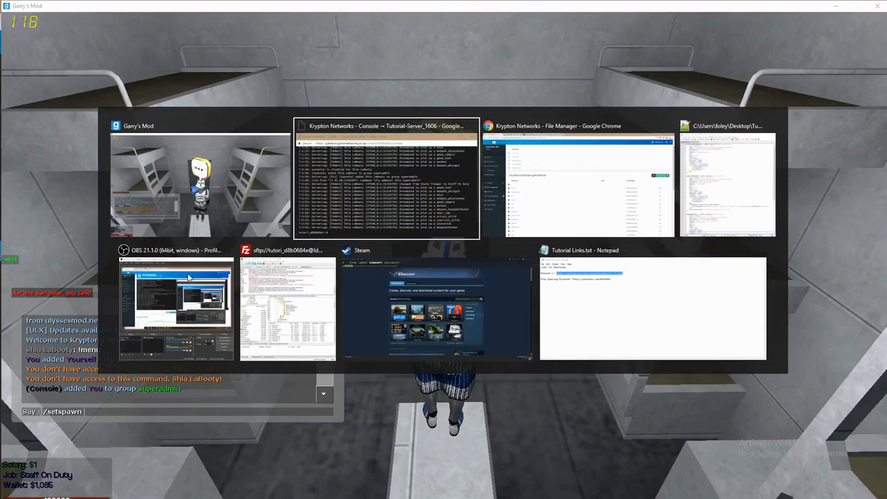
key(alt+Tab)
key(alt+Tab)
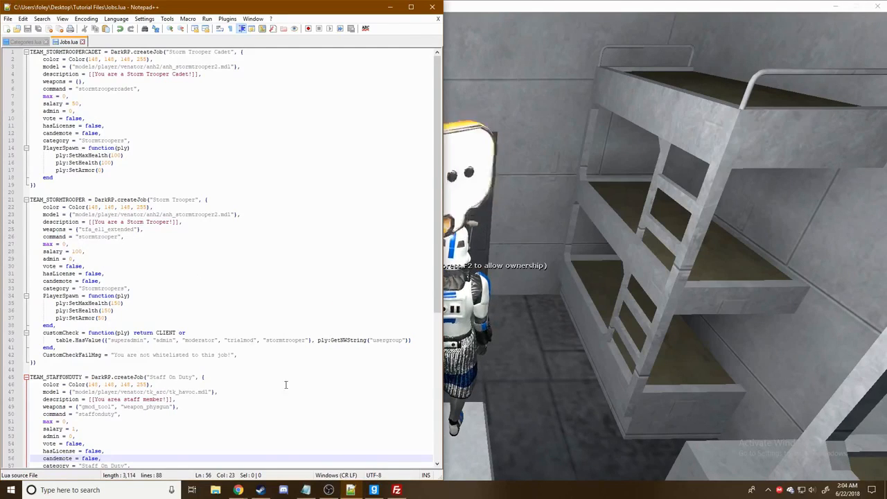
click(378, 491)
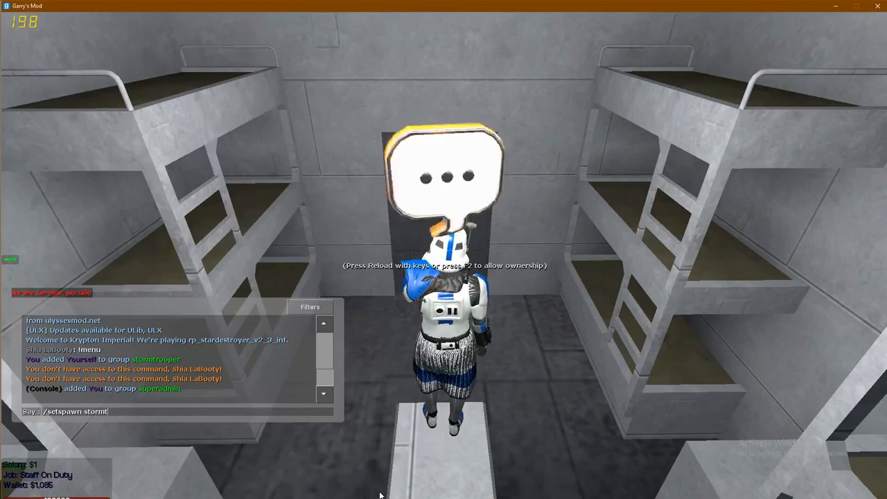
text(/setspawn stormtrooper)
key(Return)
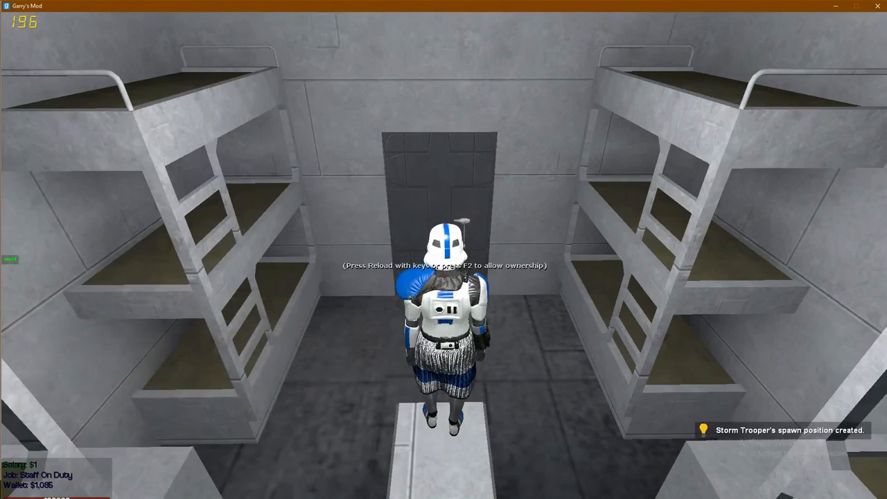
- Noclip through the station to the large hall facing the green-lit doorway
key(w)
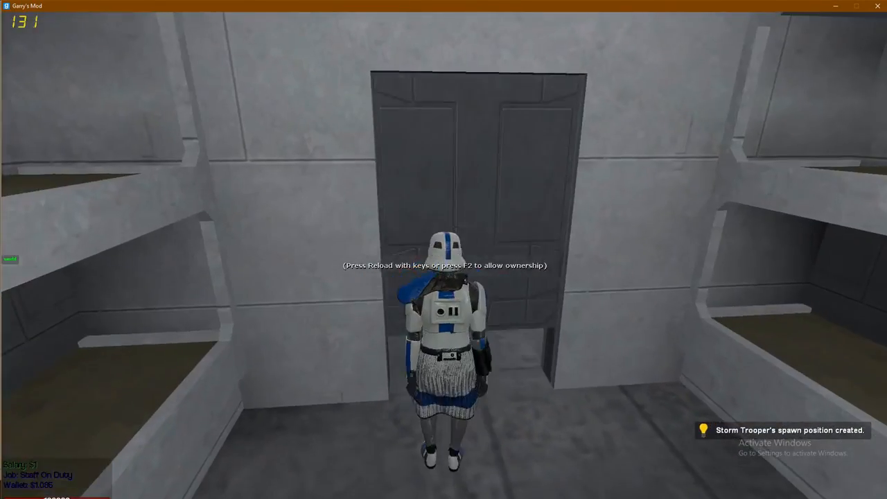
key(w)
key(v)
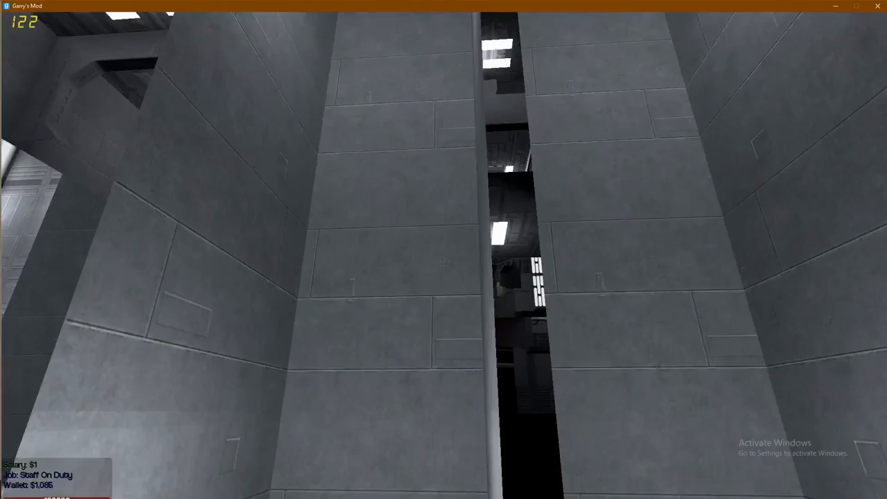
key(1)
key(1)
key(w)
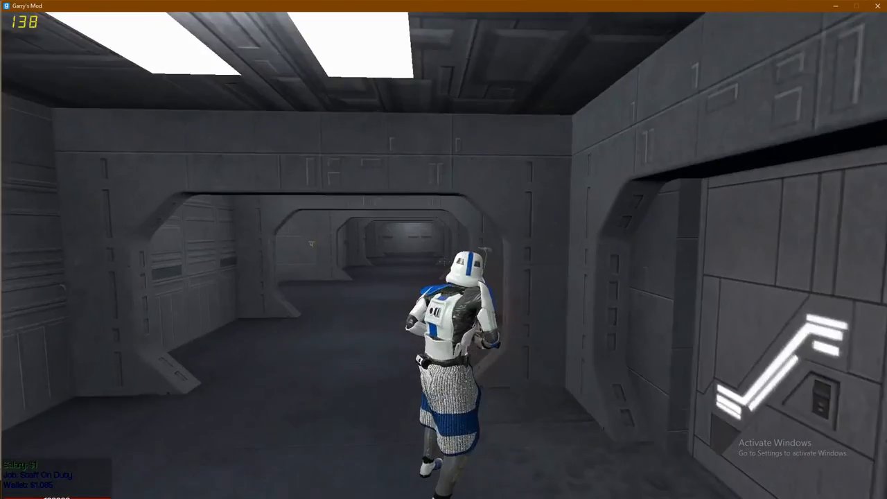
key(w)
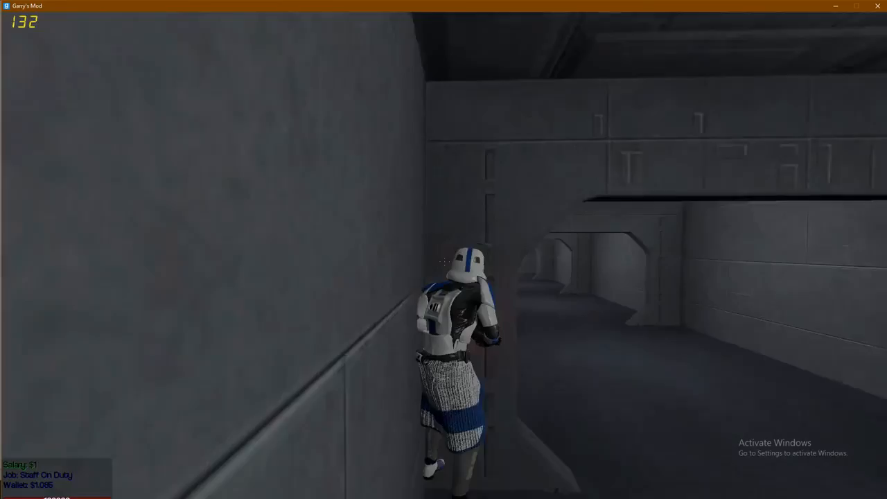
key(w)
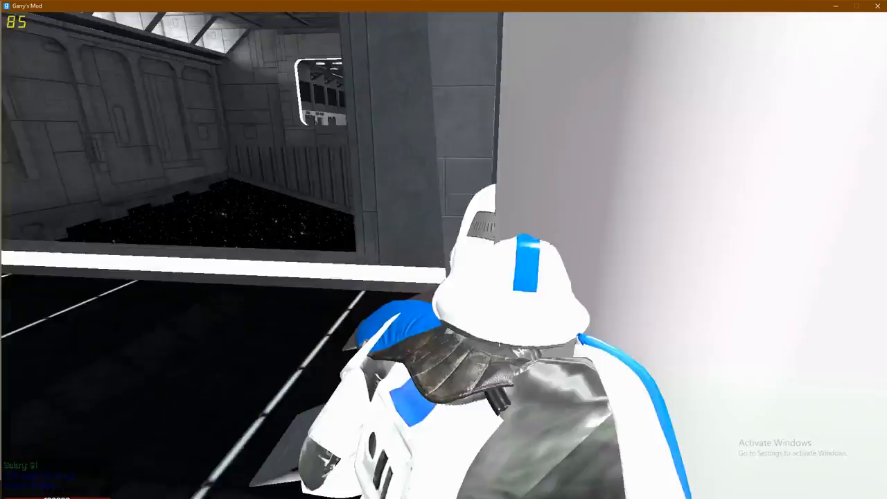
key(w)
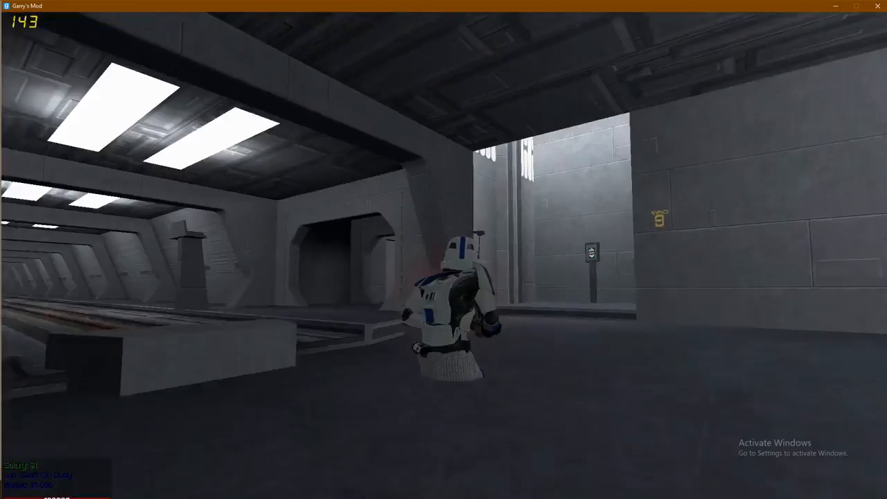
key(w)
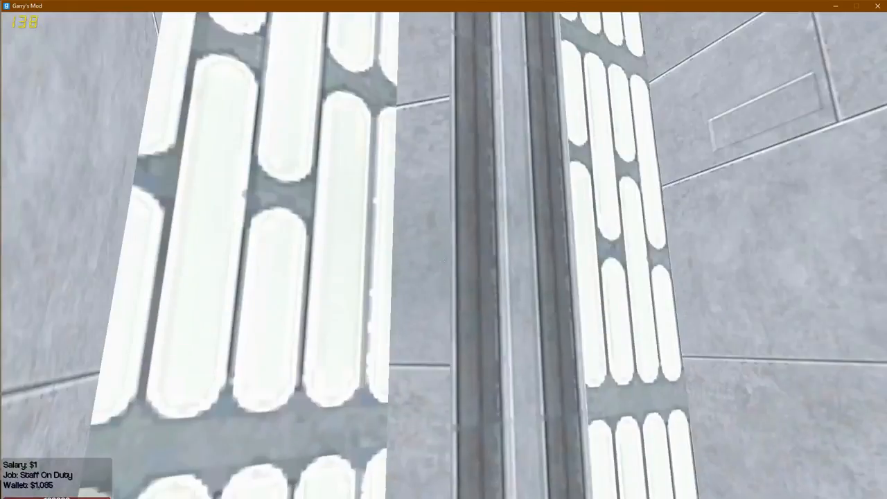
key(w)
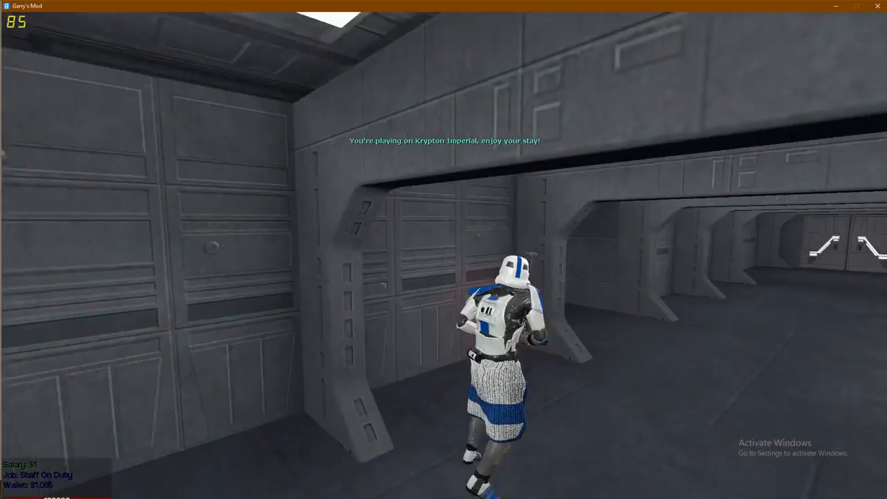
key(w)
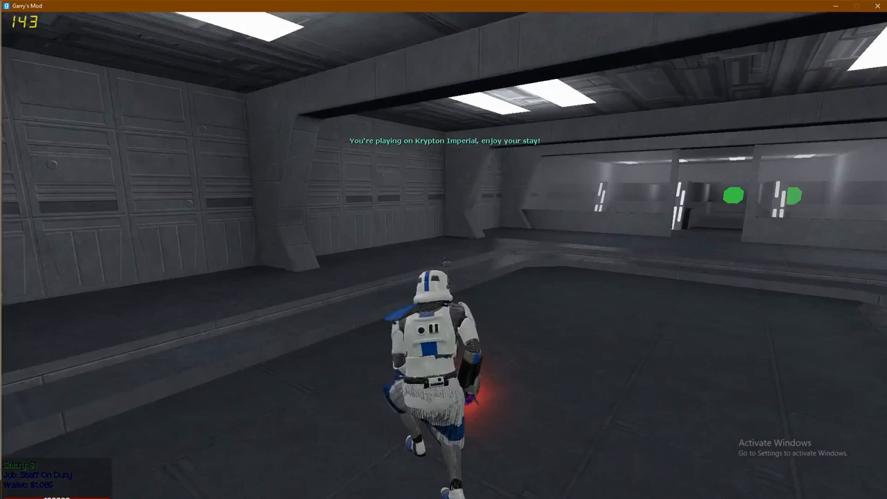
- Confirm the job name in Jobs.lua and run /setspawn stormtroopercadet in the hall
text(y/set)
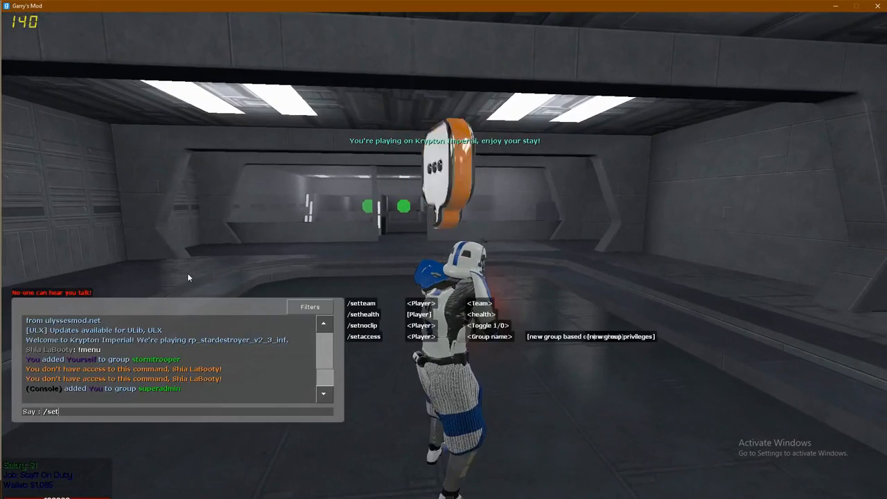
text(spawn)
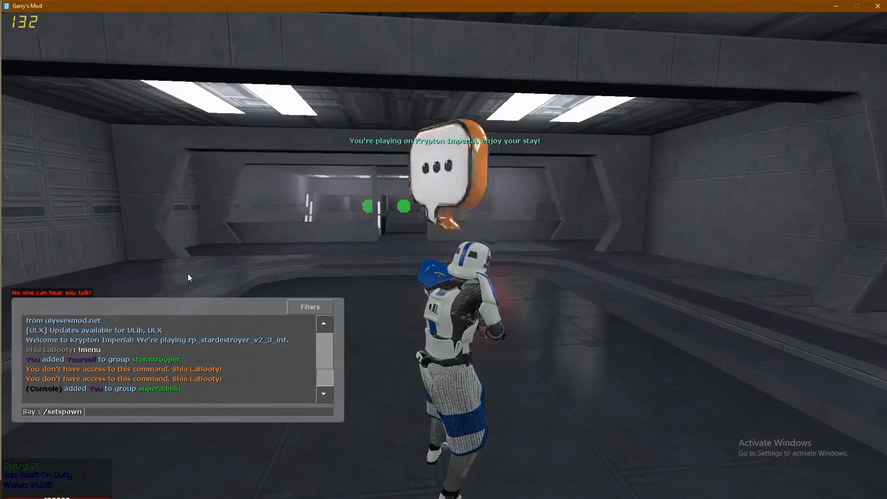
key(alt+Tab)
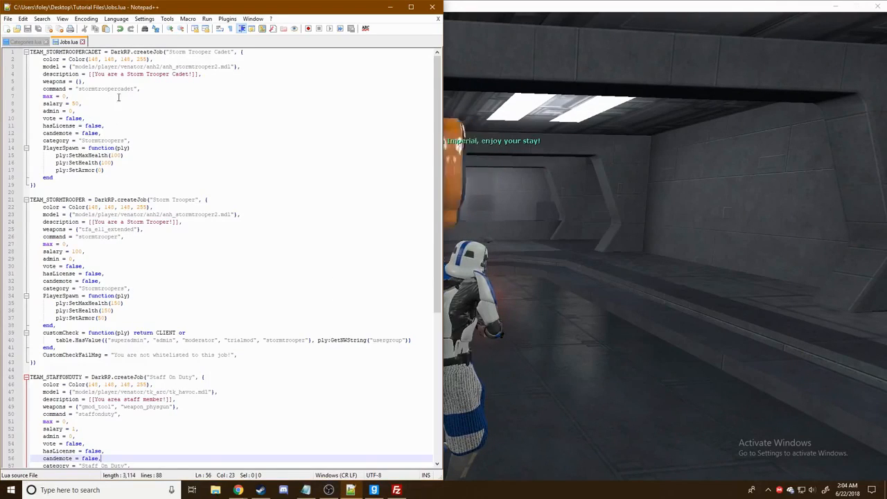
click(577, 204)
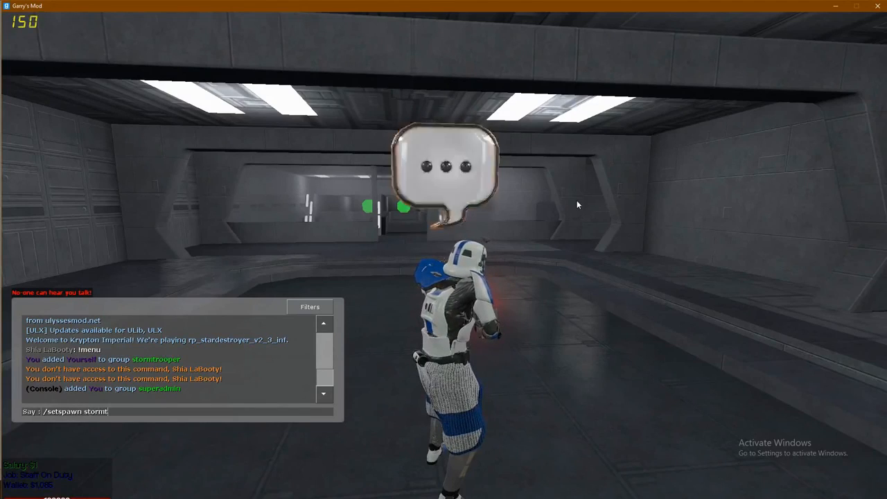
key(Return)
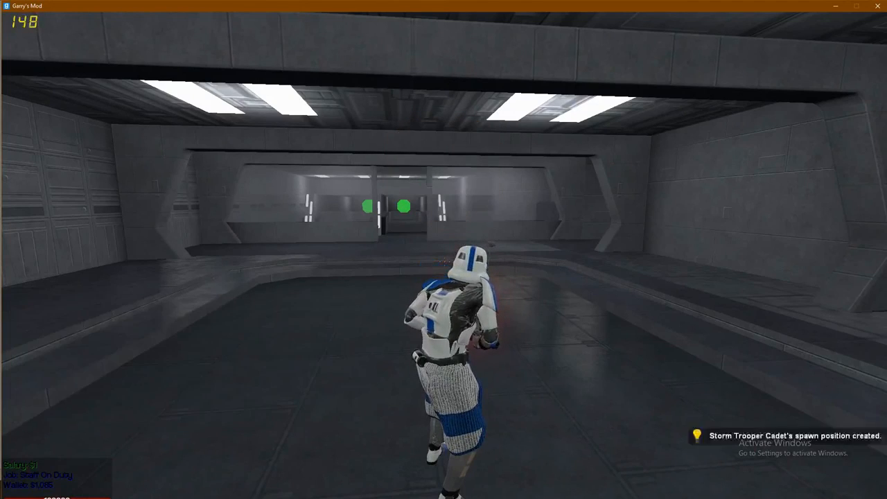
- Run toward the doorway's right side and switch to the second weapon slot
key(w)
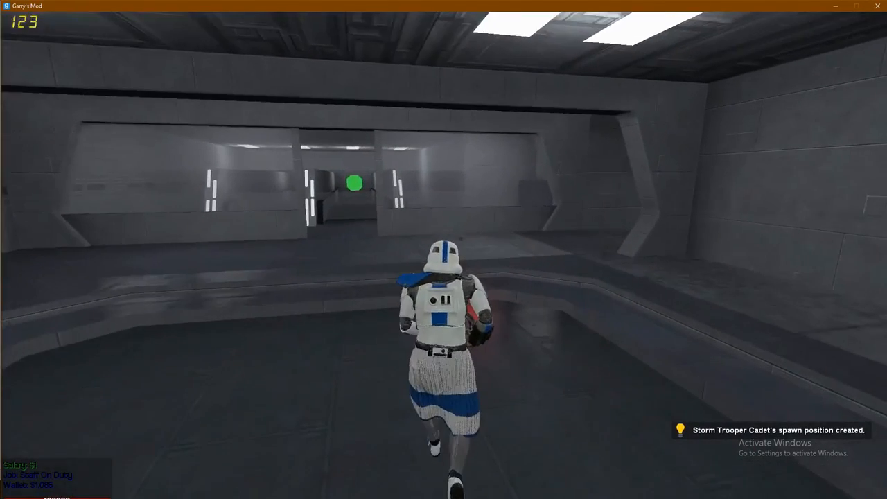
key(w)
key(2)
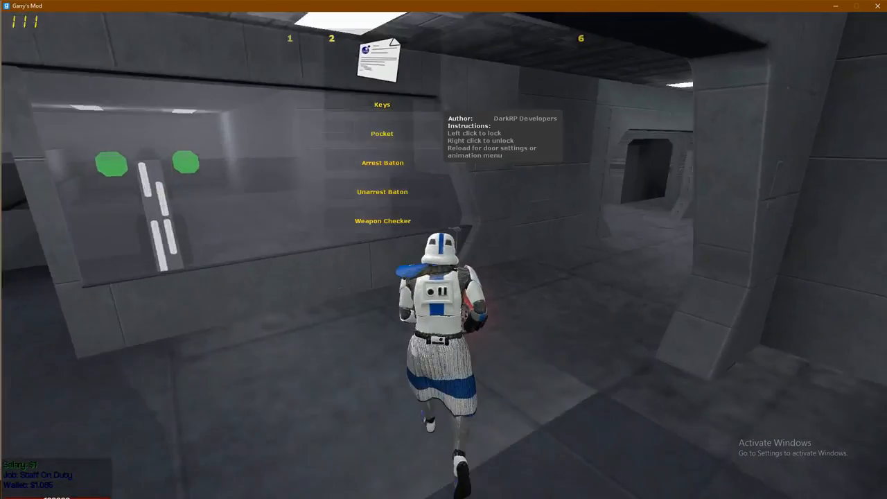
click(444, 255)
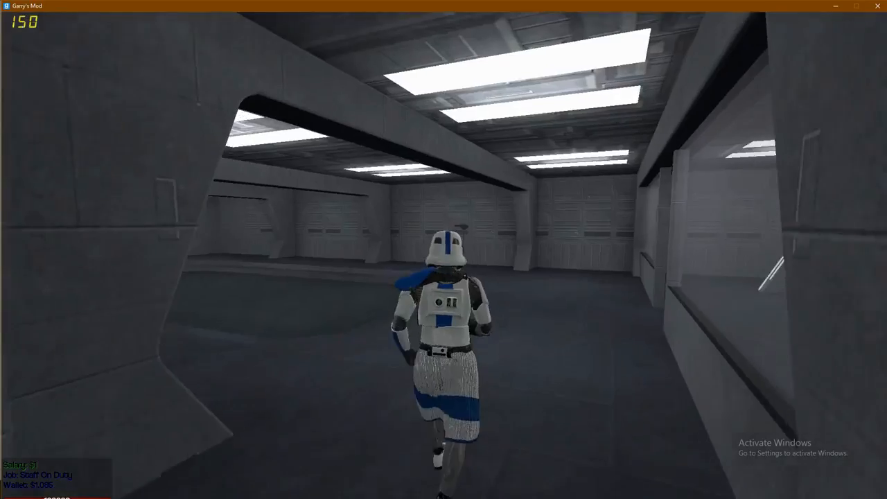
- Back in the file manager, open addons > darkrpmodification > lua
key(alt+Tab)
key(alt+Tab)
key(alt+Tab)
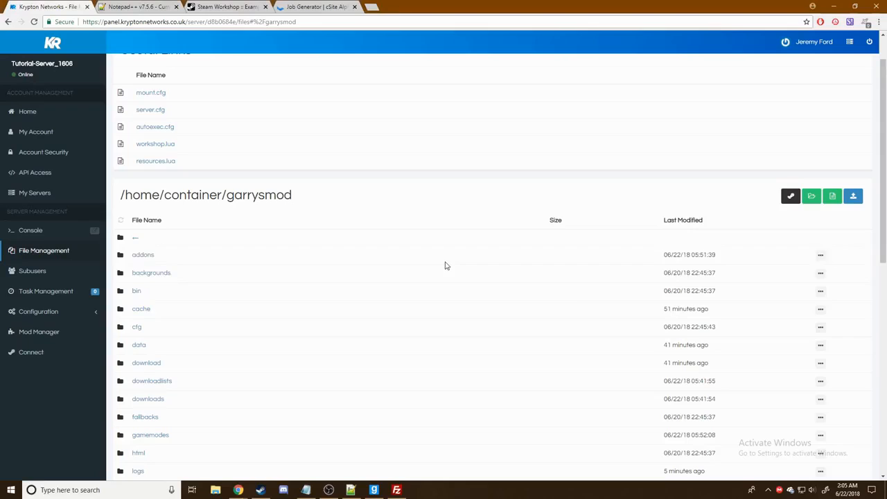
scroll(254, 260, down, 1)
scroll(208, 235, down, 1)
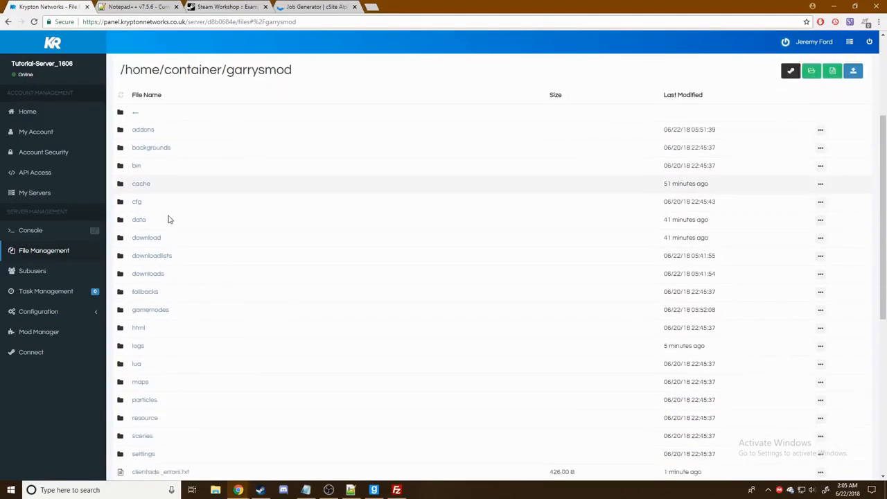
scroll(250, 232, up, 1)
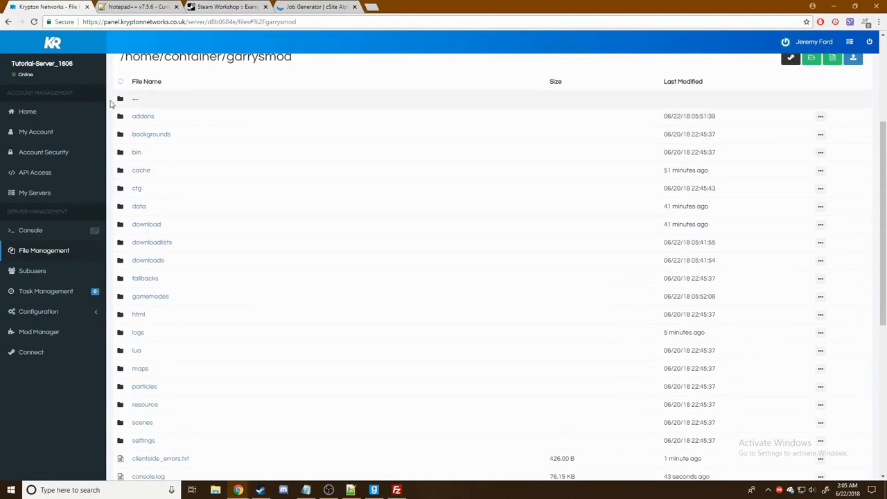
scroll(177, 194, down, 3)
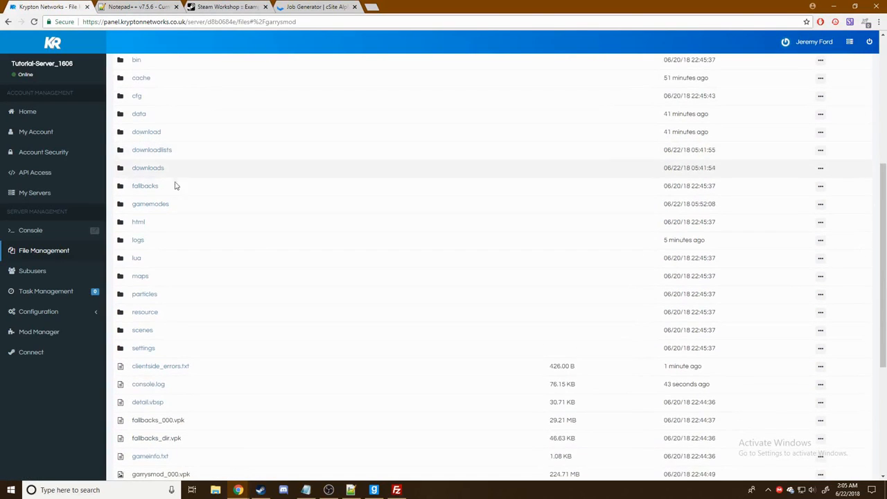
scroll(149, 222, up, 4)
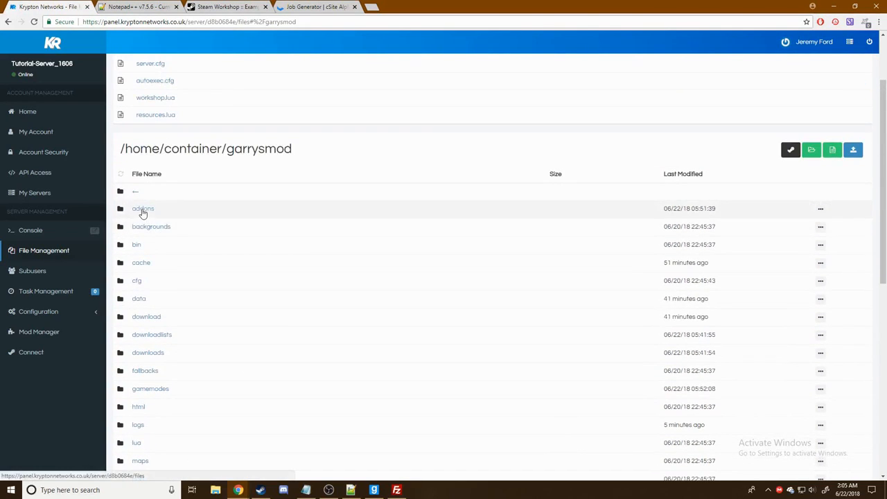
click(143, 209)
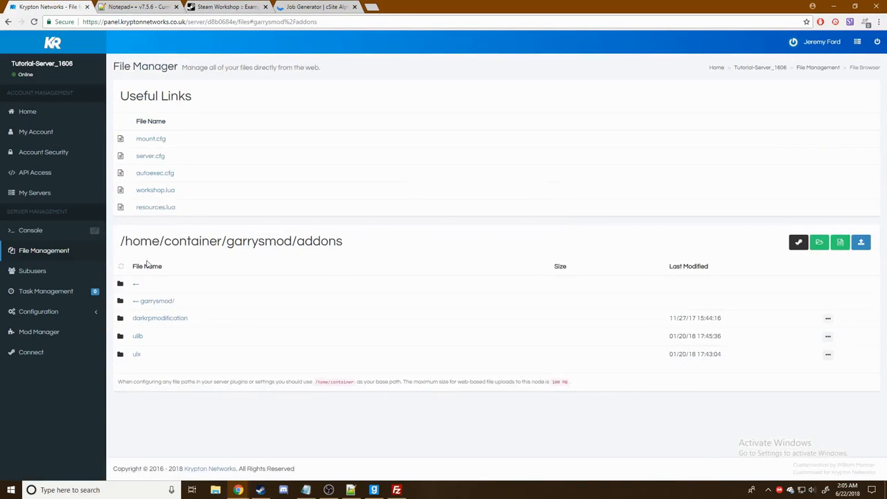
click(161, 317)
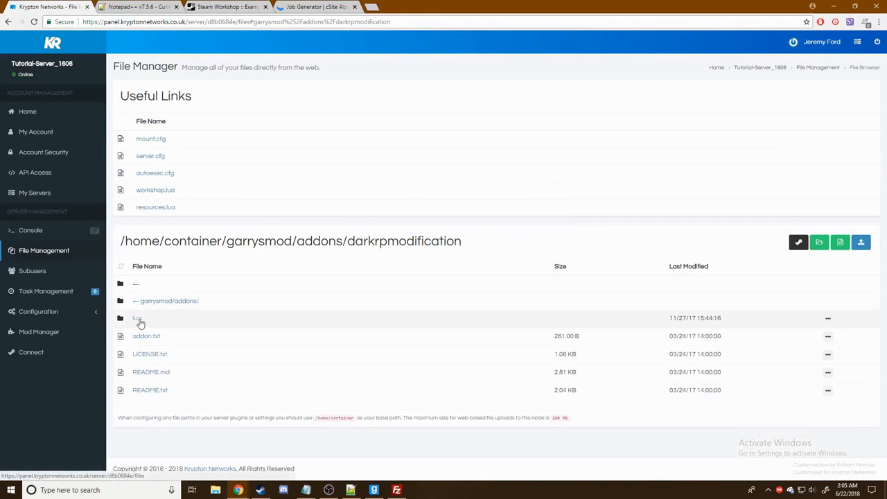
click(138, 319)
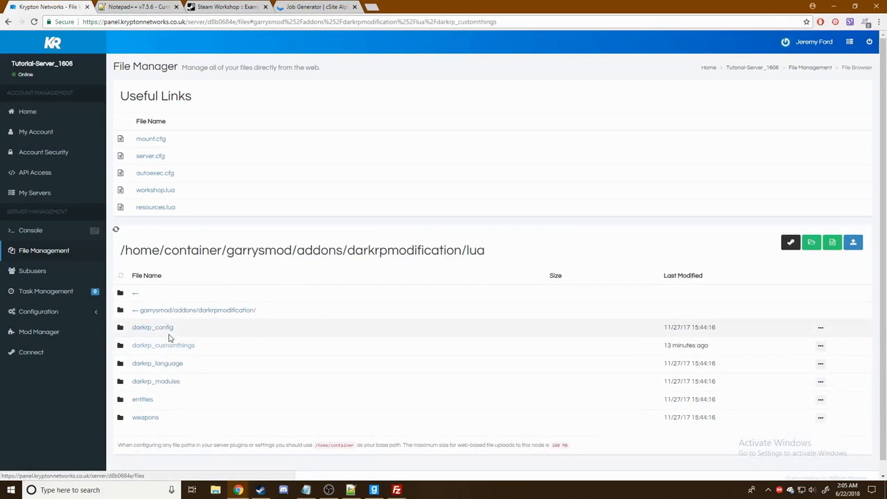
- Peek into darkrp_customthings, then return to lua and open darkrp_config
click(170, 337)
scroll(179, 327, down, 1)
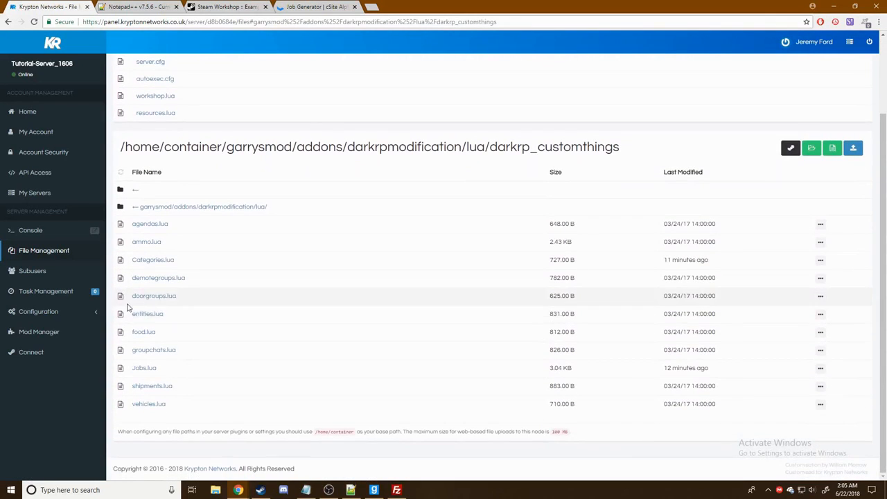
click(178, 209)
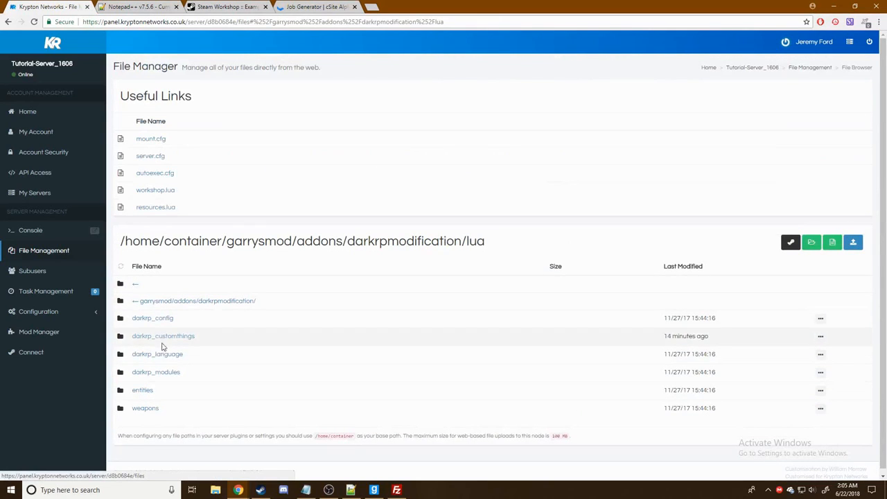
click(168, 325)
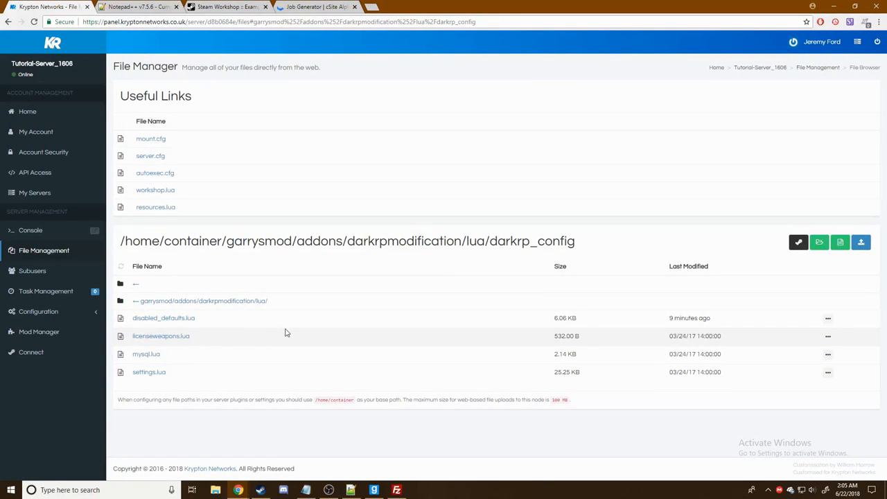
- Open settings.lua in the web editor and scroll through it
click(148, 372)
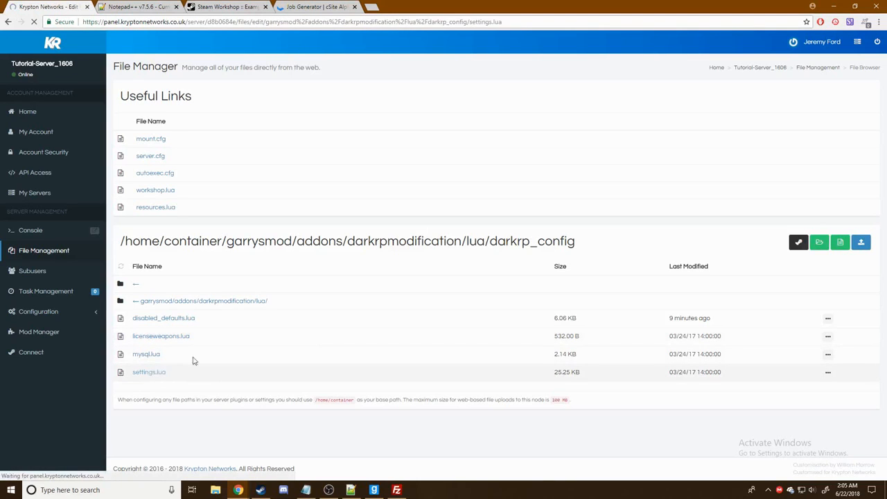
scroll(358, 251, down, 1)
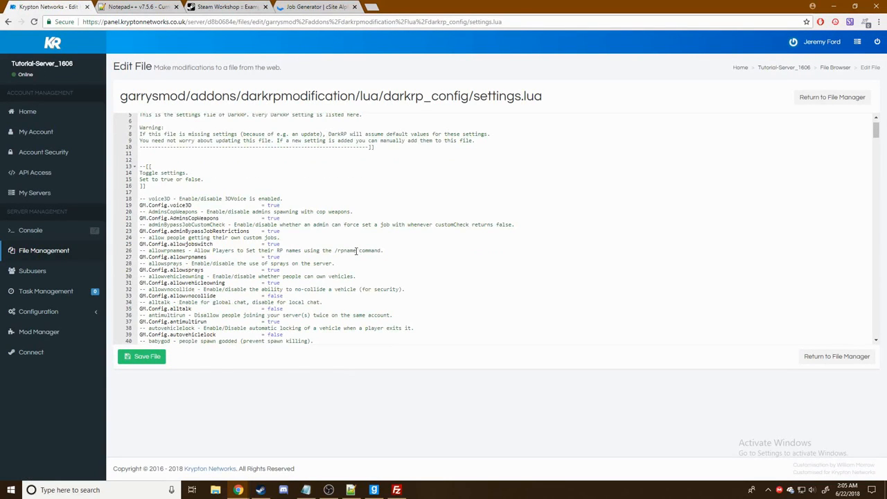
scroll(382, 247, down, 2)
click(390, 244)
scroll(395, 244, down, 4)
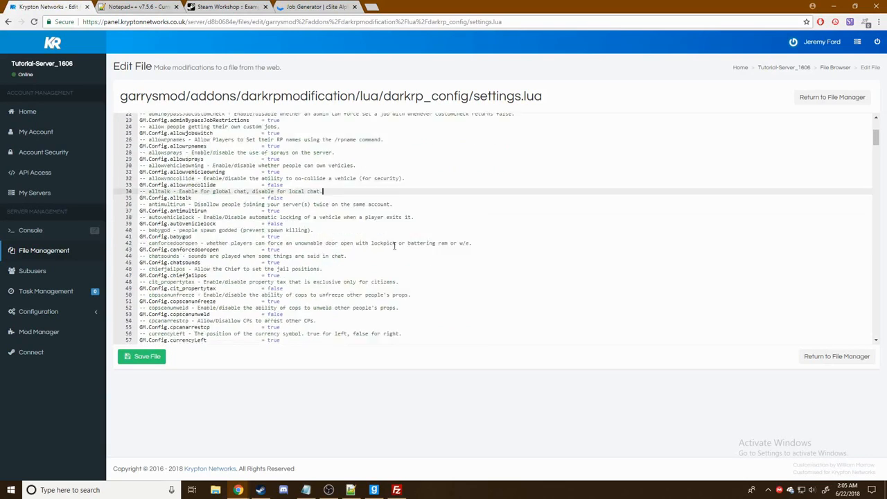
- Search the file for 'respawn' and select norespawn's true value to replace it
key(ctrl+f)
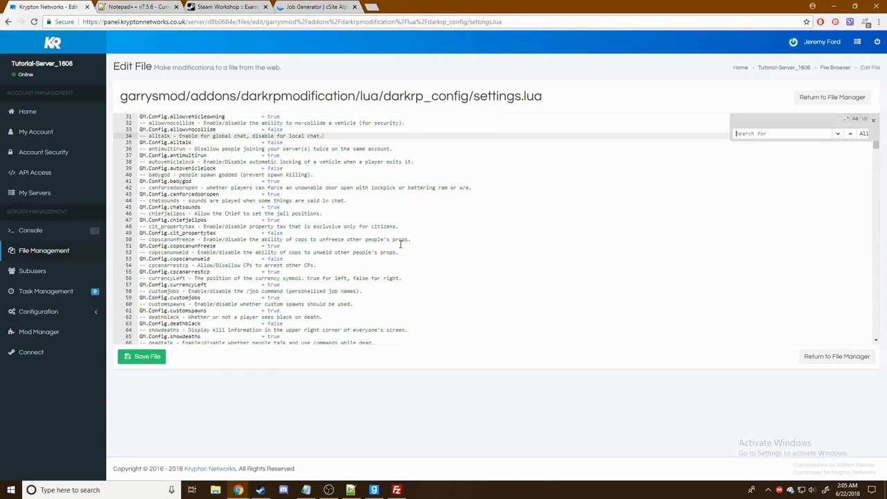
text(force)
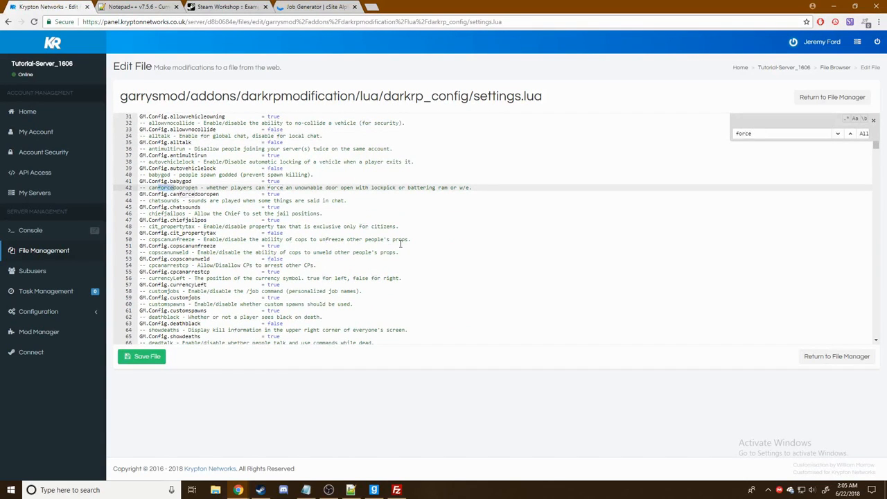
text(respaw)
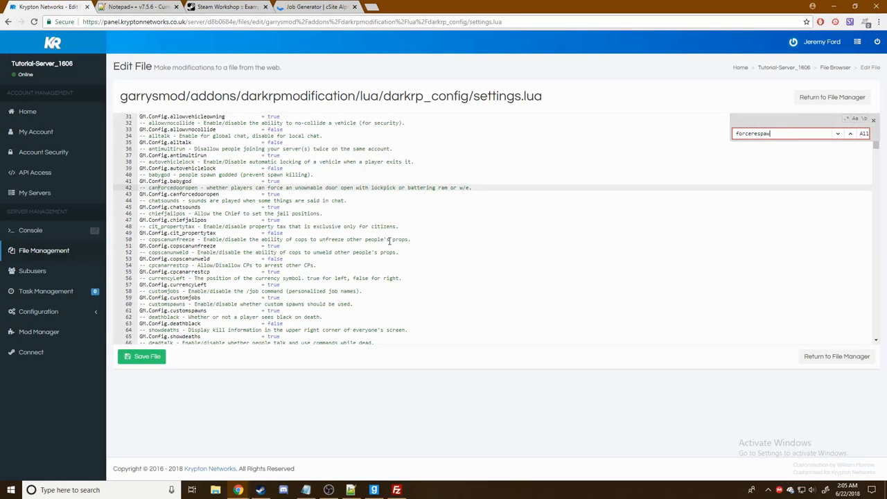
key(BackSpace)
text(re)
key(BackSpace)
key(BackSpace)
key(BackSpace)
key(BackSpace)
key(BackSpace)
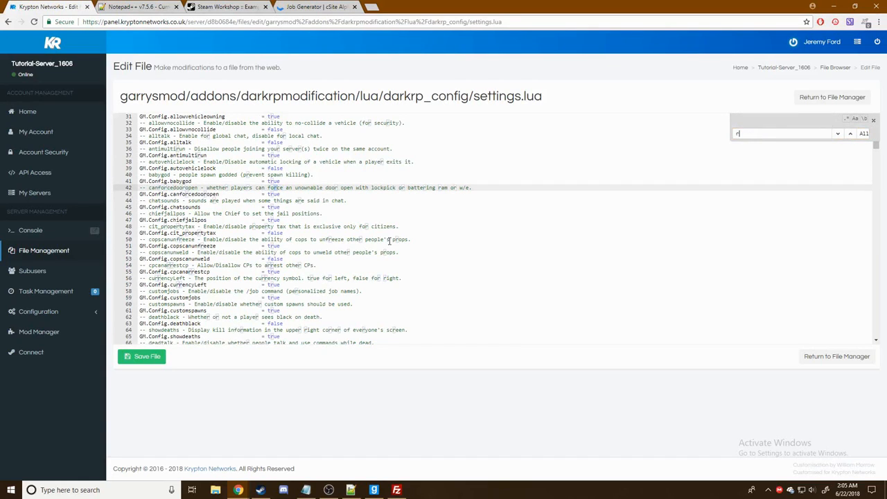
text(respawn)
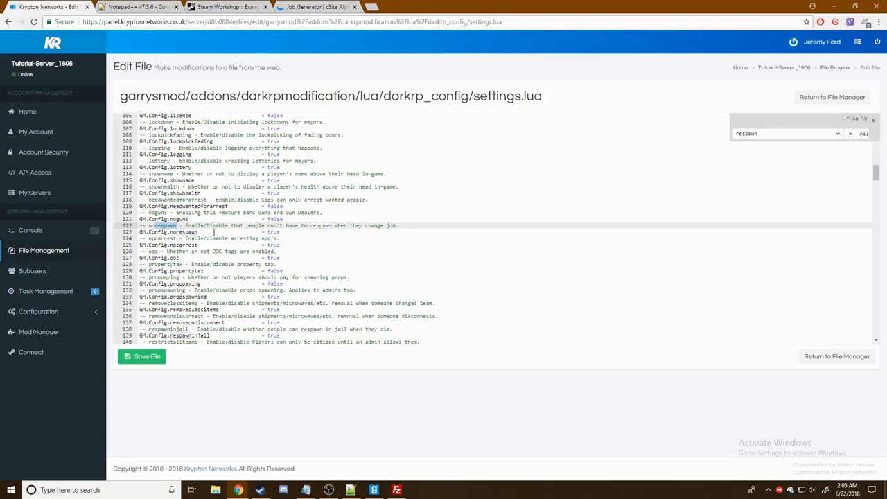
double_click(276, 231)
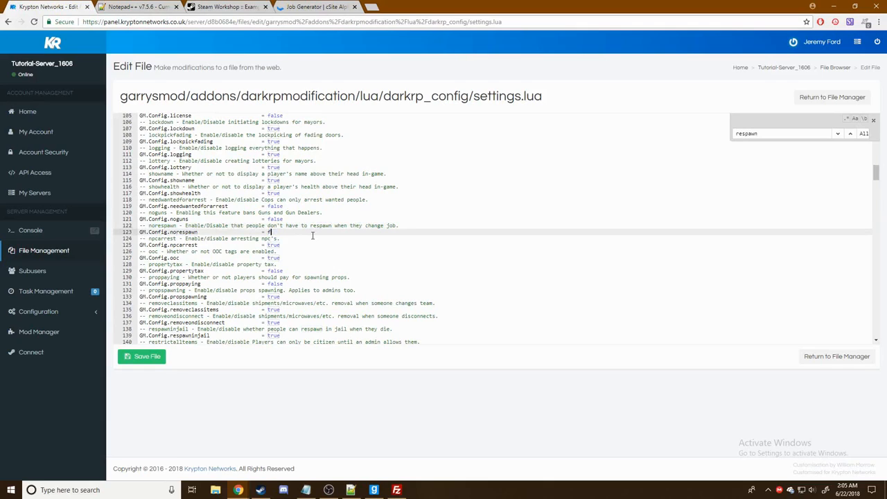
click(373, 490)
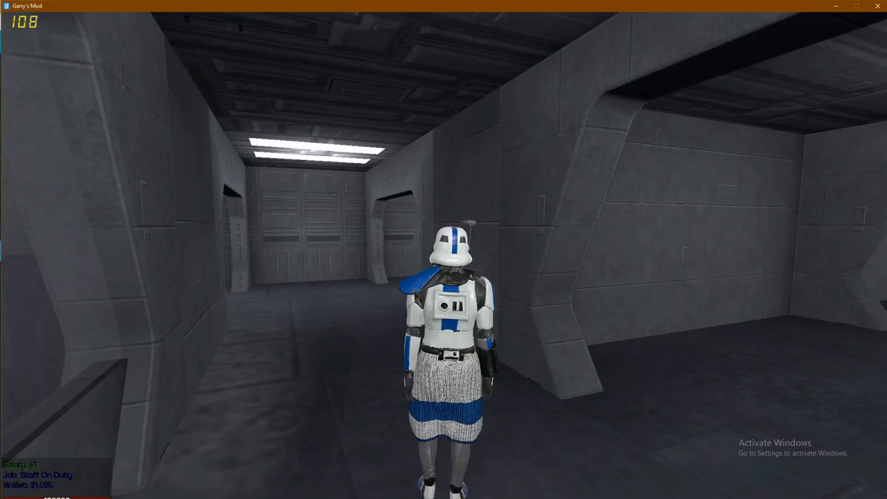
- Pick Storm Trooper in the F4 jobs menu and become that job
key(F4)
key(F4)
key(w)
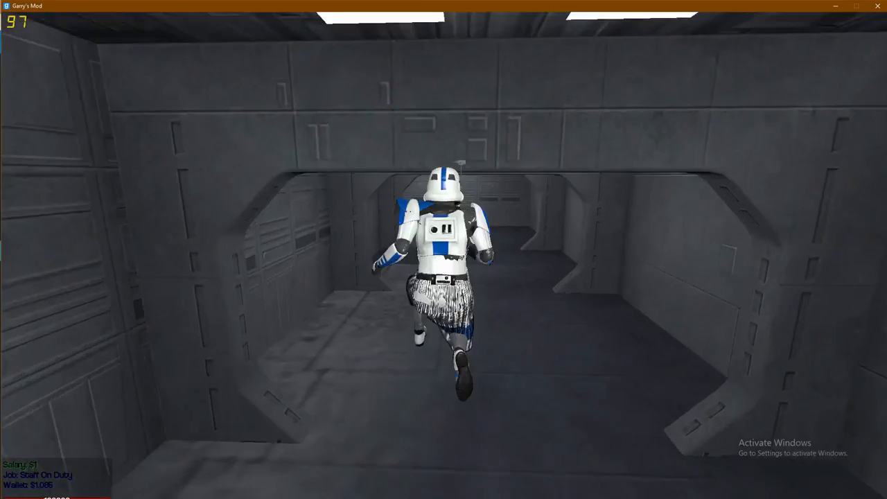
key(F4)
key(F4)
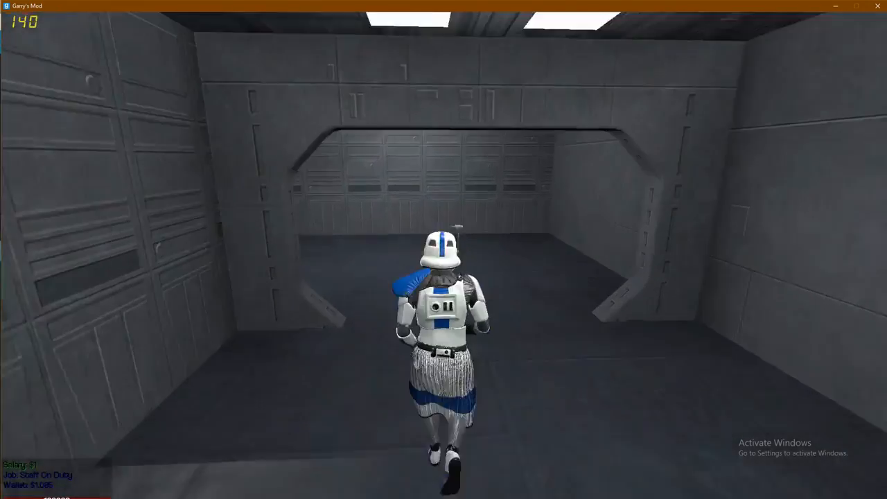
key(F4)
key(F4)
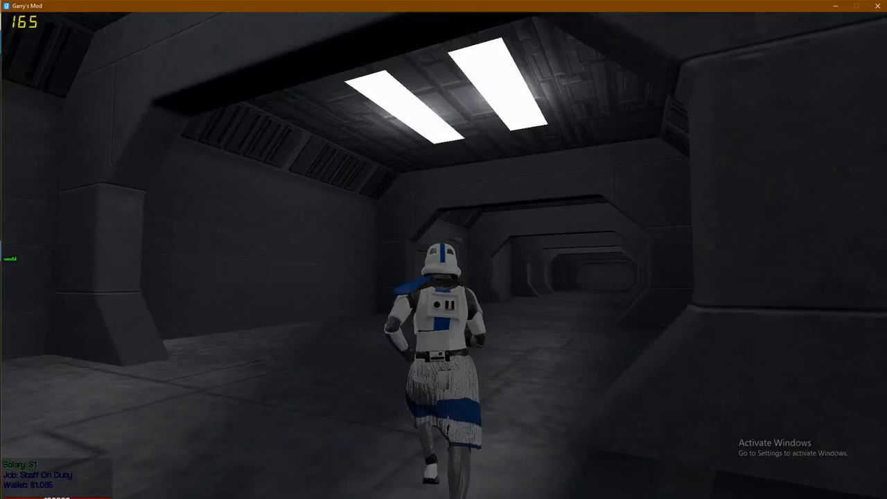
key(F4)
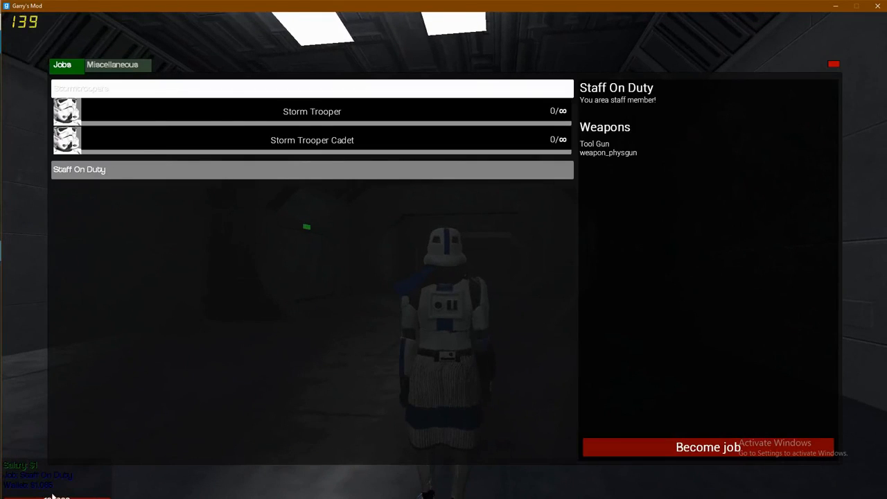
click(307, 115)
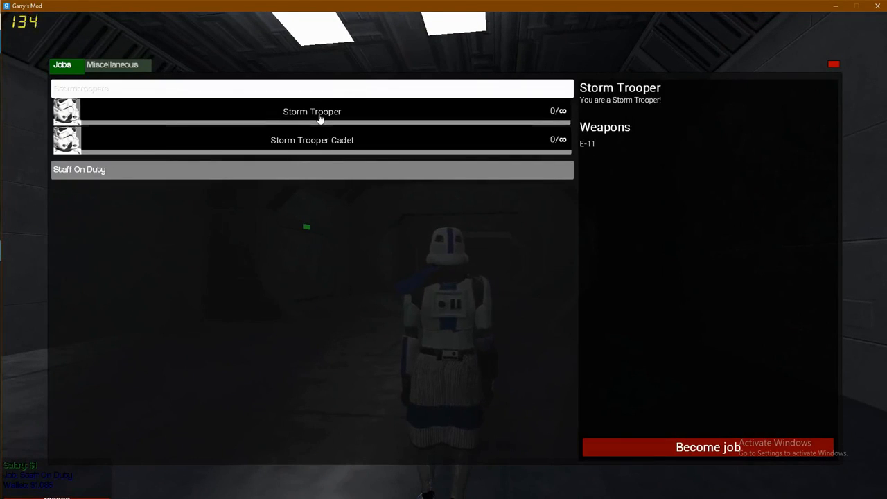
click(641, 445)
- As the Storm Trooper, equip the keys and go through the lit double doors
key(w)
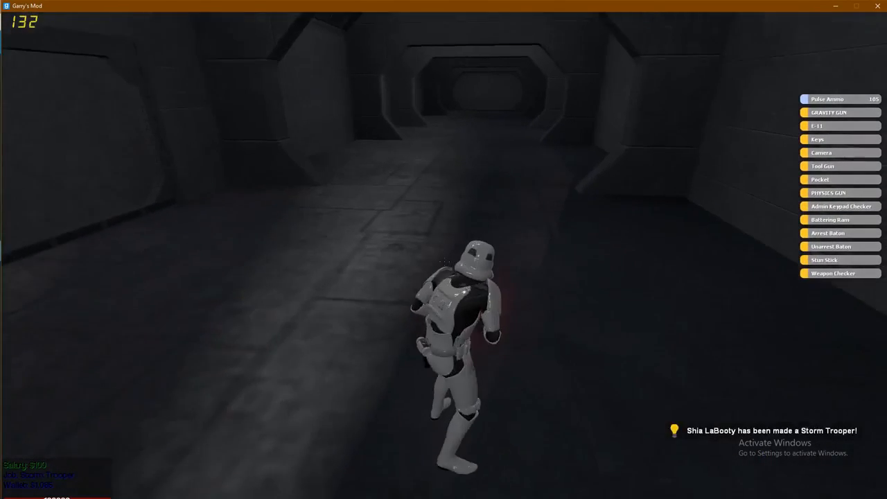
key(y)
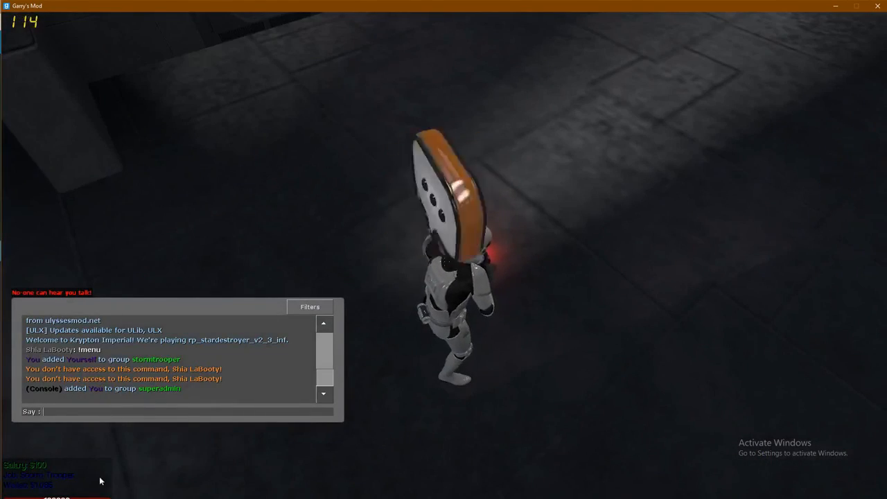
key(Escape)
key(w)
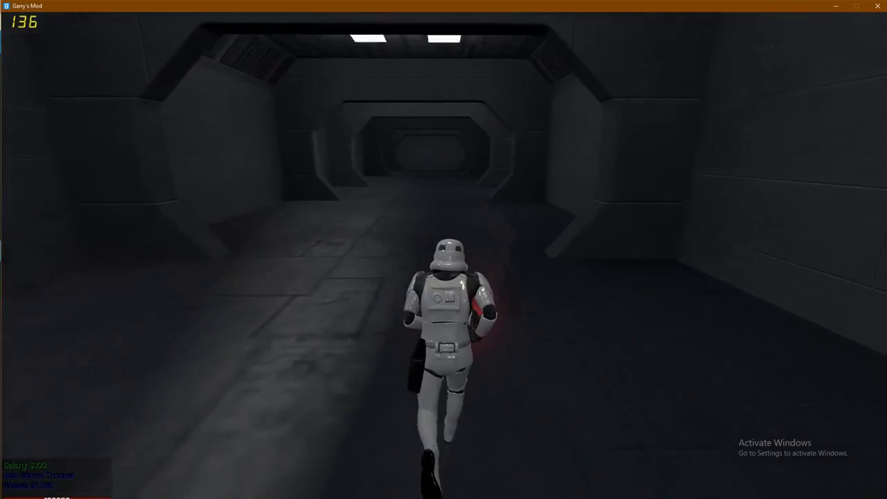
key(2)
click(443, 255)
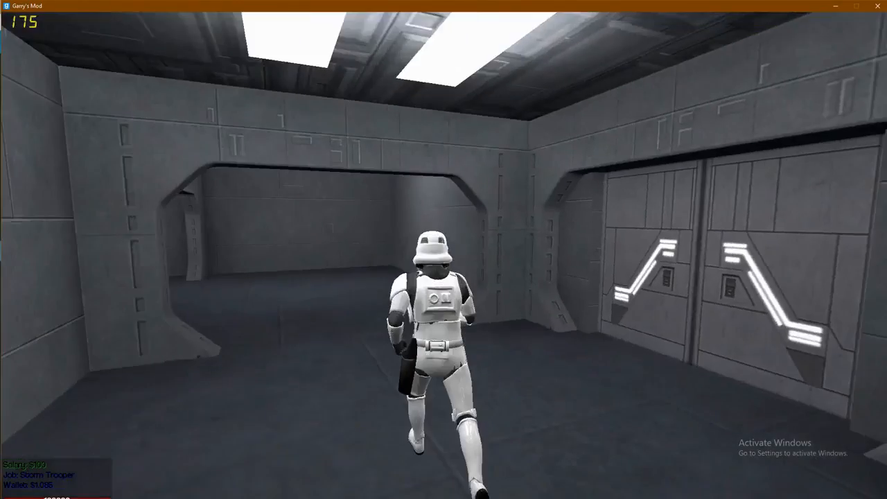
key(w)
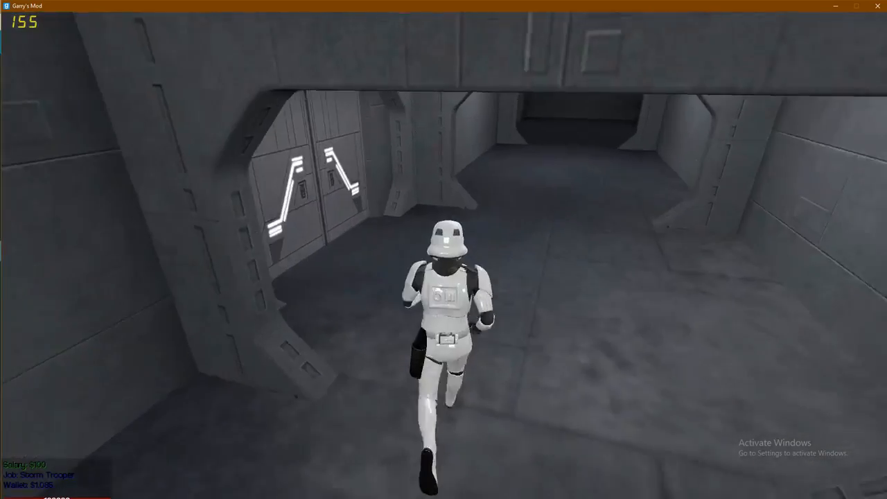
key(e)
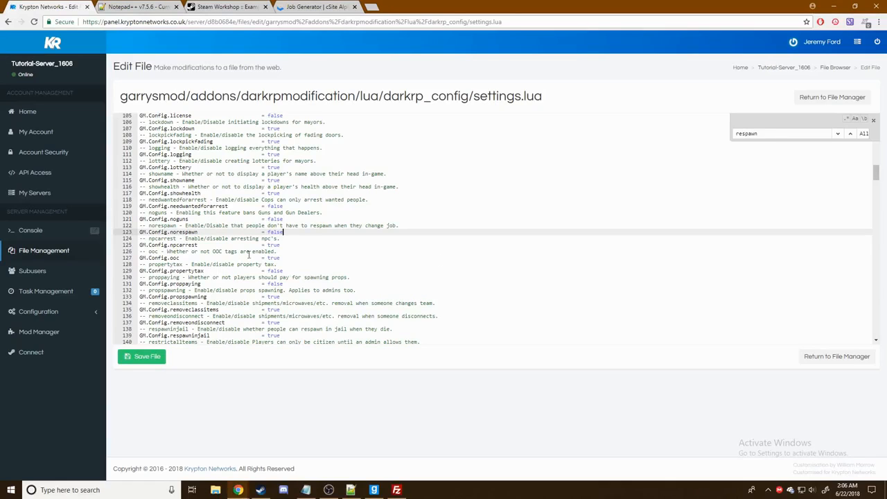
- Search settings.lua for 'npc' and change GM.Config.adminnpcs from 3 to 2
scroll(280, 226, down, 1)
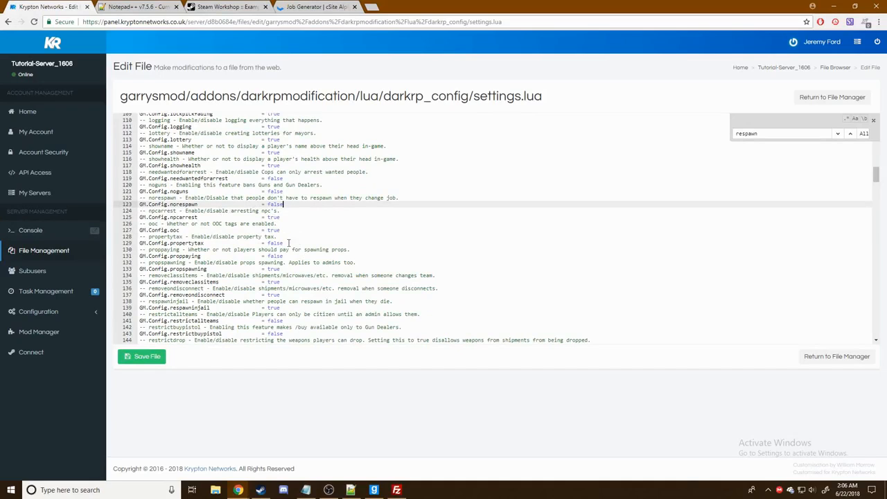
scroll(285, 241, down, 3)
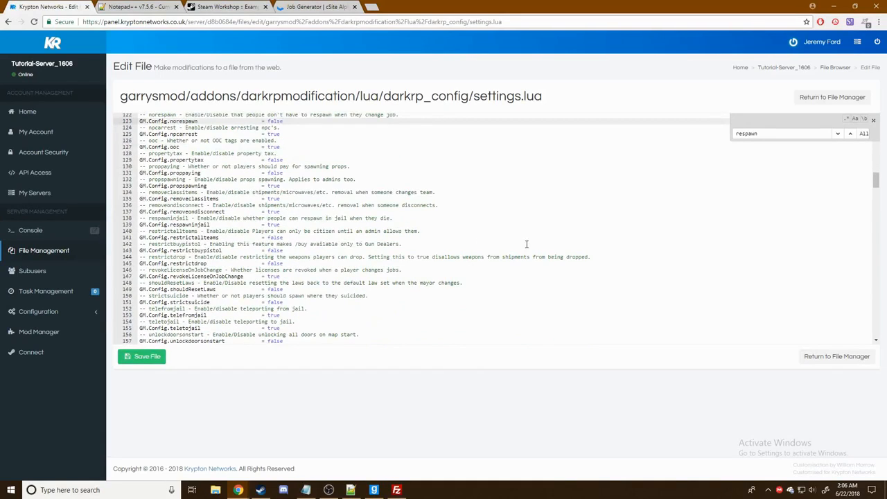
double_click(769, 137)
text(npc)
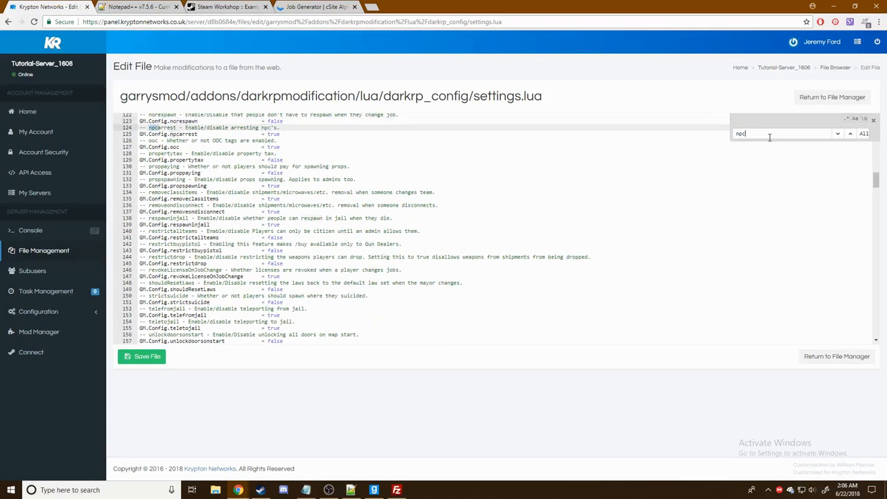
click(839, 134)
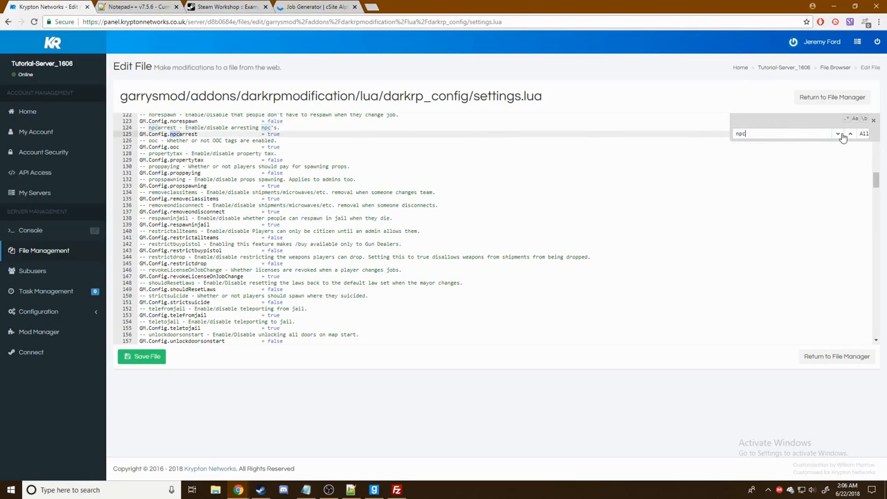
click(840, 135)
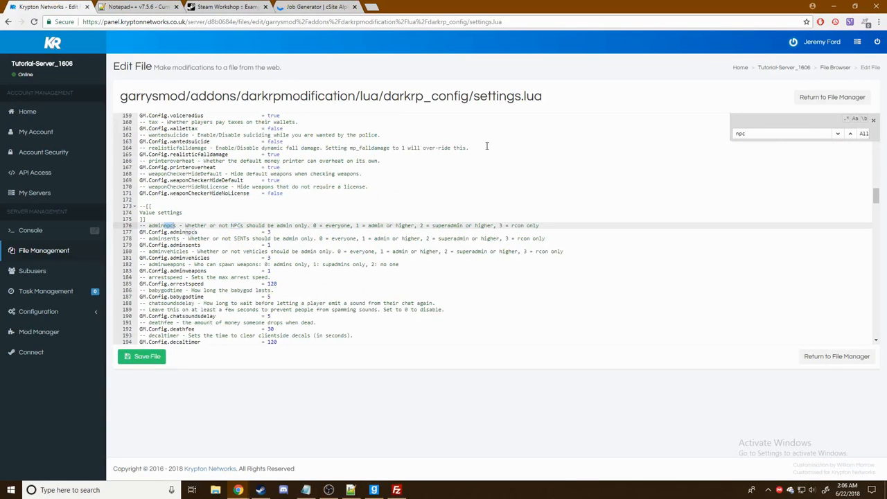
click(275, 236)
click(286, 232)
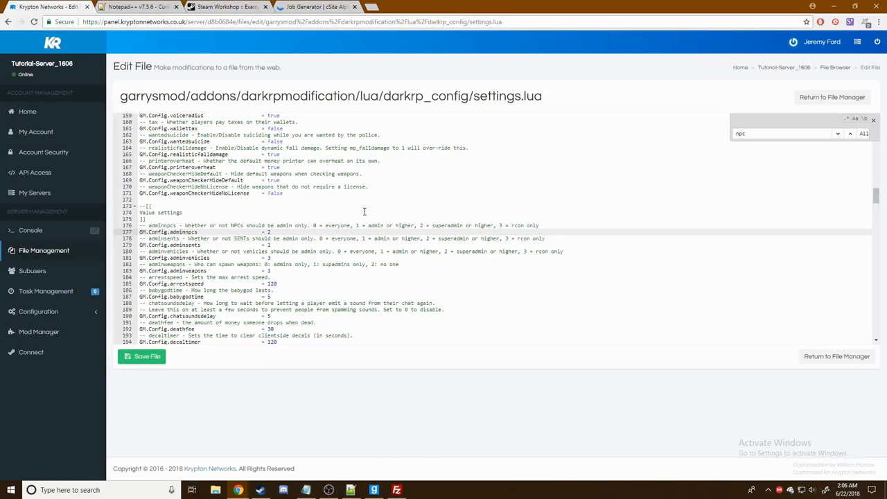
- Set GM.Config.adminvehicles to 2, then search 'jail' to reach the jailtimer setting
scroll(364, 211, down, 3)
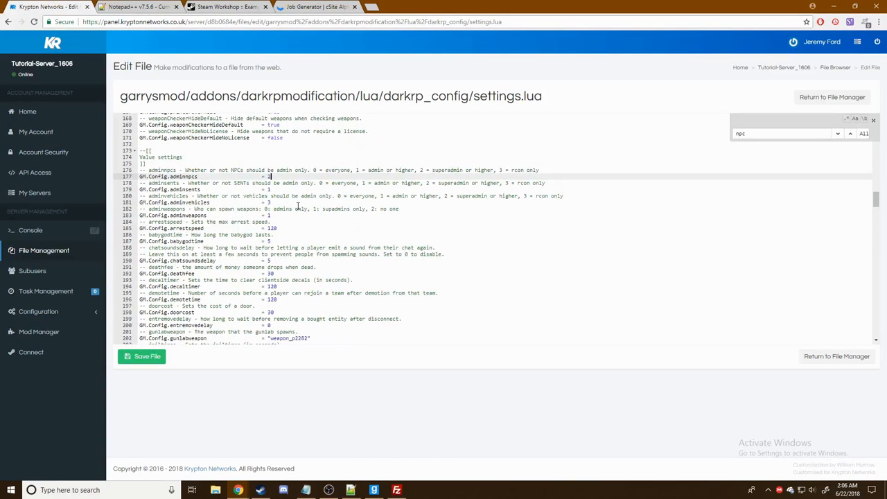
click(283, 201)
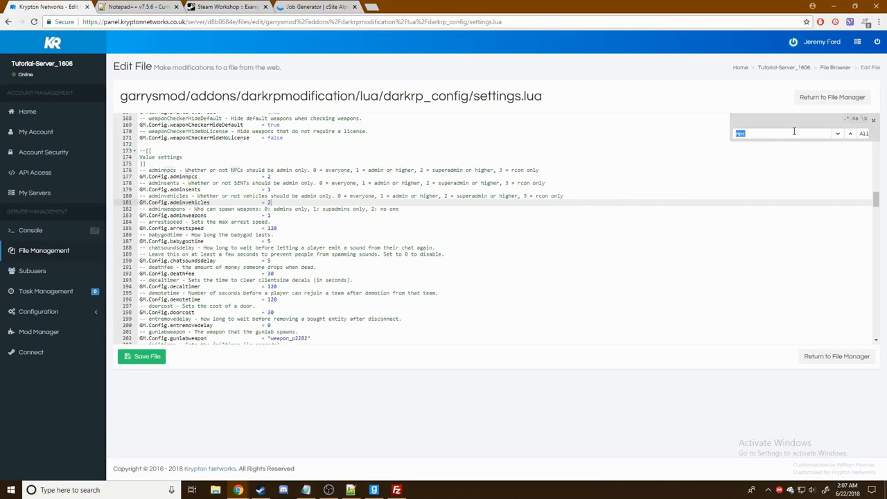
text(300)
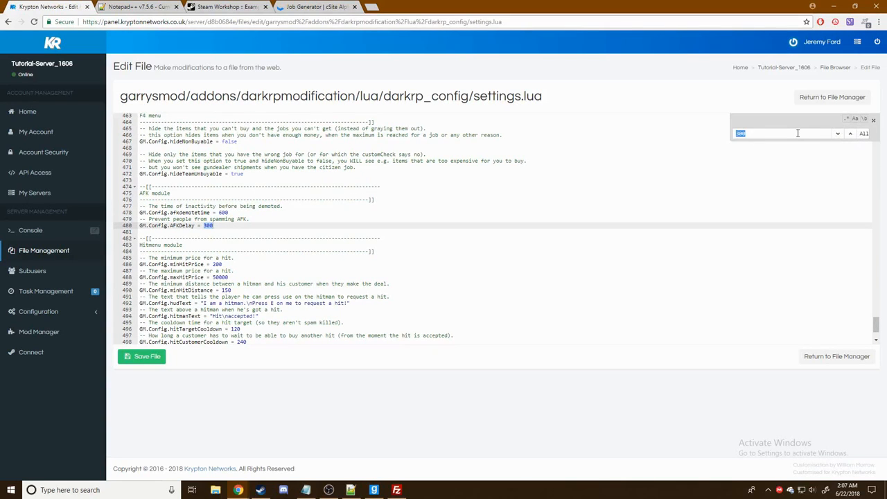
text(jail)
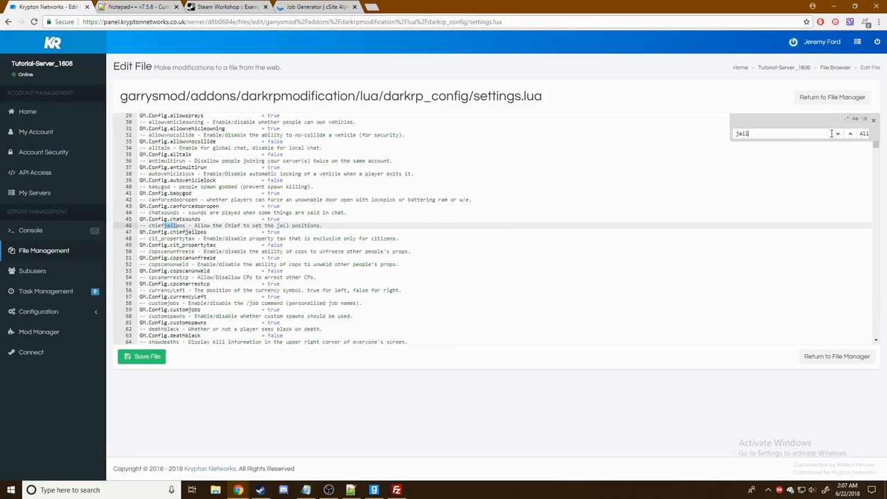
click(851, 135)
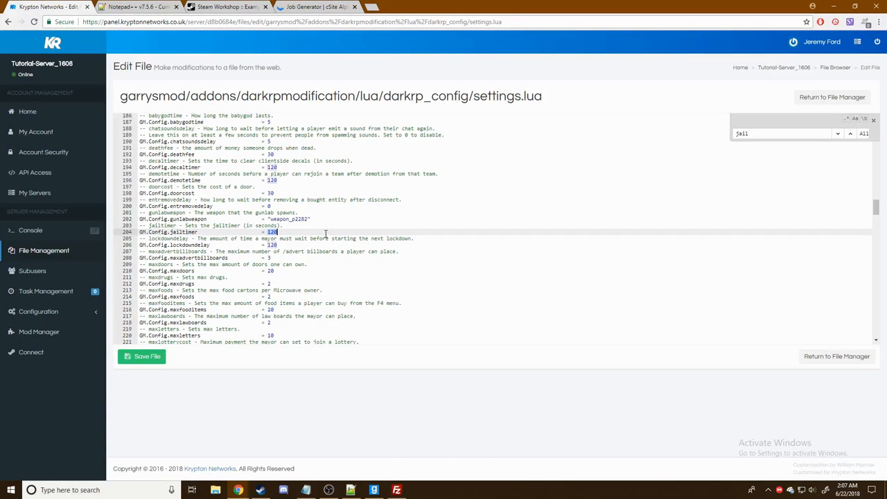
- Save settings.lua with jailtimer at 300 and scroll down to the DefaultWeapons section
click(132, 358)
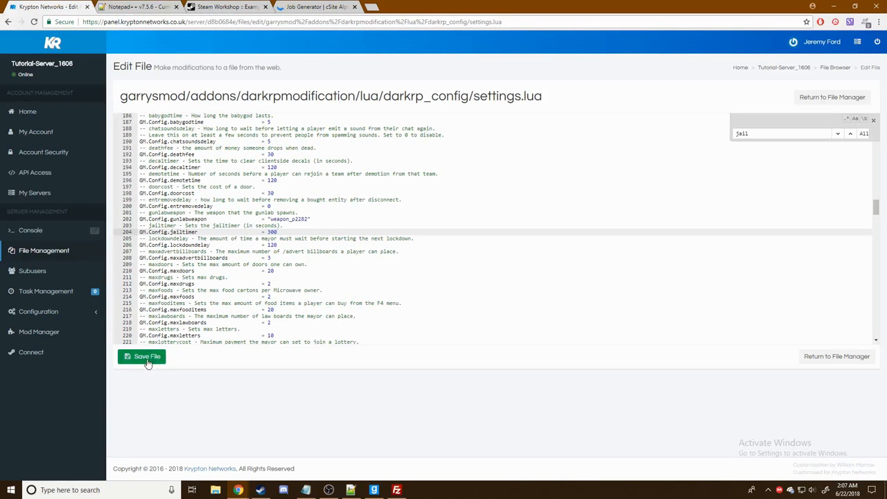
scroll(357, 248, down, 15)
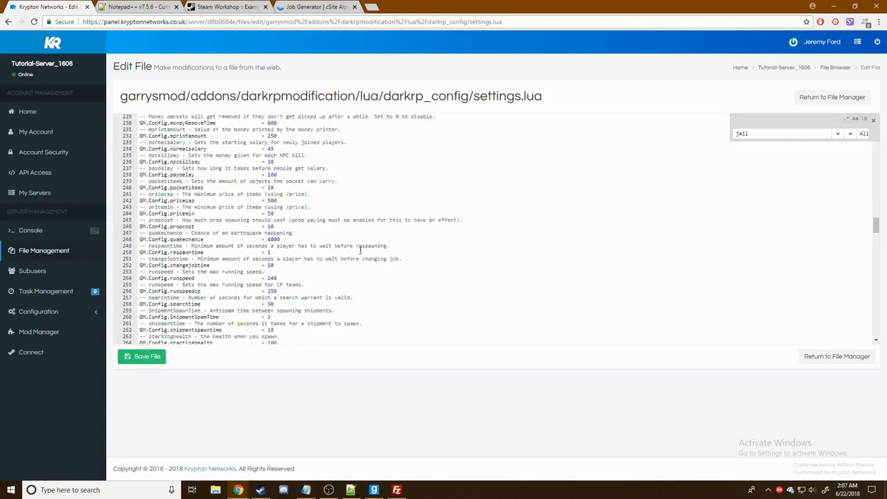
scroll(357, 248, up, 4)
scroll(357, 248, up, 3)
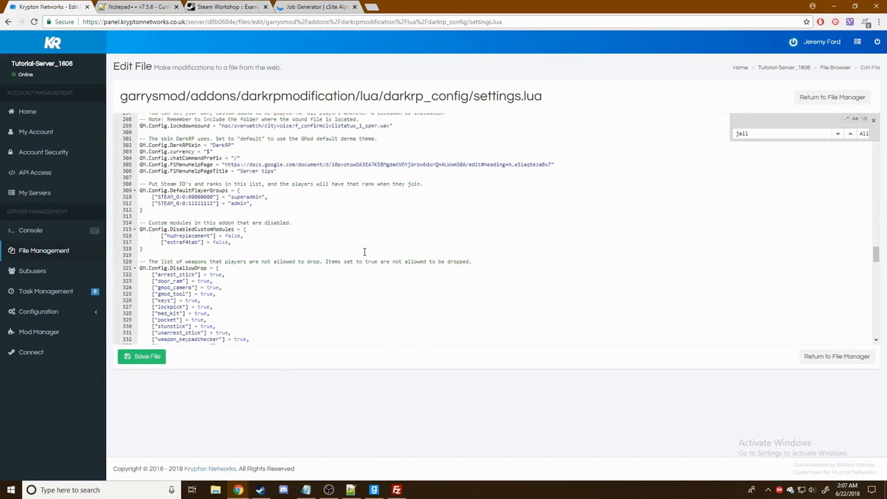
scroll(341, 203, up, 6)
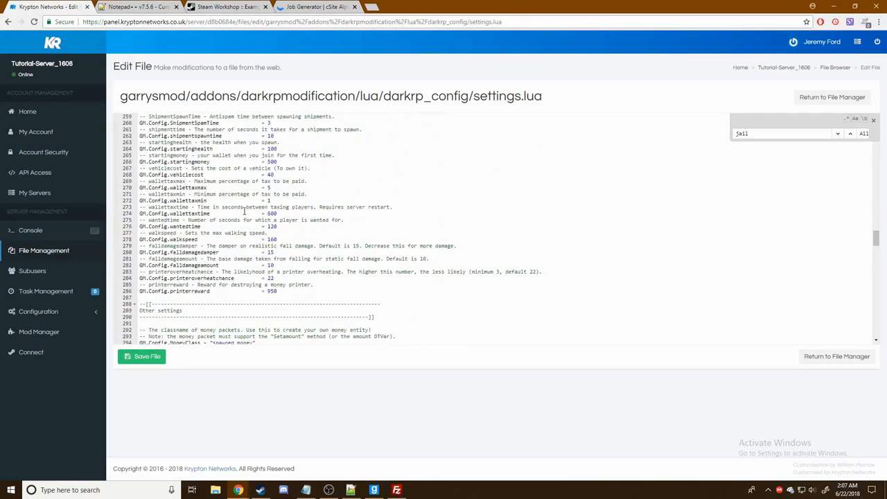
scroll(341, 203, down, 8)
scroll(230, 196, down, 2)
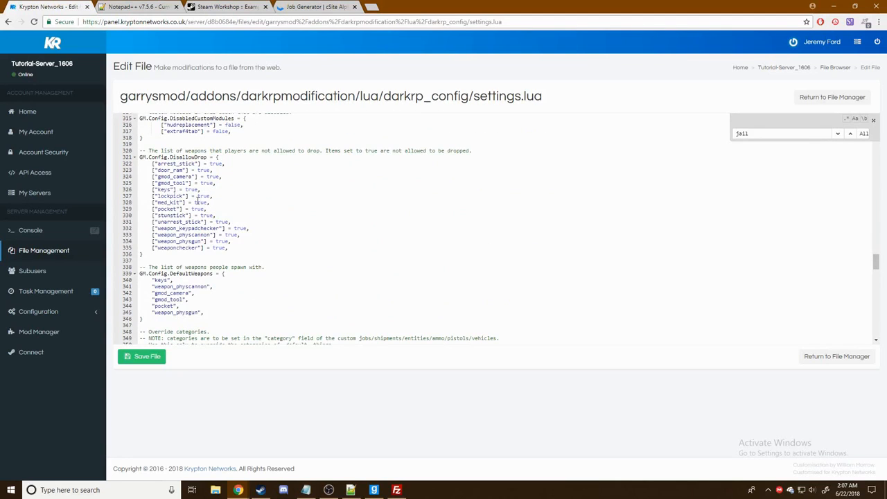
scroll(187, 217, down, 3)
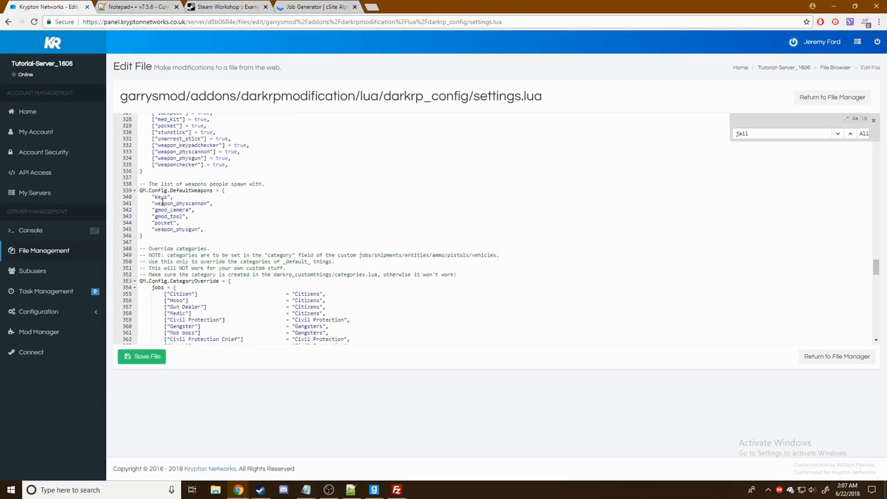
- Delete the weapon_physcannon, gmod_camera, gmod_tool and weapon_physgun lines from DefaultWeapons
drag(153, 203, 291, 216)
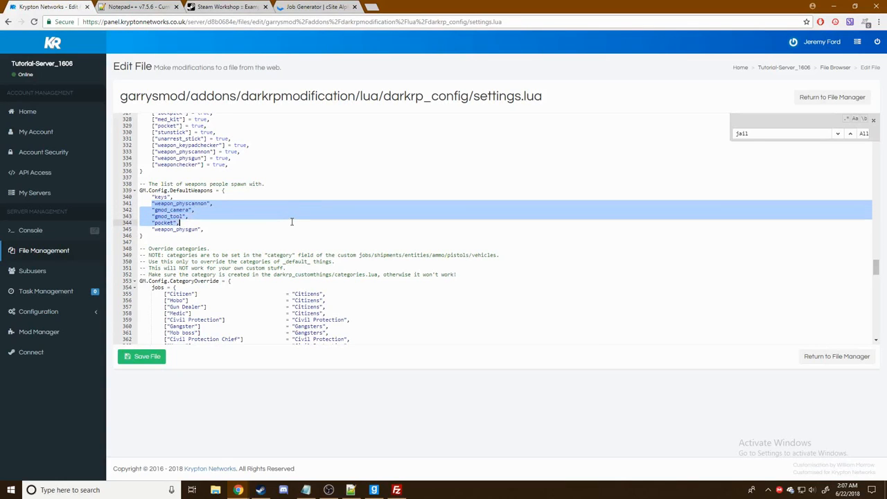
key(BackSpace)
key(BackSpace)
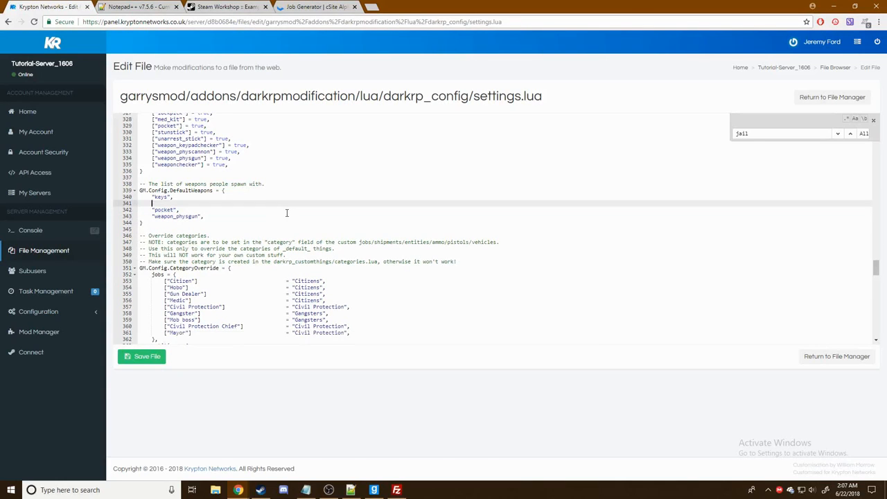
drag(151, 210, 295, 207)
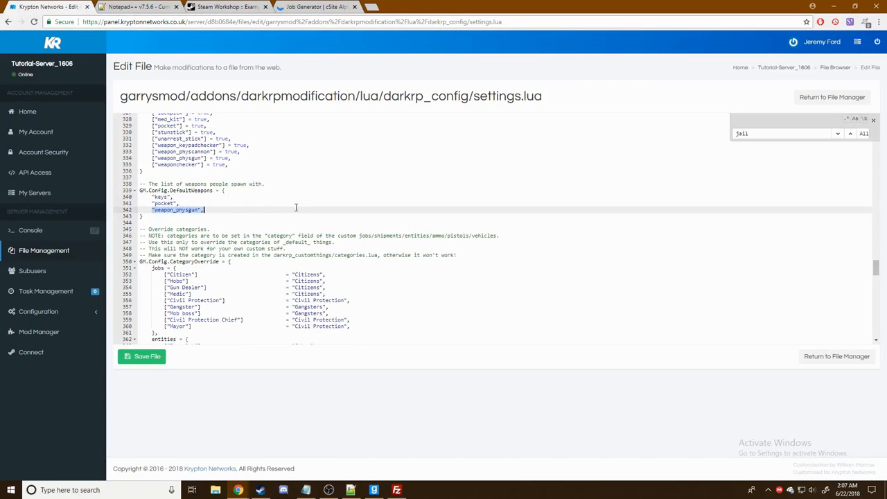
key(BackSpace)
key(BackSpace)
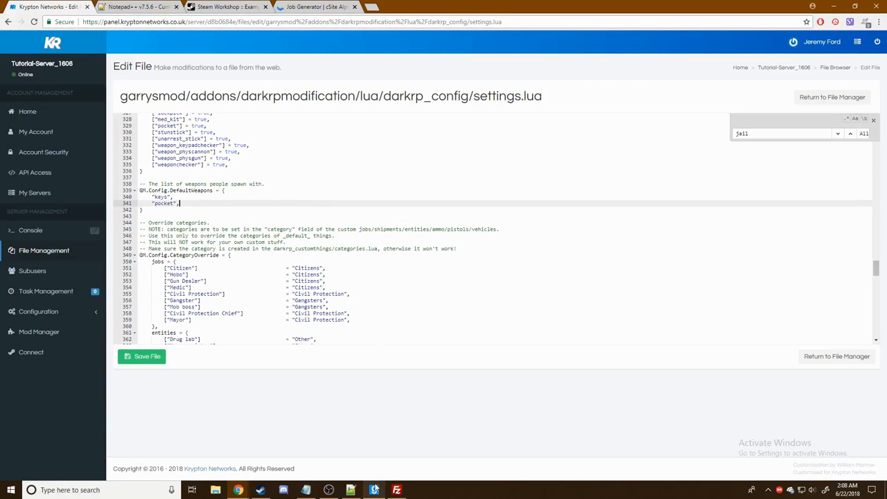
click(374, 489)
- Equip the Salute emote from the Handies weapons category and fire it so the trooper salutes
key(q)
click(102, 46)
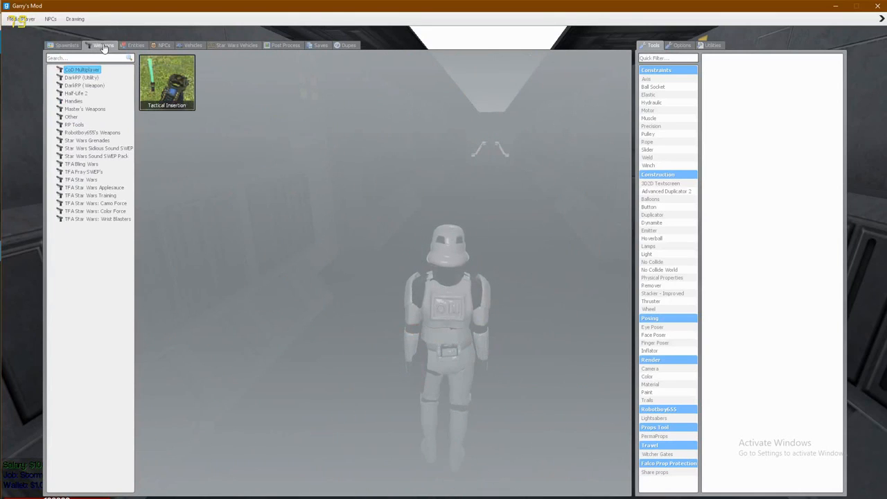
click(76, 118)
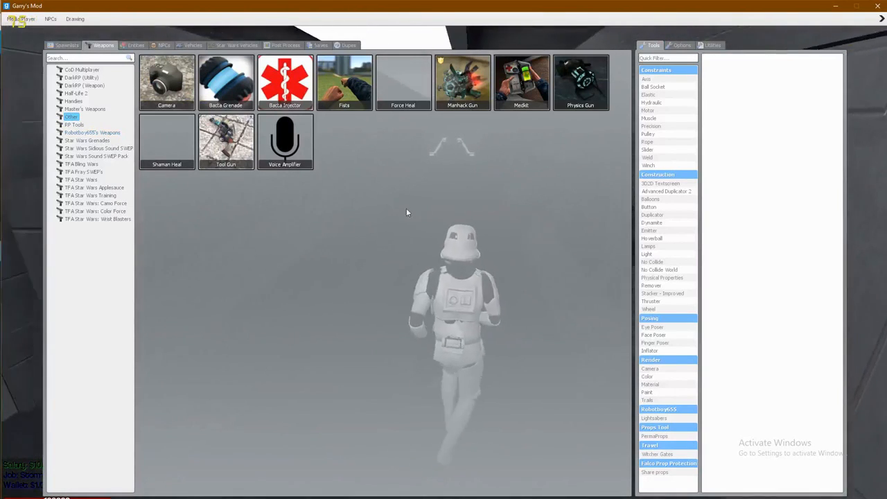
click(74, 102)
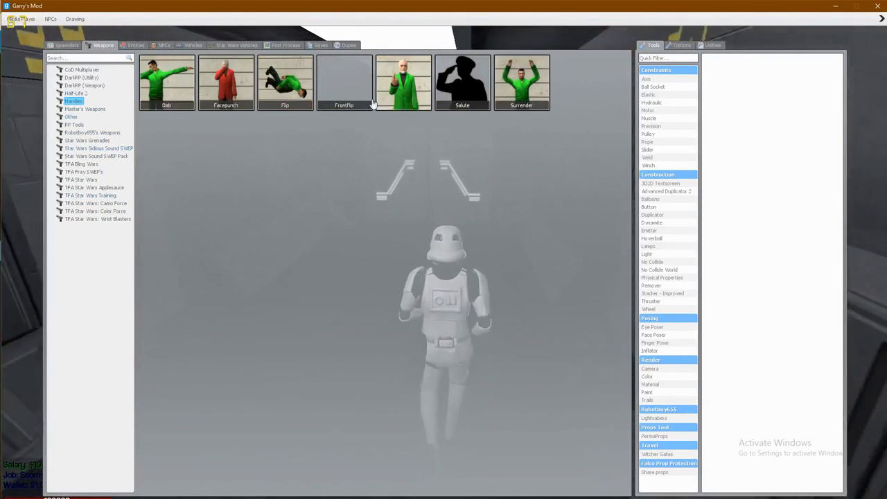
click(453, 102)
key(q)
click(444, 249)
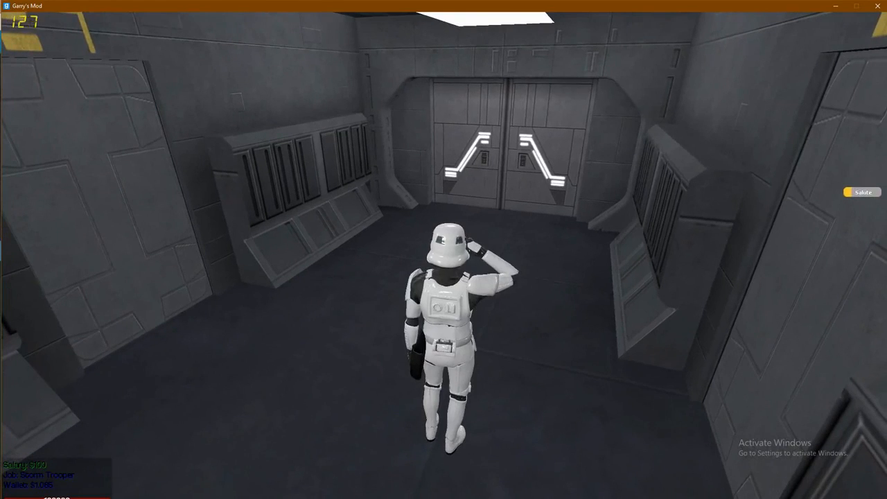
key(q)
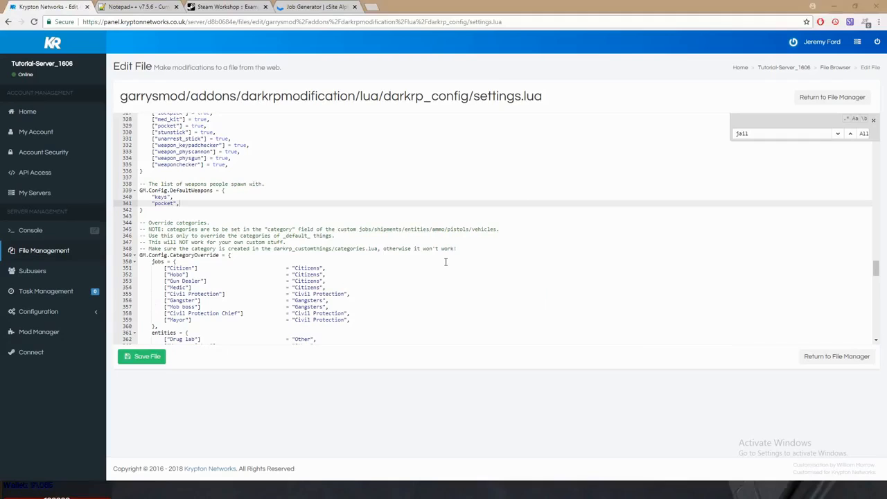
- Copy the Salute class from the spawn menu, add 'salute' after 'pocket', and save settings.lua
key(Return)
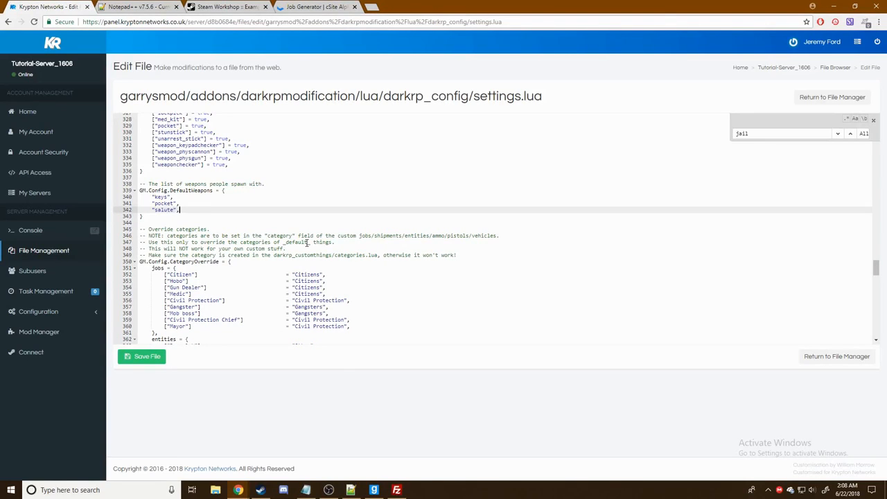
click(374, 490)
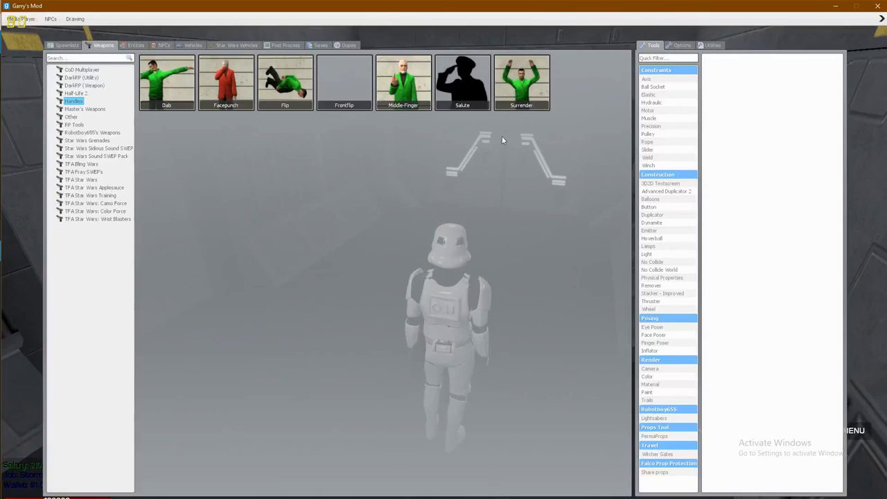
right_click(477, 99)
click(487, 104)
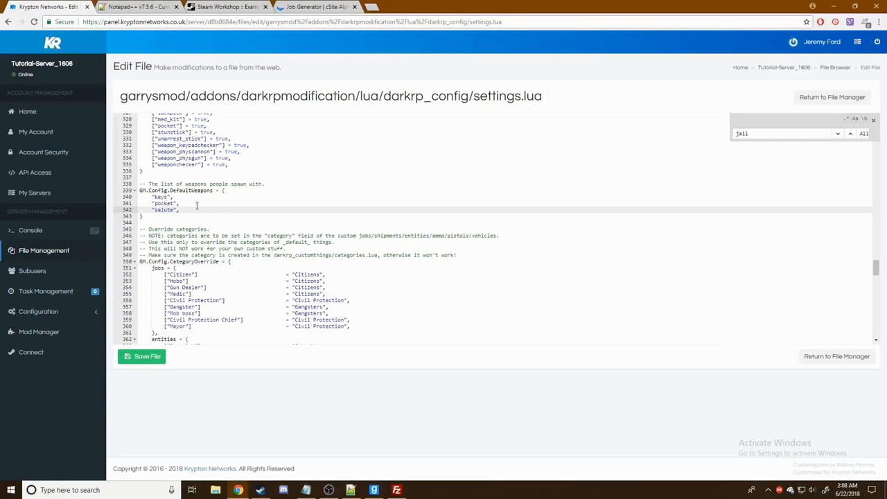
scroll(208, 201, down, 3)
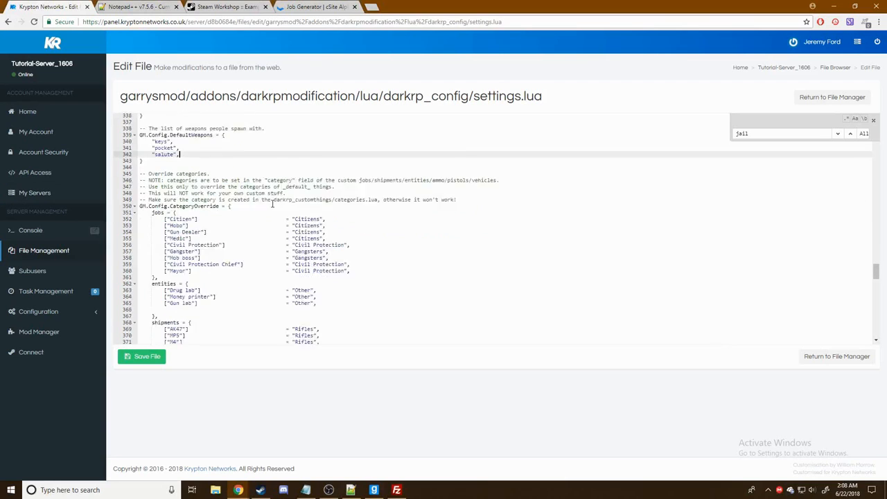
scroll(368, 194, down, 7)
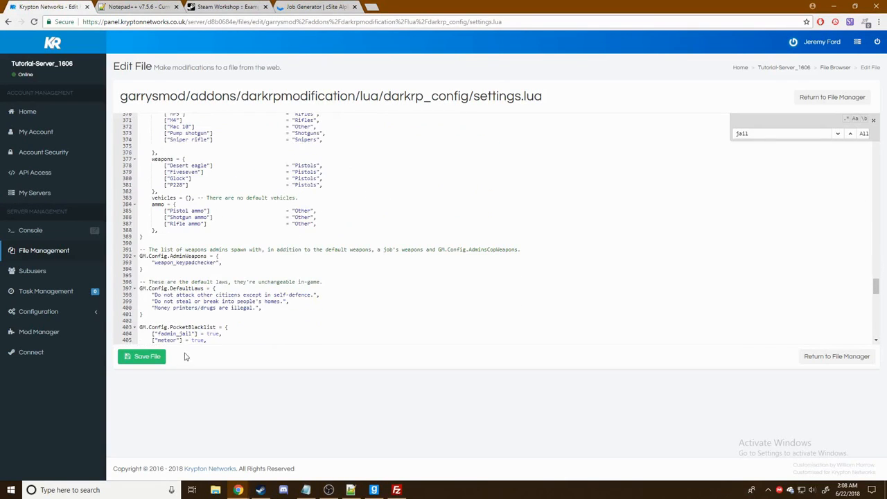
click(139, 356)
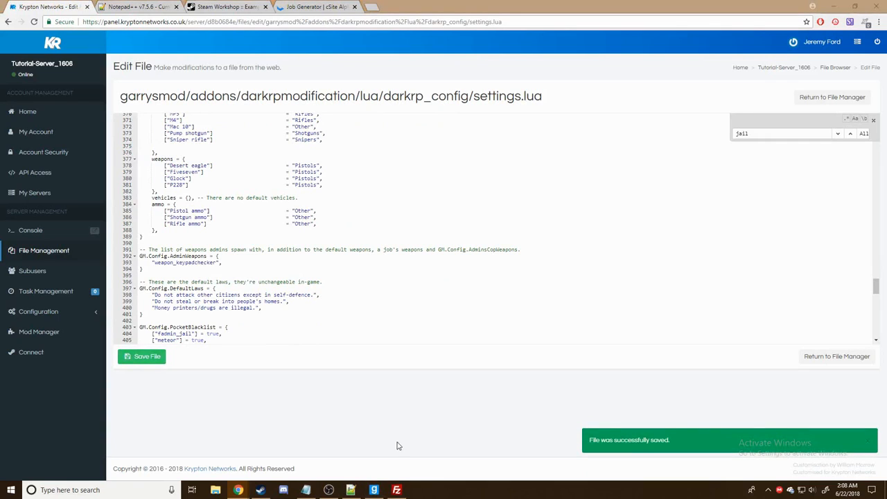
key(alt+Tab)
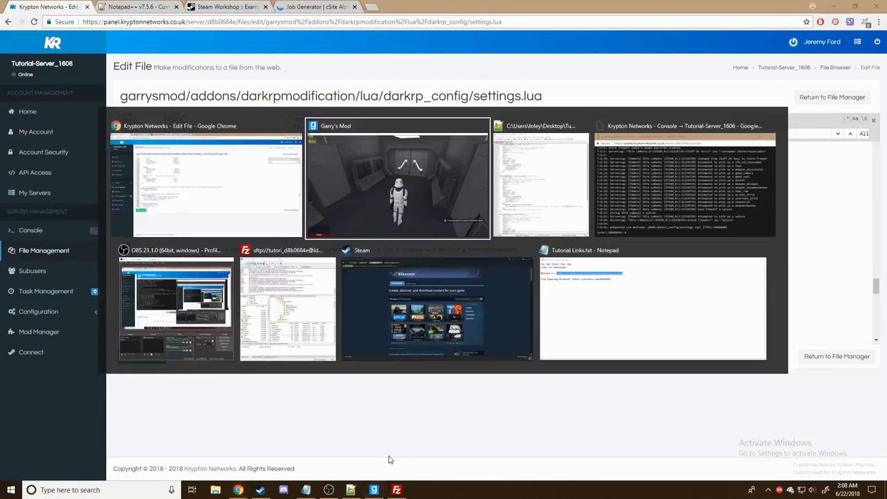
- Walk the Storm Trooper through the double doors and send 'y!' in chat
key(w)
key(e)
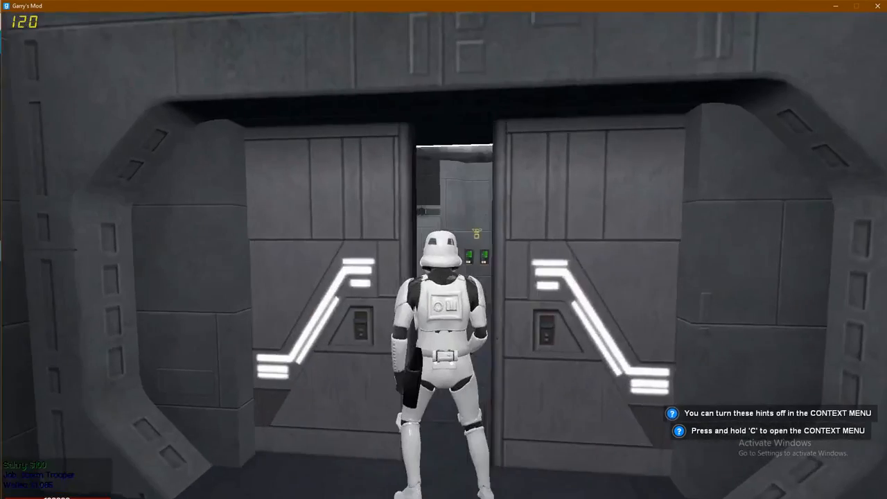
key(w)
key(space)
key(w)
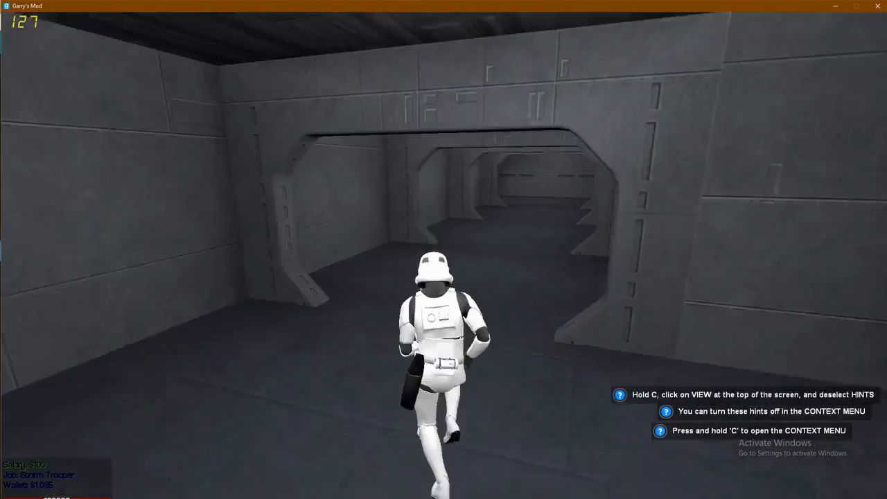
text(y!)
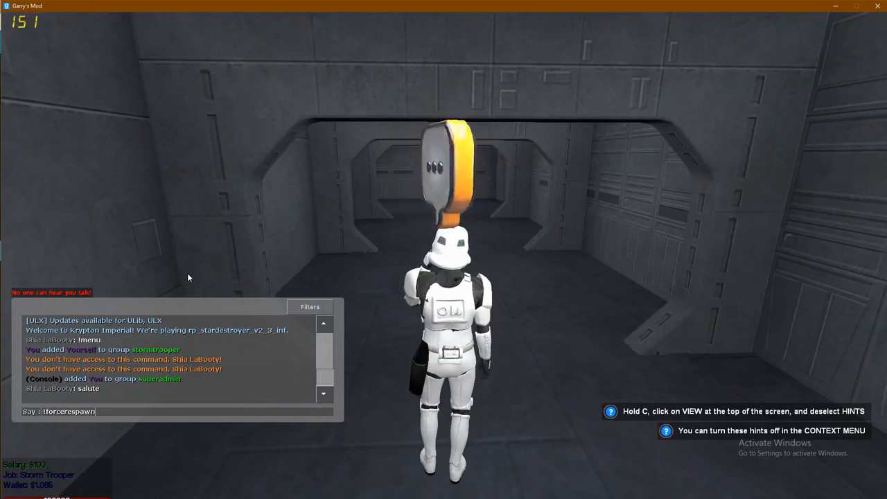
key(Return)
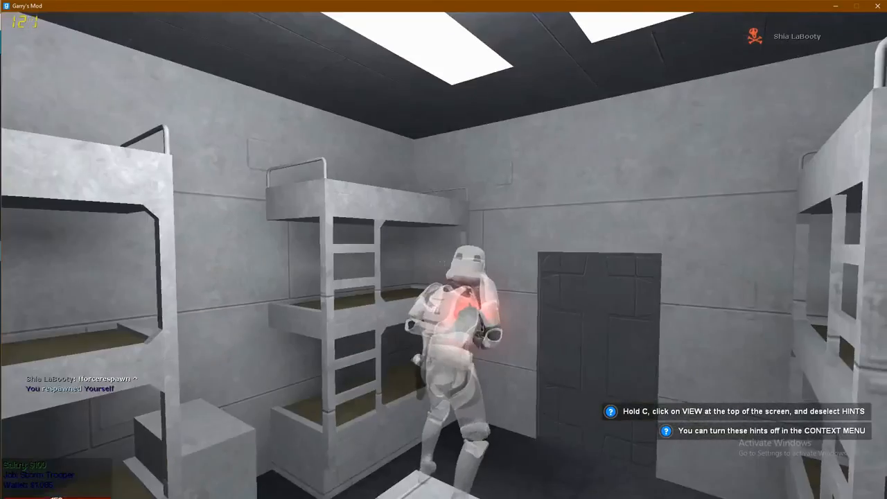
- Open the bunk room door with the keys and run through the hub and up the stairs
key(w)
key(2)
click(444, 254)
key(e)
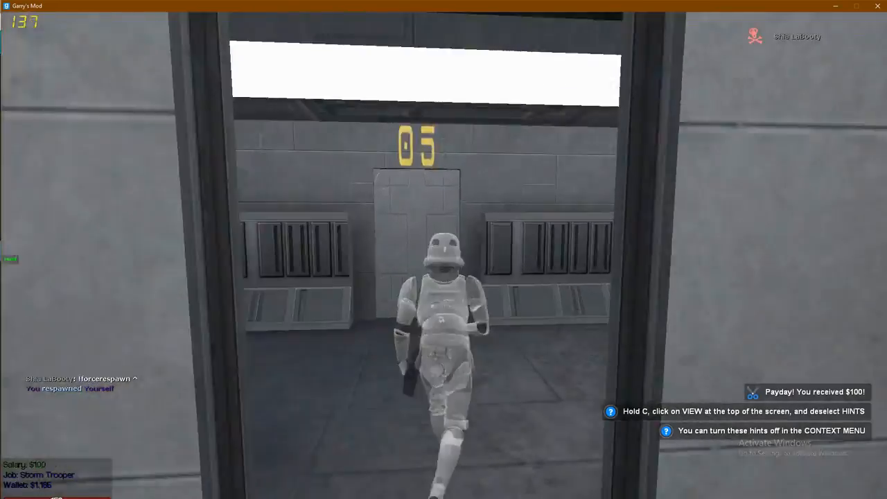
key(w)
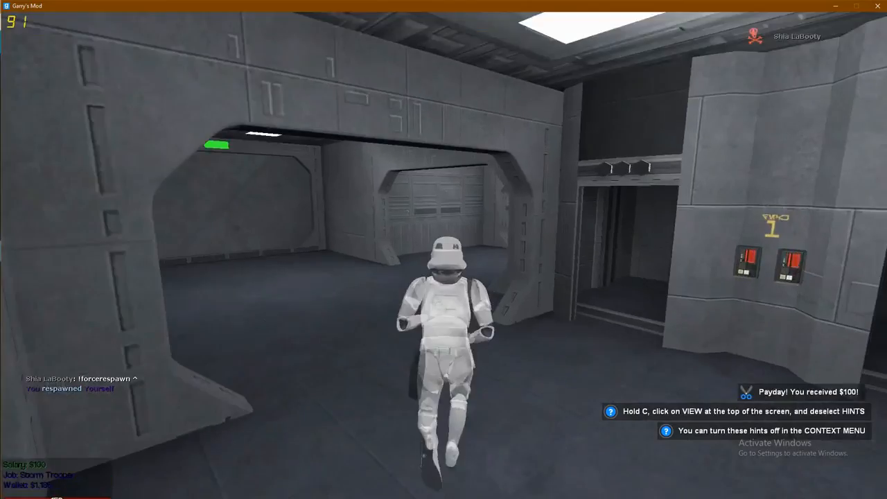
key(w)
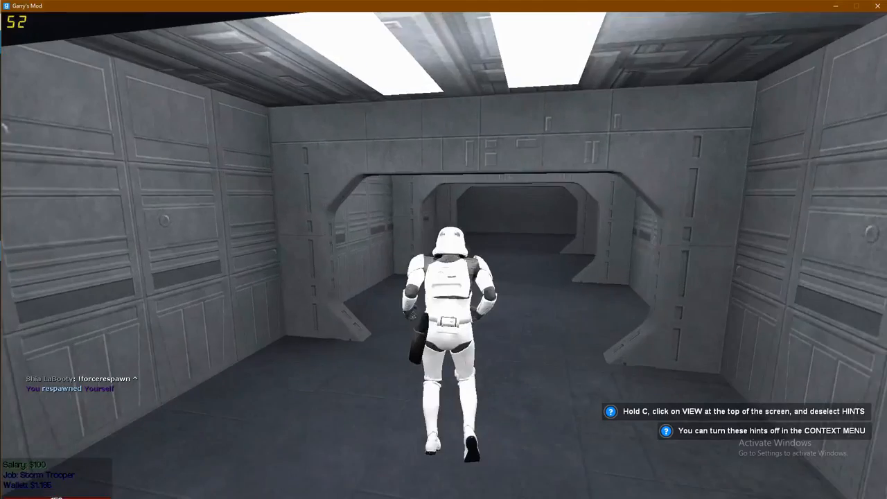
key(w)
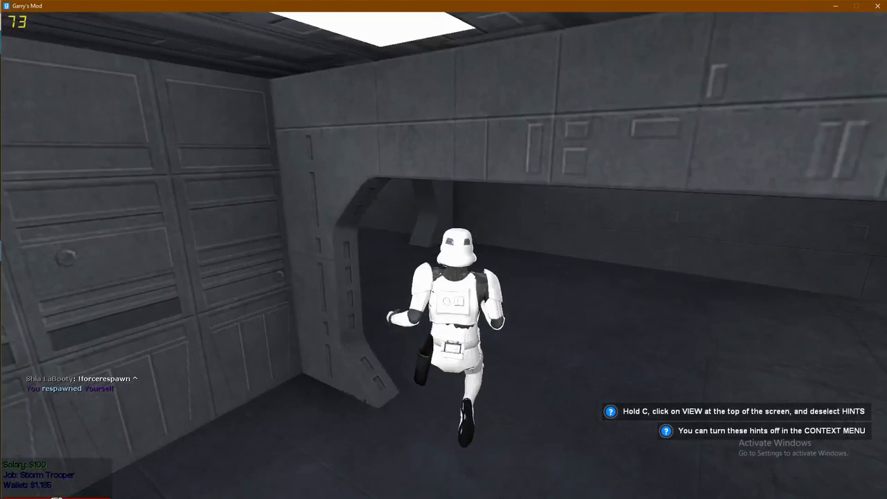
key(w)
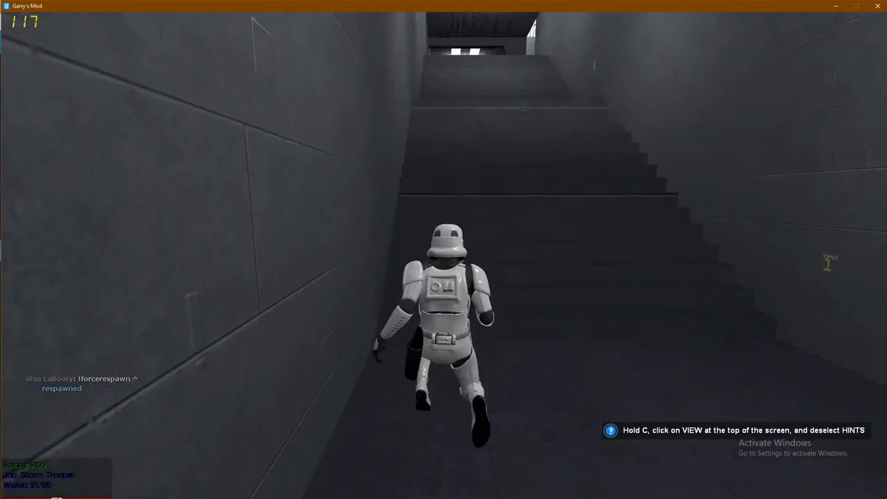
key(w)
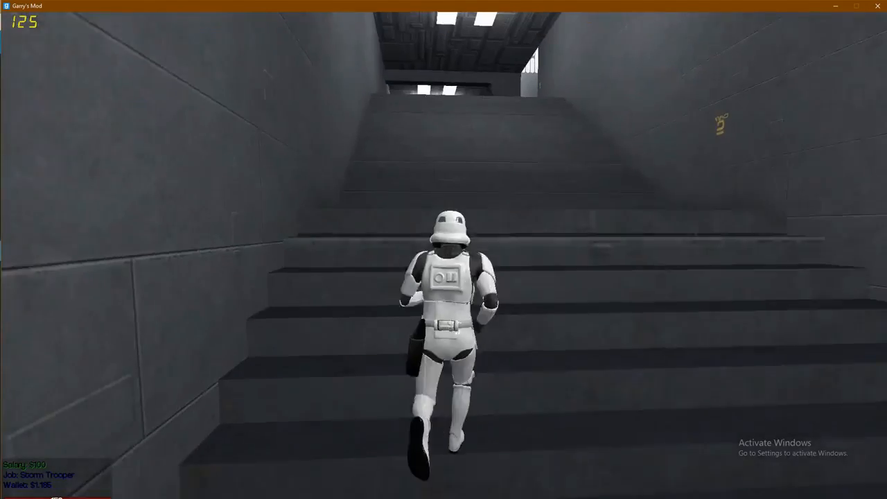
key(w)
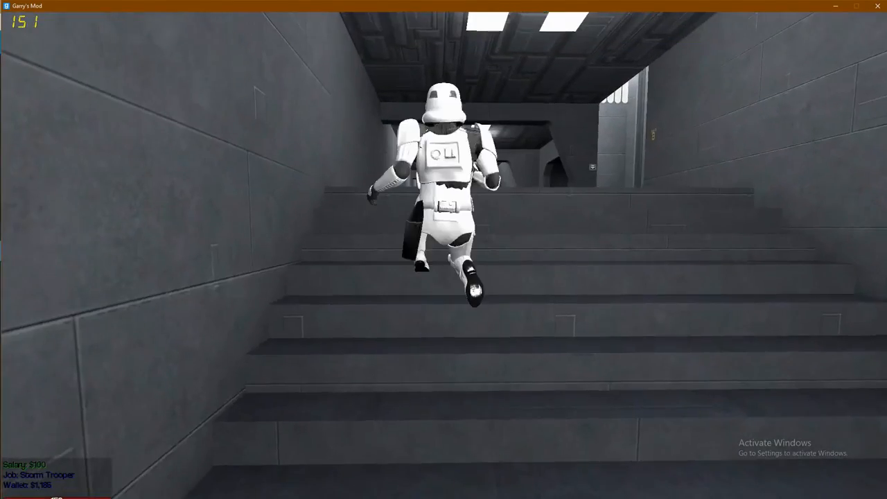
key(w)
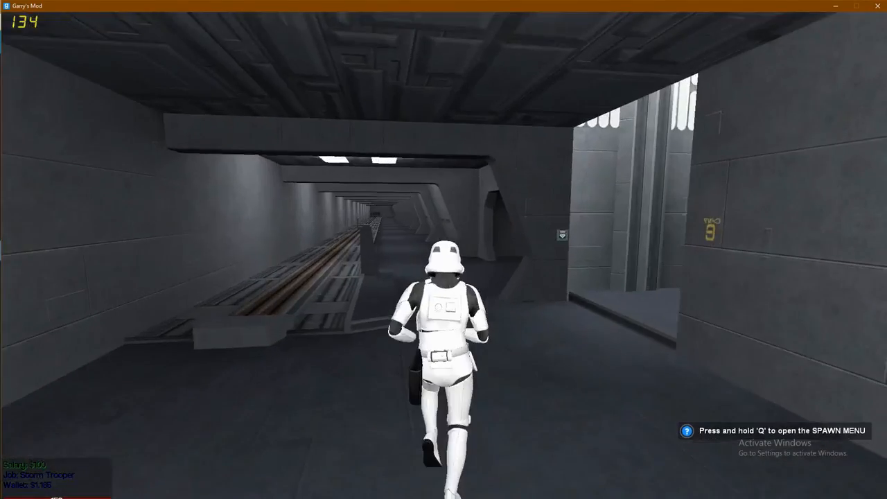
- Run along the upper corridors through doorways and across the rooms
key(w)
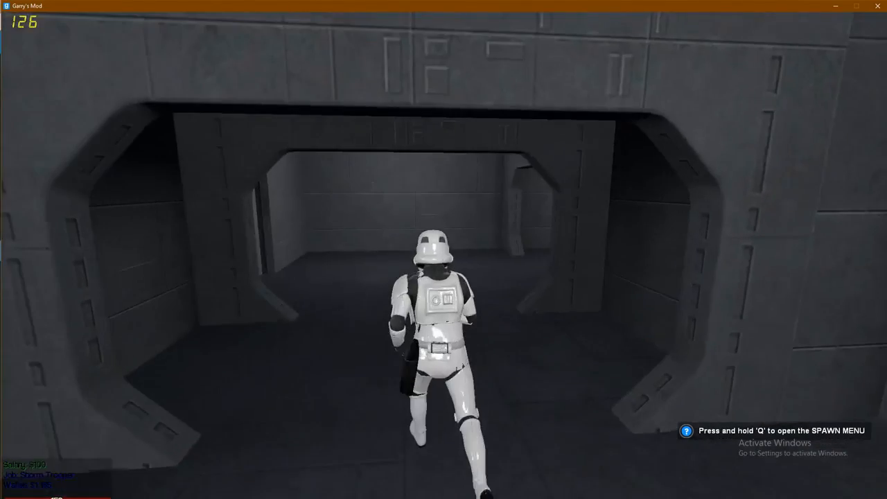
key(w)
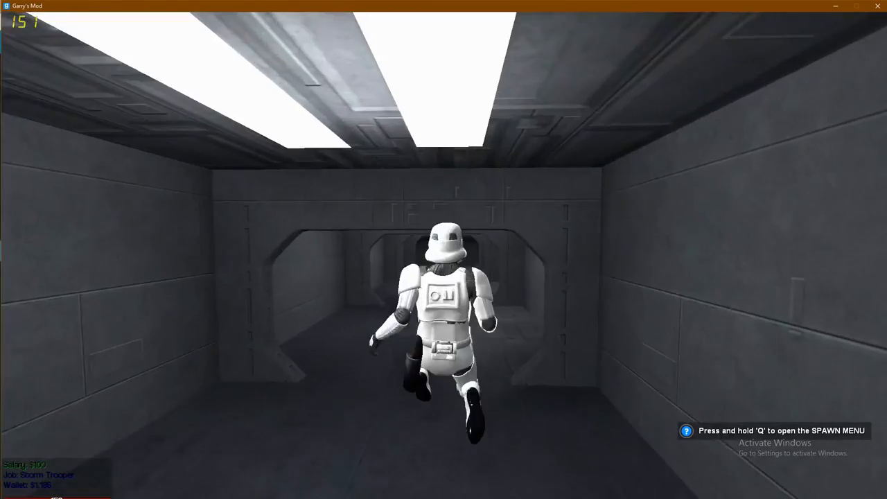
key(w)
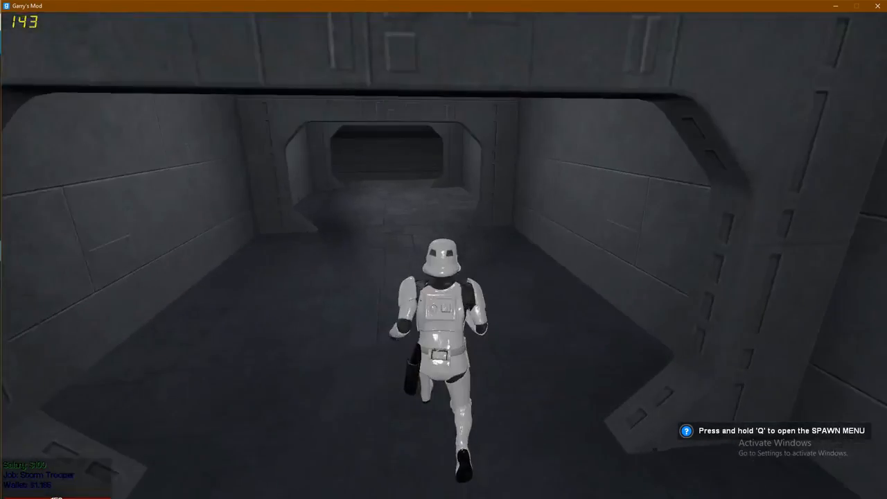
key(w)
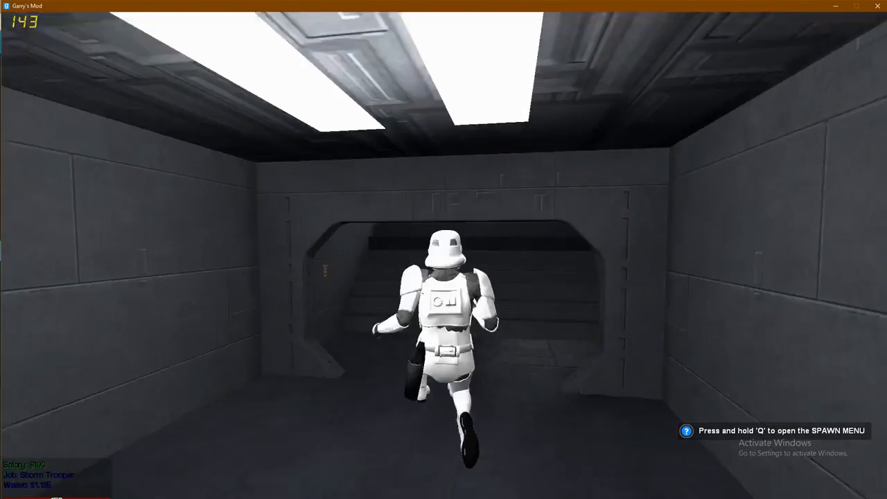
key(w)
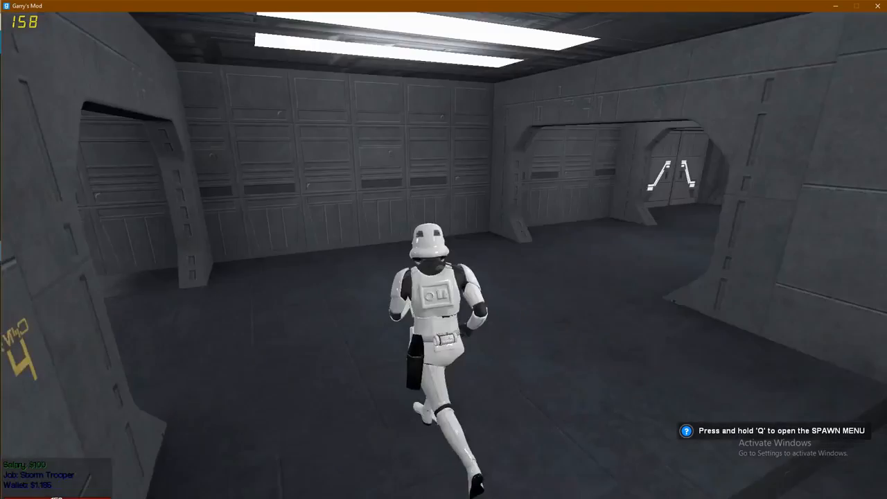
key(w)
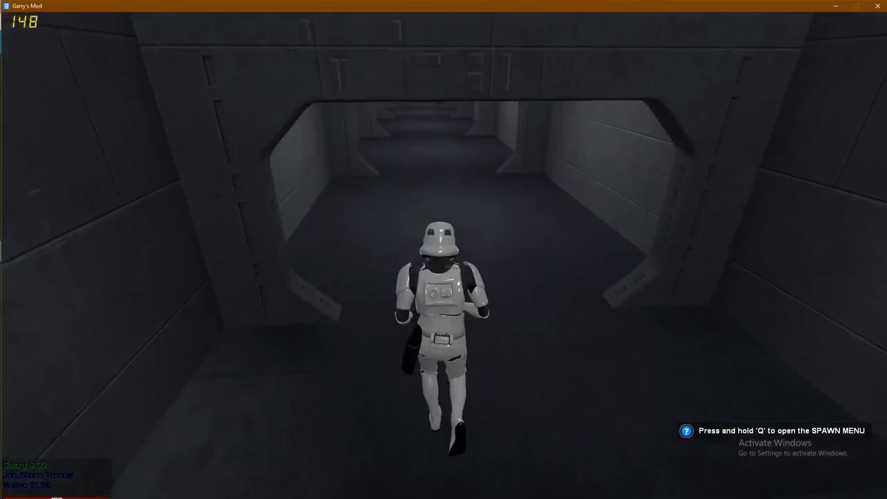
key(w)
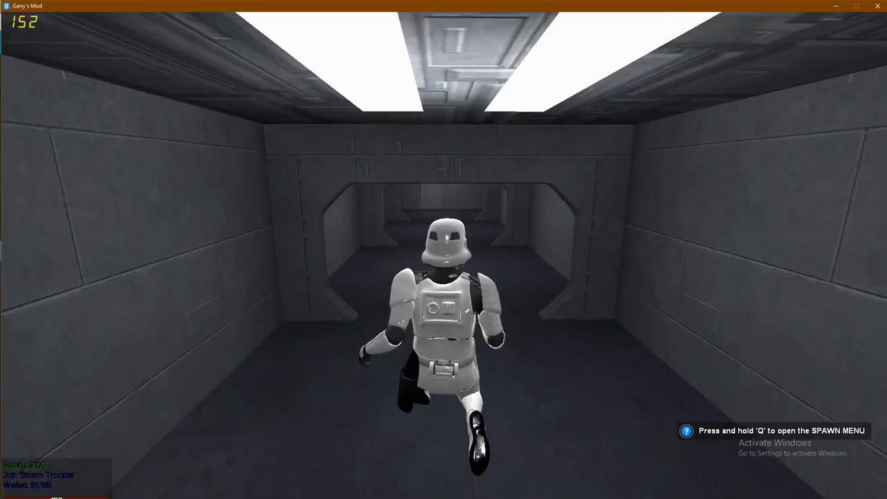
key(w)
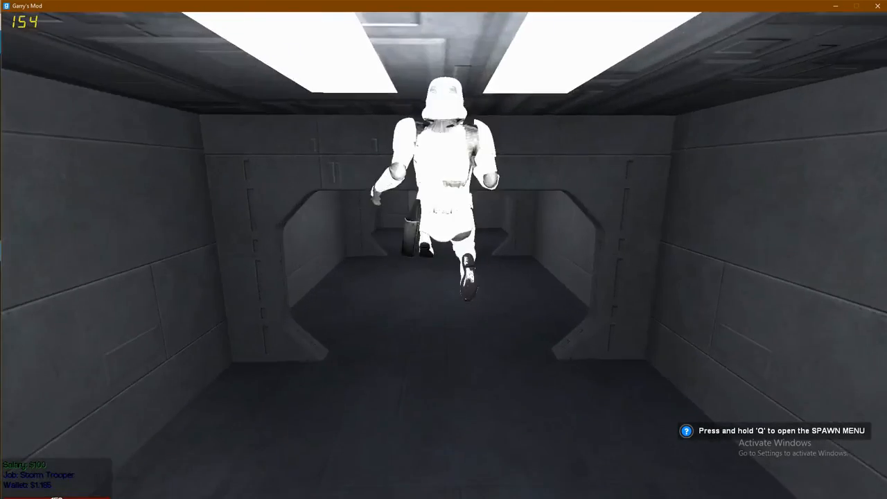
key(w)
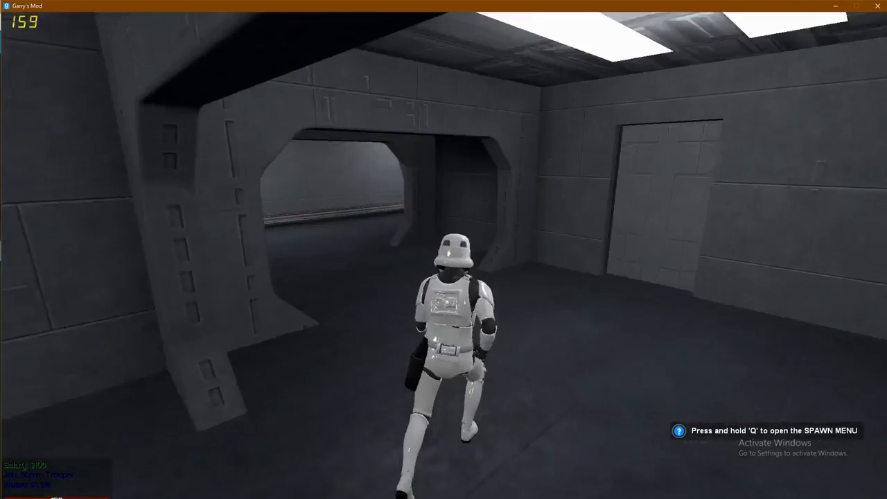
- Run and jump repeatedly down the long corridor to its end
key(w)
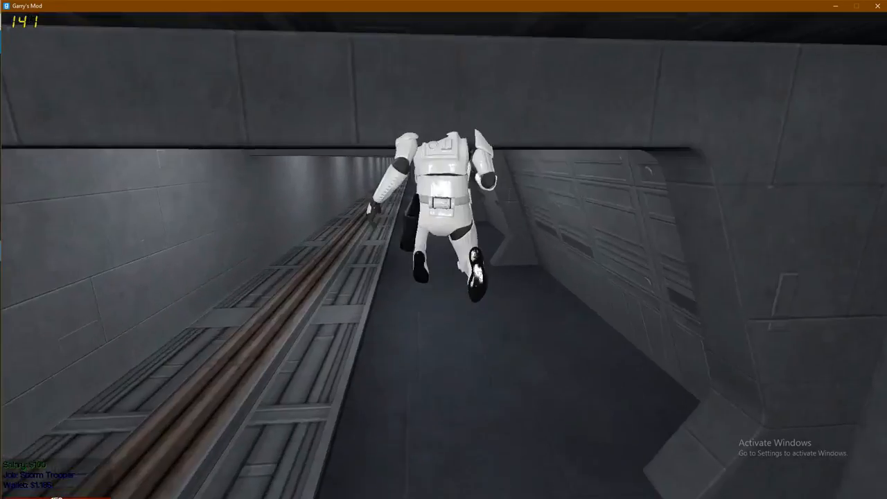
key(w)
key(w)
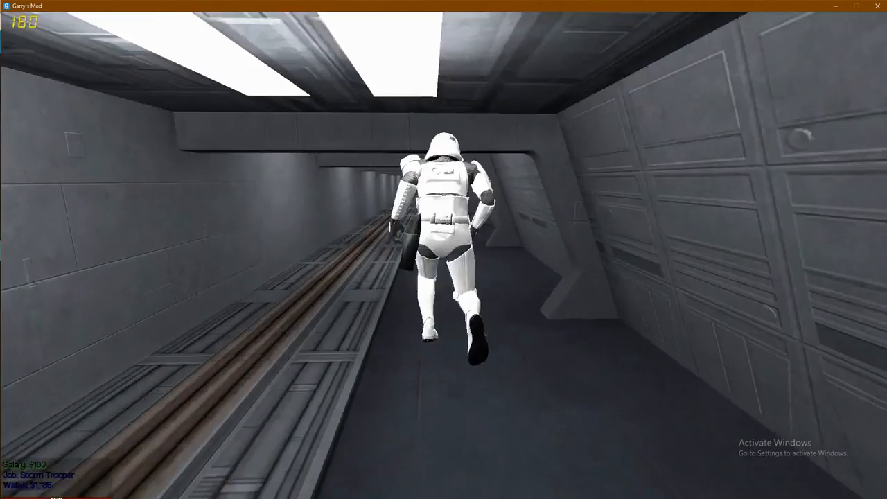
key(w)
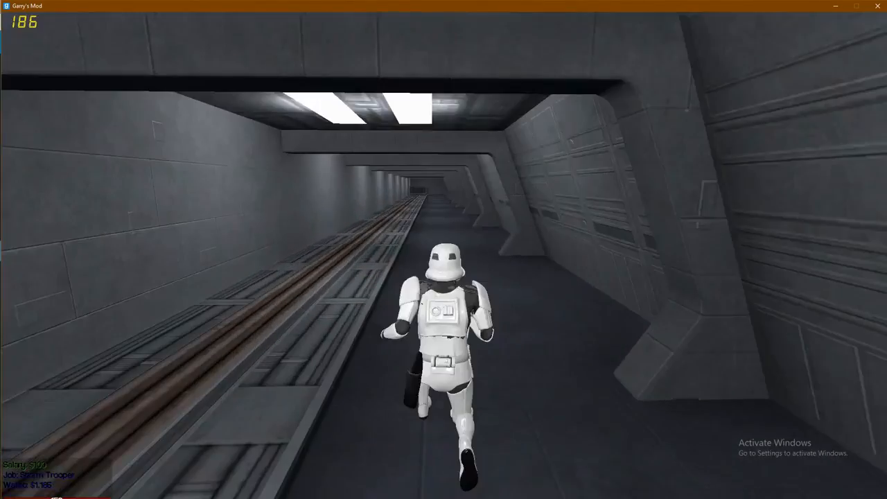
key(w)
key(space)
key(space)
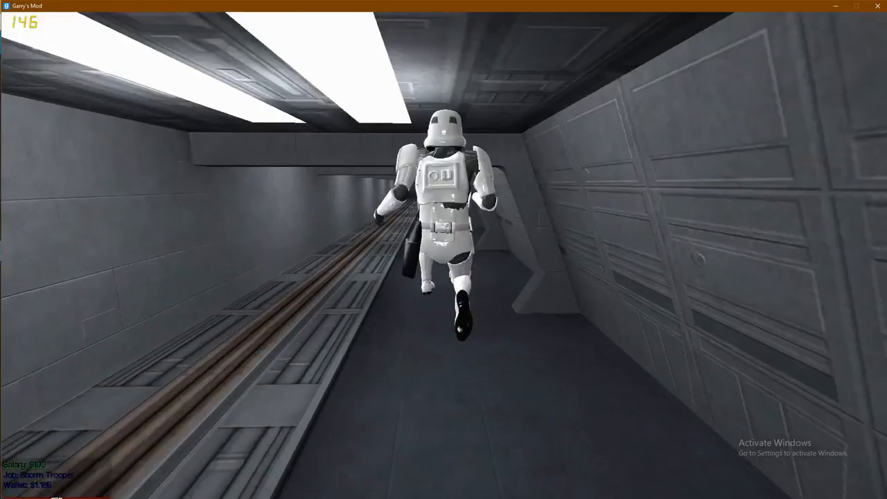
key(w)
key(space)
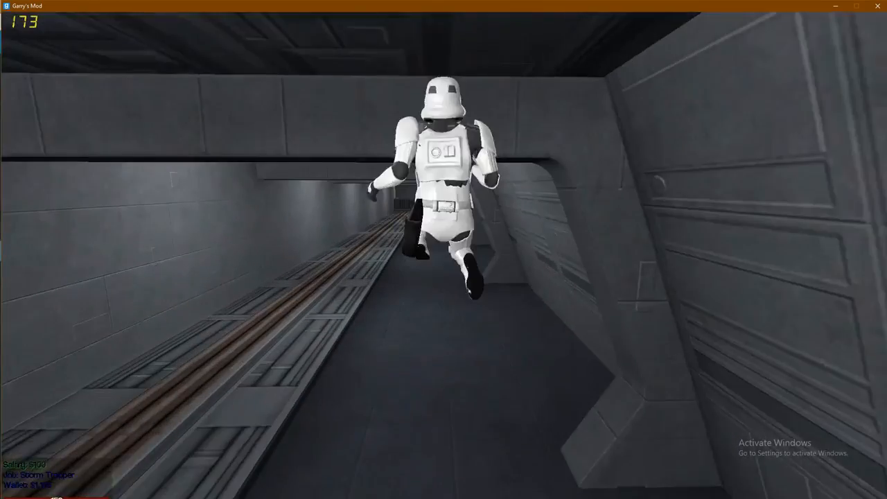
key(w)
key(space)
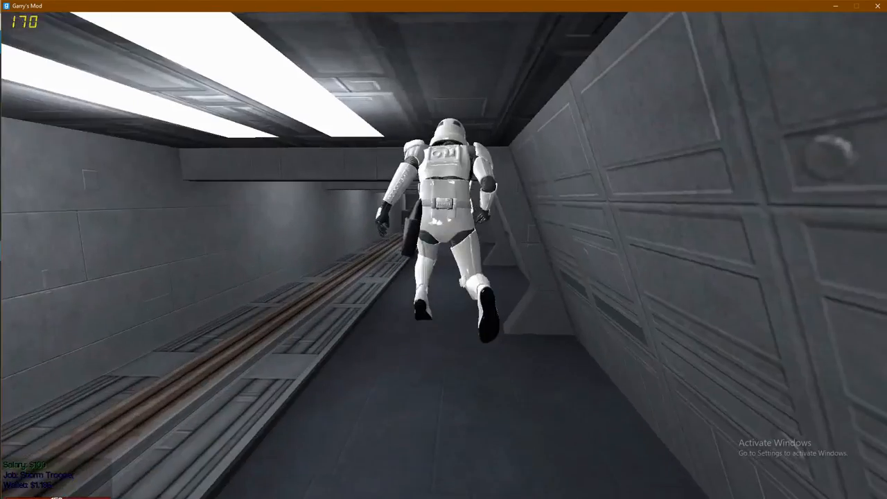
key(w)
key(space)
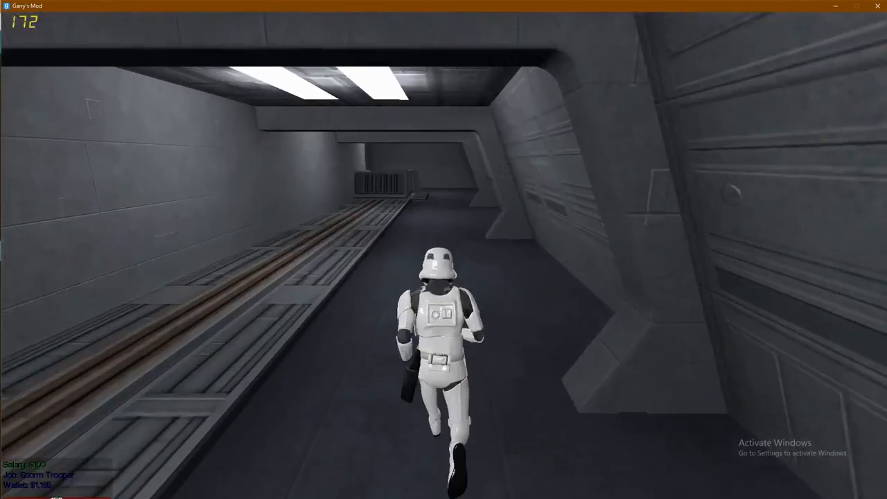
key(w)
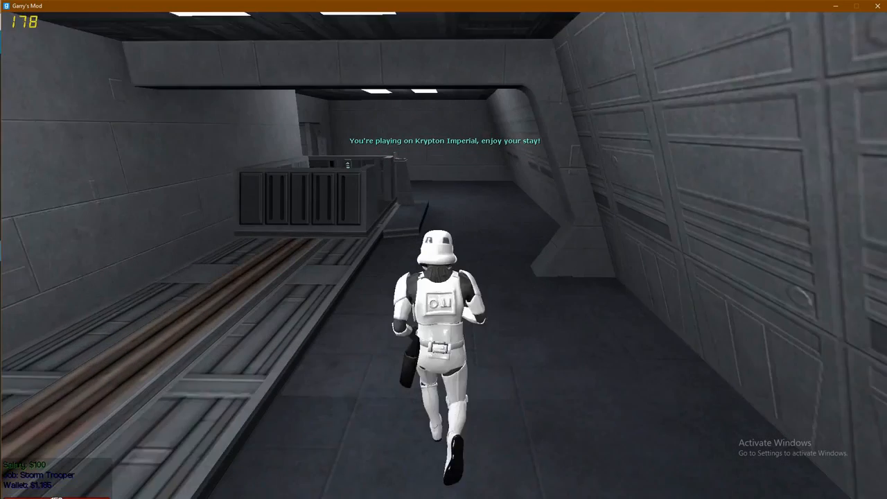
key(w)
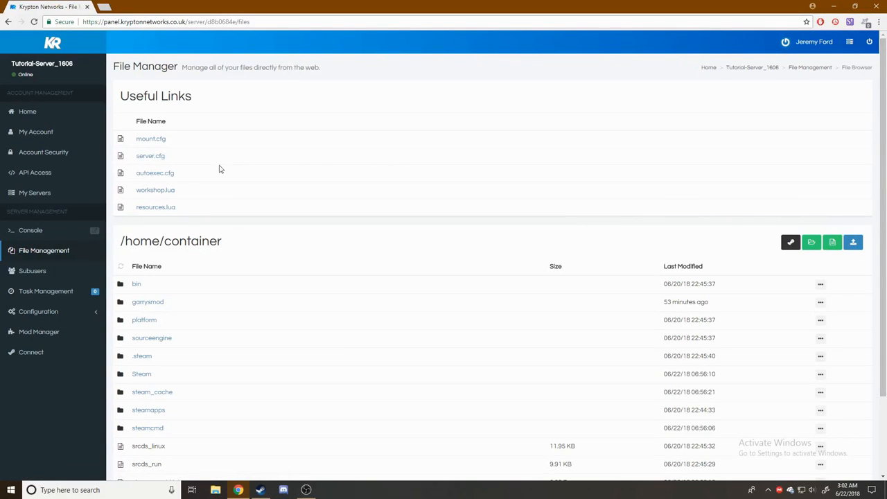
- Save server.cfg with sv_password left empty, then view the Server Console log
click(149, 160)
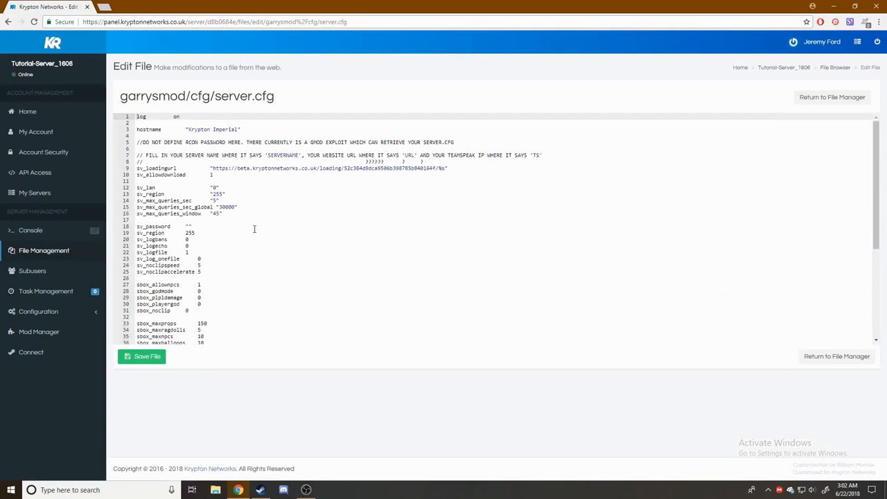
click(187, 226)
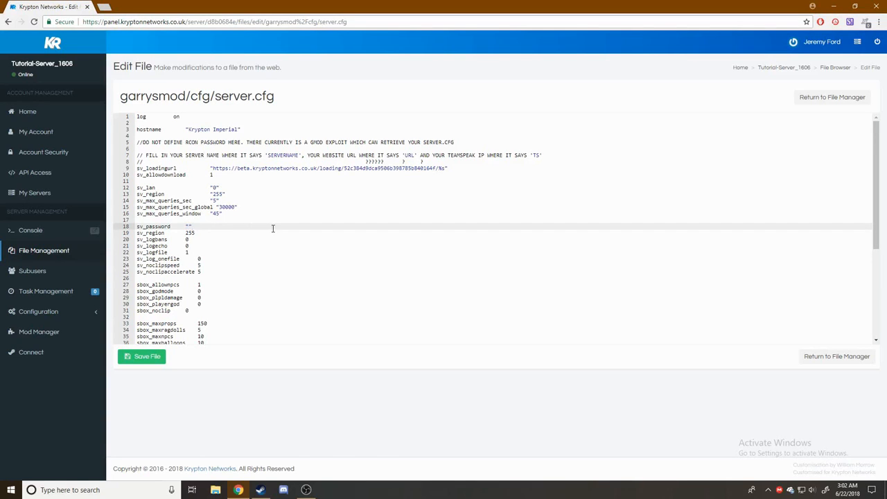
click(165, 356)
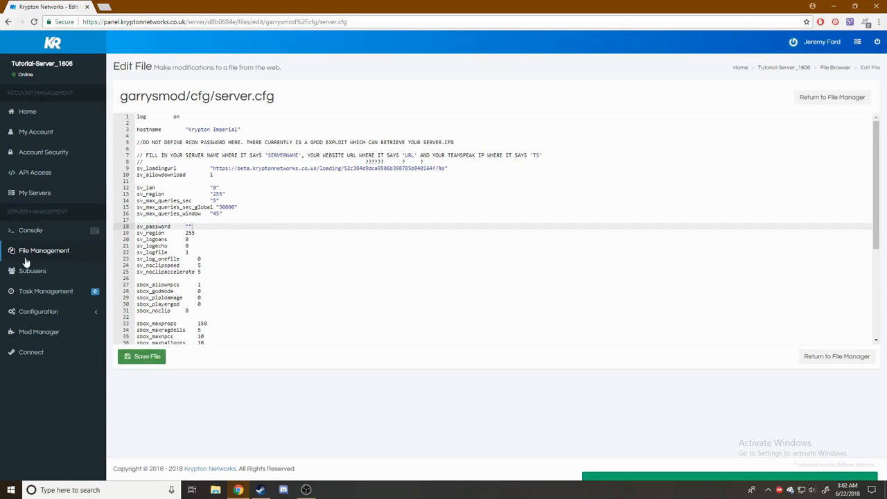
click(25, 236)
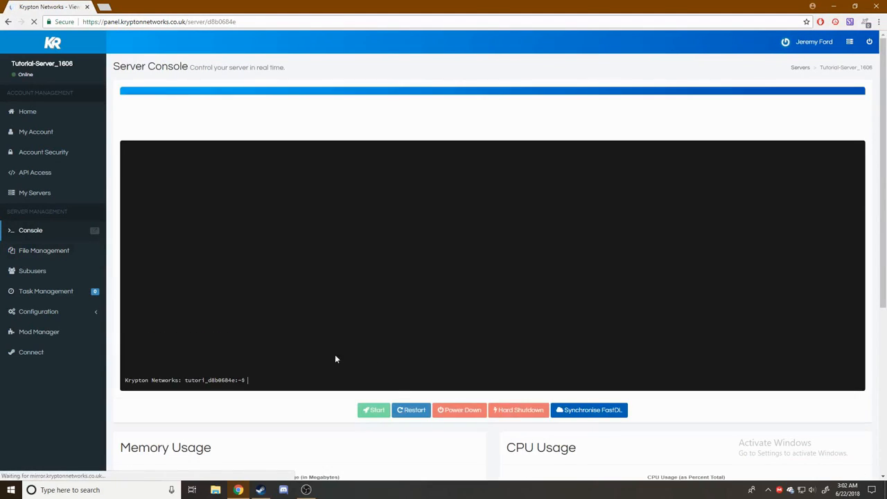
scroll(401, 414, down, 2)
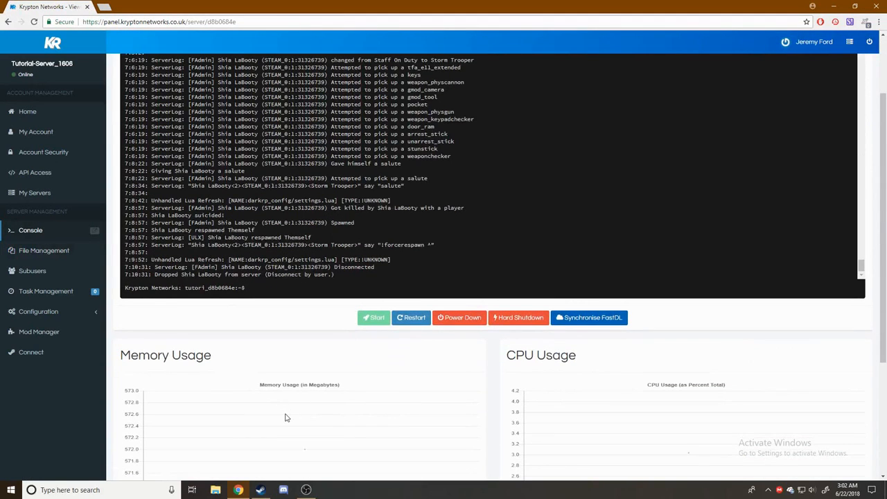